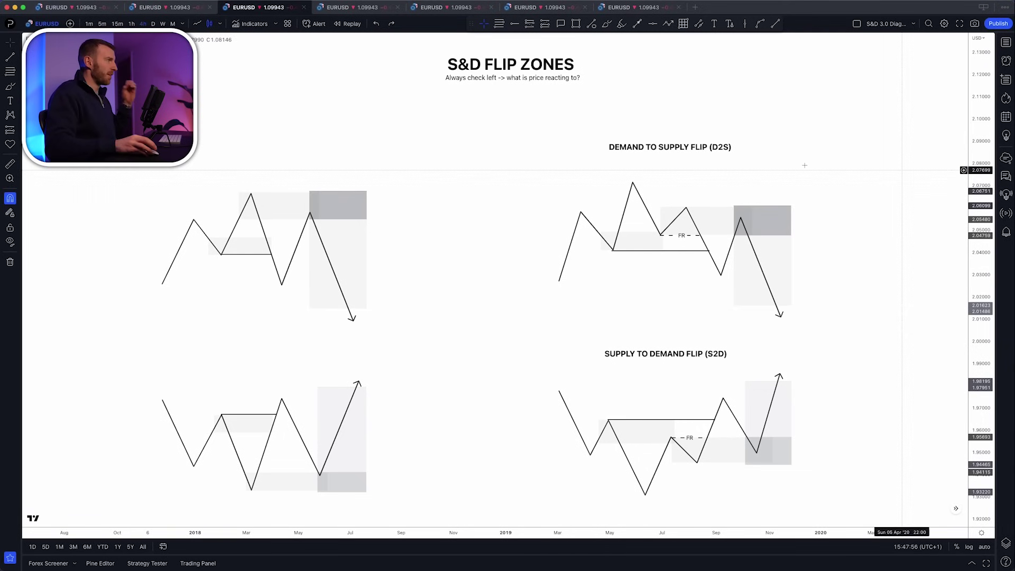
Circle the peak of the upper-left diagram and underline its demand level with the Brush tool, undoing each stroke.
left_click(606, 25)
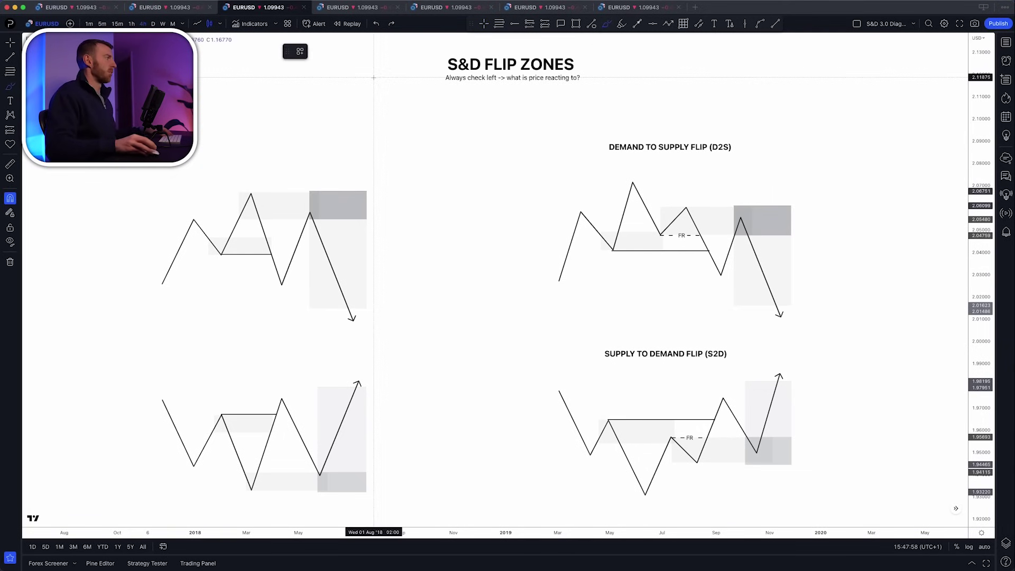
mouse_move(233, 185)
left_mouse_down()
mouse_move(311, 206)
mouse_move(256, 181)
left_mouse_up()
key("super+z")
left_click_drag(216, 252, 279, 252)
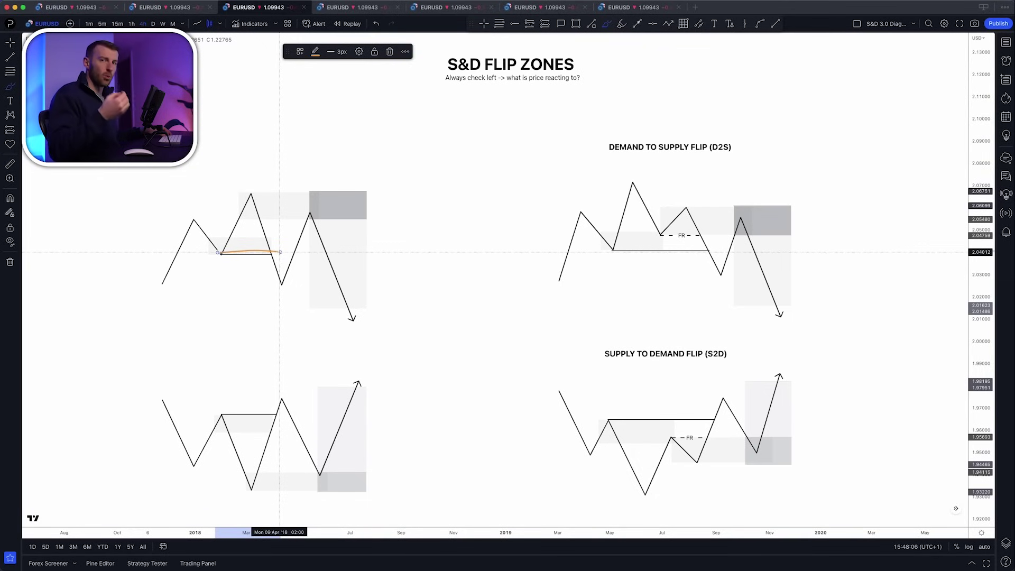
key("super+z")
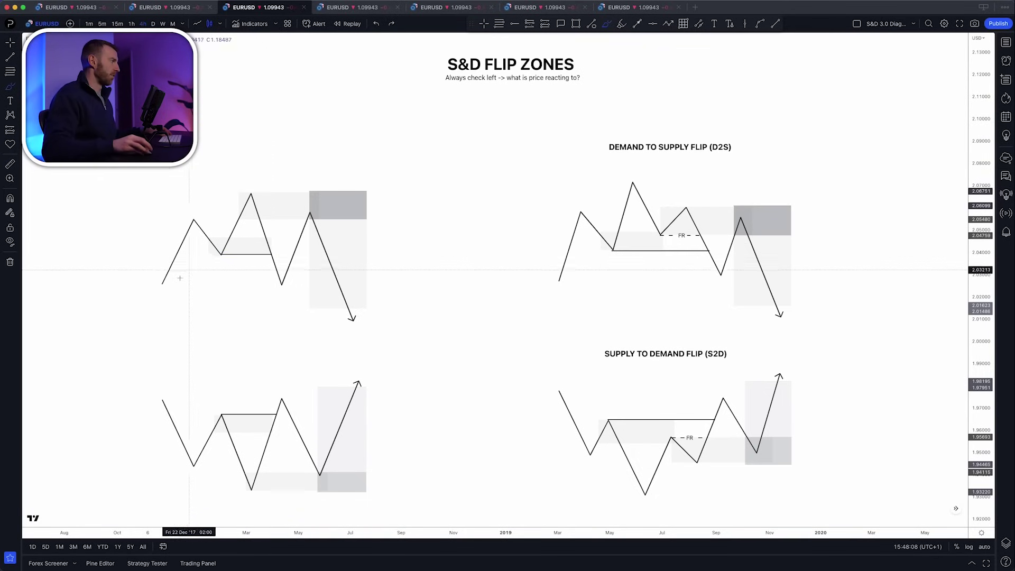
Brush over the upper-left diagram's price path and final drop, circle the supply zone, and undo the strokes.
mouse_move(165, 275)
left_mouse_down()
mouse_move(194, 220)
mouse_move(232, 257)
mouse_move(252, 201)
mouse_move(280, 282)
left_mouse_up()
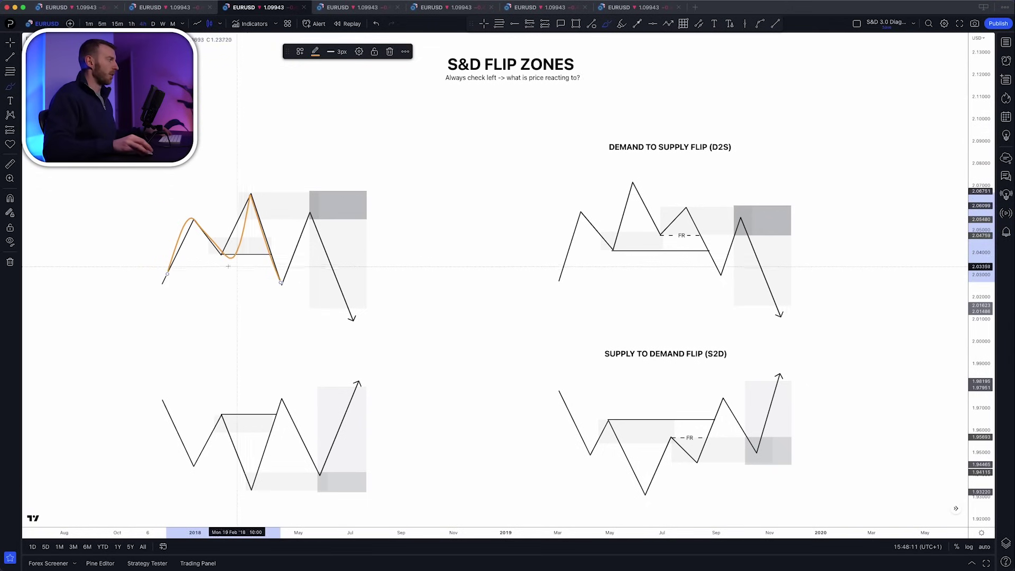
key("super+z")
mouse_move(310, 194)
left_mouse_down()
mouse_move(253, 193)
mouse_move(318, 220)
mouse_move(314, 195)
mouse_move(322, 317)
left_mouse_up()
key("super+z")
key("super+z")
mouse_move(299, 190)
left_mouse_down()
mouse_move(256, 194)
mouse_move(318, 204)
mouse_move(308, 201)
left_mouse_up()
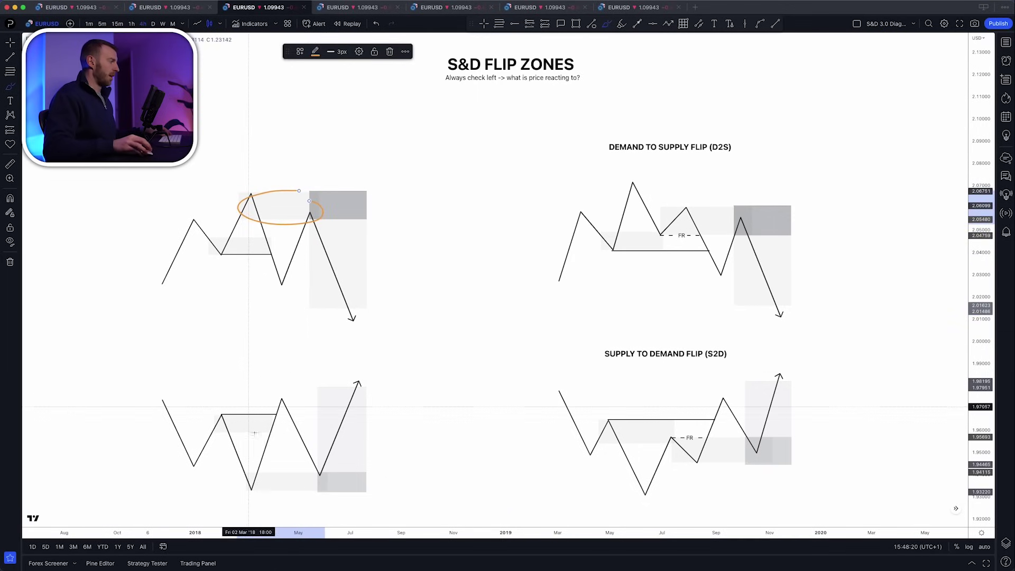
key("super+z")
Circle the demand zone of the lower-left diagram, brush over its rally and broken supply level, and undo the strokes.
mouse_move(291, 469)
left_mouse_down()
mouse_move(248, 479)
mouse_move(291, 470)
mouse_move(277, 398)
left_mouse_up()
left_click_drag(218, 413, 240, 413)
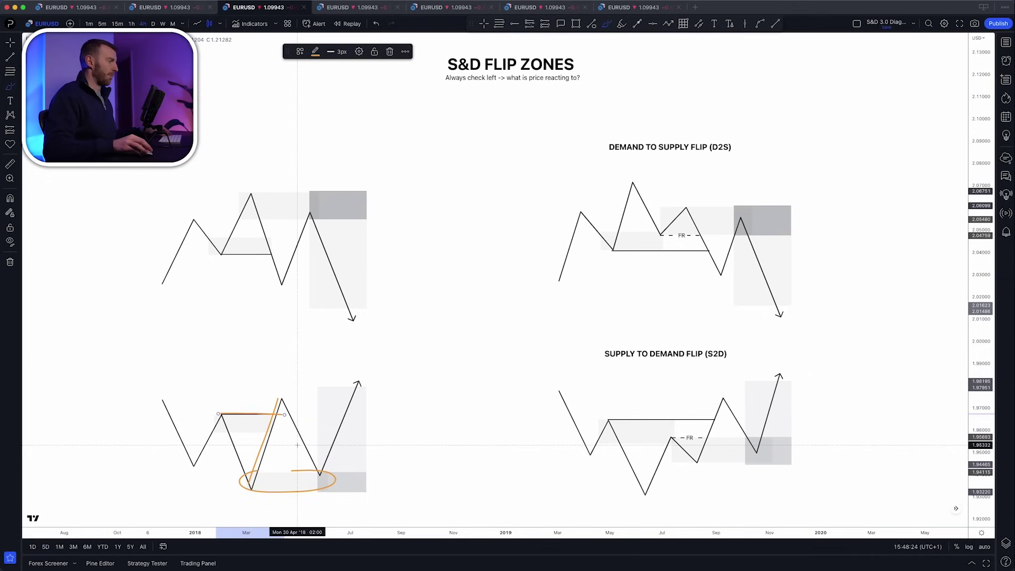
key("super+z")
key("super+z")
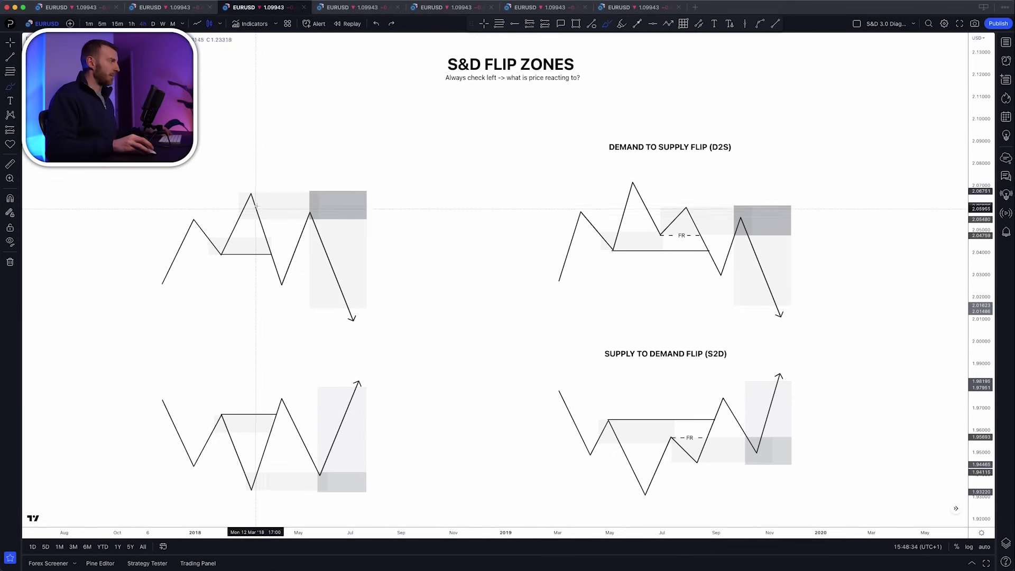
Highlight the upper-left diagram's drop from the peak, demand zone and broken first high with brush strokes, and undo them.
mouse_move(252, 191)
left_mouse_down()
mouse_move(280, 285)
mouse_move(265, 237)
mouse_move(208, 241)
mouse_move(272, 252)
mouse_move(260, 233)
left_mouse_up()
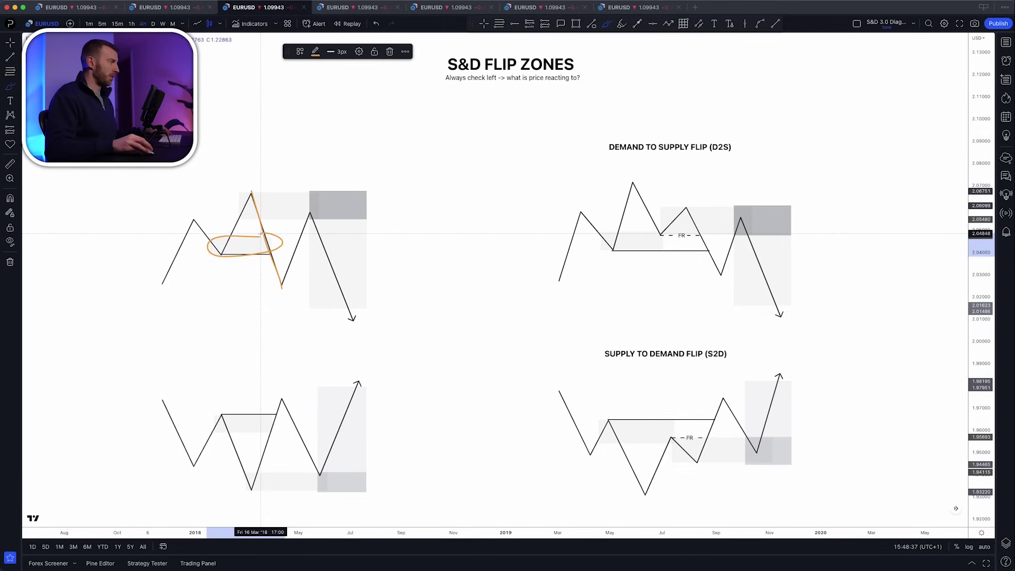
key("super+z")
left_click_drag(189, 219, 239, 217)
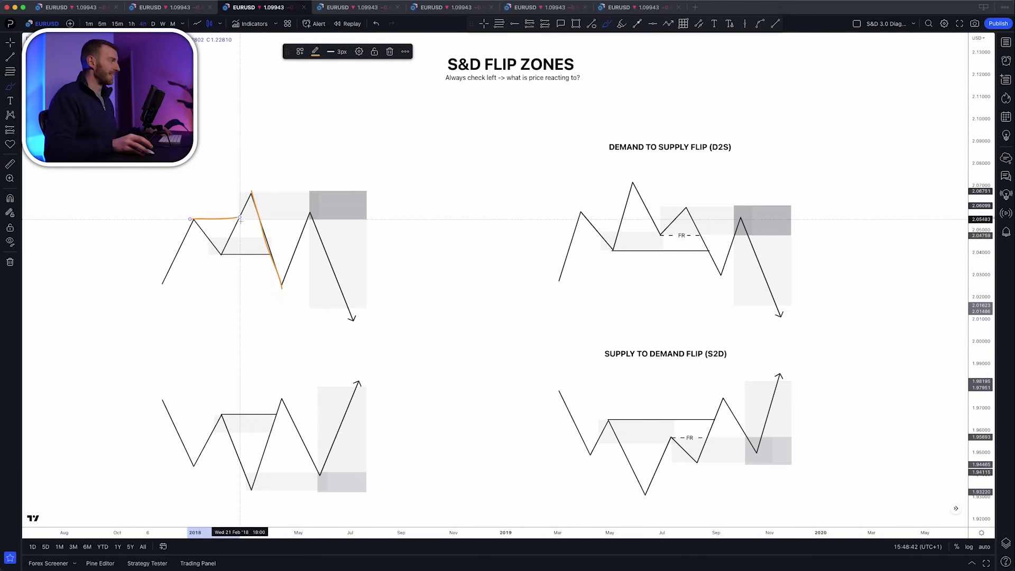
mouse_move(253, 233)
left_mouse_down()
mouse_move(220, 236)
mouse_move(215, 249)
mouse_move(274, 257)
mouse_move(245, 232)
left_mouse_up()
left_click_drag(251, 195, 286, 295)
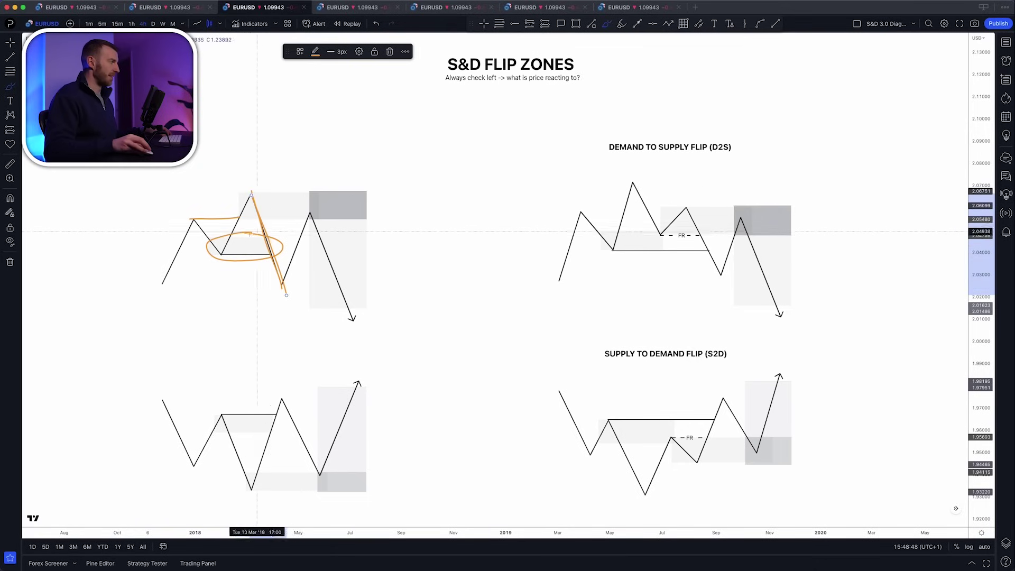
key("super+z")
key("super+z")
key("super+z")
key("super+z")
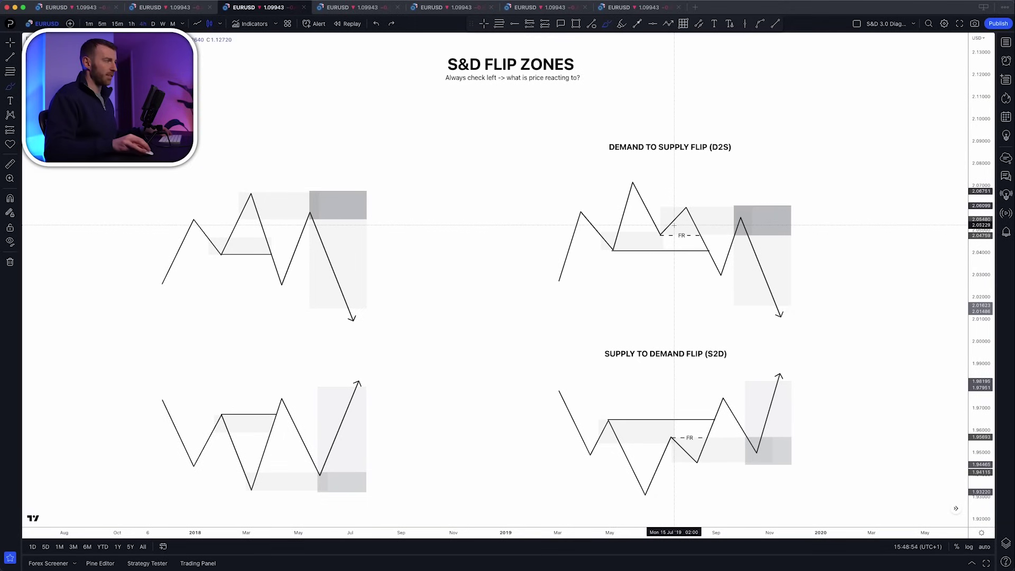
Brush the rise, broken high, demand zone and a projected rally onto the Demand to Supply Flip diagram, and undo the strokes.
mouse_move(559, 277)
left_mouse_down()
mouse_move(579, 214)
mouse_move(597, 232)
mouse_move(632, 189)
mouse_move(611, 235)
mouse_move(621, 249)
mouse_move(679, 239)
mouse_move(616, 233)
mouse_move(580, 211)
mouse_move(626, 211)
left_mouse_up()
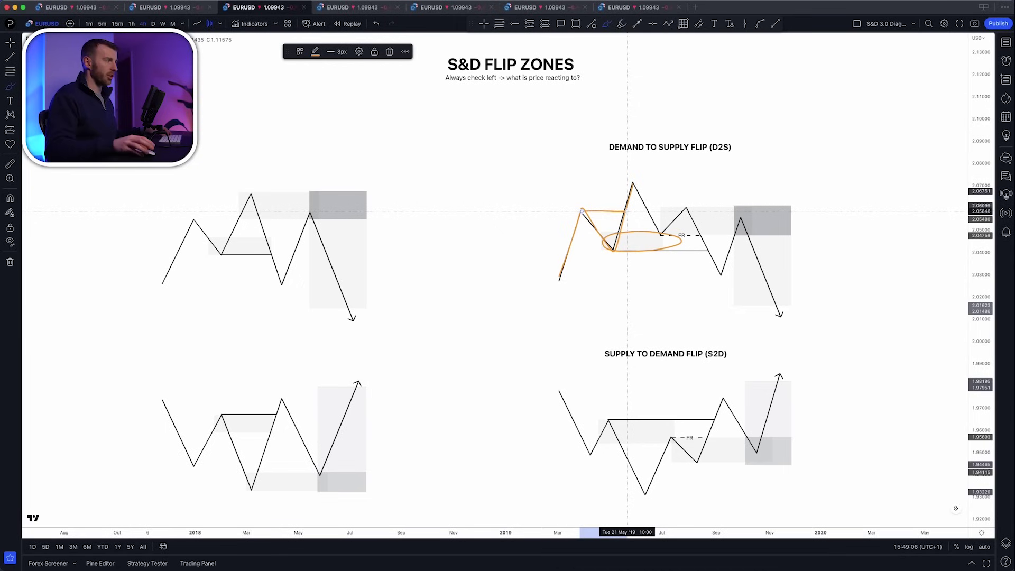
mouse_move(626, 211)
left_mouse_down()
mouse_move(632, 183)
mouse_move(650, 215)
left_mouse_up()
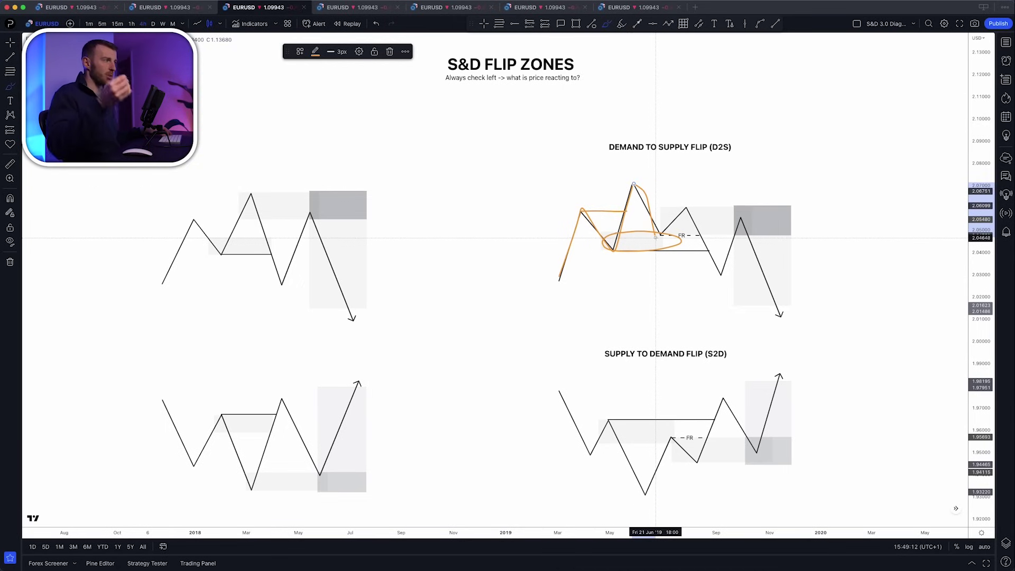
left_click_drag(656, 238, 702, 170)
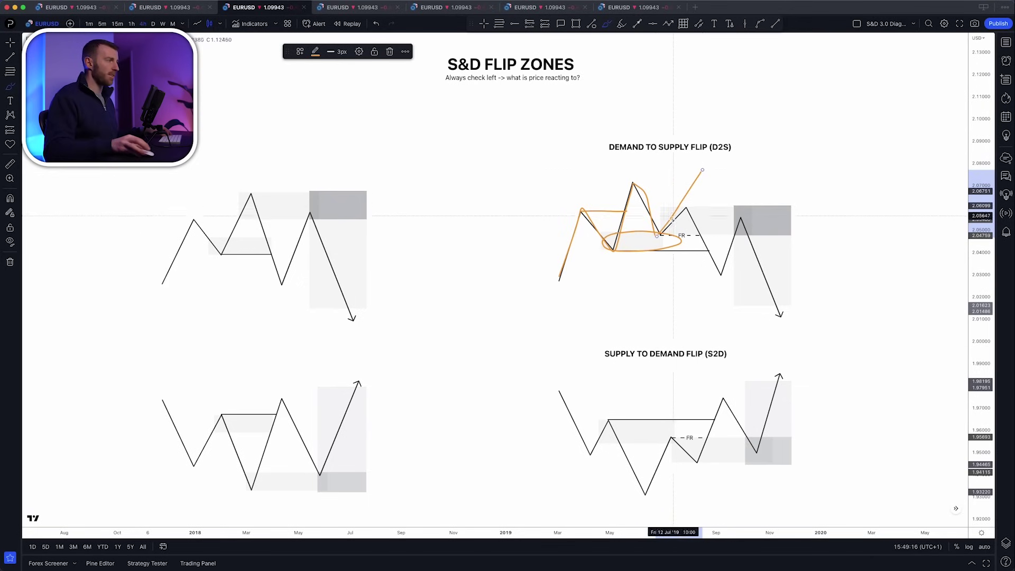
left_click_drag(656, 236, 696, 169)
key("super+z")
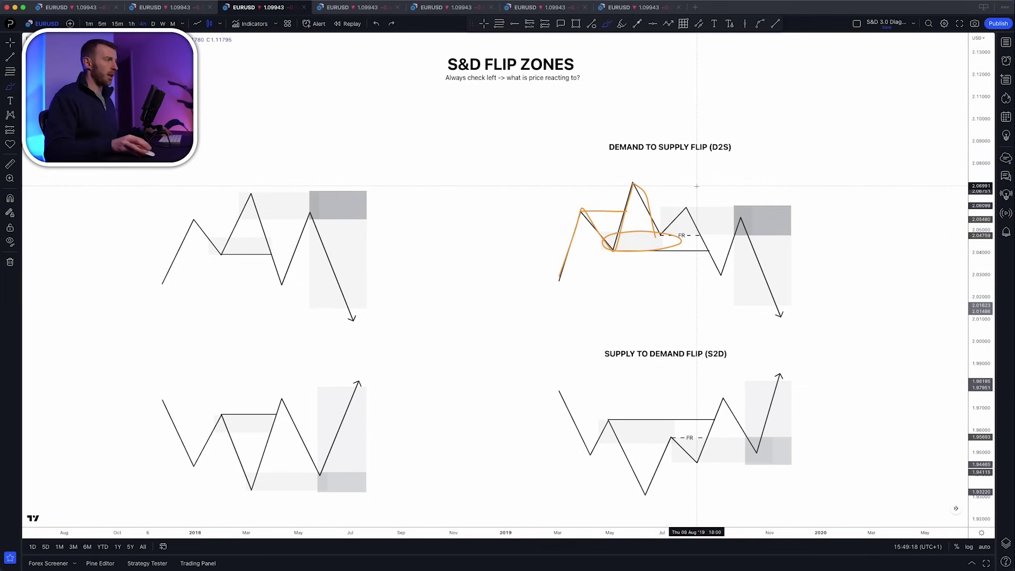
key("super+z")
key("super+z")
Annotate the D2S diagram's drop, demand reaction, peak level, breakdown and FR label with brush strokes, and undo them.
mouse_move(634, 185)
left_mouse_down()
mouse_move(662, 234)
mouse_move(686, 208)
left_mouse_up()
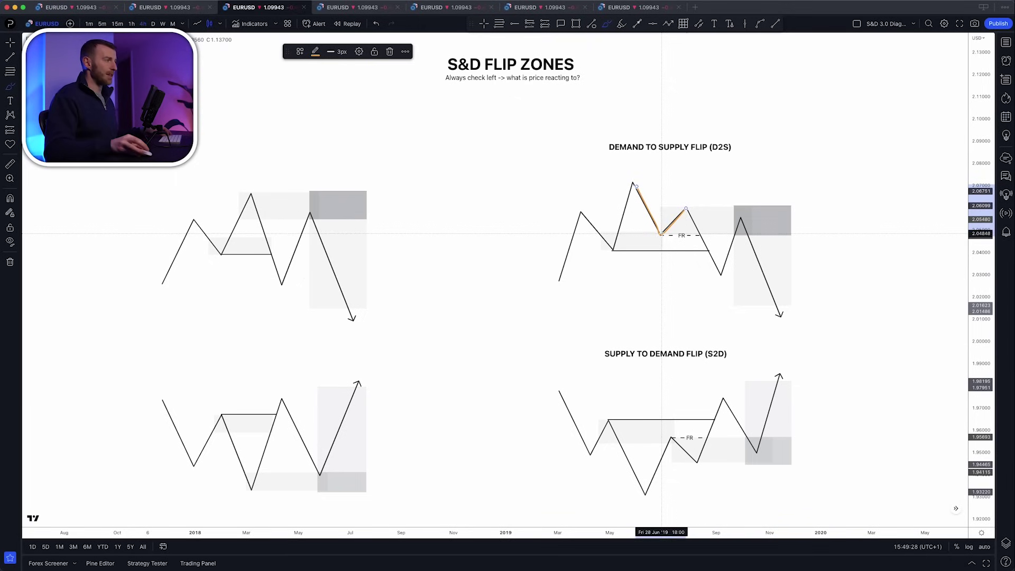
mouse_move(661, 233)
left_mouse_down()
mouse_move(623, 232)
mouse_move(668, 247)
mouse_move(659, 232)
mouse_move(686, 206)
left_mouse_up()
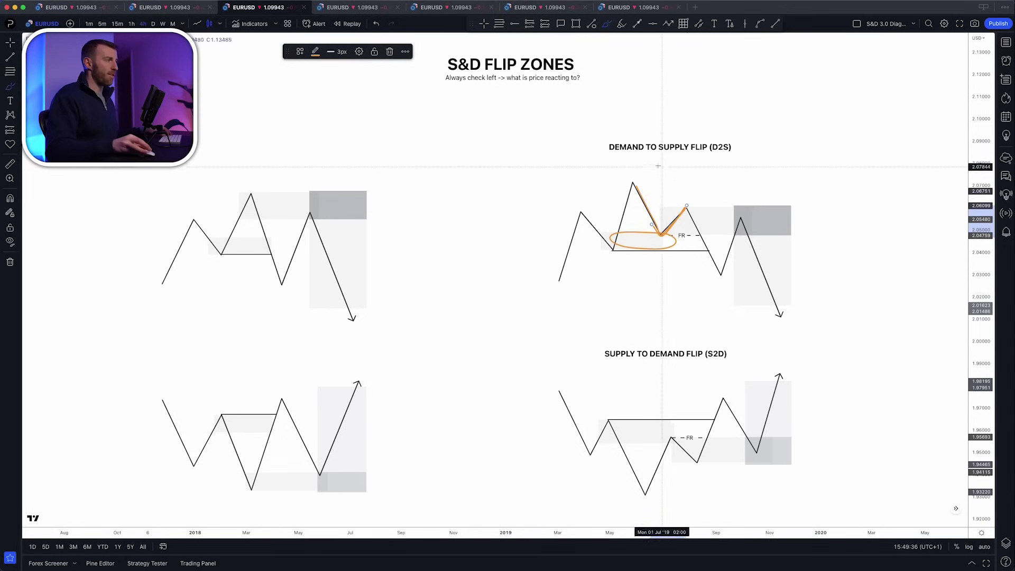
left_click_drag(634, 182, 709, 181)
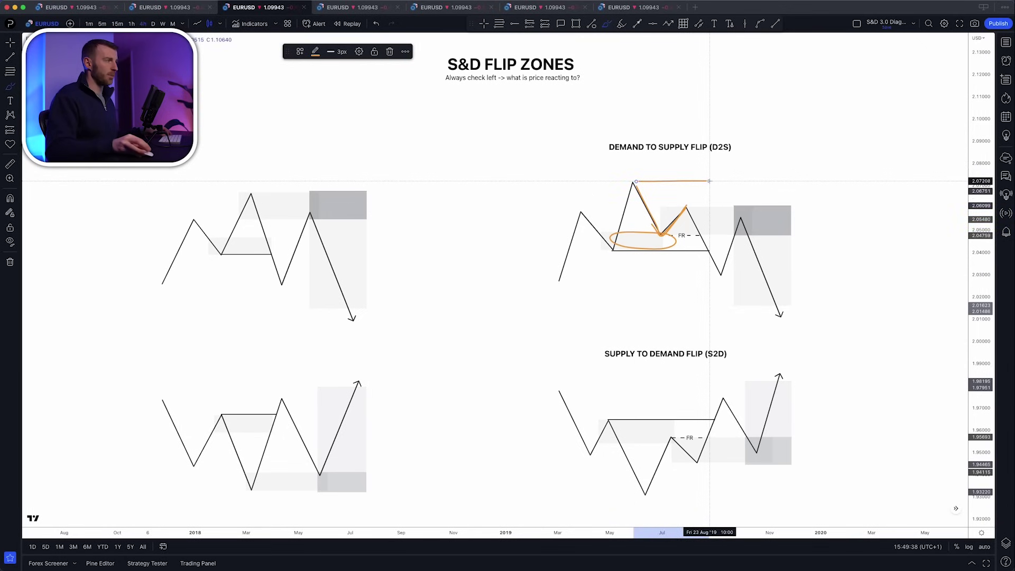
left_click(709, 182)
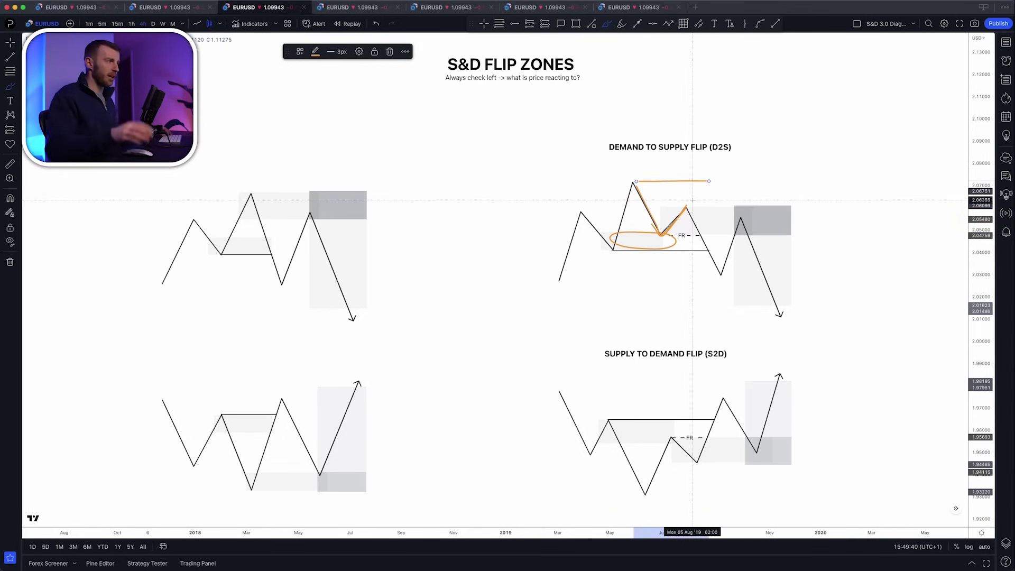
left_click_drag(685, 207, 721, 273)
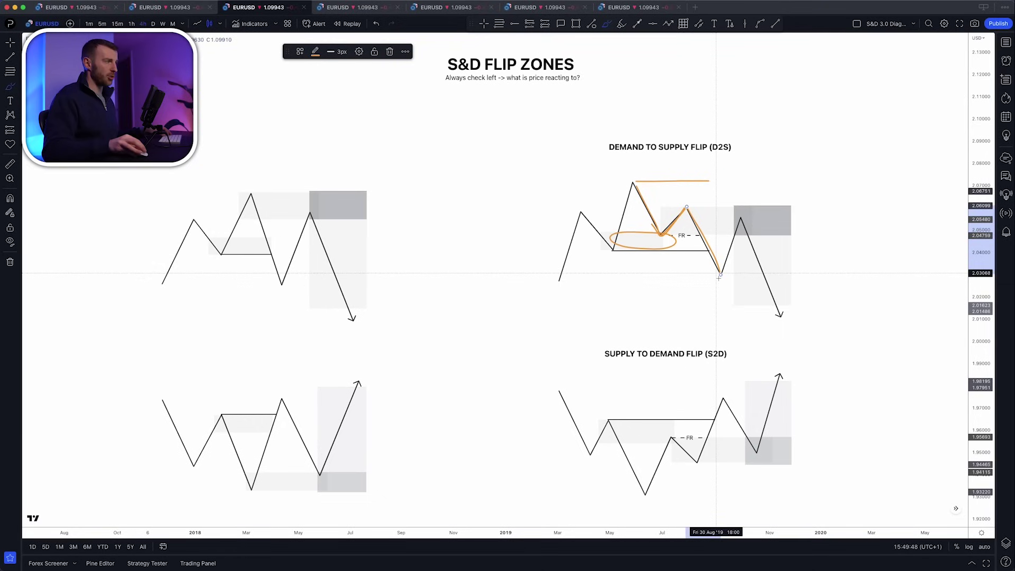
mouse_move(675, 237)
left_mouse_down()
mouse_move(692, 239)
mouse_move(686, 226)
left_mouse_up()
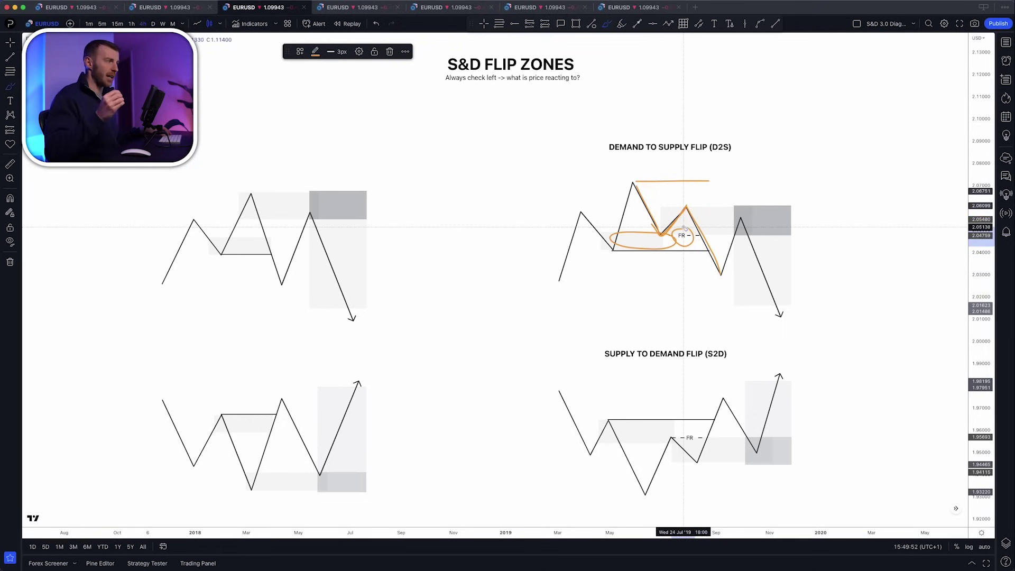
key("super+z")
key("super+z")
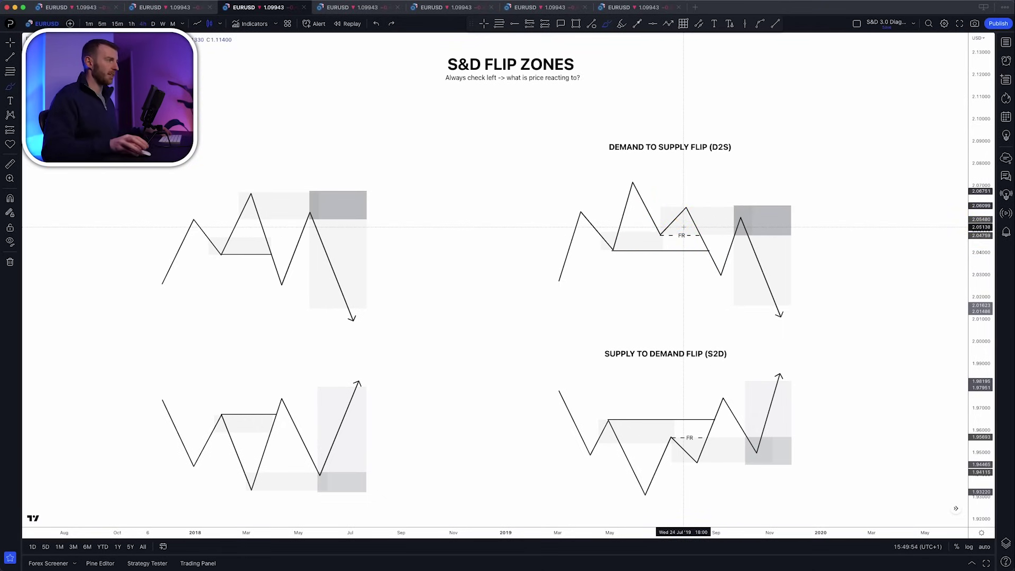
Trace the D2S diagram's pullback and breakdown through demand twice with the brush, undoing each trace.
mouse_move(632, 185)
left_mouse_down()
mouse_move(660, 238)
mouse_move(686, 204)
mouse_move(724, 280)
left_mouse_up()
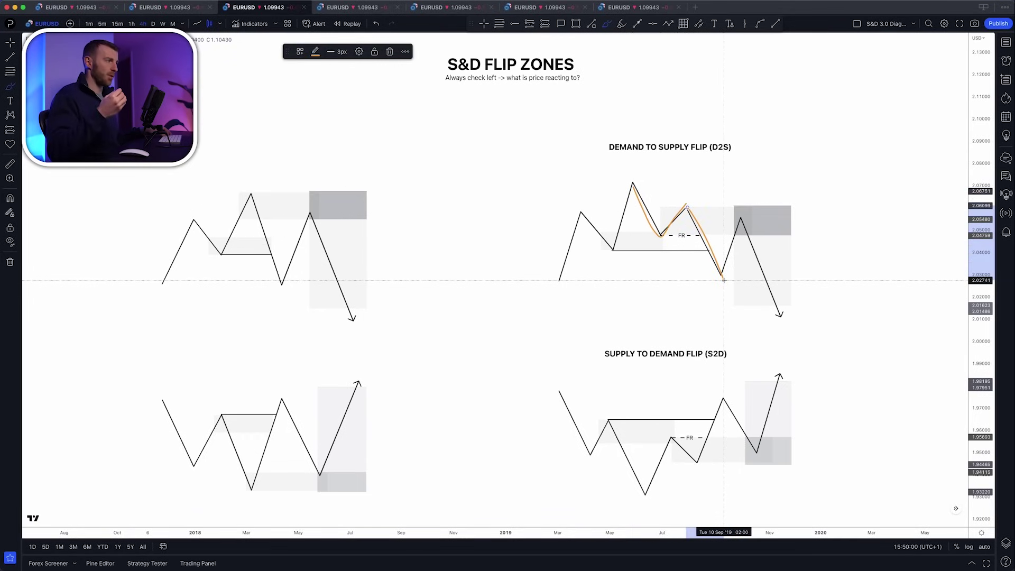
key("super+z")
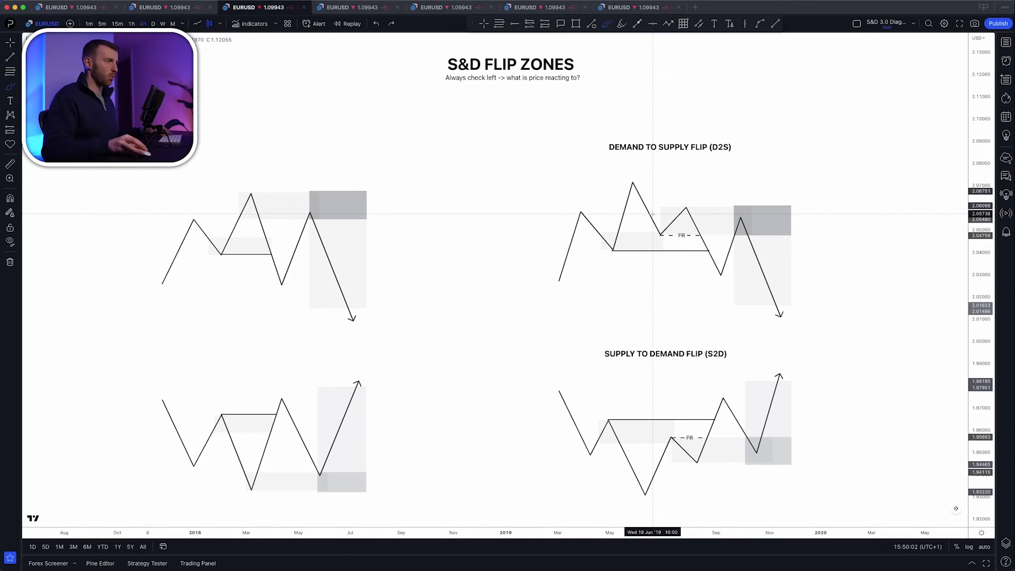
mouse_move(660, 223)
left_mouse_down()
mouse_move(662, 244)
mouse_move(686, 208)
mouse_move(720, 278)
left_mouse_up()
key("super+z")
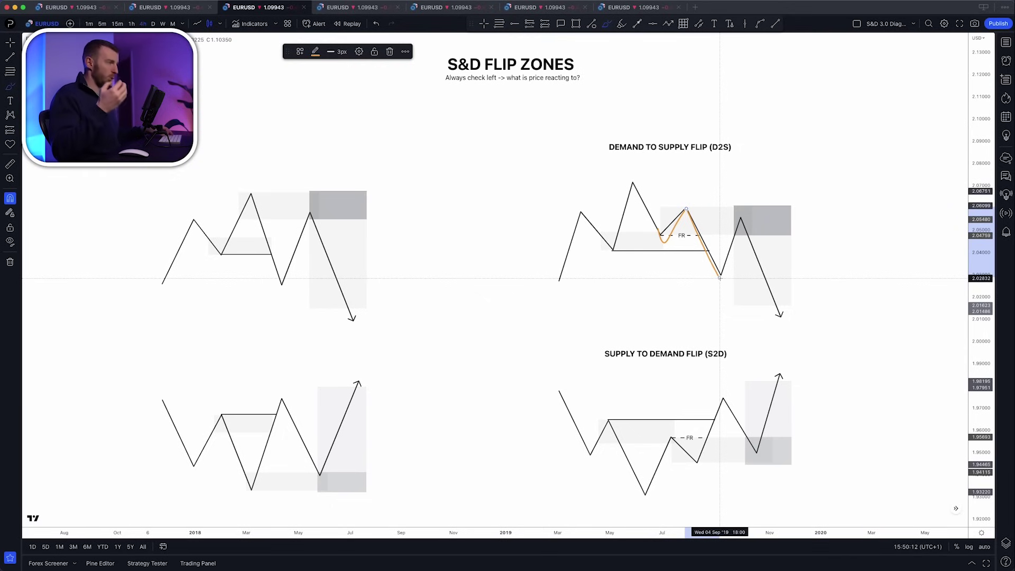
key("super+z")
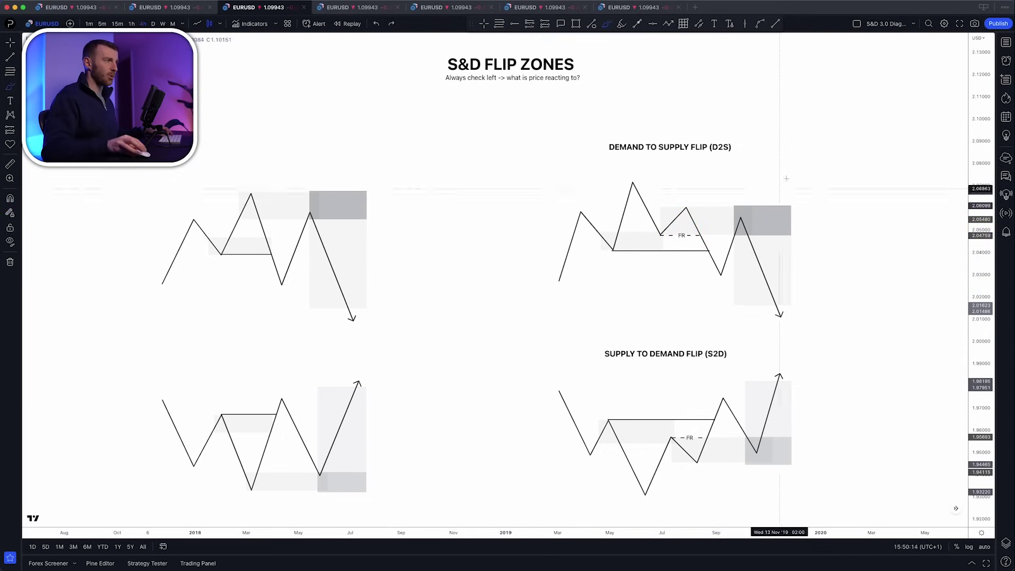
Brush around the D2S supply zone, trace the return into it and the following sell-off, and undo the strokes.
mouse_move(724, 210)
left_mouse_down()
mouse_move(658, 216)
mouse_move(714, 217)
left_mouse_up()
key("super+z")
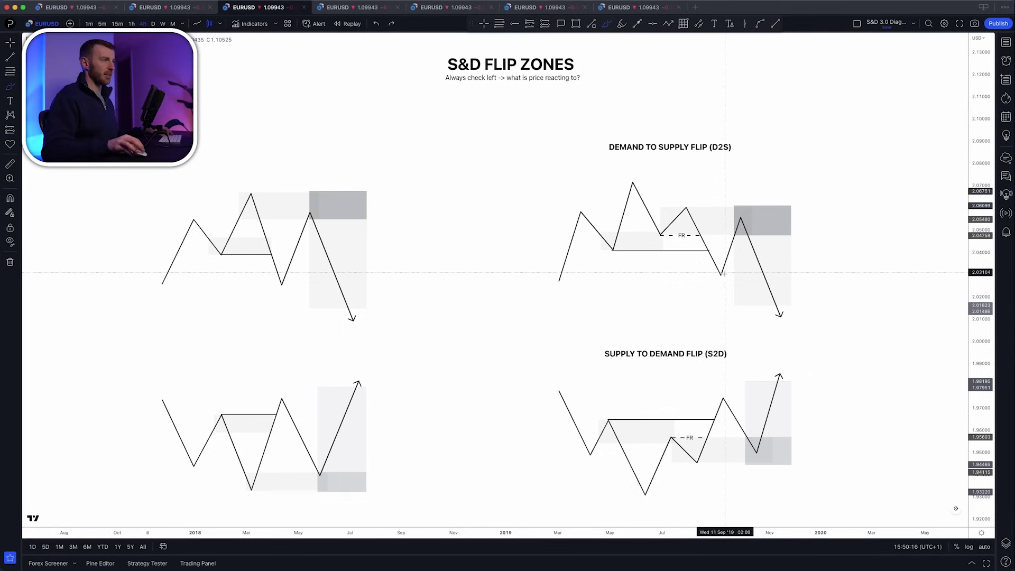
mouse_move(724, 272)
left_mouse_down()
mouse_move(739, 224)
mouse_move(771, 329)
left_mouse_up()
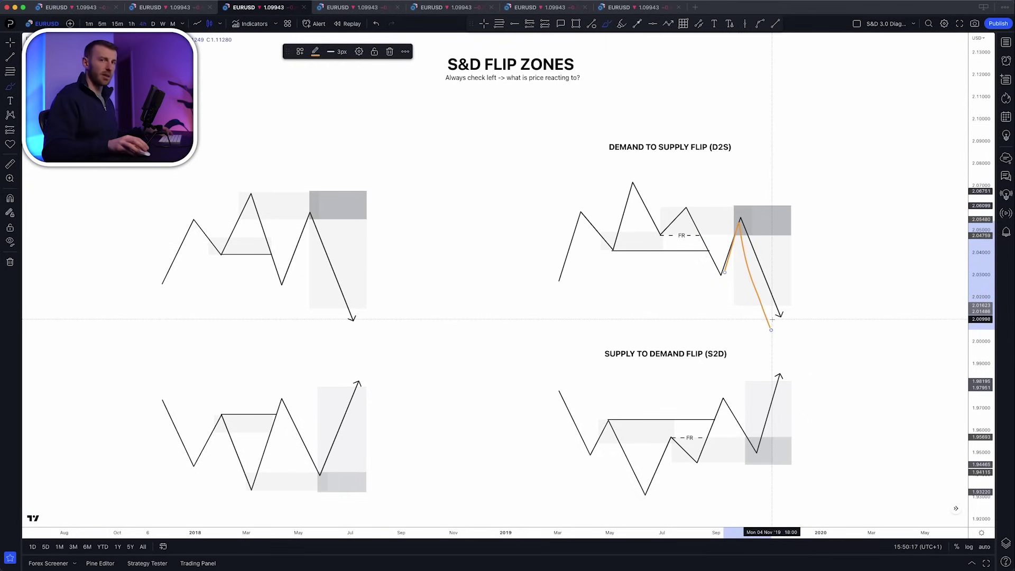
key("super+z")
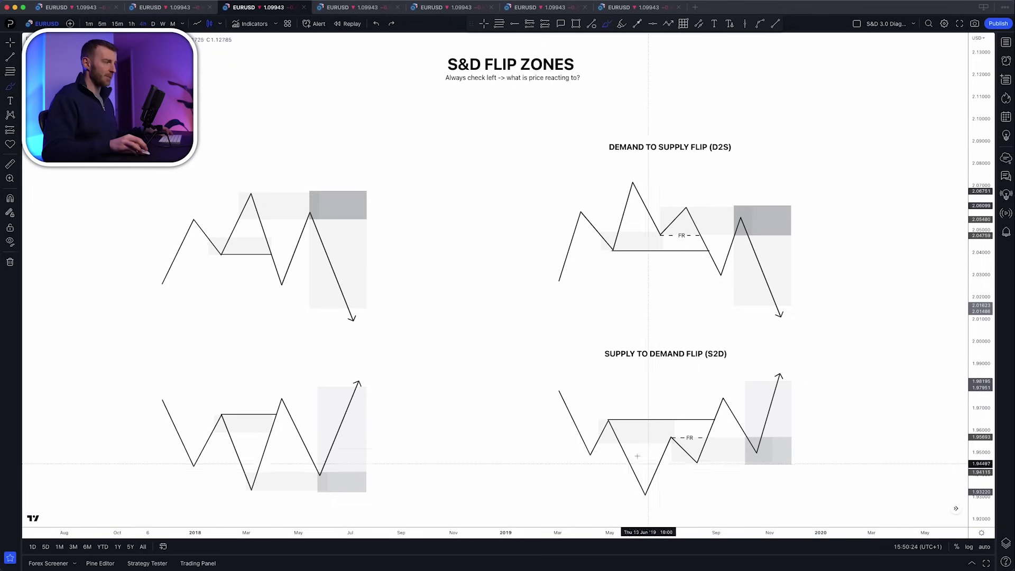
Underline the broken low on the Supply to Demand Flip diagram, trace the rally from the bottom, and circle its reaction high.
left_click_drag(589, 456, 626, 455)
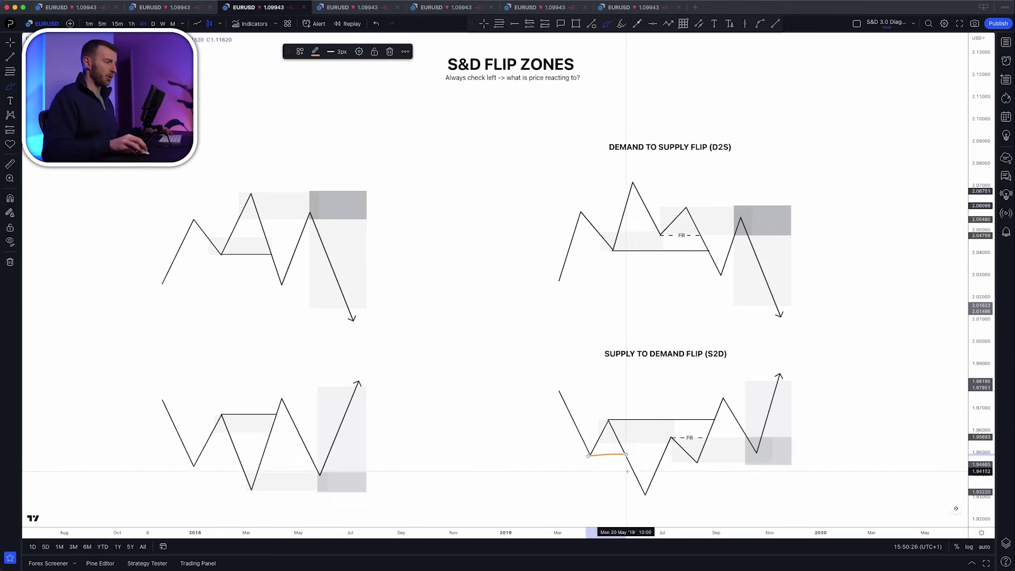
mouse_move(643, 492)
left_mouse_down()
mouse_move(672, 437)
mouse_move(725, 510)
left_mouse_up()
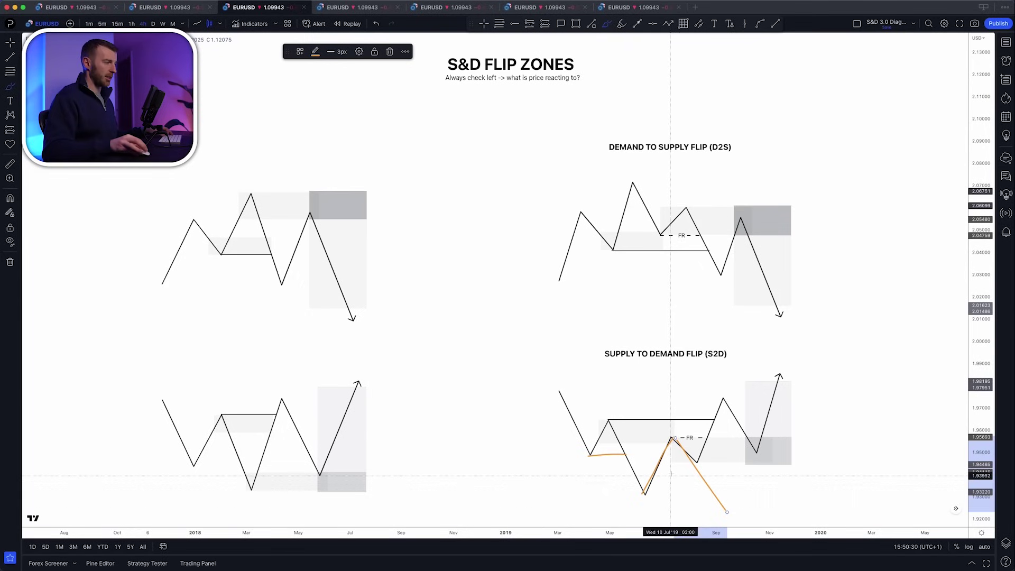
key("super+z")
left_click(672, 436)
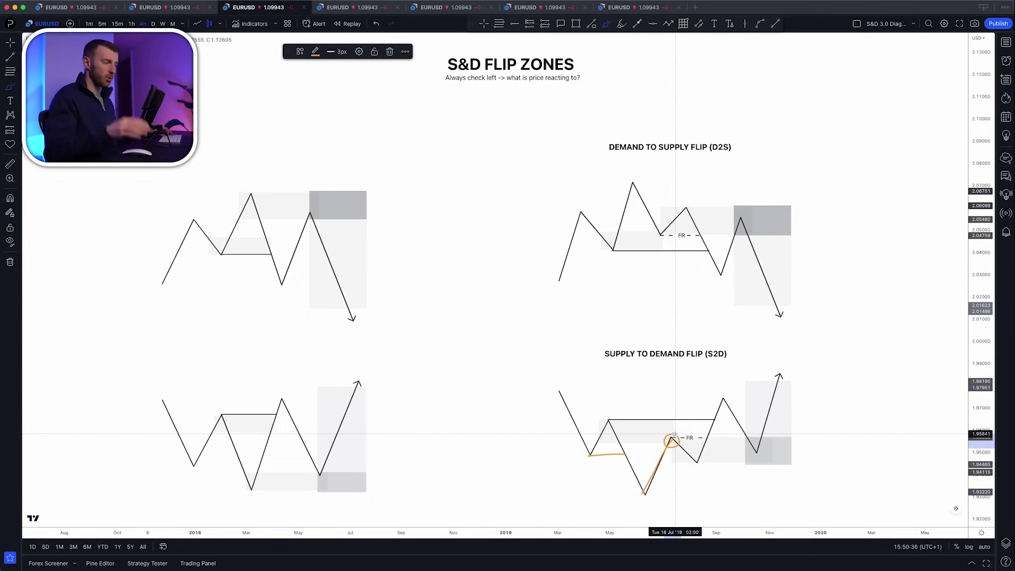
Brush over the S2D diagram's pullback, breakout rally and supply level, and undo all strokes back to the broken-low line.
left_click_drag(673, 437, 699, 463)
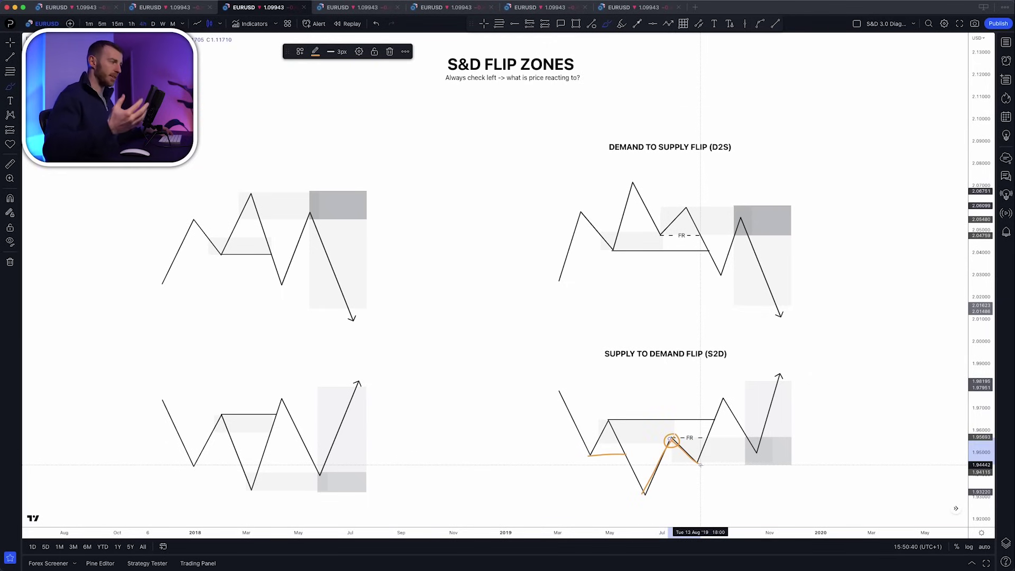
left_click_drag(701, 465, 726, 386)
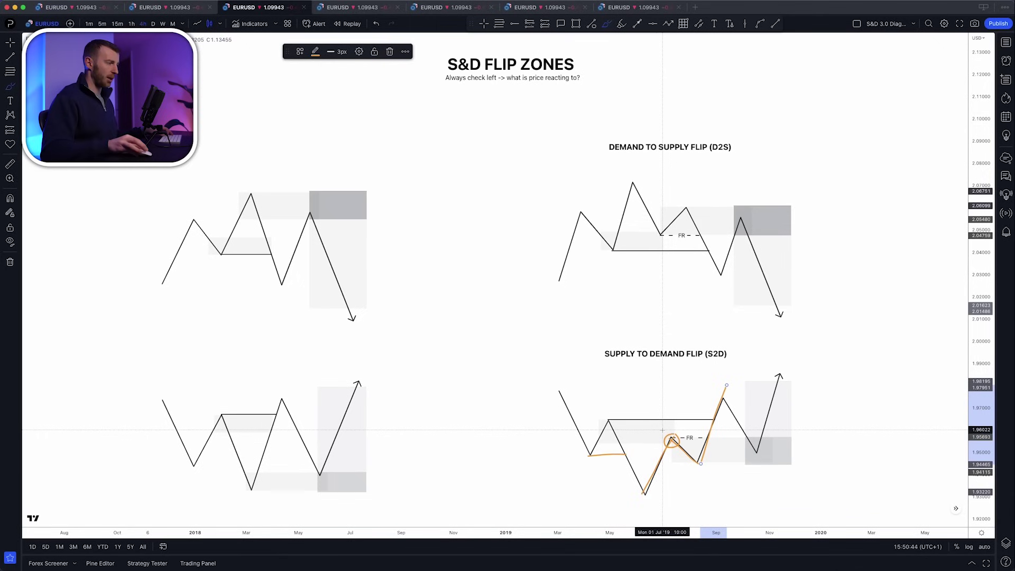
mouse_move(614, 419)
left_mouse_down()
mouse_move(721, 419)
mouse_move(664, 439)
mouse_move(692, 447)
mouse_move(704, 434)
left_mouse_up()
key("super+z")
key("super+z")
key("super+z")
key("super+z")
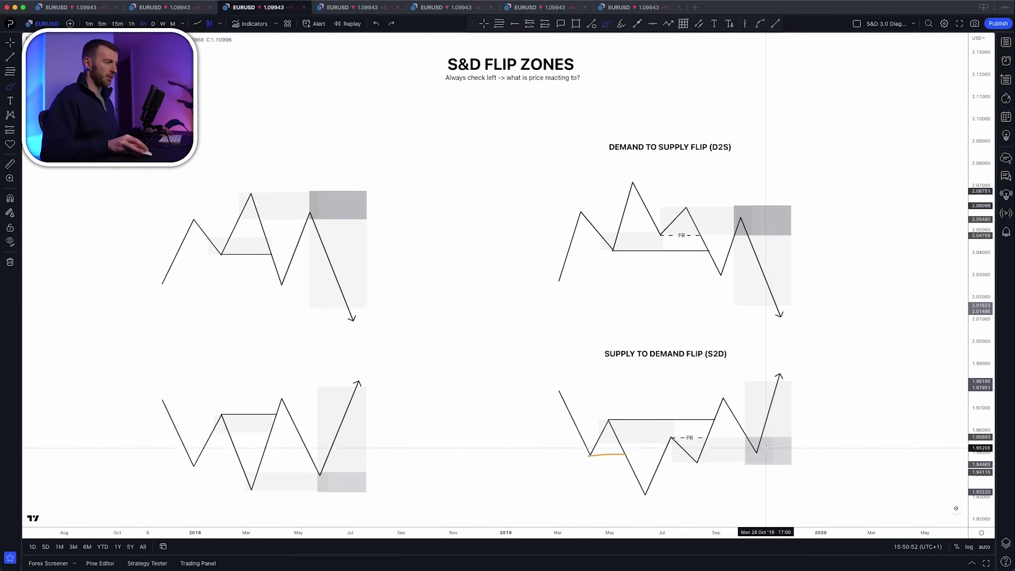
Brush around the S2D diagram's final demand zone and undo the stroke.
mouse_move(761, 438)
left_mouse_down()
mouse_move(667, 441)
mouse_move(778, 449)
left_mouse_up()
key("super+z")
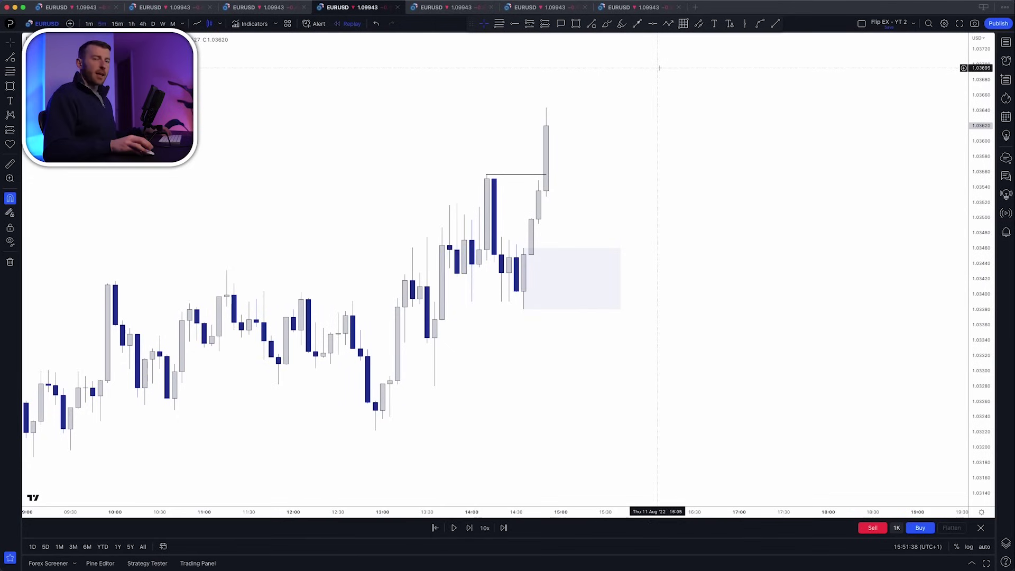
Brush along the broken high and from the demand zone up through the breakout, removing both strokes.
left_click(606, 27)
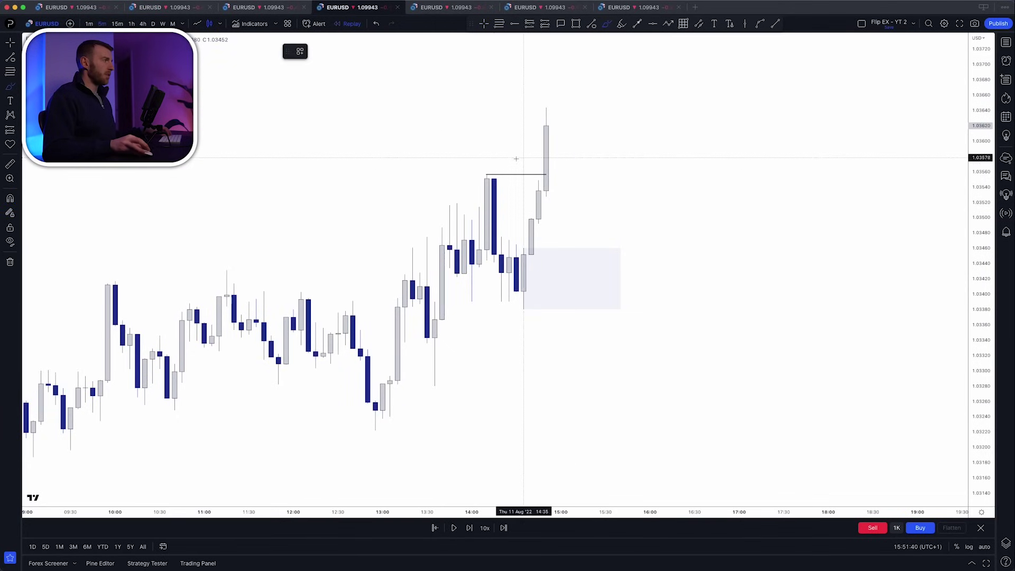
left_click_drag(473, 173, 553, 172)
key("BackSpace")
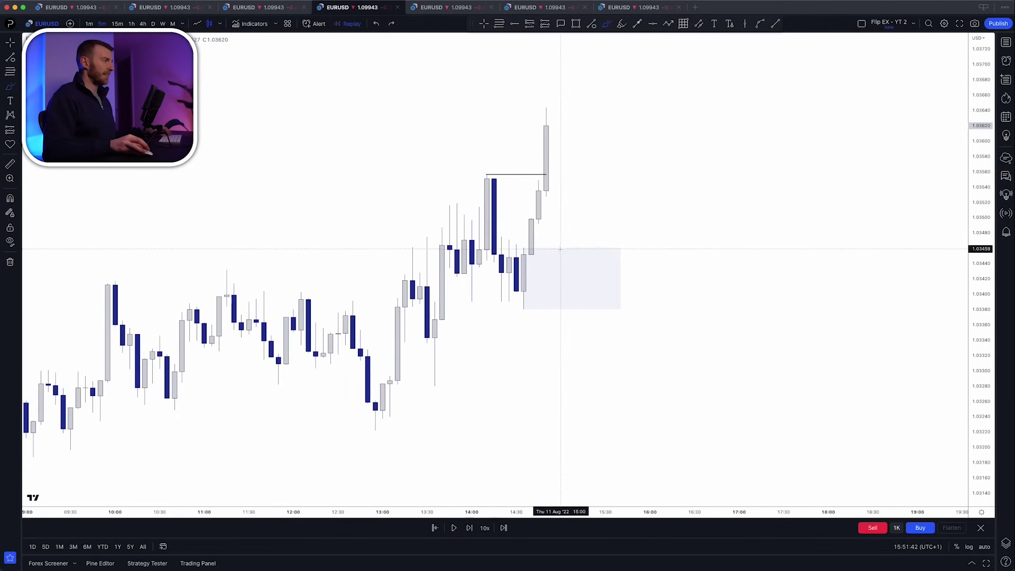
mouse_move(553, 241)
left_mouse_down()
mouse_move(618, 308)
mouse_move(551, 248)
mouse_move(546, 128)
left_mouse_up()
key("BackSpace")
key("super+z")
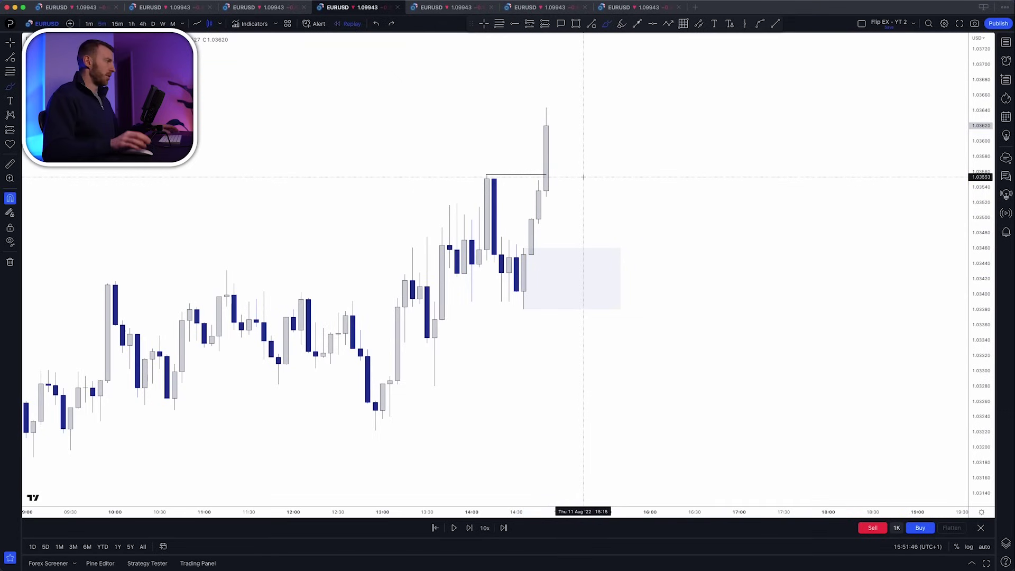
Advance the 5-minute replay candle by candle through price's return to the demand zone and its first reaction.
key("shift+Right")
key("shift+Right")
key("shift+Right")
key("shift+Right")
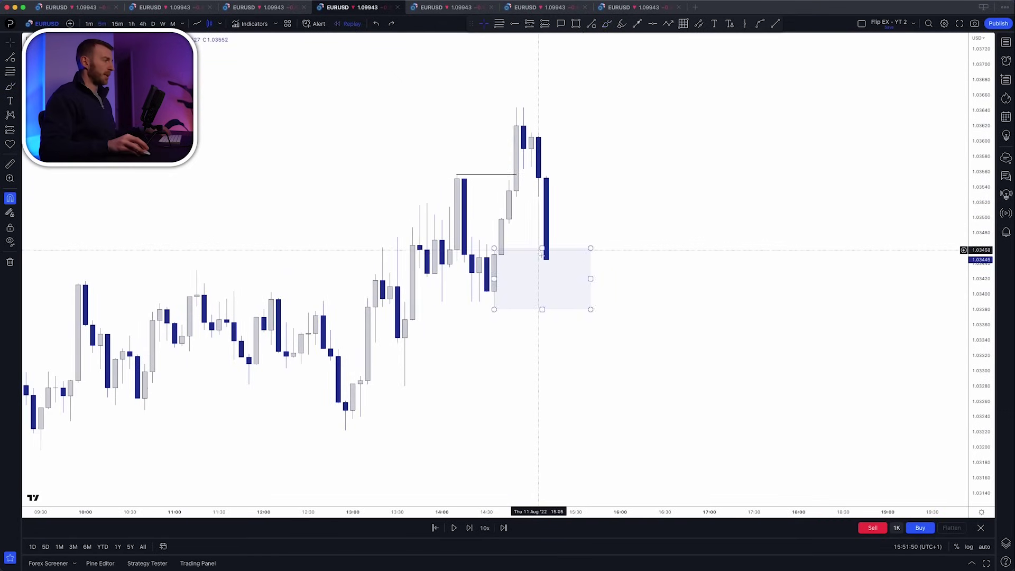
key("shift+Right")
key("shift+Right")
key("shift+Right")
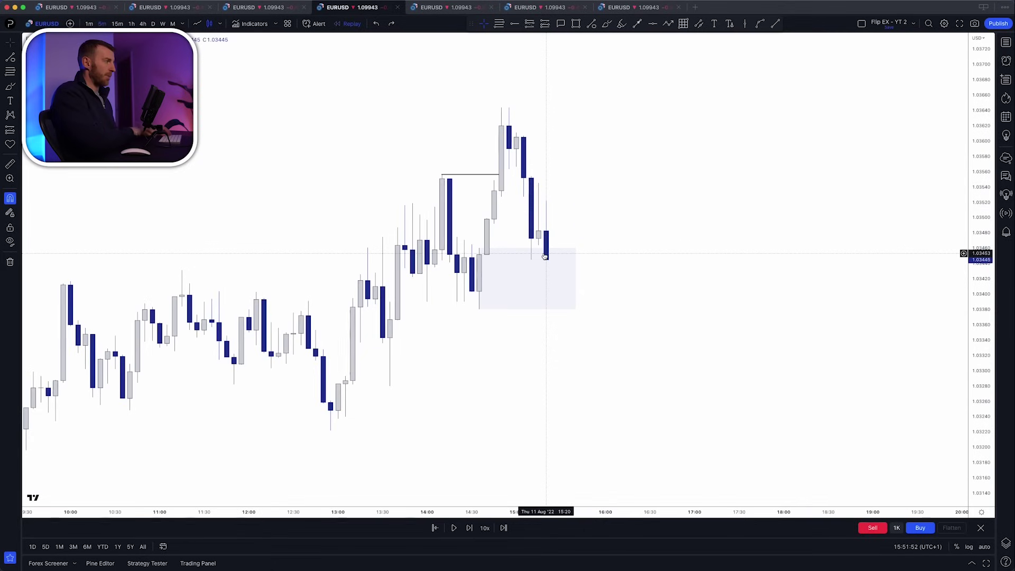
key("shift+Right")
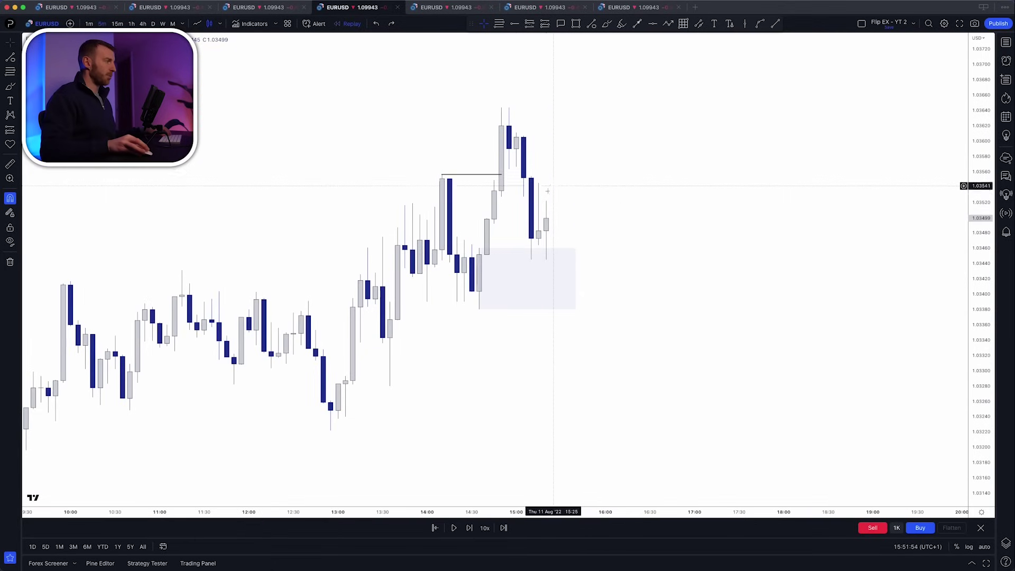
key("shift+Right")
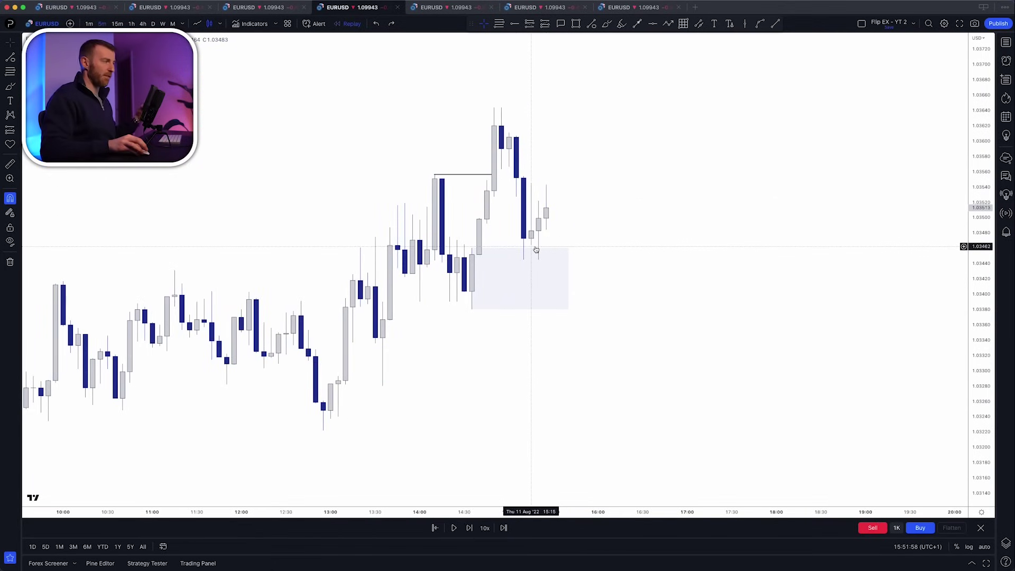
Draw a horizontal trend line from the 15:10 reaction low to 16:05 and make it dashed.
left_click(592, 24)
left_click(523, 259)
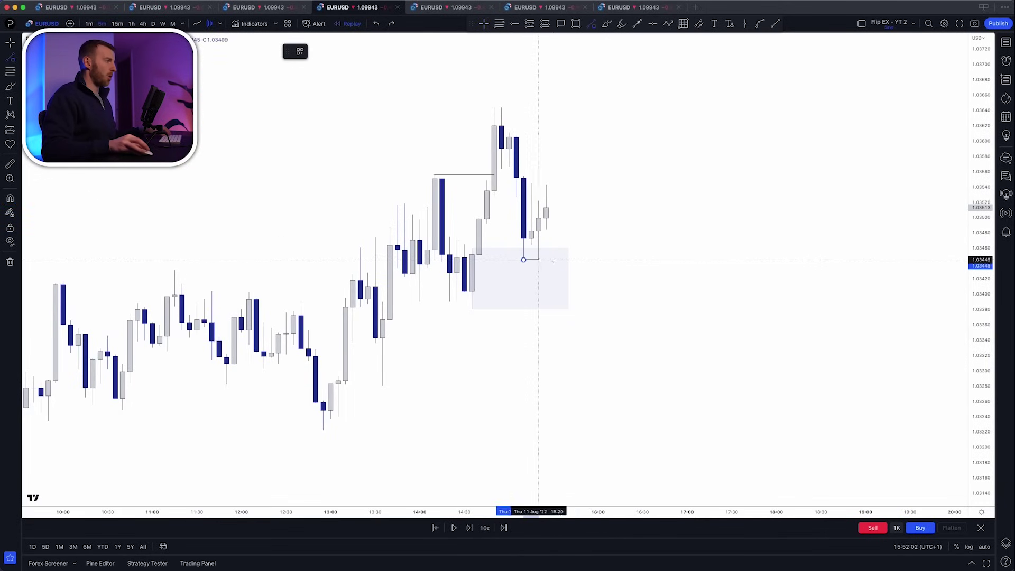
left_click(606, 259)
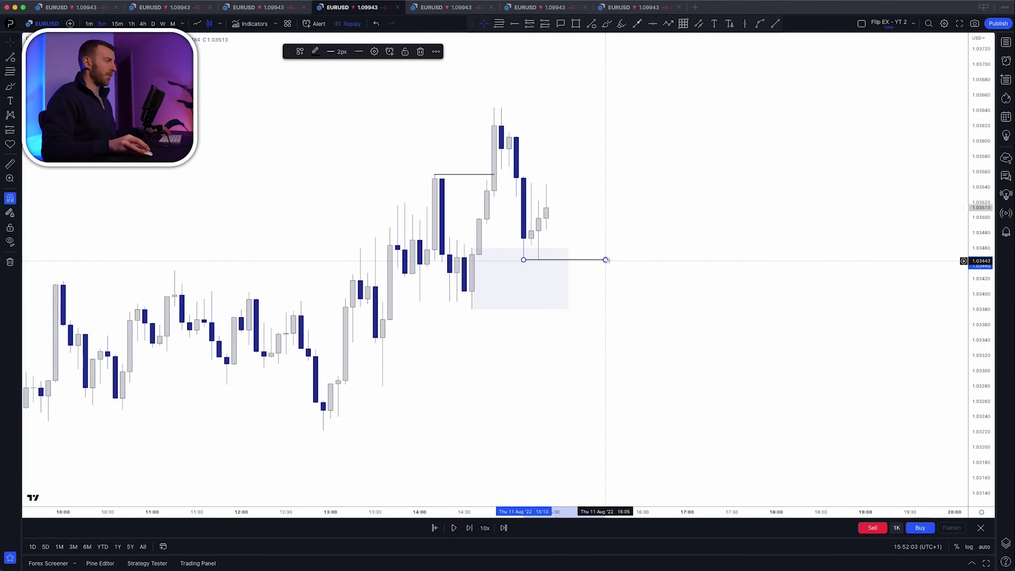
left_click(341, 52)
left_click(360, 53)
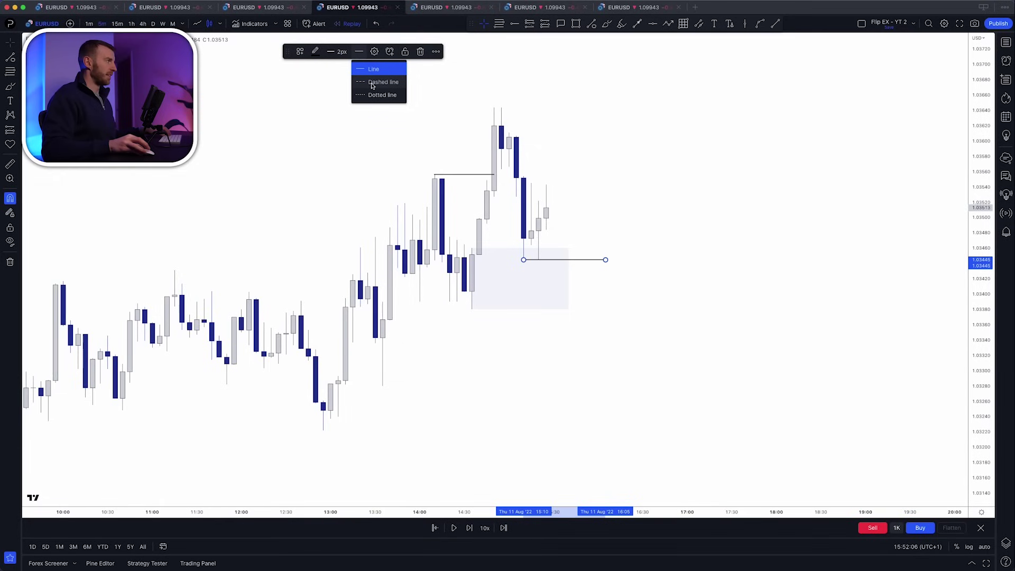
left_click(377, 83)
left_click(614, 129)
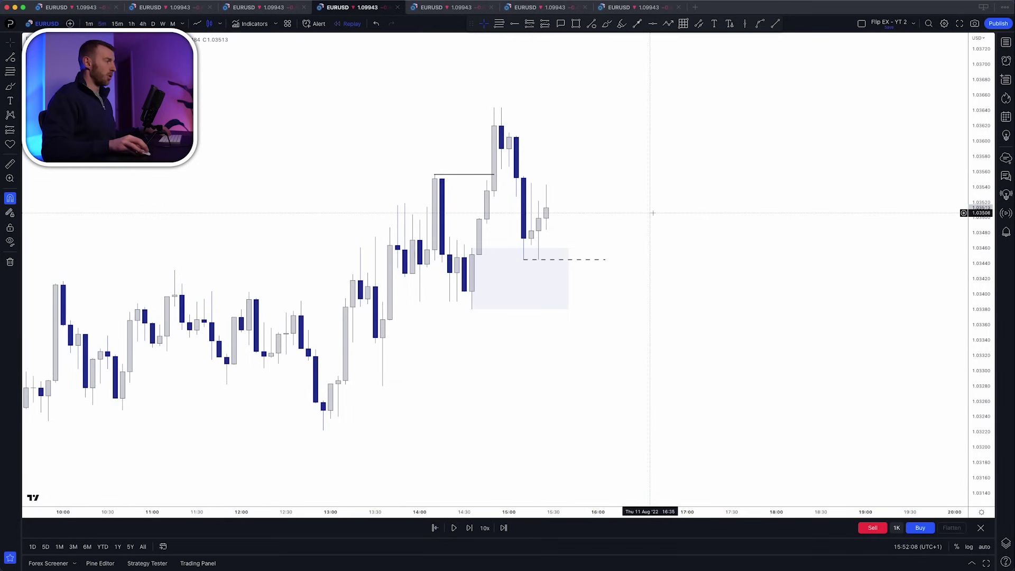
Replay the breakdown through demand and shorten the dashed line to the breakdown candle and the demand box to 15:15.
key("shift+Right")
key("shift+Right")
key("shift+Right")
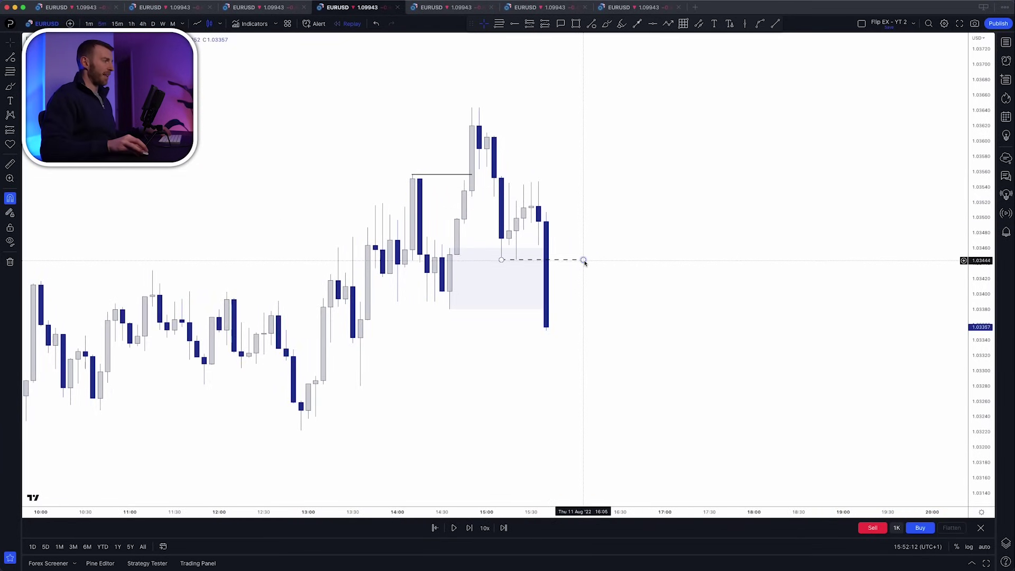
left_click_drag(583, 259, 509, 279)
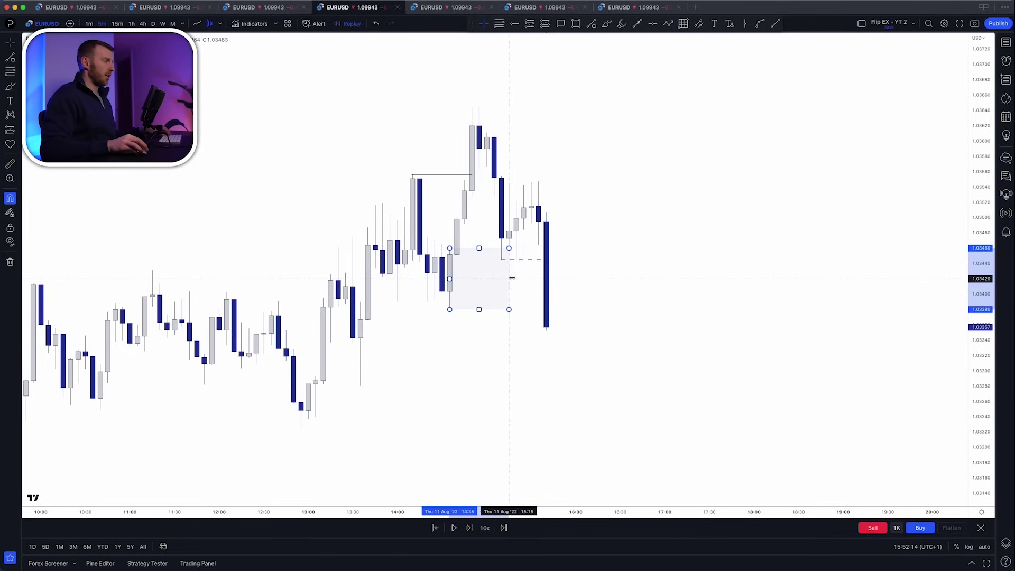
Brush the expected rally, the swing-high level, and the weak pullback with its breakdown, undoing all strokes.
left_click(606, 24)
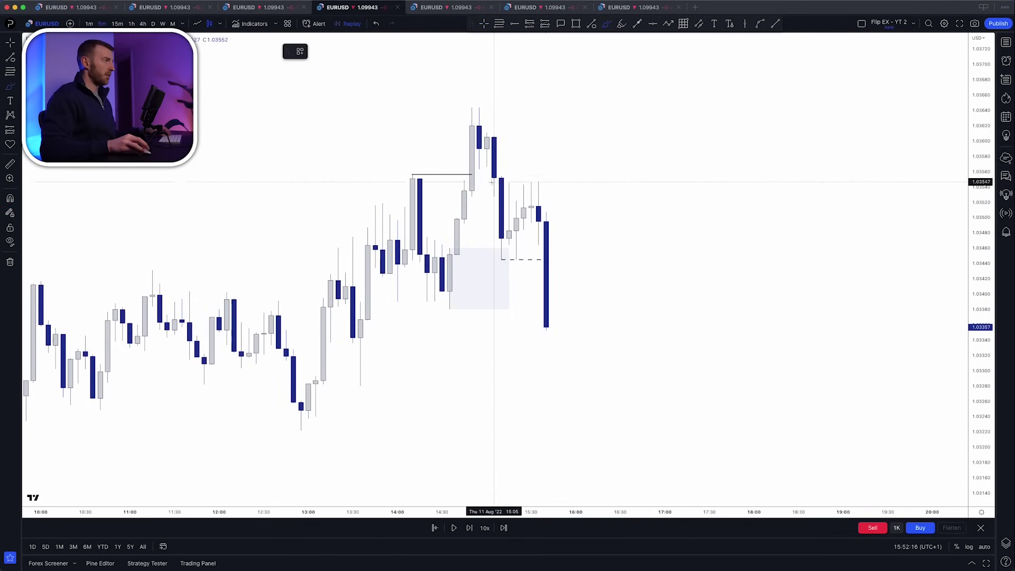
mouse_move(493, 193)
left_mouse_down()
mouse_move(505, 259)
mouse_move(583, 103)
left_mouse_up()
left_click_drag(480, 109, 620, 108)
key("super+z")
key("super+z")
mouse_move(502, 248)
left_mouse_down()
mouse_move(537, 193)
mouse_move(553, 347)
left_mouse_up()
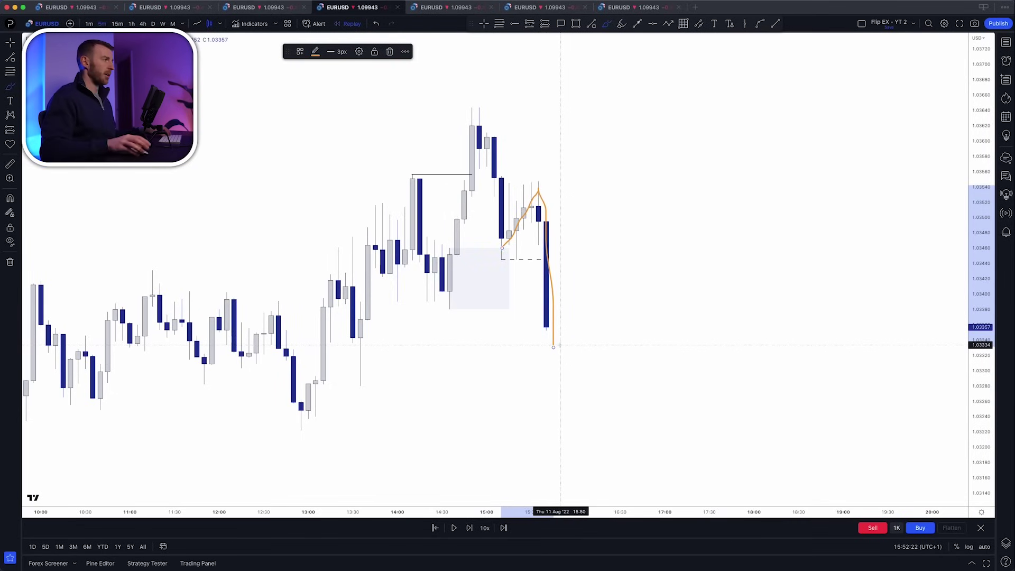
key("super+z")
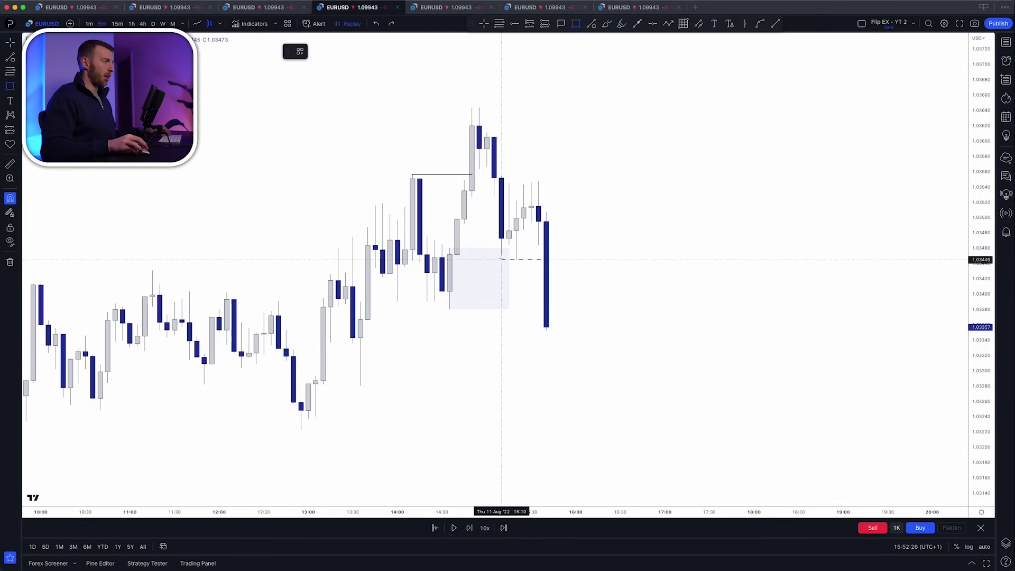
Draw a supply zone rectangle over the pullback, from the 15:10 low up to the pullback high and out to about 17:05.
mouse_move(501, 259)
left_mouse_down()
mouse_move(512, 259)
mouse_move(503, 244)
mouse_move(501, 258)
mouse_move(523, 208)
mouse_move(584, 179)
mouse_move(671, 181)
left_mouse_up()
left_click(650, 161)
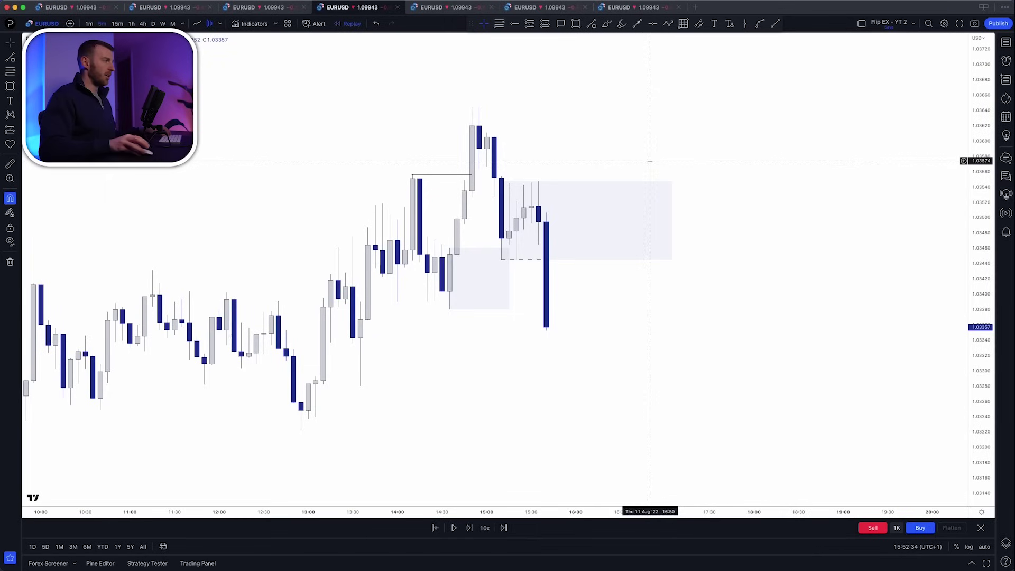
Brush around the failed demand zone beside the dashed line and undo the stroke.
left_click(605, 23)
mouse_move(494, 258)
left_mouse_down()
mouse_move(476, 297)
mouse_move(477, 240)
left_mouse_up()
key("ctrl+z")
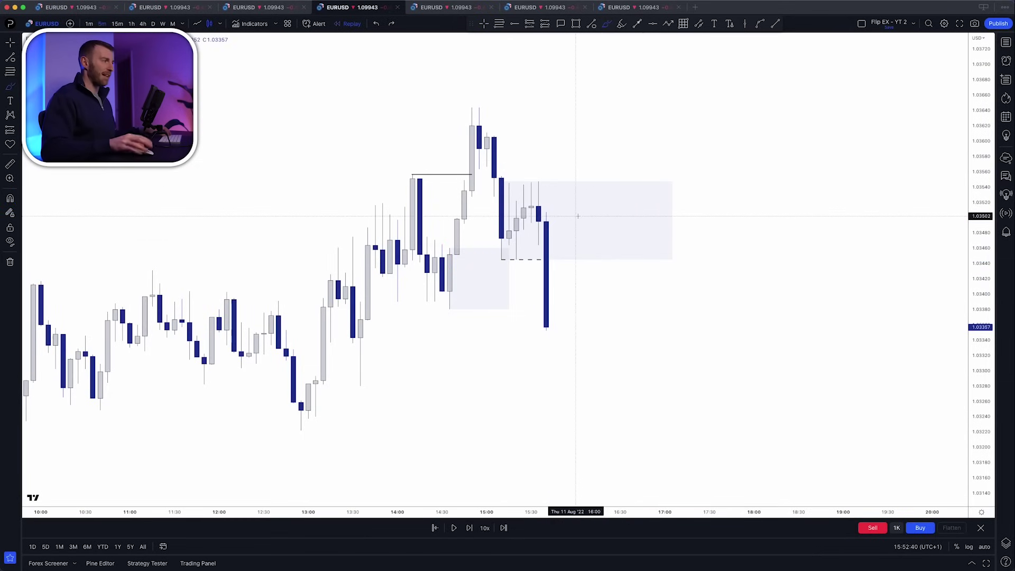
key("ctrl")
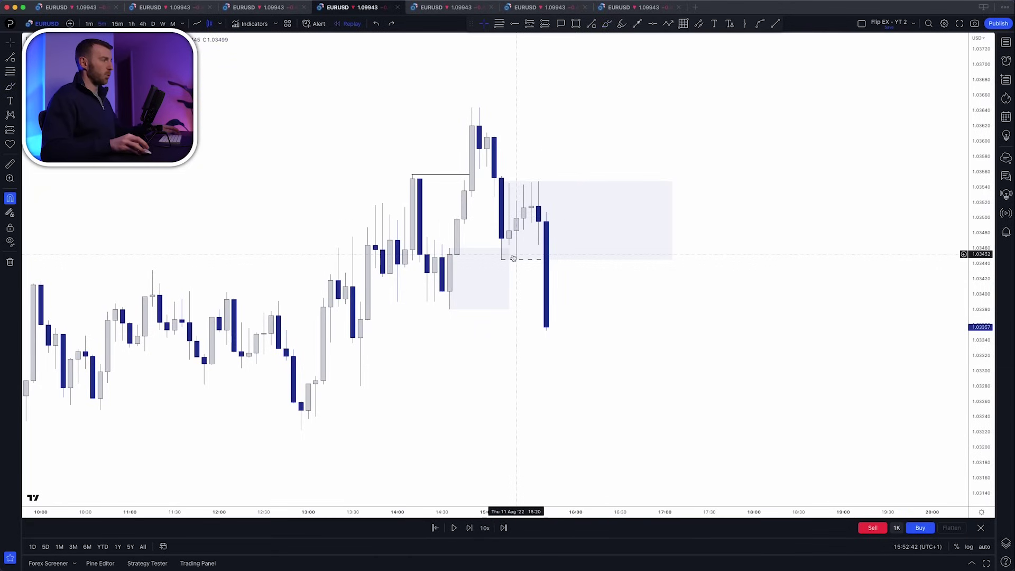
Advance the replay to about 18:30, through the retest of the new supply zone and the sell-off.
left_click(503, 258)
mouse_move(503, 257)
left_mouse_down()
mouse_move(534, 231)
mouse_move(505, 244)
mouse_move(503, 258)
left_mouse_up()
left_click(656, 324)
scroll(658, 323, "down", 2)
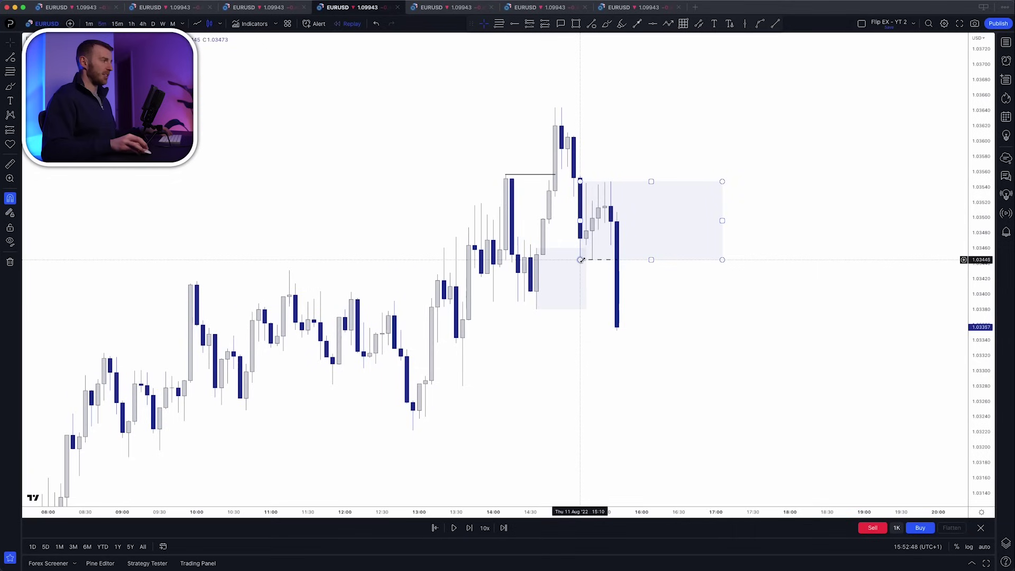
key("shift+Right")
key("shift+Right")
key("shift+Right")
key("shift+Right")
key("shift+Right")
key("shift+Right")
key("shift+Right")
key("shift+Right")
key("shift+Right")
key("shift+Right")
key("shift+Right")
key("shift+Right")
key("shift+Right")
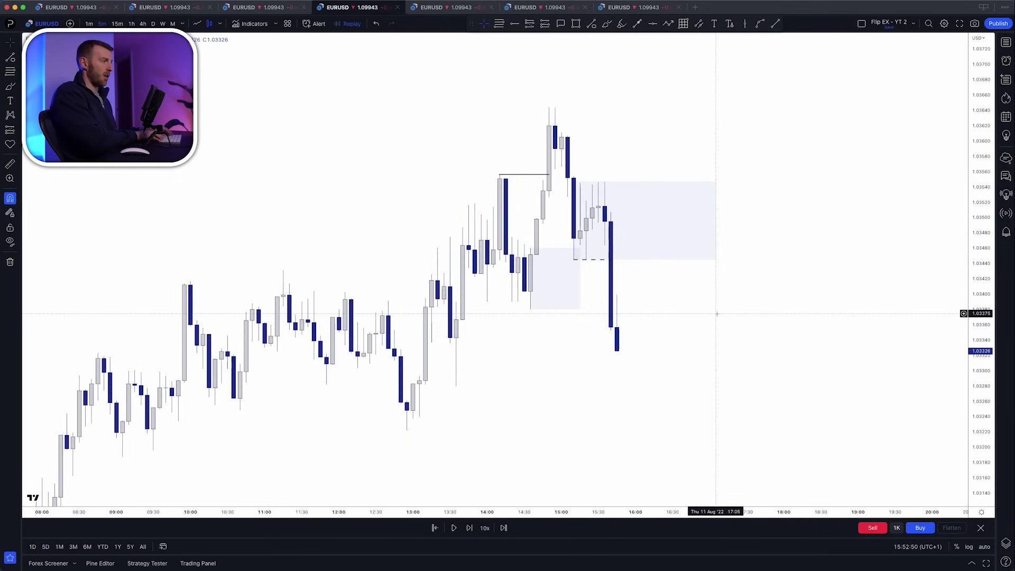
key("shift+Right")
key("shift+Right")
key("shift+Right")
key("shift+Right")
key("shift+Right")
key("shift+Right")
key("shift+Right")
key("shift+Right")
key("shift+Right")
key("shift+Right")
key("shift+Right")
key("shift+Right")
key("shift+Right")
key("shift+Right")
key("shift+Right")
key("shift+Right")
key("shift+Right")
key("shift+Right")
key("shift+Right")
key("shift+Right")
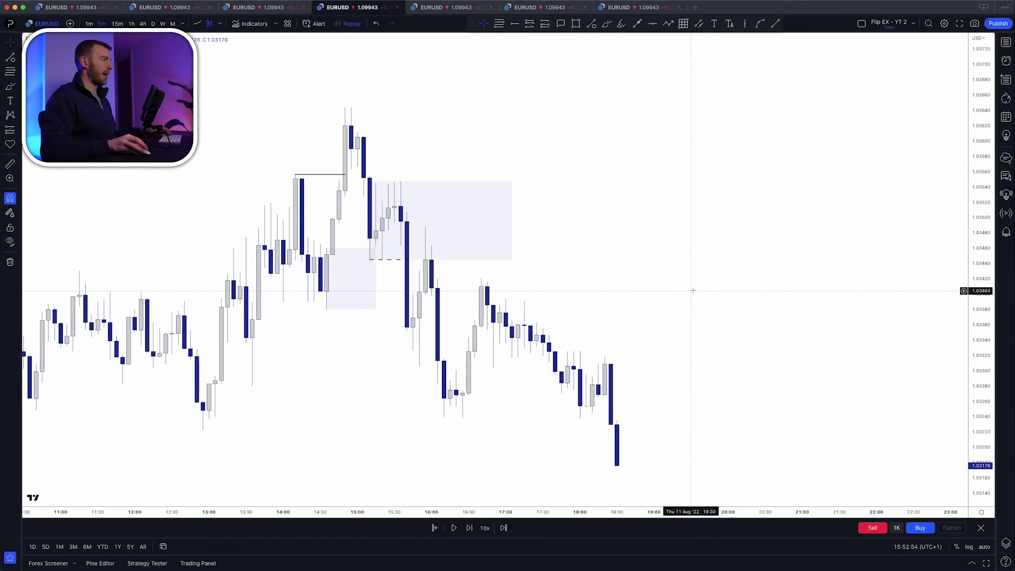
left_click_drag(406, 259, 464, 231)
key("shift+Right")
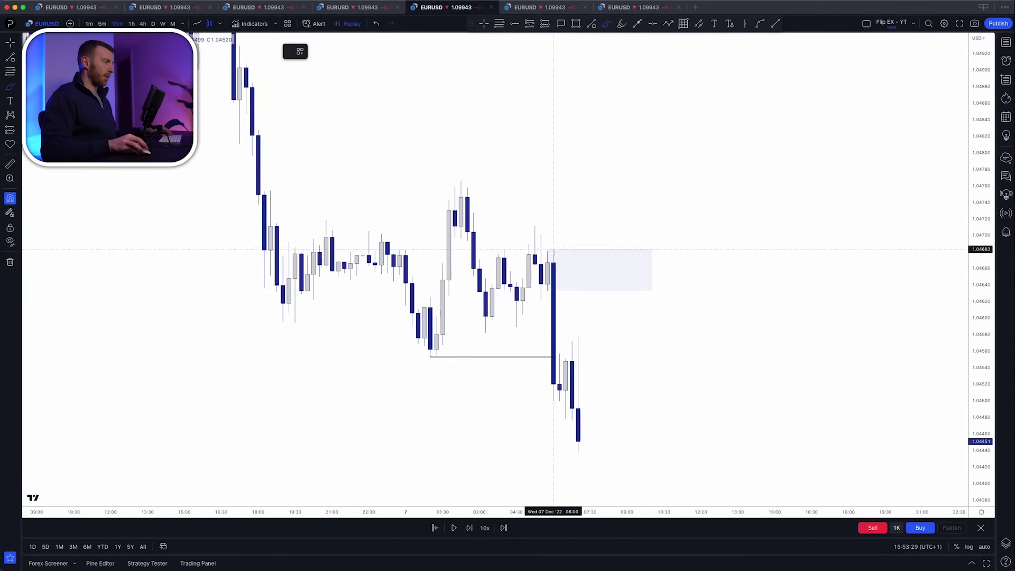
Brush along the broken-low line on the 15-minute chart and undo the stroke.
left_click_drag(395, 357, 565, 361)
key("super+z")
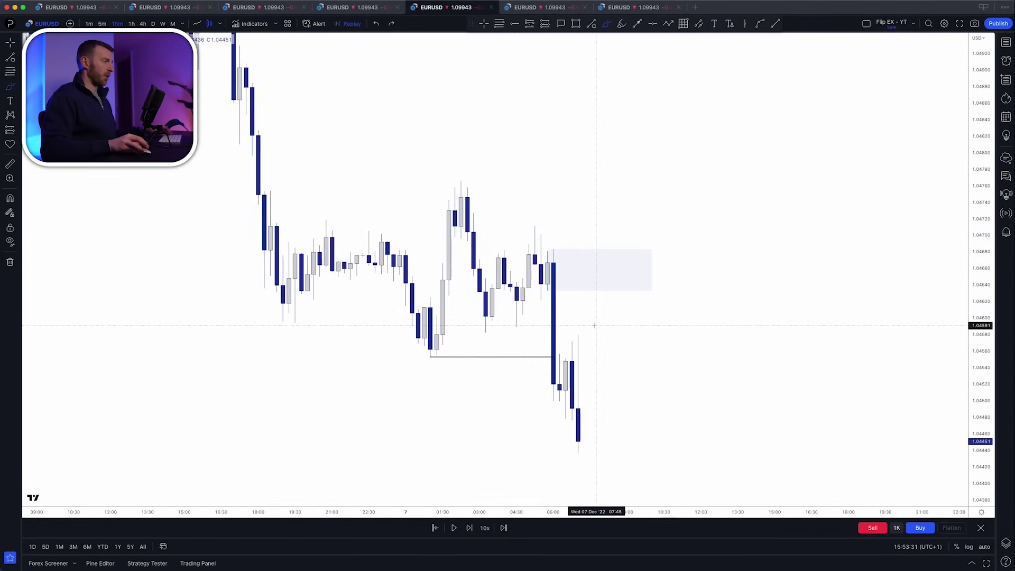
Replay price's reaction from the supply zone and shorten the zone's box to end at the 08:00 candle.
key("shift+Right")
key("shift+Right")
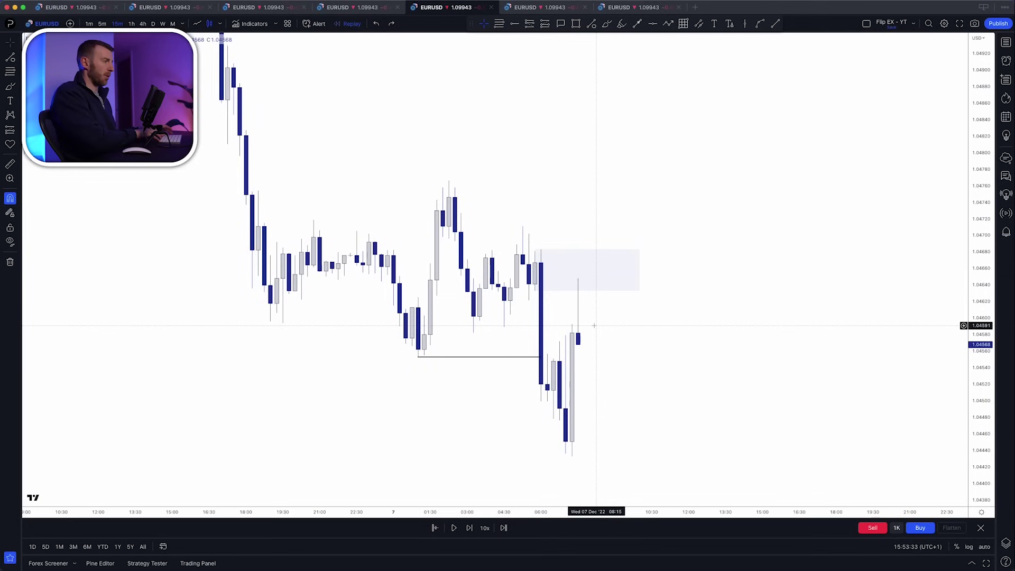
key("shift+Right")
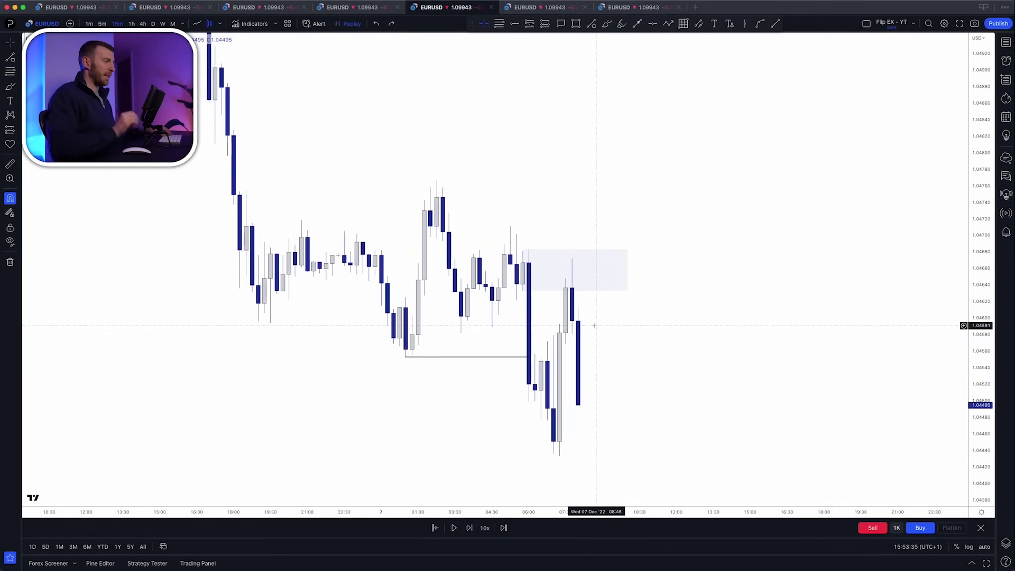
left_click(599, 291)
key("shift+Right")
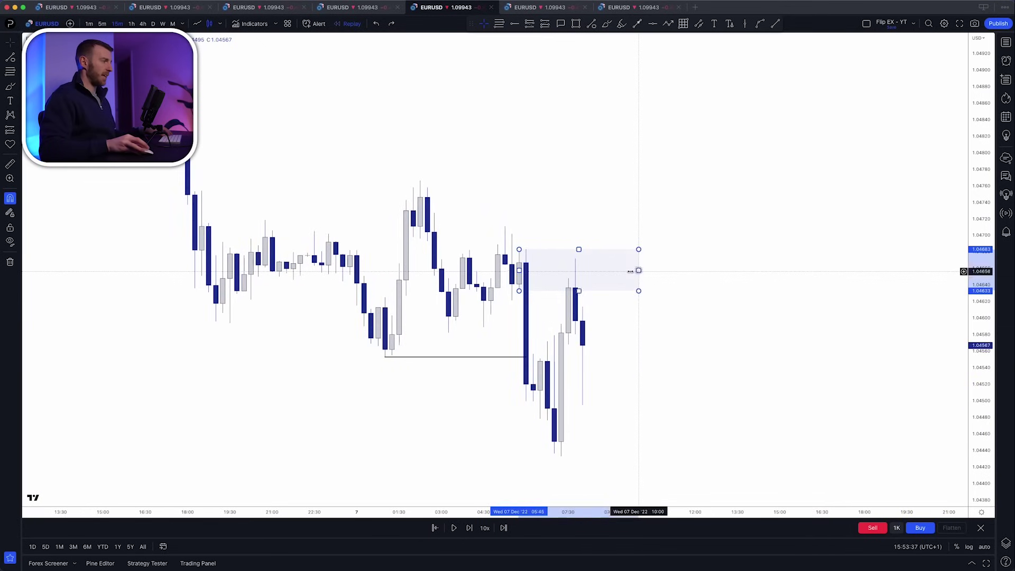
left_click_drag(638, 270, 583, 270)
left_click_drag(614, 370, 607, 346)
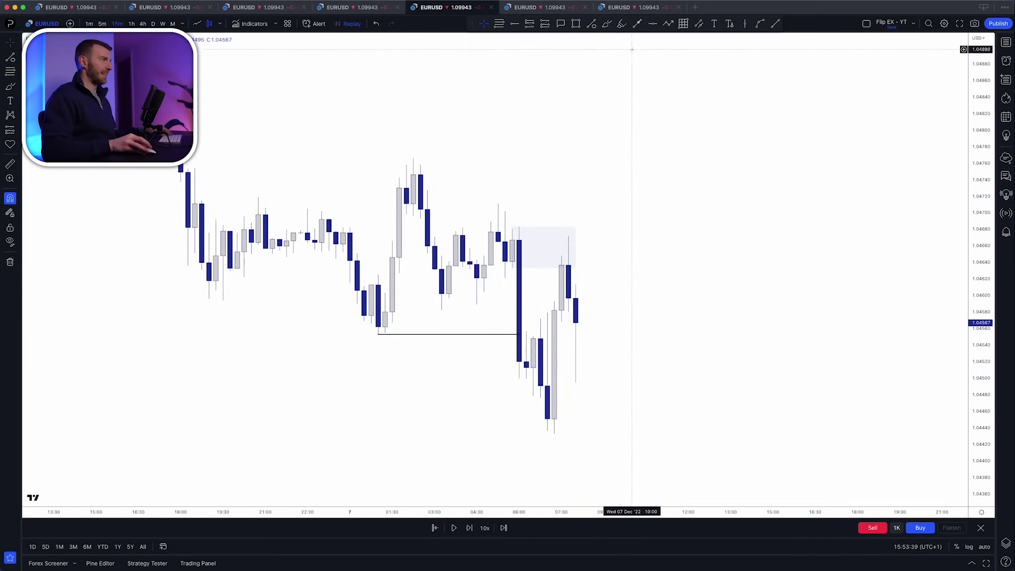
Brush the expected sell-off from supply and a rally through the zone, undoing the strokes.
left_click(606, 23)
mouse_move(568, 255)
left_mouse_down()
mouse_move(598, 452)
mouse_move(603, 424)
left_mouse_up()
key("super+z")
key("super+z")
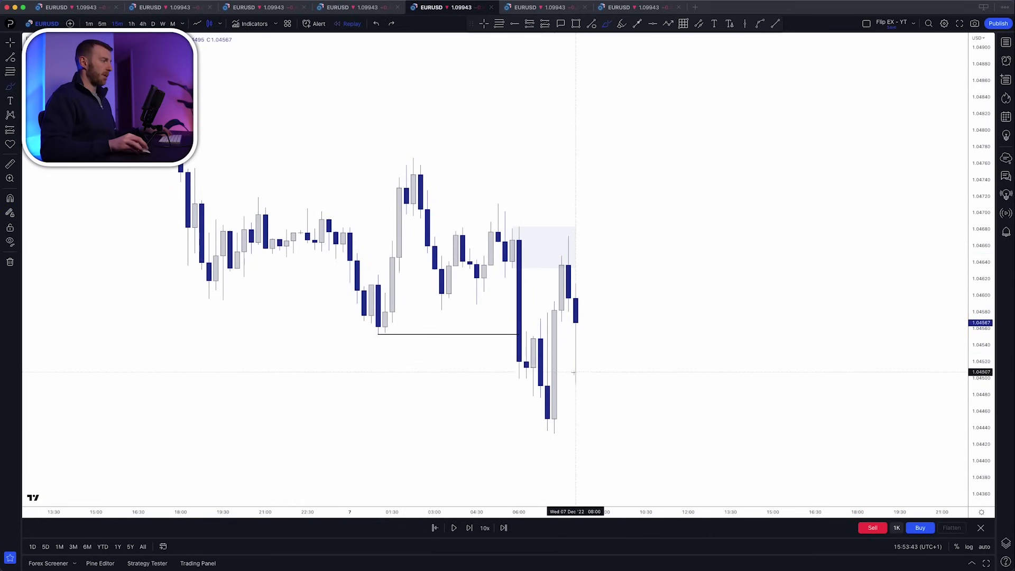
left_click_drag(576, 367, 624, 194)
key("super+z")
Draw a horizontal trend line from the 07:45 reaction high at 1.04672 to 09:30 and make it dashed.
scroll(578, 288, "up", 1)
scroll(578, 288, "up", 1)
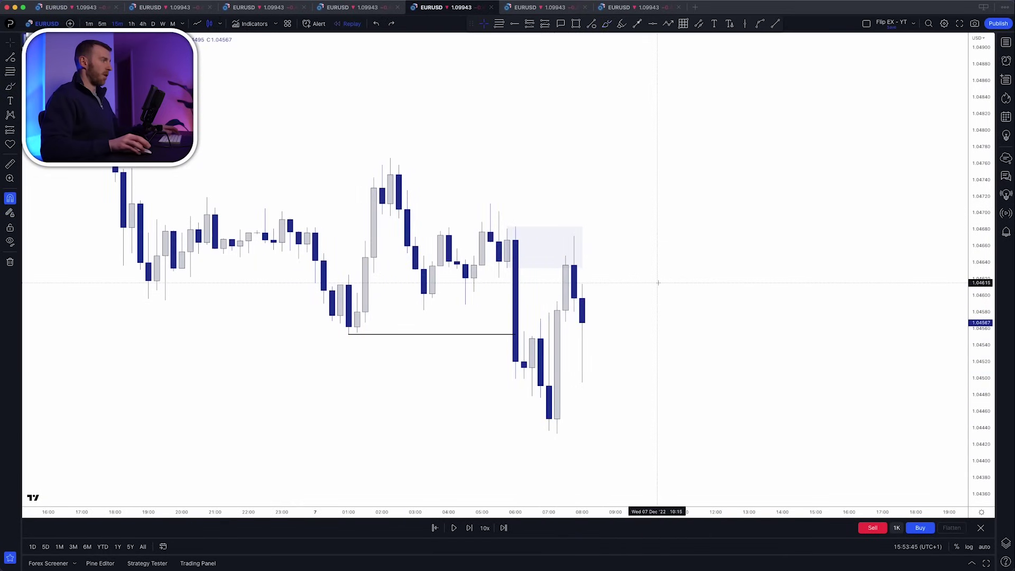
left_click(592, 26)
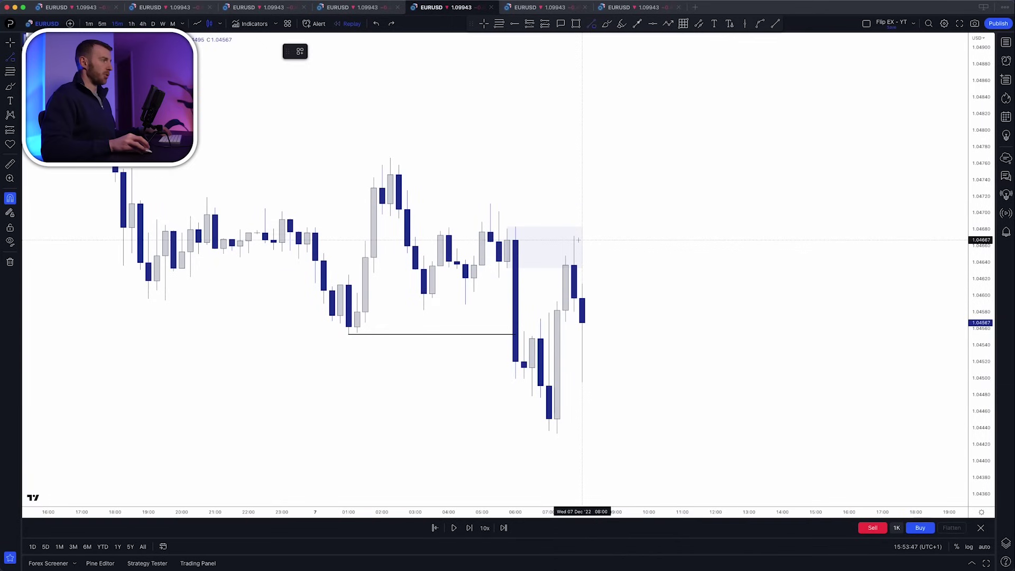
left_click_drag(576, 236, 632, 235)
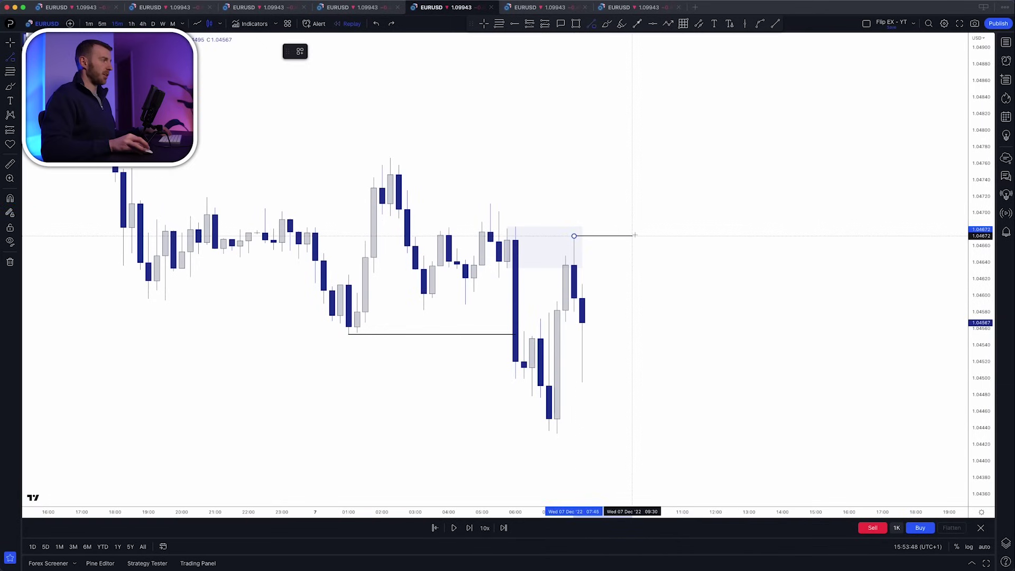
left_click(300, 51)
left_click(338, 82)
left_click(359, 51)
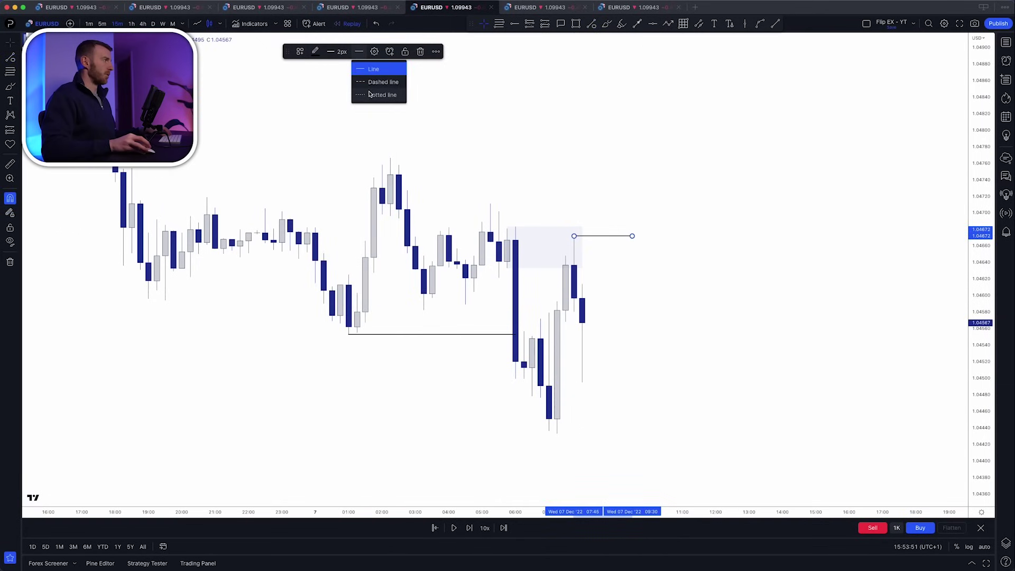
left_click(370, 82)
left_click(493, 134)
Advance the 15-minute replay to the 08:45 candle that breaks above the dashed reaction-high line.
key("shift+Right")
key("shift+Right")
key("shift+Right")
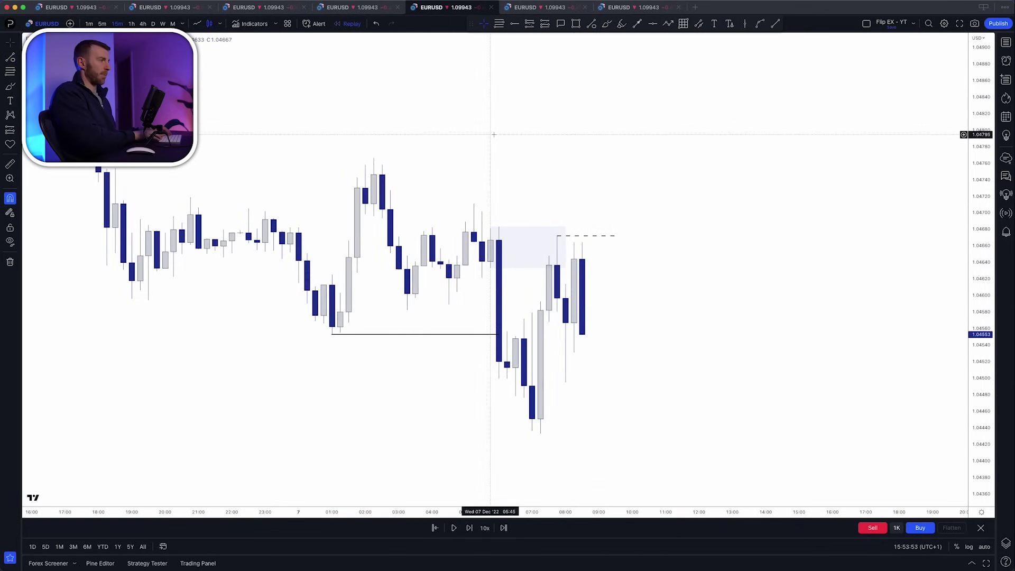
key("shift+Right")
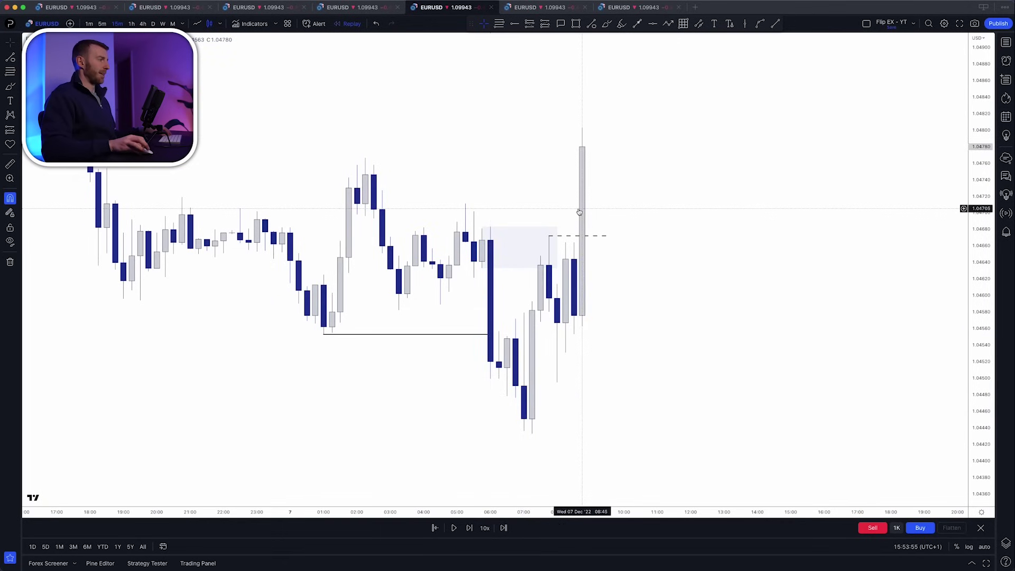
Shorten the dashed reaction-high line so it ends at the 08:45 candle that breaks it.
scroll(578, 209, "down", 2)
left_click_drag(978, 221, 979, 321)
scroll(856, 312, "down", 1)
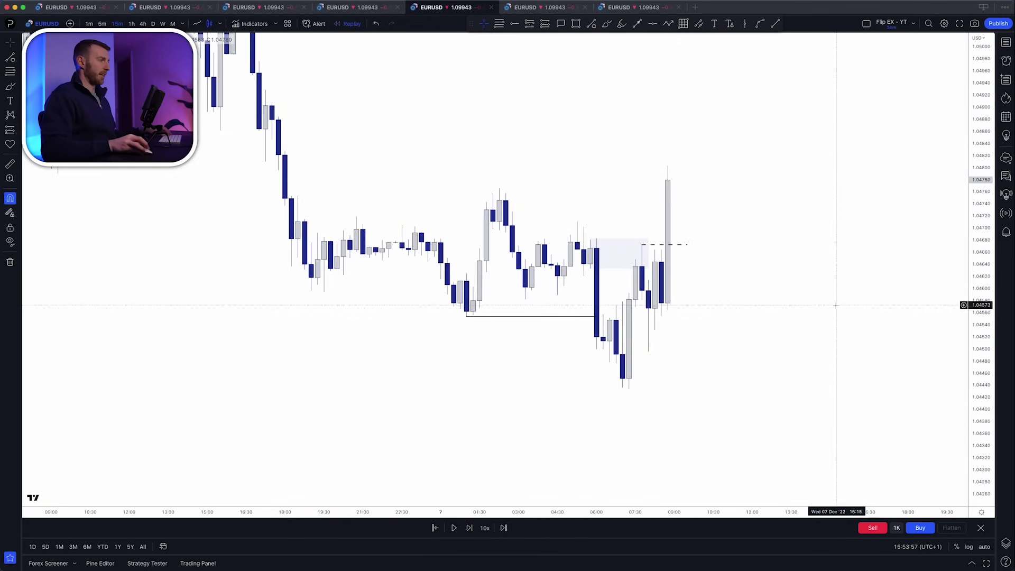
left_click_drag(835, 304, 763, 309)
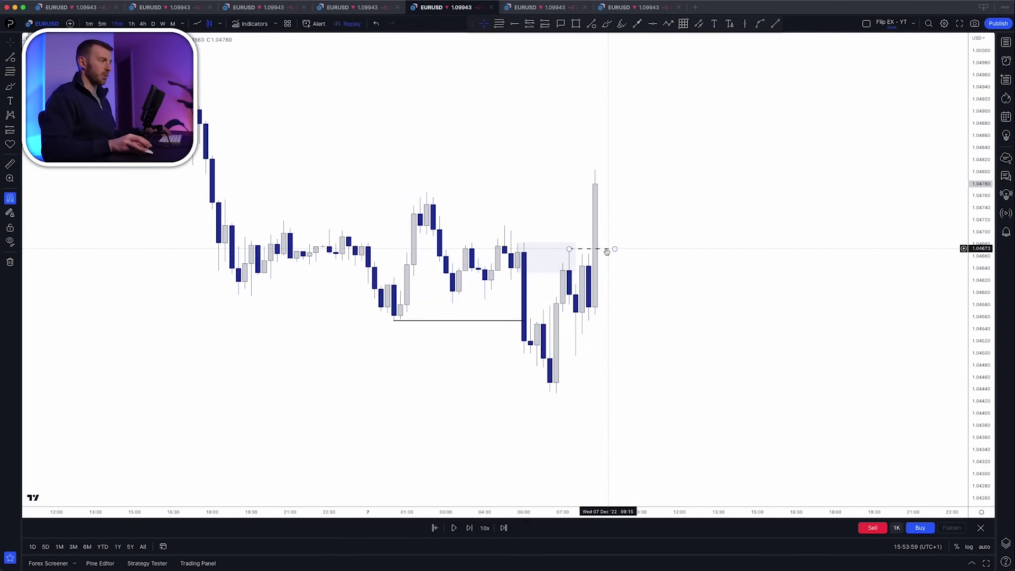
left_click_drag(615, 249, 581, 250)
left_click(655, 253)
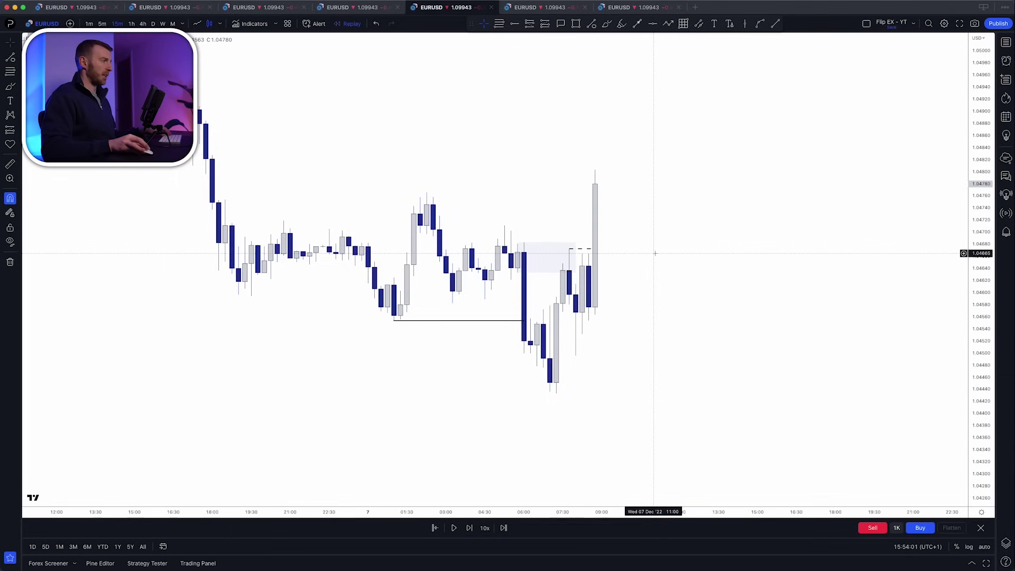
Draw a flip-zone rectangle from the 07:45 high at 1.04672 down to 1.04495 and extend it to 14:15.
left_click(575, 24)
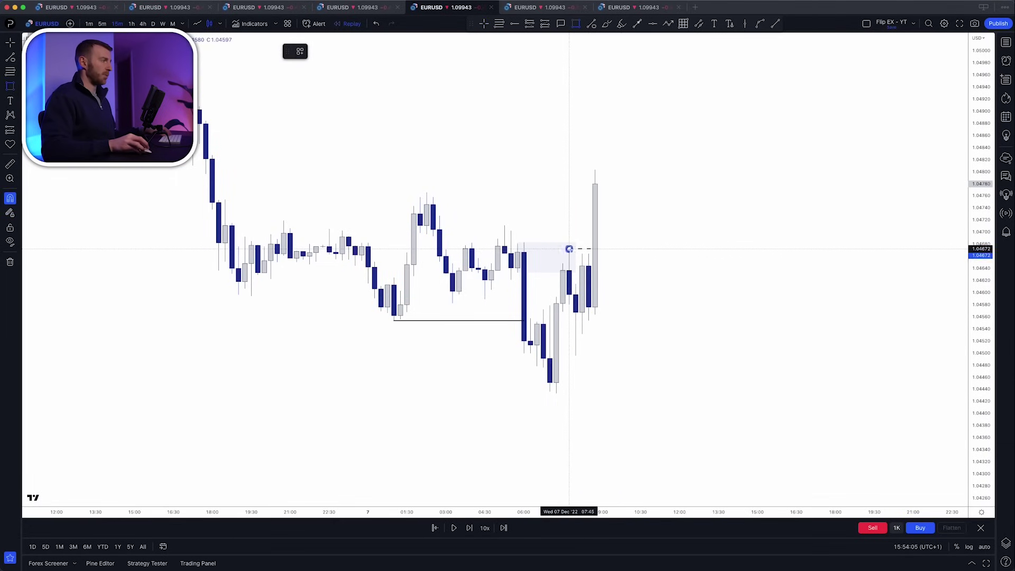
left_click_drag(569, 249, 575, 354)
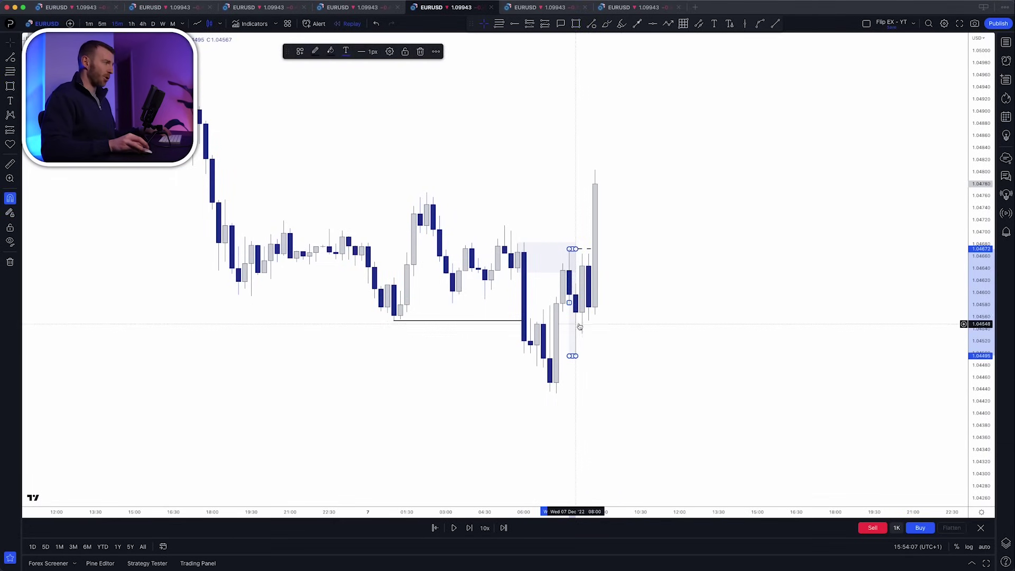
left_click_drag(574, 302, 738, 302)
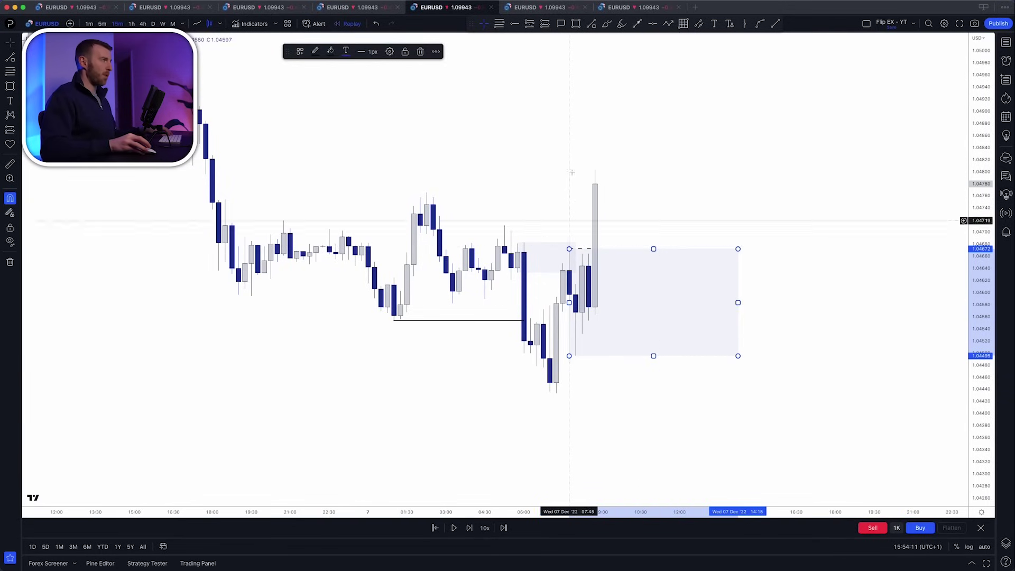
Brush a circle around the reaction high and the sell-off down through the flip zone, and undo the strokes.
left_click(605, 24)
mouse_move(580, 246)
left_mouse_down()
mouse_move(557, 246)
mouse_move(580, 249)
mouse_move(581, 352)
left_mouse_up()
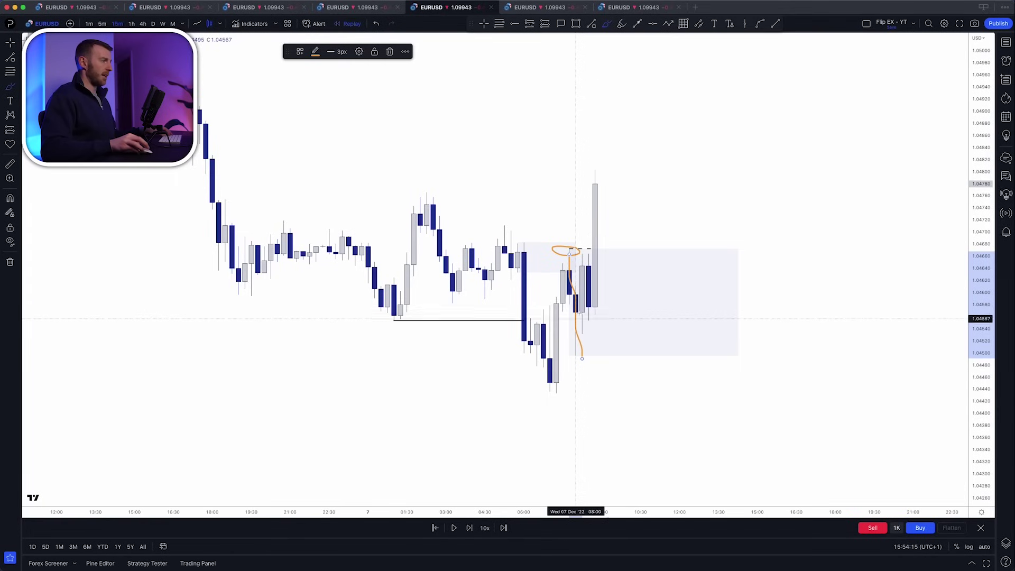
left_click_drag(611, 243, 607, 242)
key("super+z")
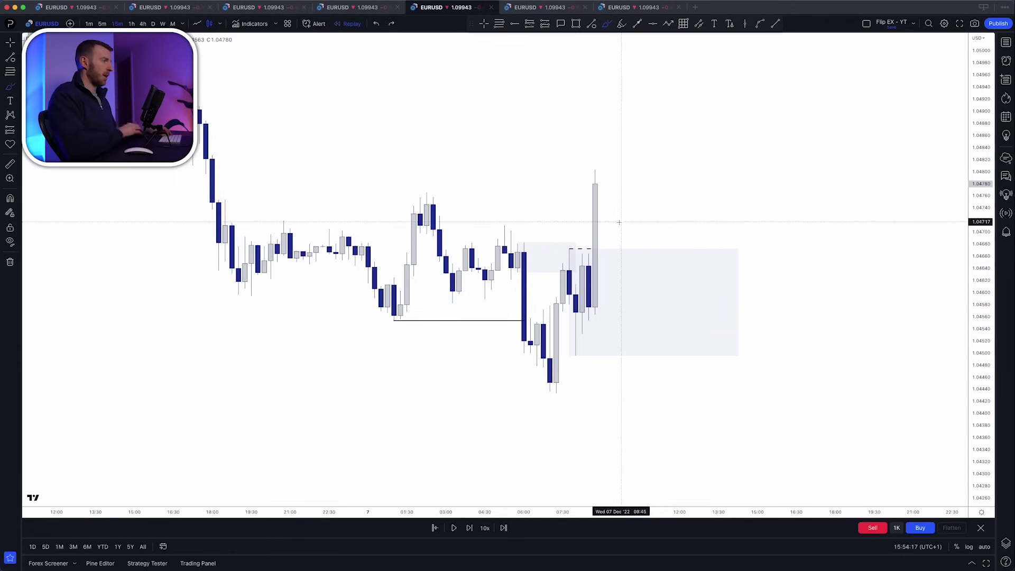
Replay price's retest of the flip zone and the rally that follows, up to the 12:15 candle.
key("shift+Right")
key("shift+Right")
key("shift+Right")
key("shift+Right")
key("shift+Right")
key("shift+Right")
key("shift+Right")
key("shift+Right")
key("shift+Right")
key("shift+Right")
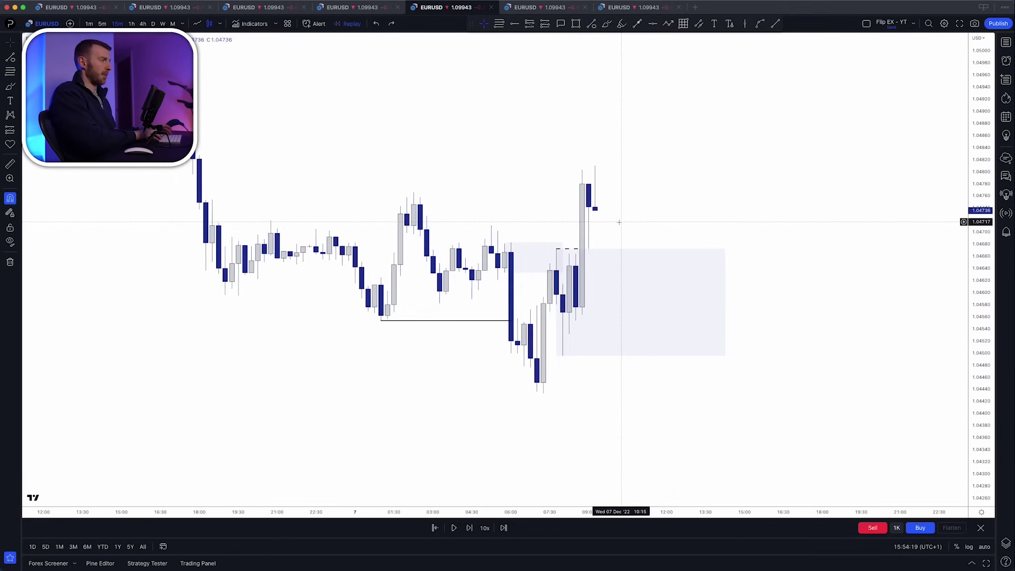
key("shift+Right")
key("shift+Right")
key("shift+Right")
key("shift+Right")
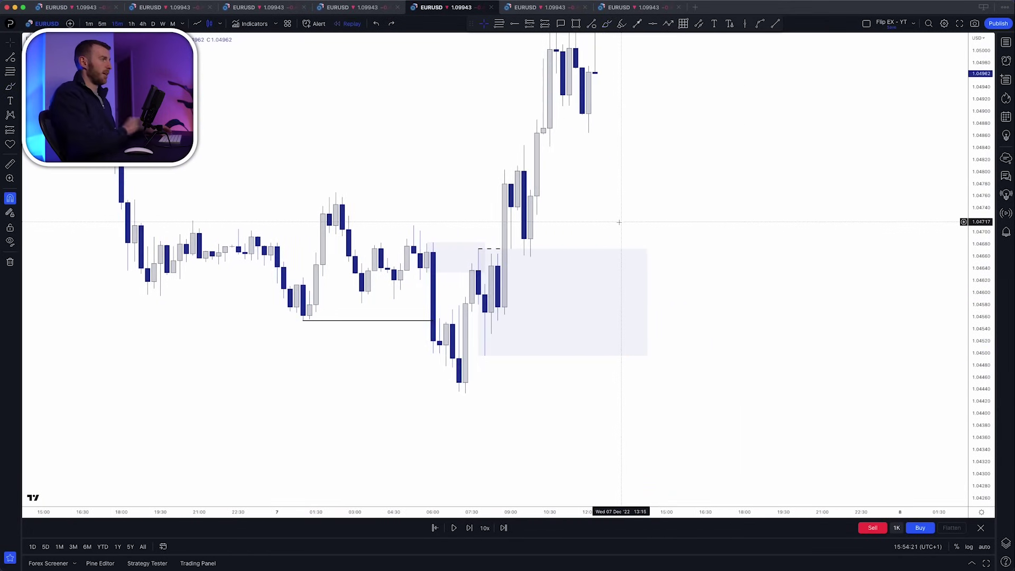
left_click_drag(645, 217, 636, 326)
scroll(677, 318, "down", 2)
left_click_drag(731, 312, 727, 292)
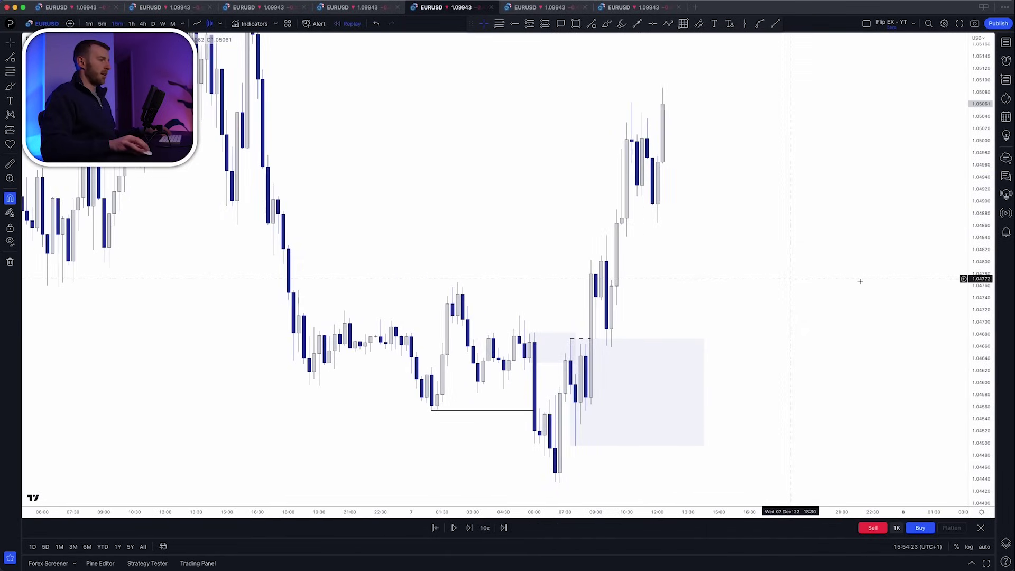
left_click_drag(980, 267, 980, 288)
left_click_drag(702, 373, 661, 321)
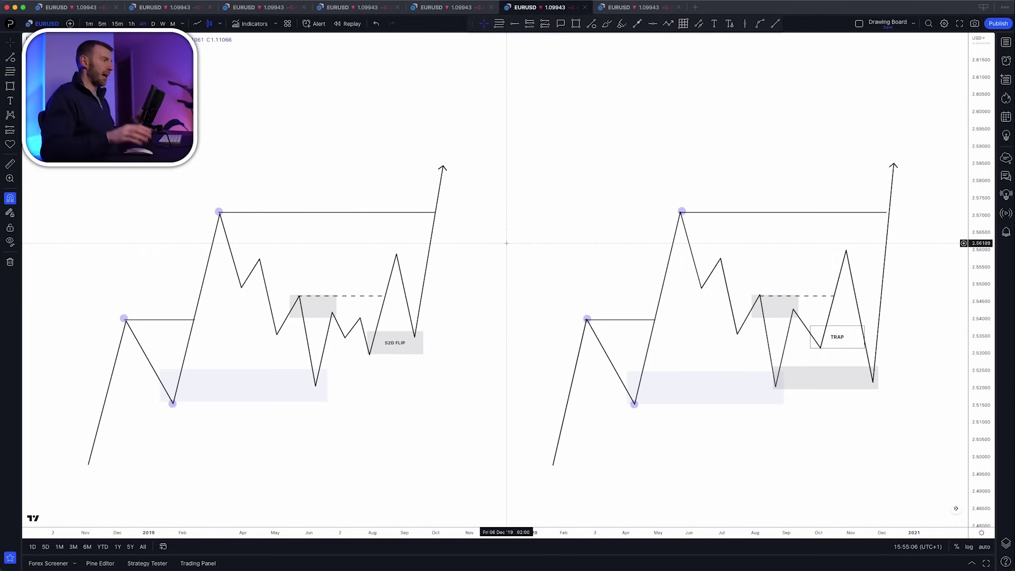
Brush the move from the demand low through the dashed high and back to the S2D FLIP zone, undoing the strokes.
left_click_drag(505, 240, 497, 231)
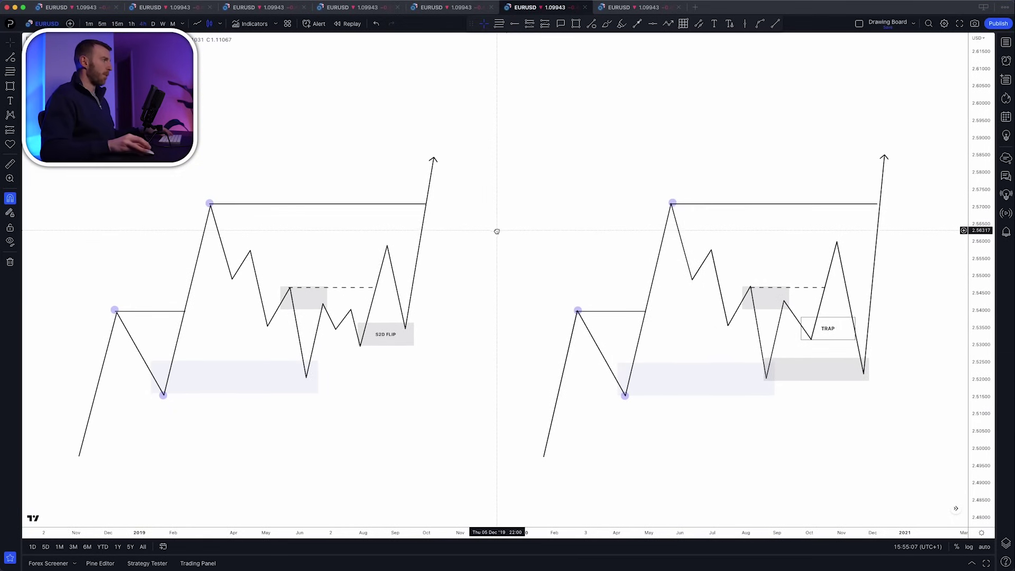
left_click(606, 24)
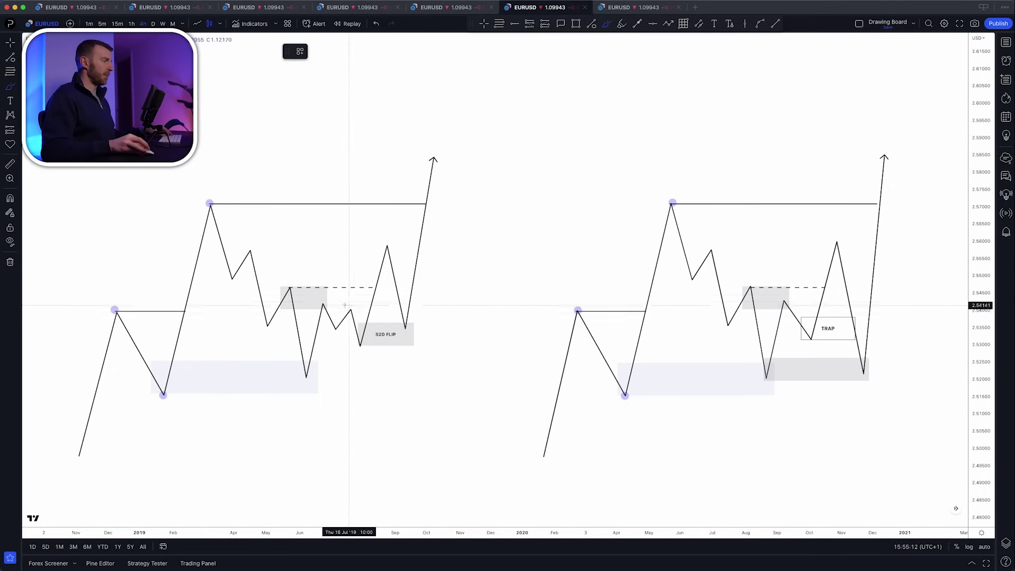
mouse_move(305, 372)
left_mouse_down()
mouse_move(320, 306)
mouse_move(356, 338)
mouse_move(378, 251)
left_mouse_up()
mouse_move(400, 313)
left_mouse_down()
mouse_move(413, 311)
mouse_move(397, 315)
left_mouse_up()
key("super+z")
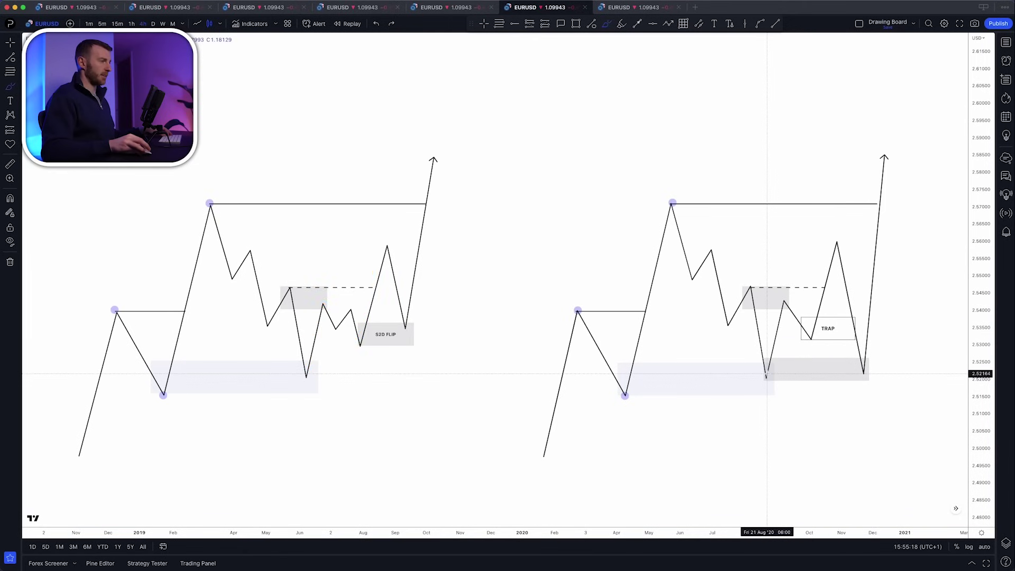
Brush the price path around the TRAP box, along the lower zone and up the final rally, undoing the strokes.
mouse_move(766, 377)
left_mouse_down()
mouse_move(784, 303)
mouse_move(815, 337)
mouse_move(836, 255)
mouse_move(862, 370)
left_mouse_up()
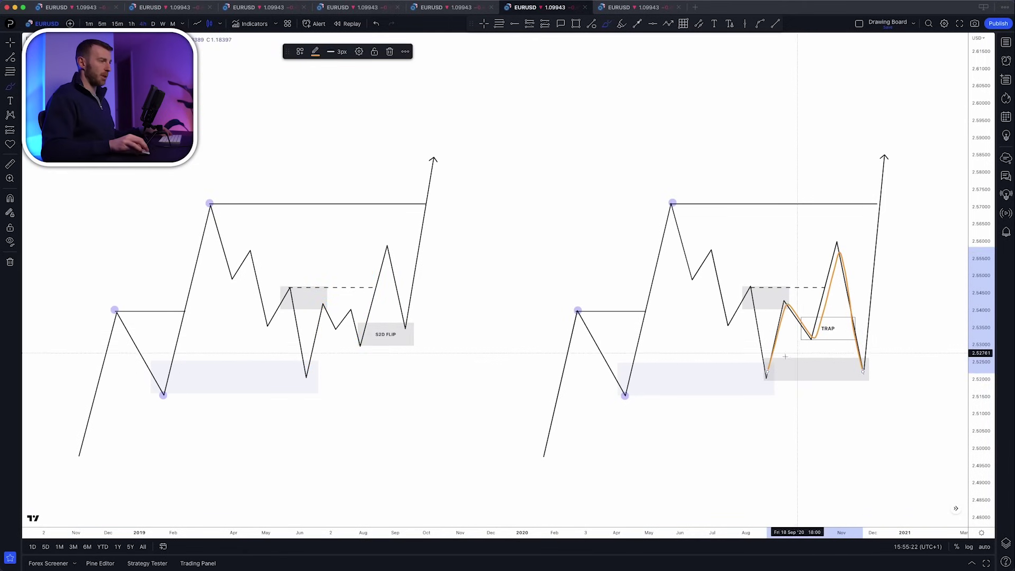
mouse_move(765, 366)
left_mouse_down()
mouse_move(852, 366)
mouse_move(877, 168)
left_mouse_up()
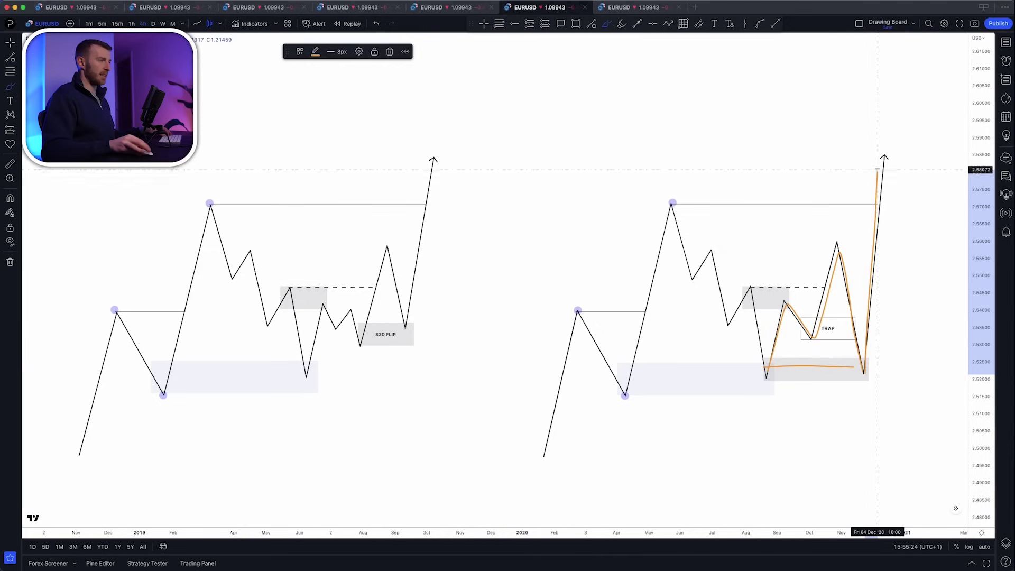
key("super+z")
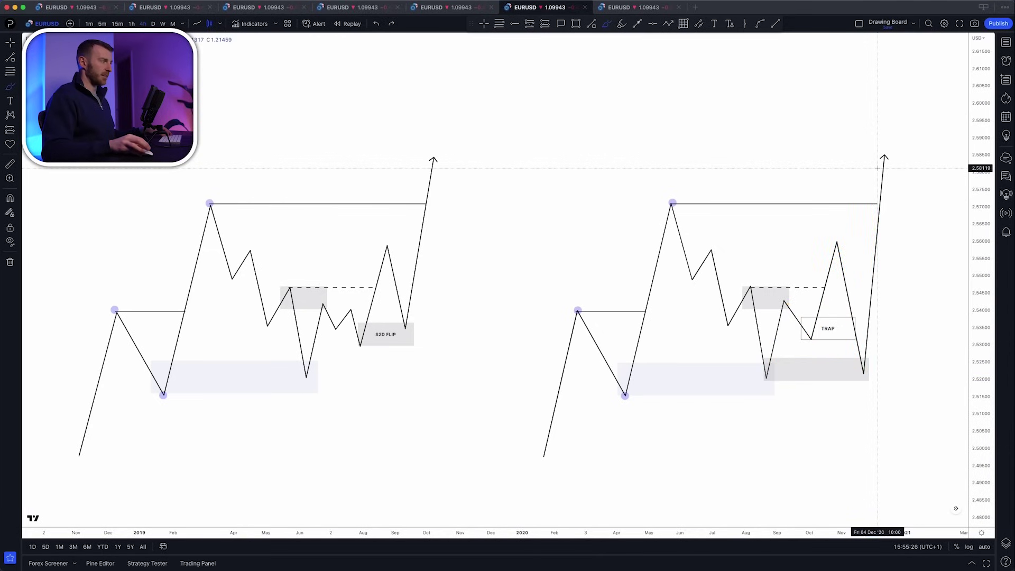
key("super")
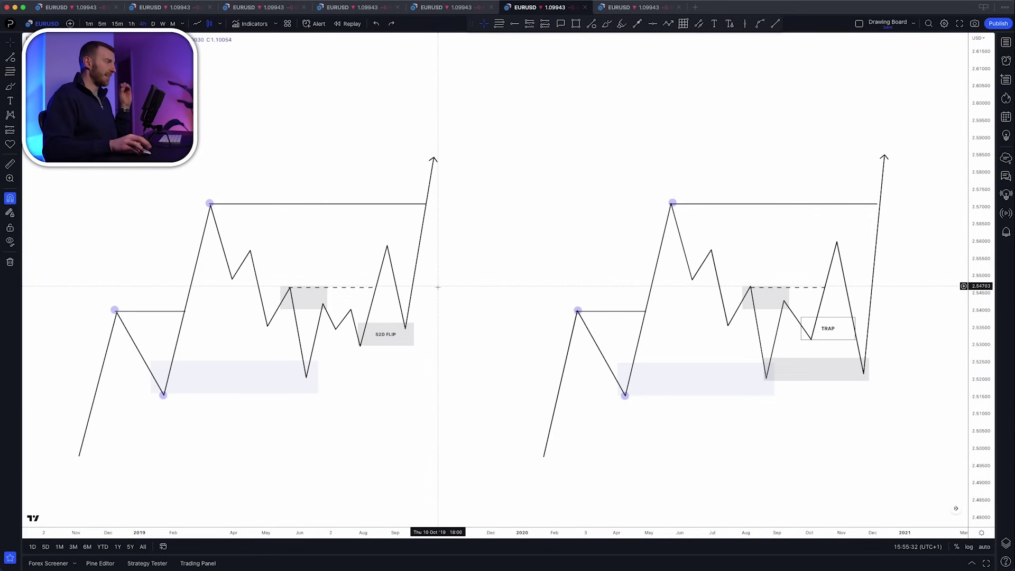
Draw a short horizontal line at 2.53475 from the low before the S2D FLIP zone, using the LQ - 4H template.
left_click(592, 25)
left_click(300, 51)
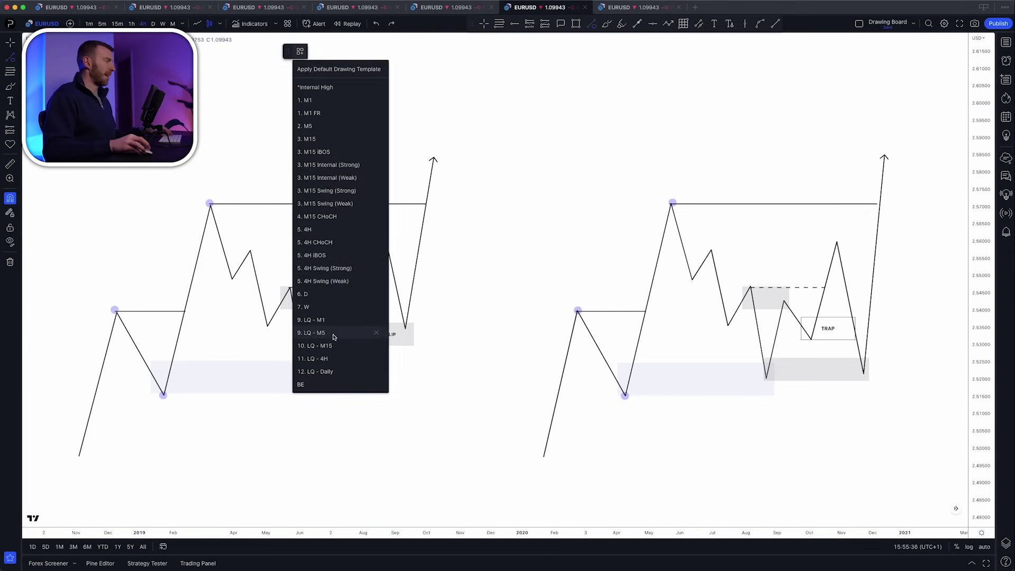
left_click(332, 359)
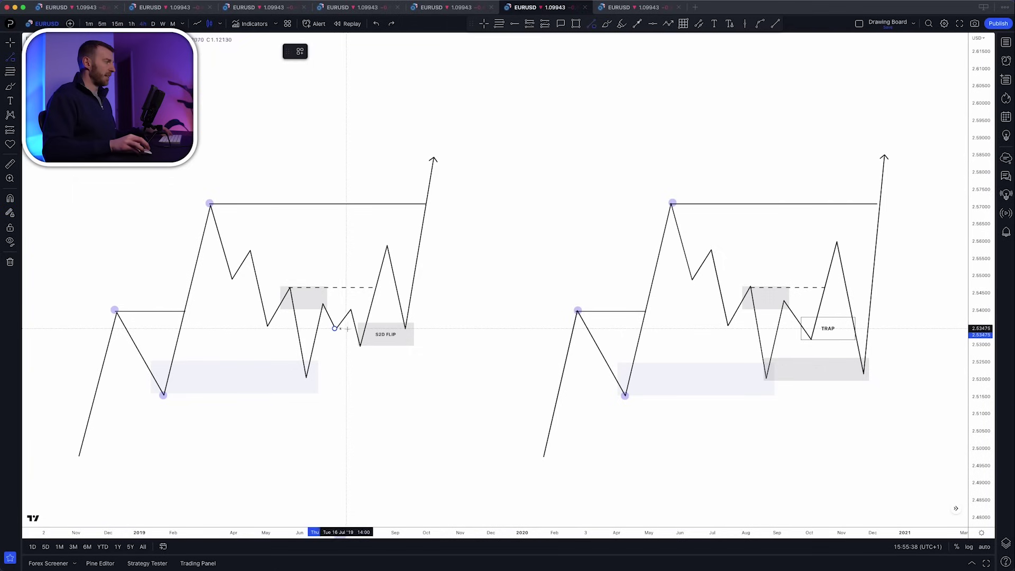
left_click(354, 329)
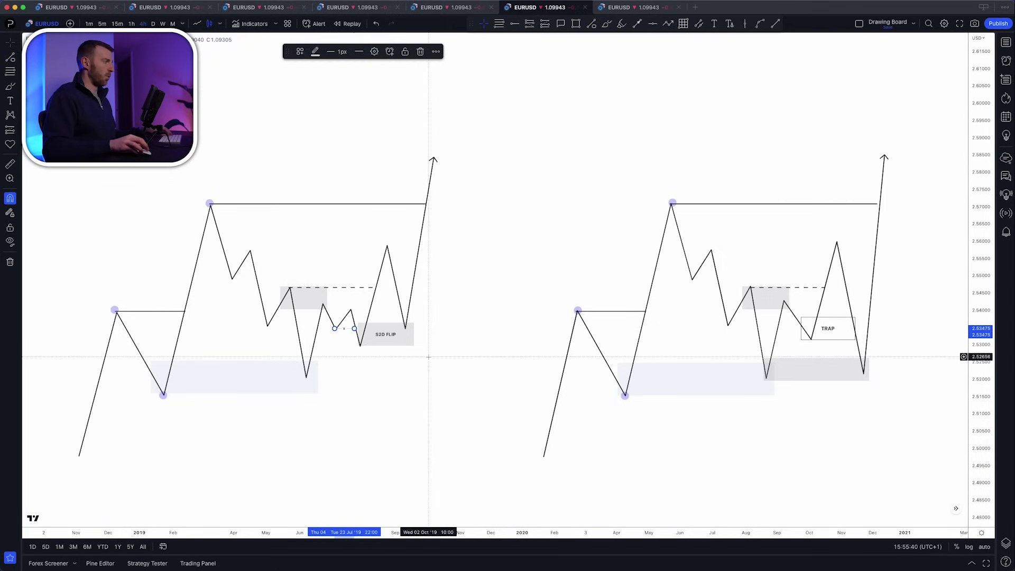
left_click(428, 356)
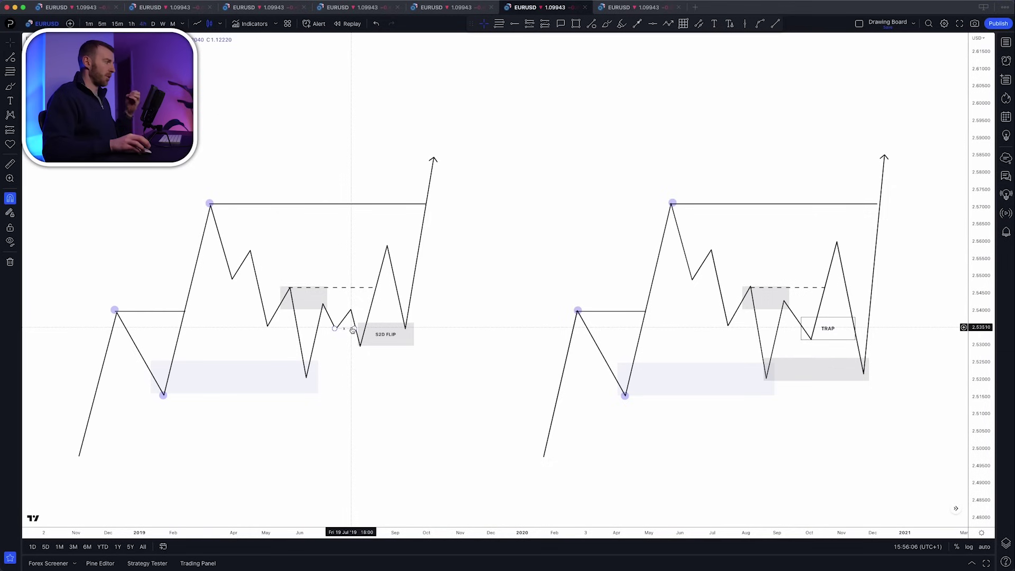
Brush the sweep below the new liquidity line and the rally out of the S2D FLIP zone, undoing the strokes.
left_click(606, 24)
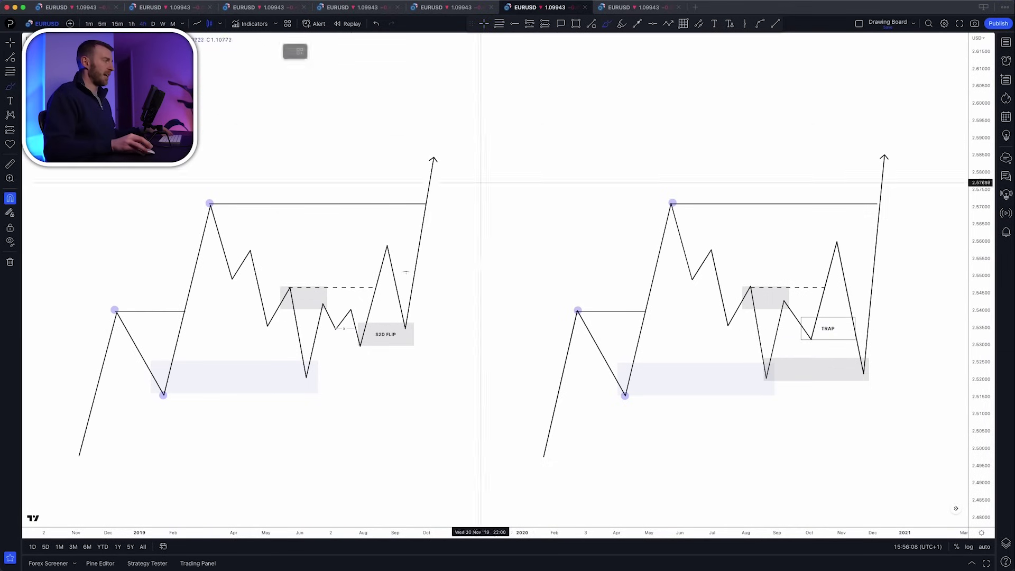
mouse_move(333, 329)
left_mouse_down()
mouse_move(362, 328)
mouse_move(324, 342)
mouse_move(344, 329)
mouse_move(362, 335)
mouse_move(394, 227)
left_mouse_up()
key("super+z")
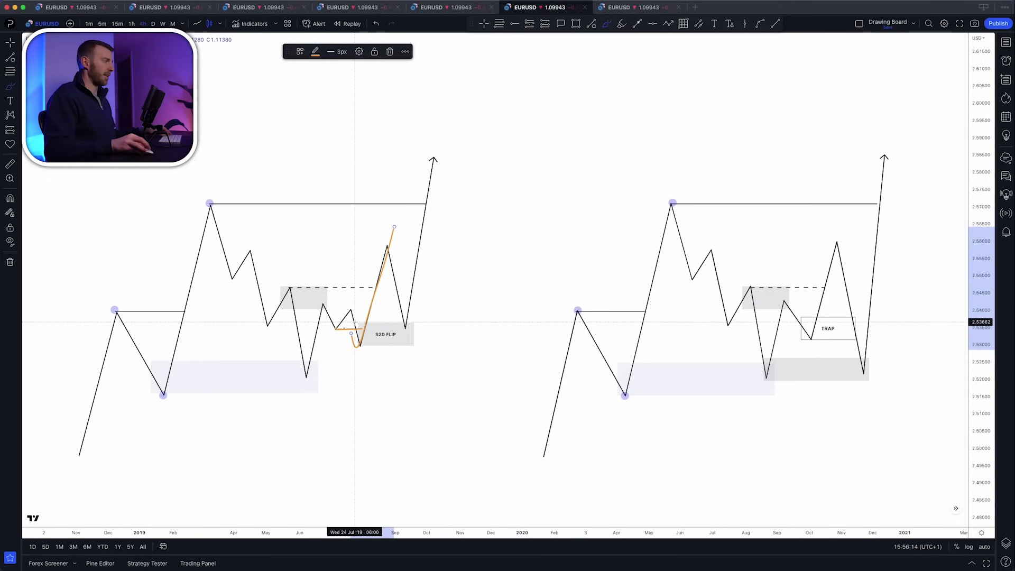
key("ctrl+z")
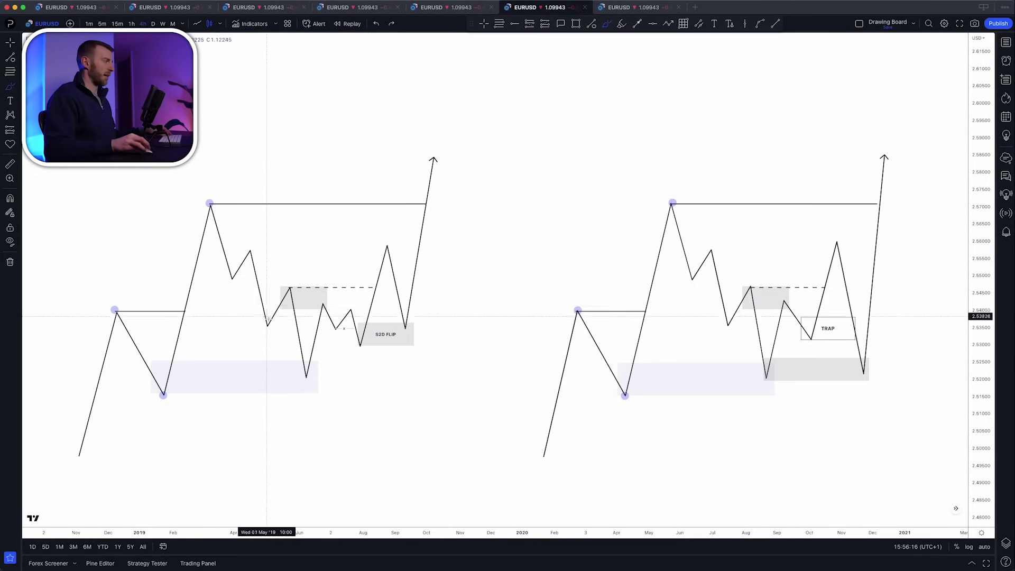
Brush the legs from the demand low, the rally and the range boundaries around the S2D FLIP zone, undoing the boundary and rally strokes.
left_click_drag(304, 366, 322, 304)
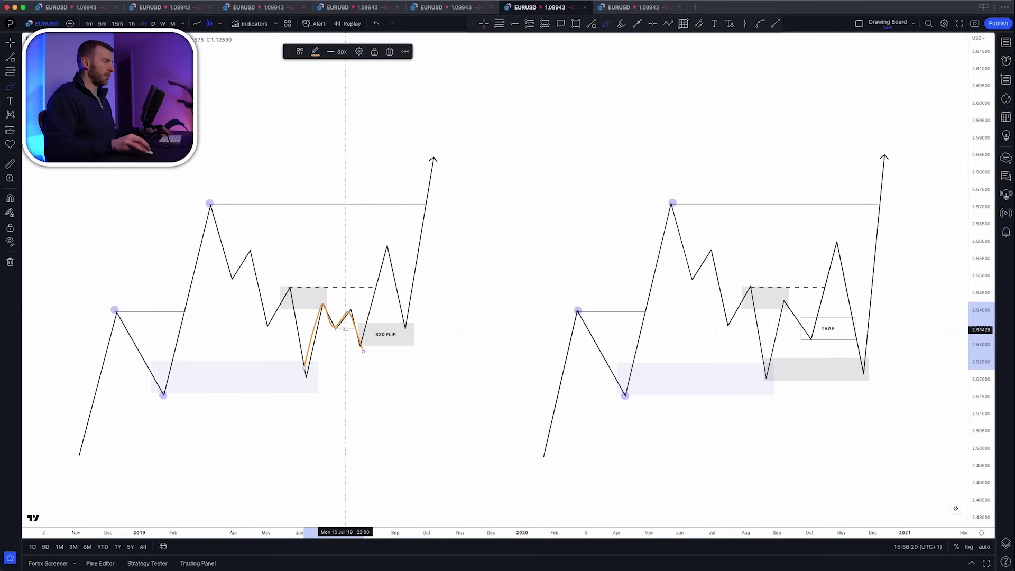
left_click_drag(293, 383, 383, 382)
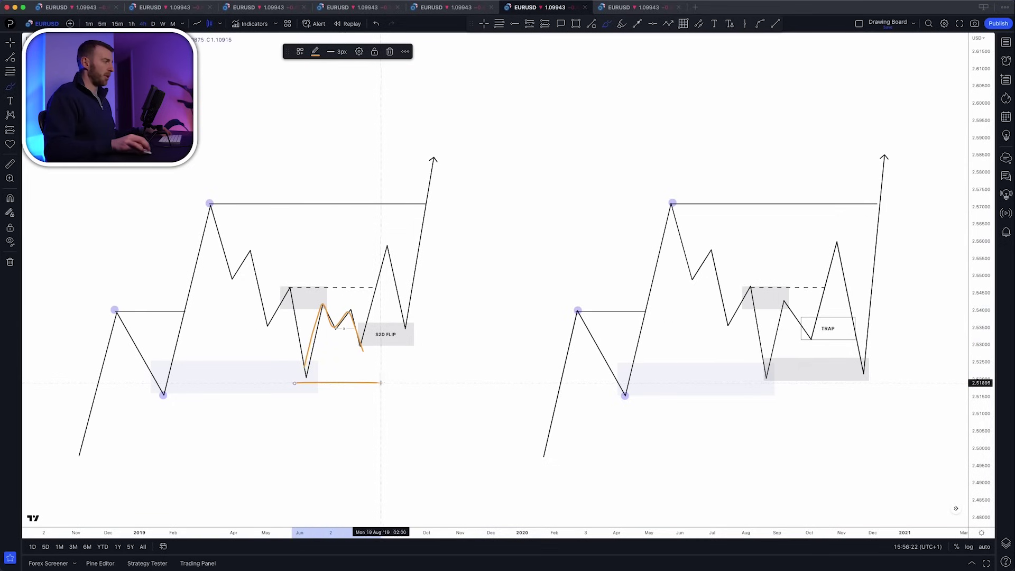
key("ctrl+z")
left_click_drag(361, 346, 393, 240)
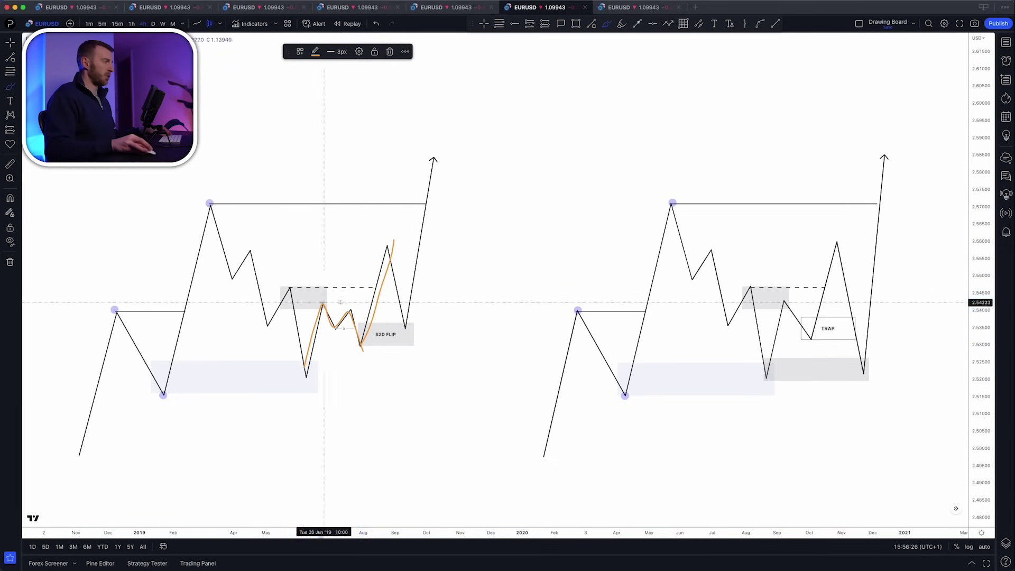
left_click_drag(322, 303, 436, 304)
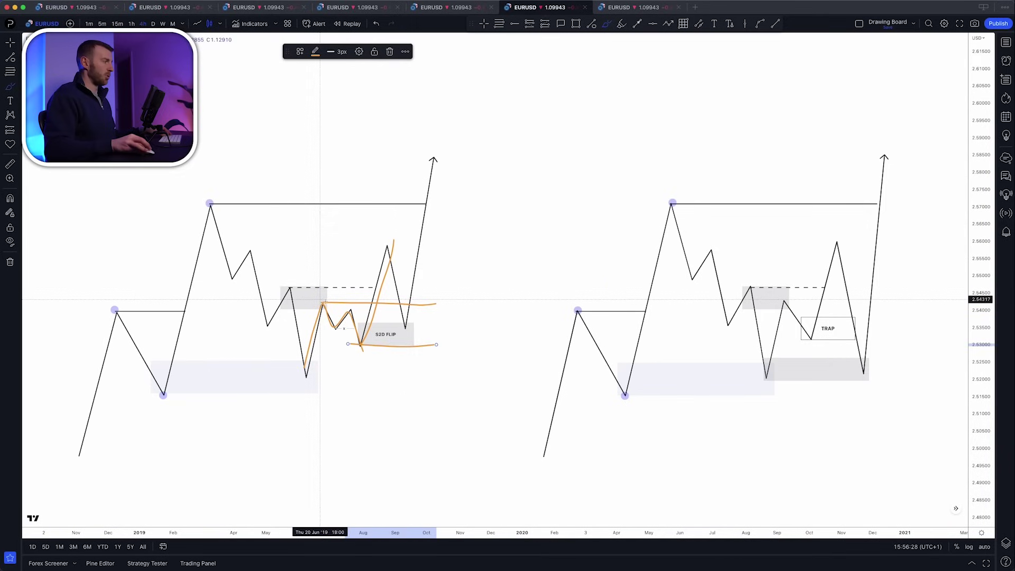
key("super+z")
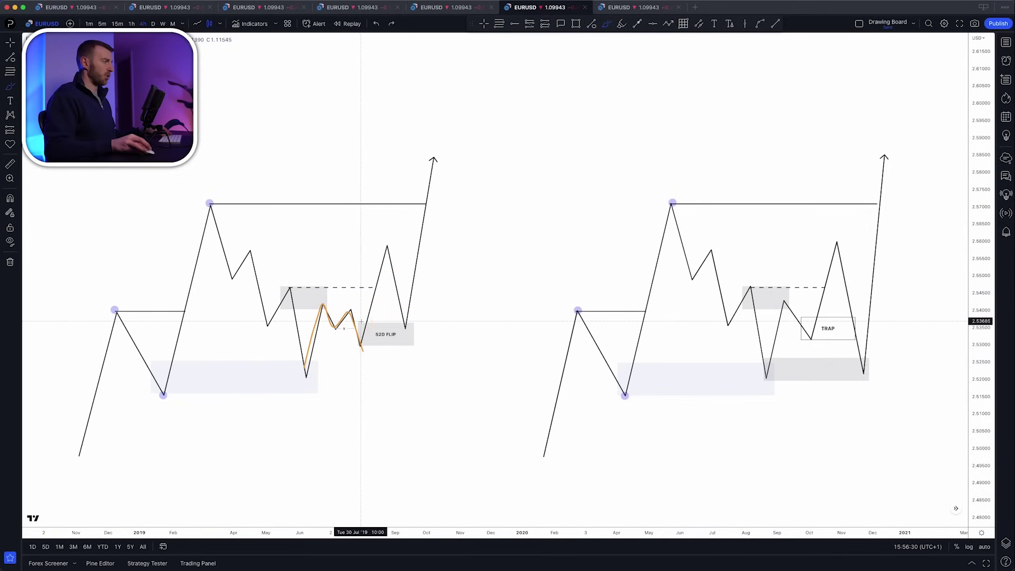
Brush along the liquidity line beside the S2D FLIP zone and undo all remaining strokes.
mouse_move(367, 321)
left_mouse_down()
mouse_move(355, 337)
mouse_move(375, 321)
mouse_move(362, 327)
left_mouse_up()
key("super+z")
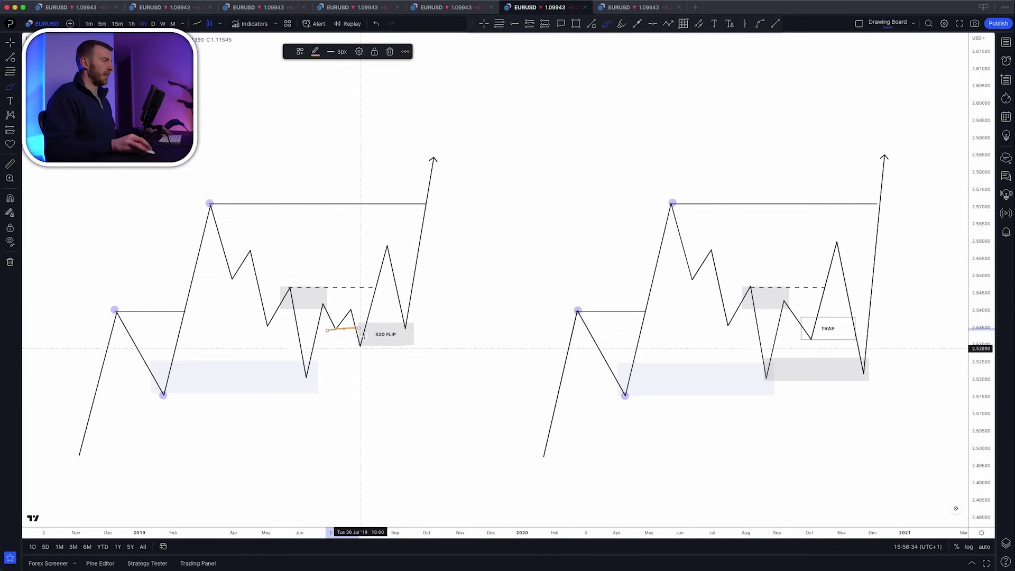
key("super+z")
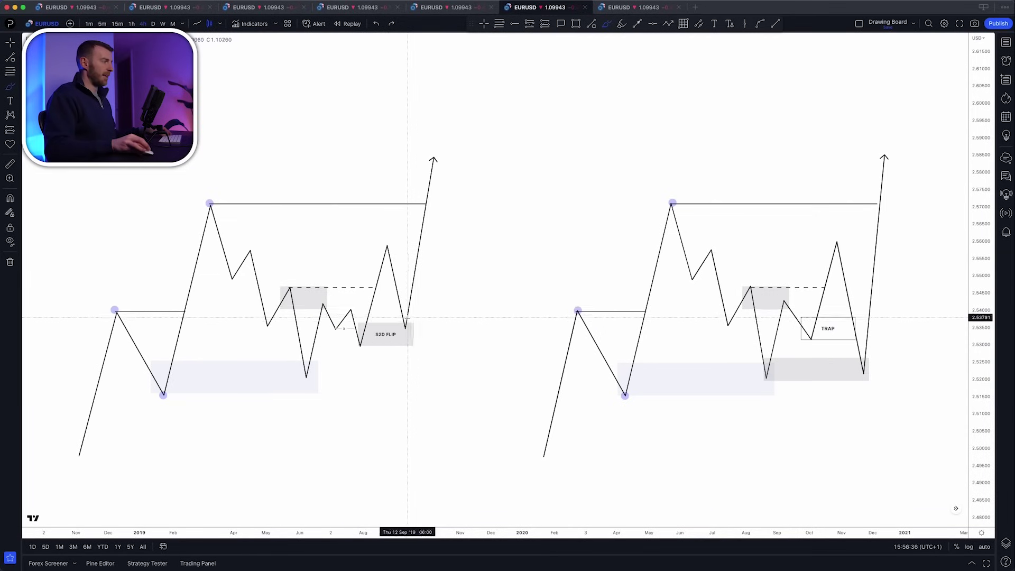
Brush the rallies out of the S2D FLIP zone and a dollar sign at the liquidity line beside it, undoing the strokes.
left_click_drag(407, 317, 430, 169)
key("super+z")
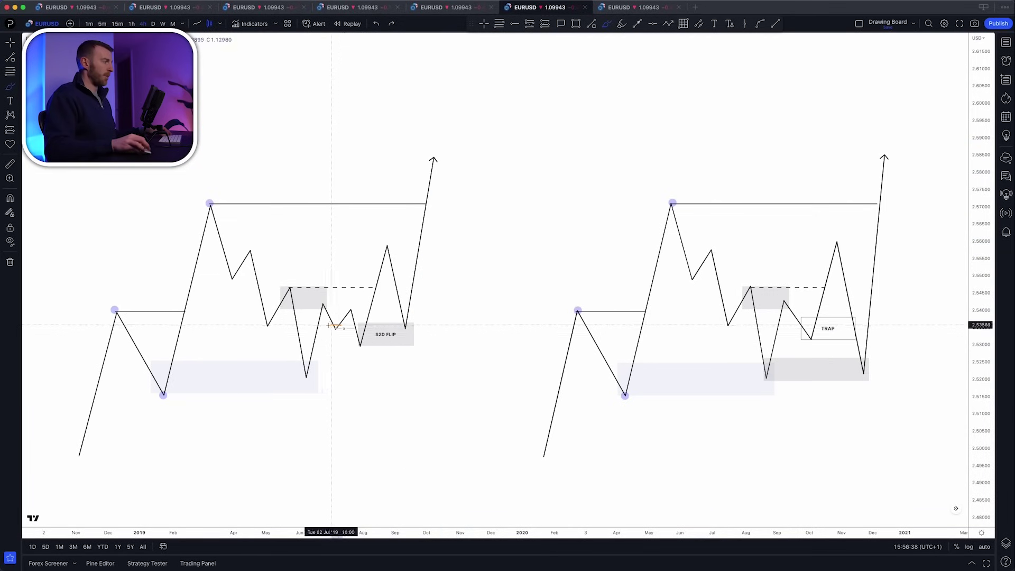
left_click_drag(331, 325, 350, 336)
key("super+z")
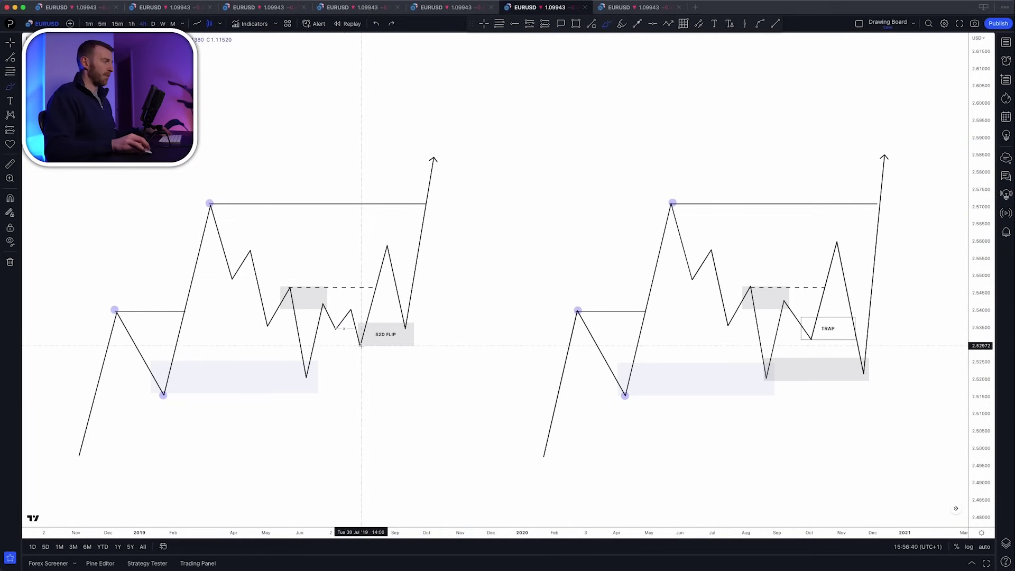
left_click_drag(342, 330, 347, 342)
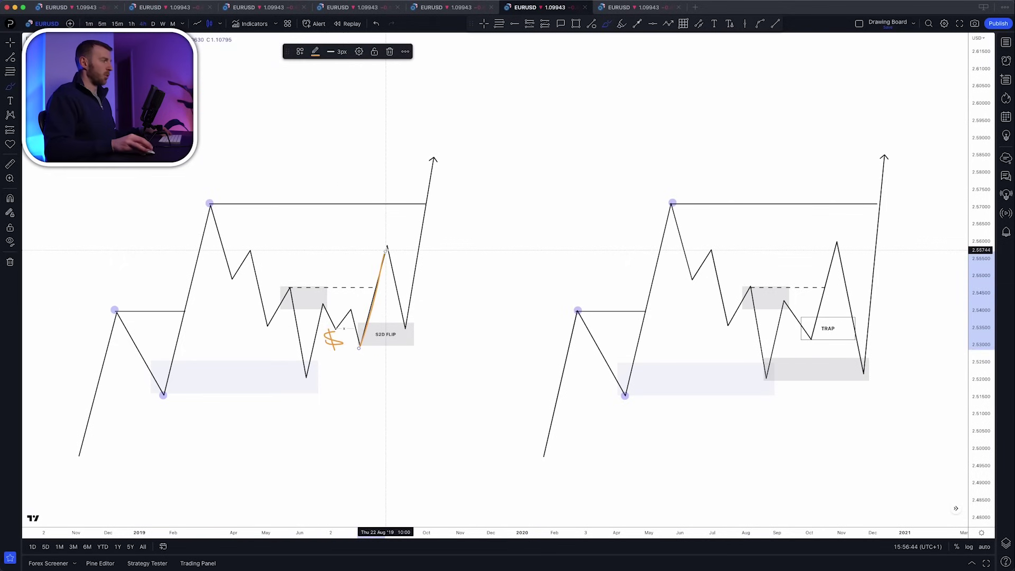
key("super+z")
key("super+z")
Brush the legs from the demand low through the TRAP zone to the high and a mark beside the zone, undoing the strokes.
scroll(853, 302, "right", 3)
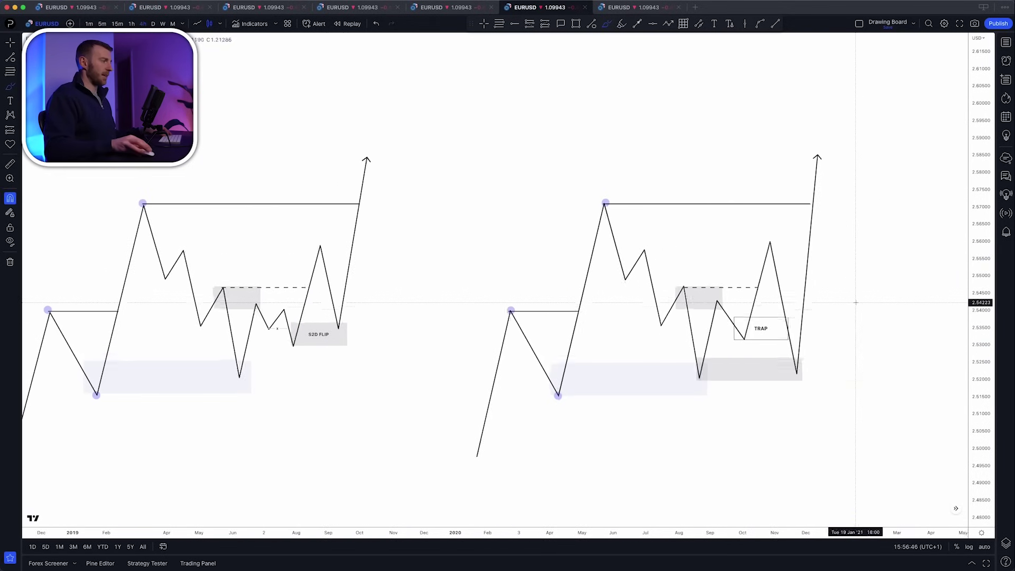
scroll(854, 302, "left", 2)
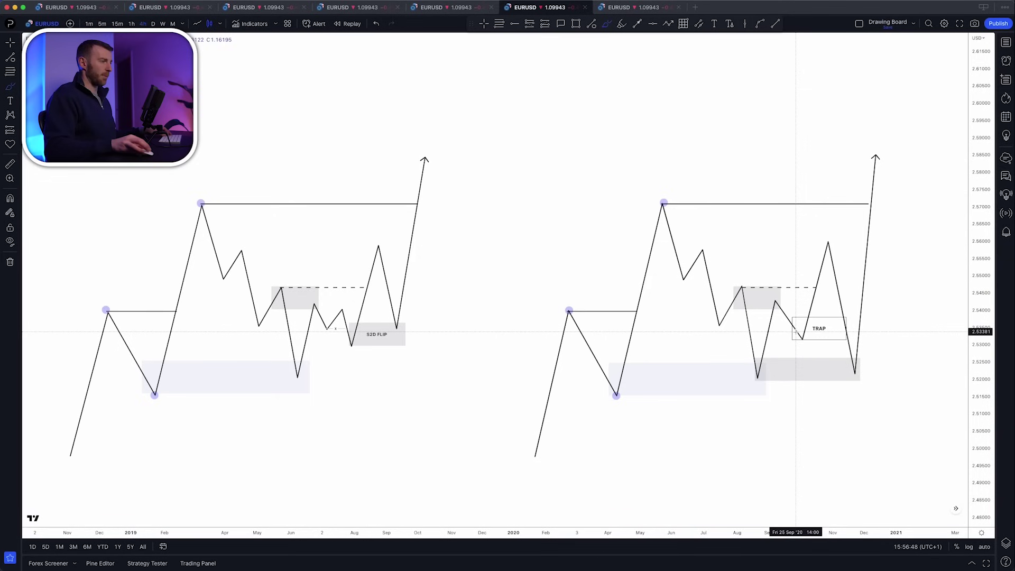
mouse_move(754, 376)
left_mouse_down()
mouse_move(772, 301)
mouse_move(798, 331)
mouse_move(828, 244)
left_mouse_up()
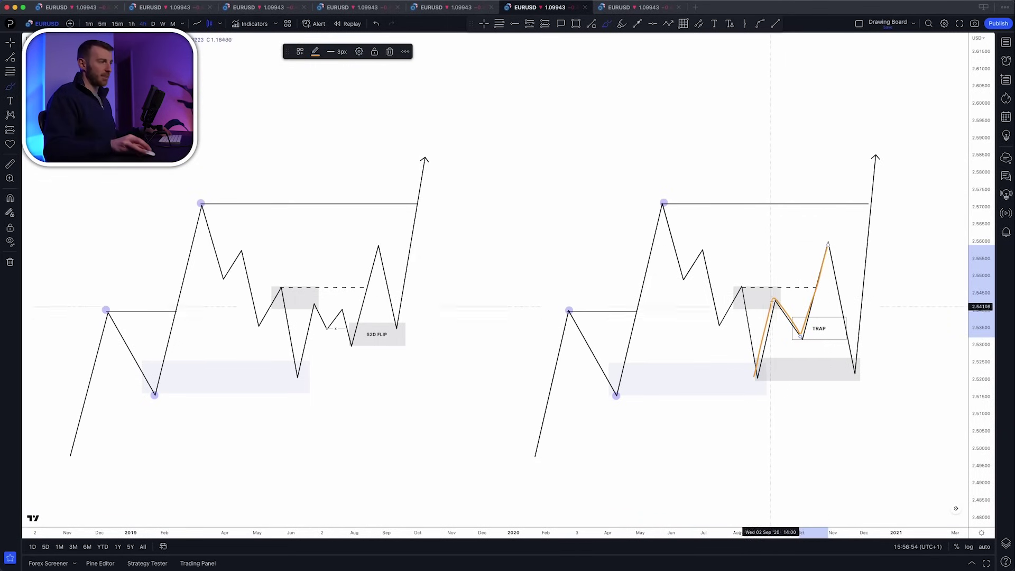
left_click_drag(772, 296, 813, 342)
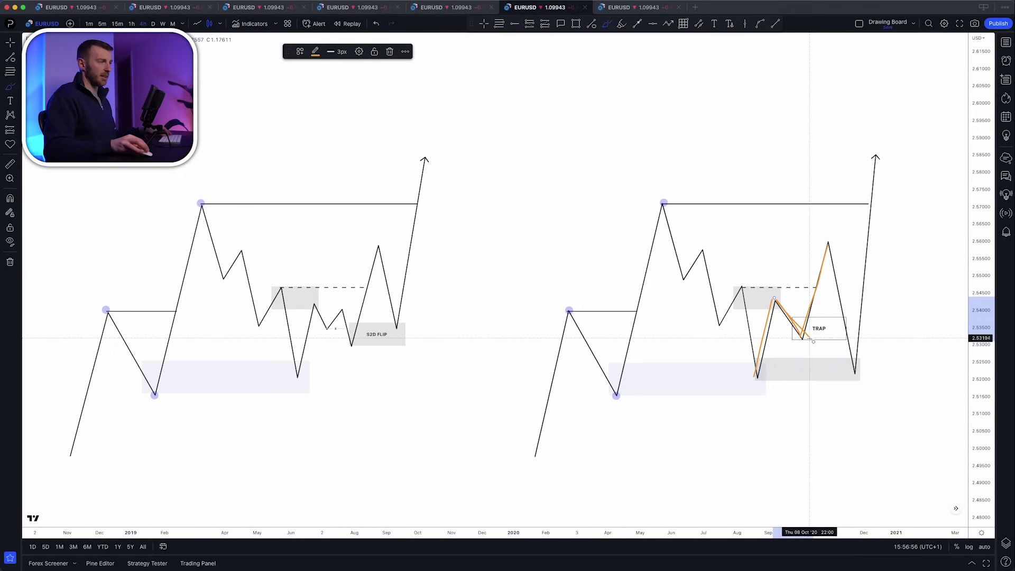
key("super+z")
key("super+z")
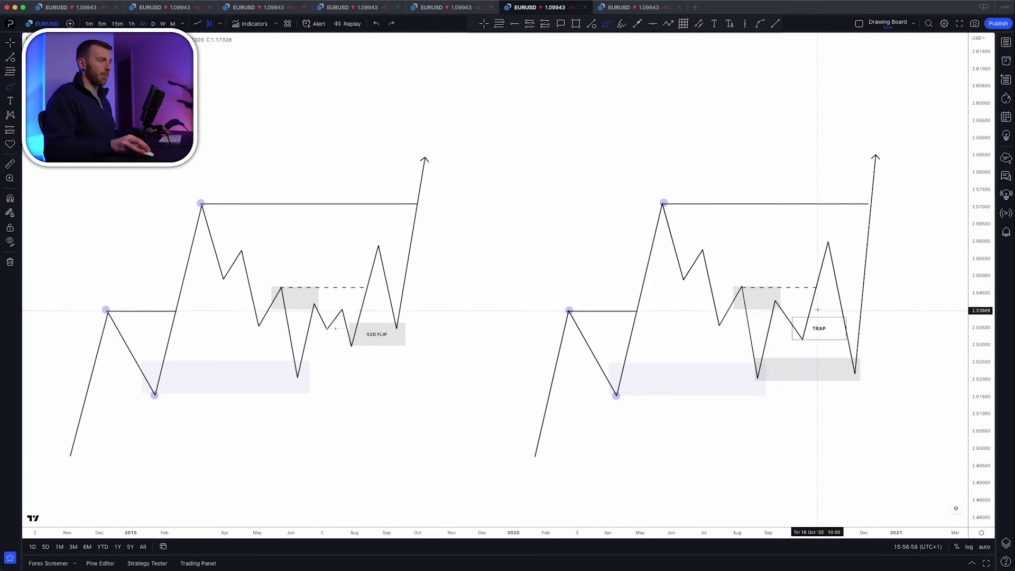
left_click_drag(806, 286, 817, 302)
key("super+z")
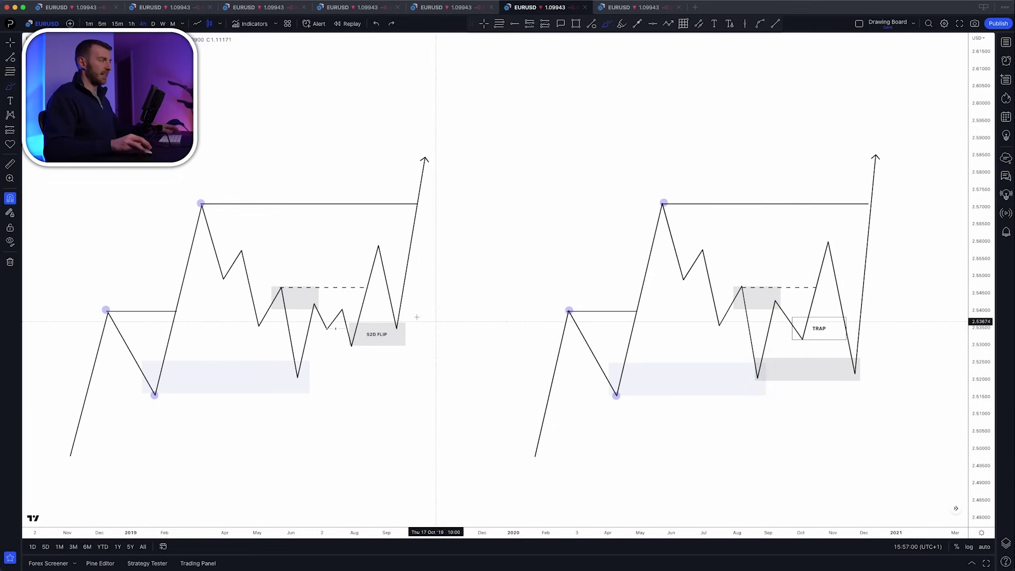
Copy the short liquidity line from beside the S2D FLIP zone to just below the TRAP low, and brush the area beneath it, undoing the stroke.
left_click_drag(336, 330, 808, 347)
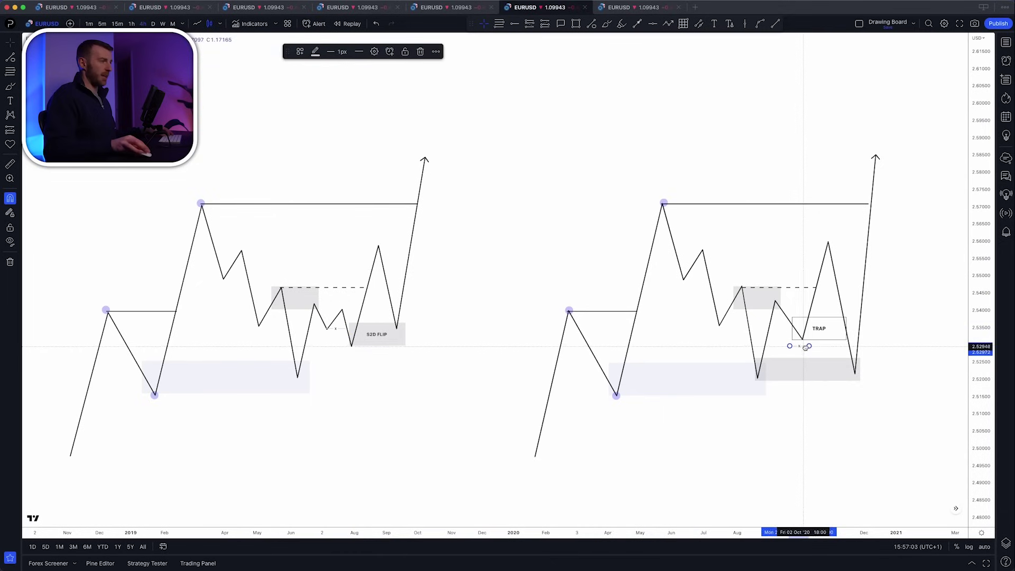
left_click(775, 262)
left_click(606, 23)
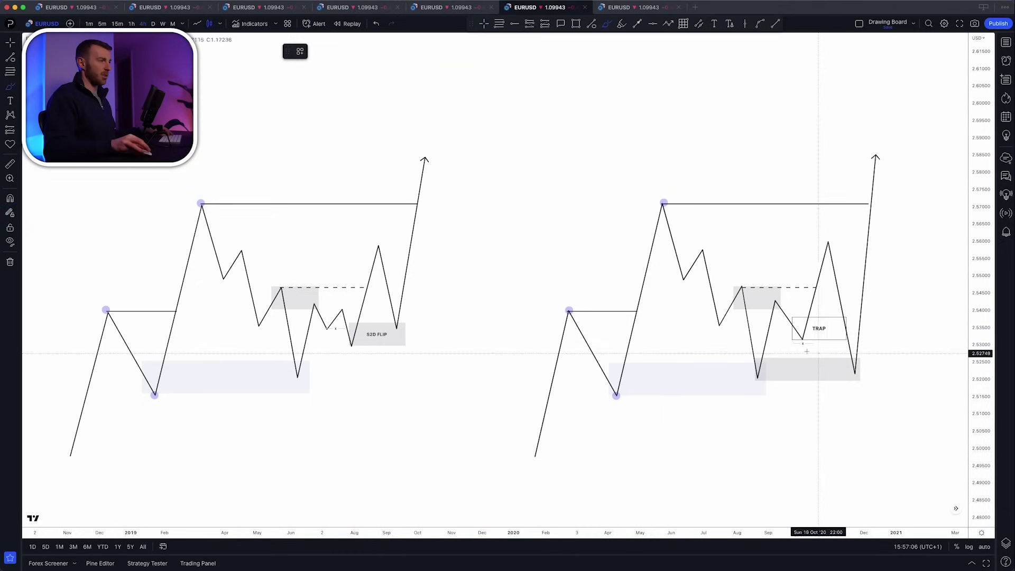
mouse_move(816, 353)
left_mouse_down()
mouse_move(804, 359)
mouse_move(851, 368)
mouse_move(887, 202)
left_mouse_up()
key("super+z")
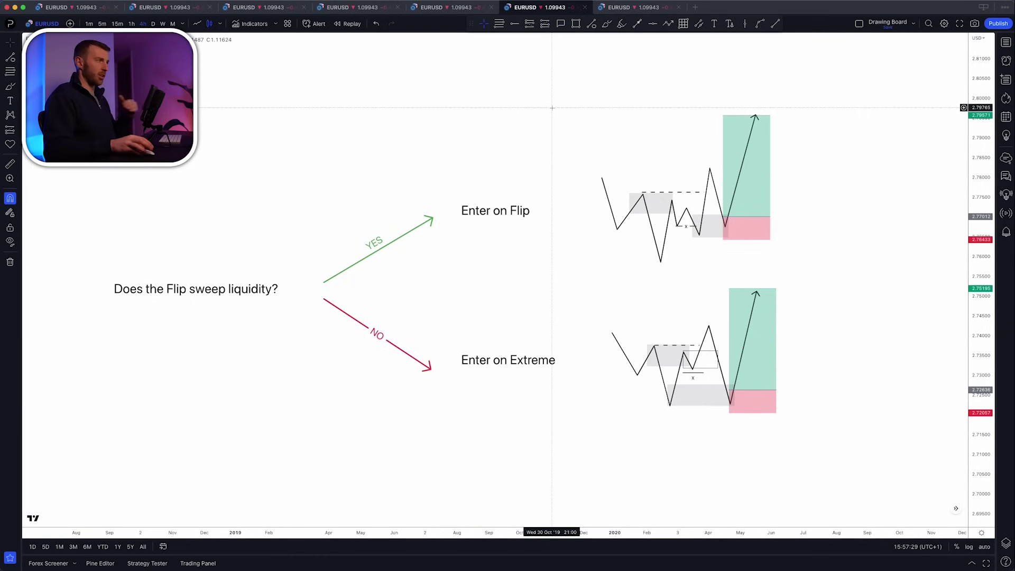
Circle the liquidity question and brush along the YES arrow to "Enter on Flip", undoing each stroke.
left_click(606, 23)
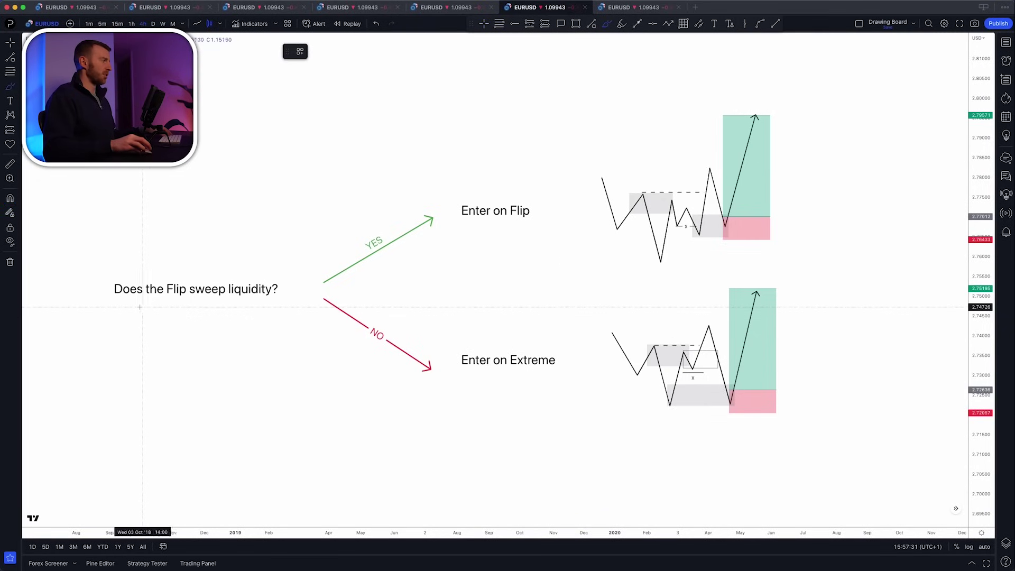
mouse_move(139, 307)
left_mouse_down()
mouse_move(300, 284)
mouse_move(109, 275)
mouse_move(174, 334)
left_mouse_up()
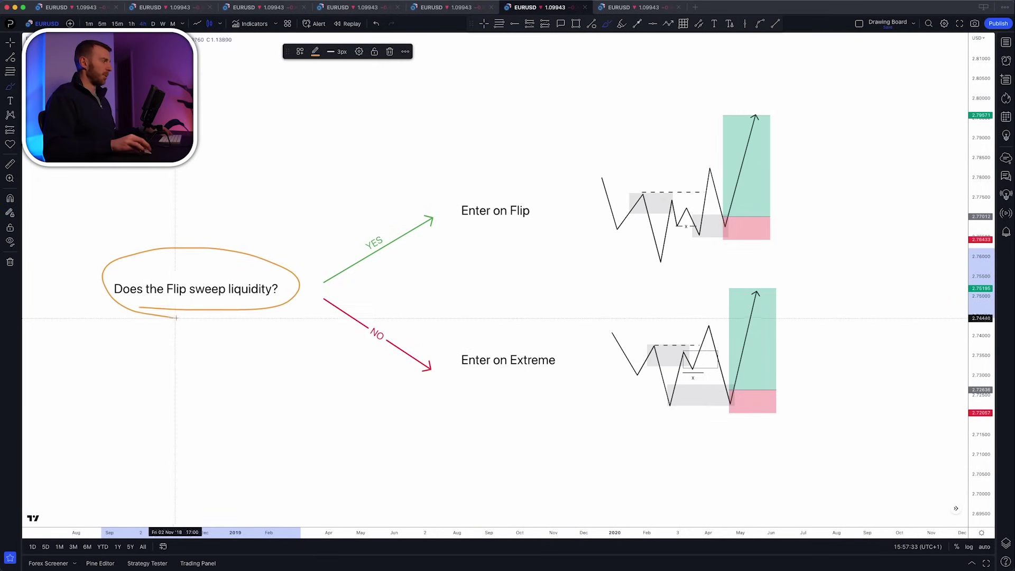
key("super+z")
left_click_drag(327, 288, 444, 231)
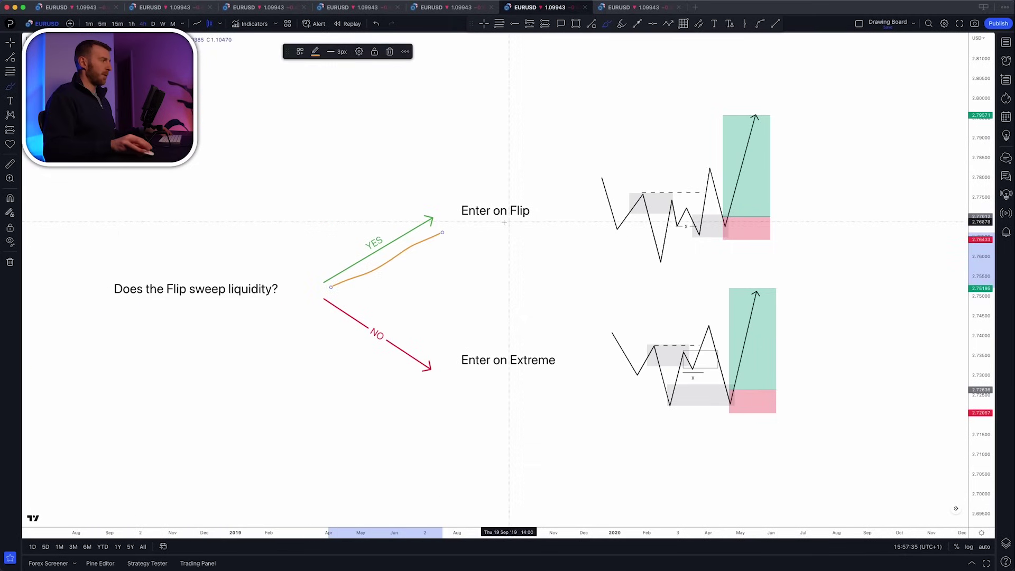
key("super+z")
left_click_drag(516, 196, 560, 222)
key("super+z")
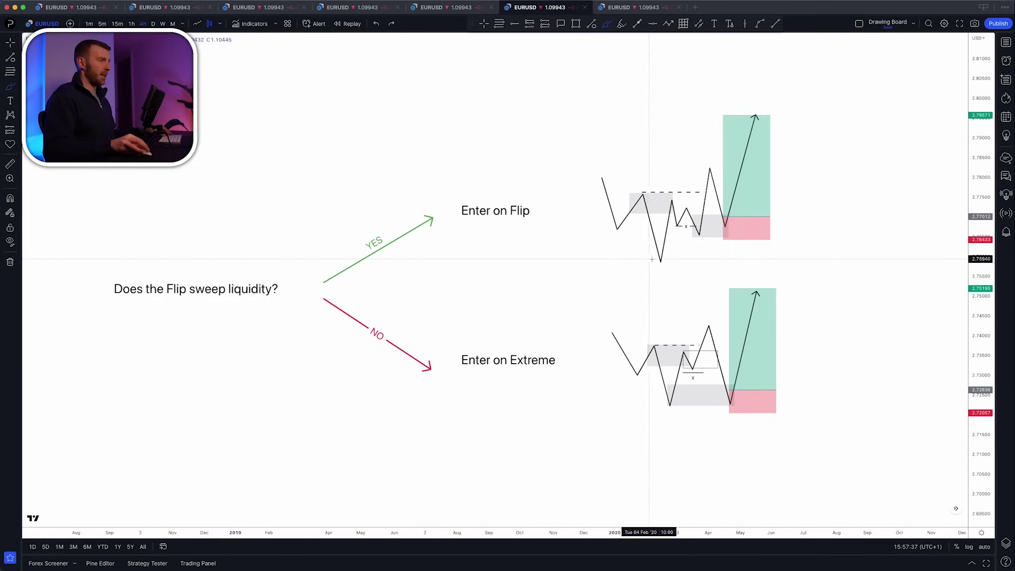
Brush the price path and swept low in the "Enter on Flip" diagram, mark the entry, and undo both strokes.
mouse_move(655, 257)
left_mouse_down()
mouse_move(672, 197)
mouse_move(679, 225)
mouse_move(697, 229)
mouse_move(707, 159)
left_mouse_up()
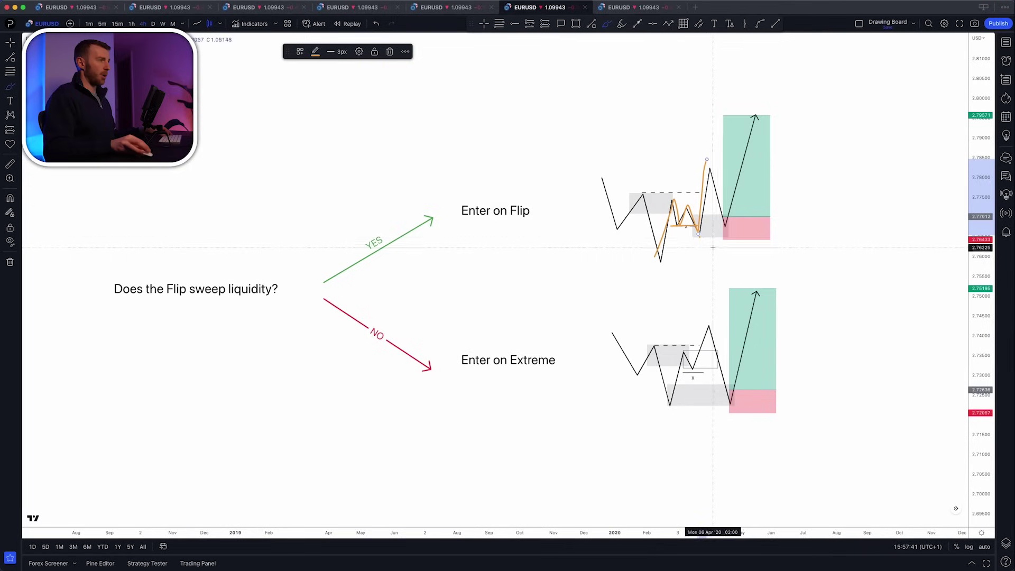
key("super+z")
left_click_drag(725, 212, 743, 231)
key("super+z")
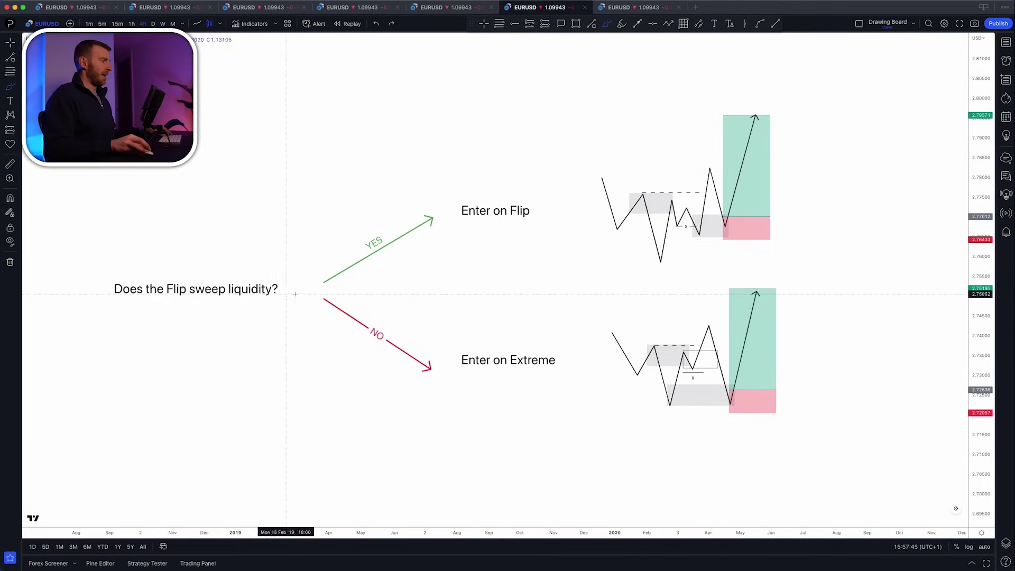
Brush along the NO arrow and circle "Enter on Extreme", undoing both strokes.
left_click_drag(278, 298, 424, 375)
mouse_move(538, 343)
left_mouse_down()
mouse_move(465, 340)
mouse_move(540, 346)
left_mouse_up()
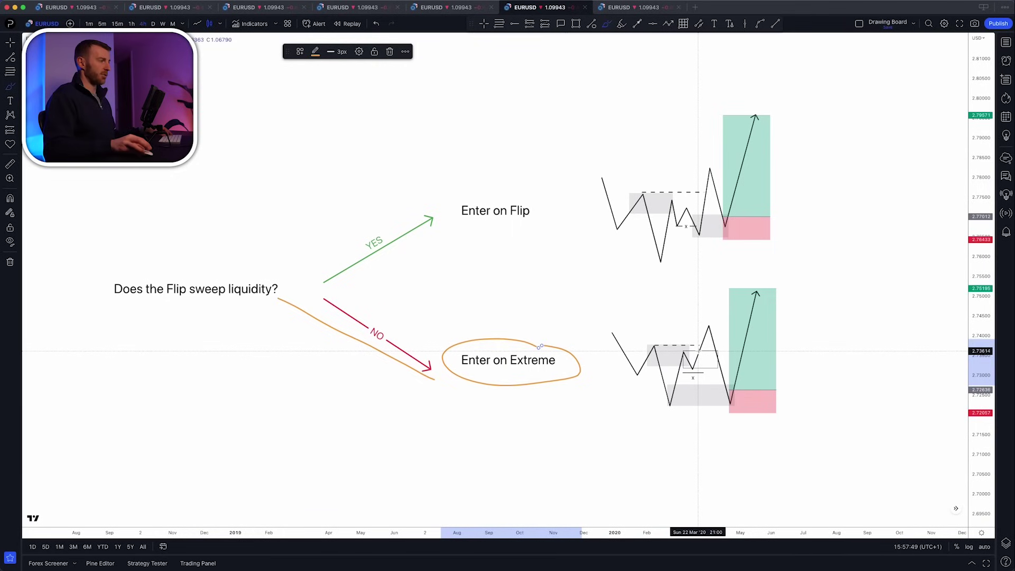
key("super+z")
key("super+z")
Brush the price legs and the extreme zone in the "Enter on Extreme" diagram, undo the strokes and leave the brush.
mouse_move(668, 394)
left_mouse_down()
mouse_move(707, 323)
mouse_move(673, 364)
mouse_move(706, 356)
mouse_move(691, 351)
left_mouse_up()
key("super+z")
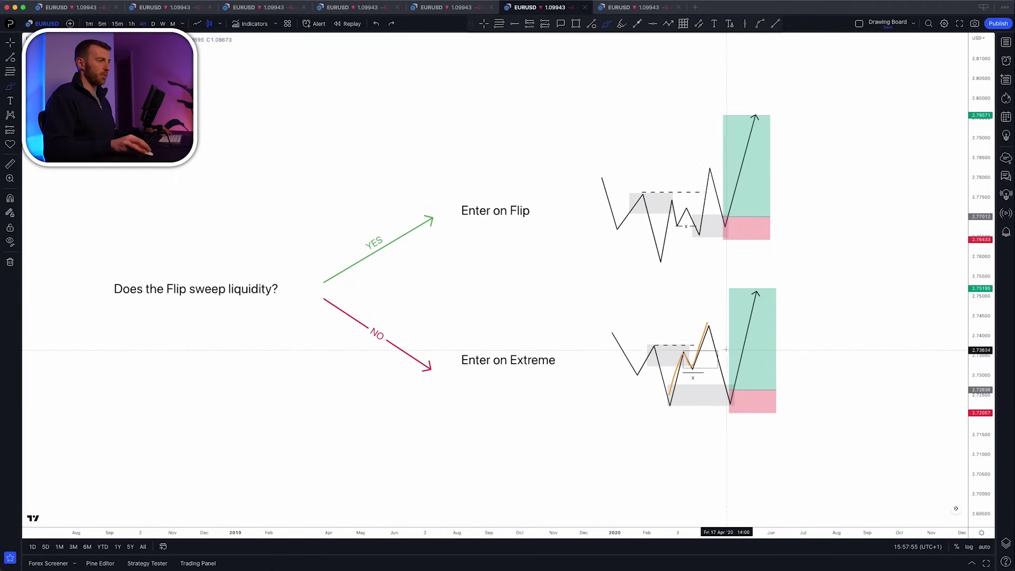
mouse_move(731, 394)
left_mouse_down()
mouse_move(693, 392)
mouse_move(706, 385)
left_mouse_up()
key("super+z")
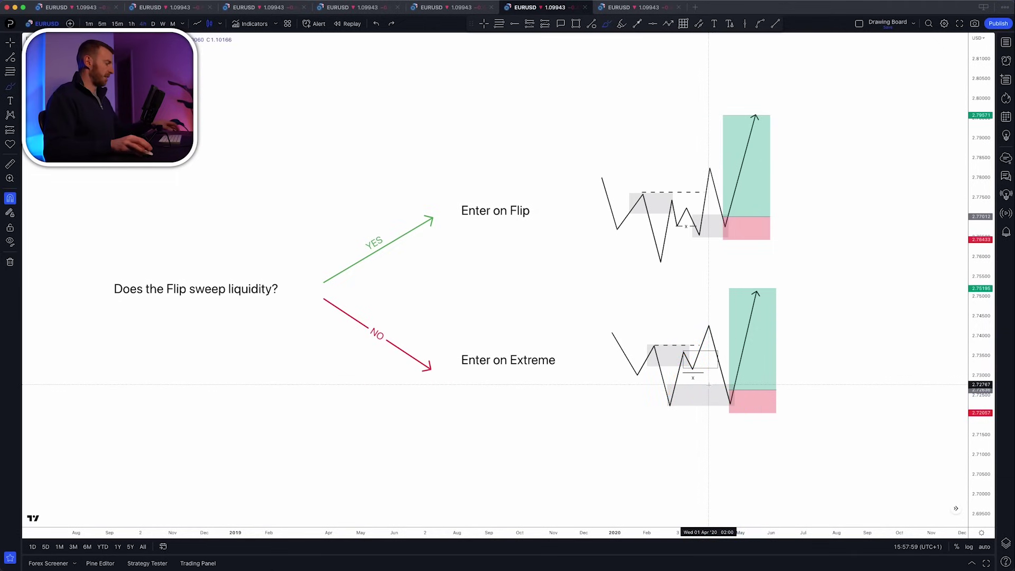
key("Escape")
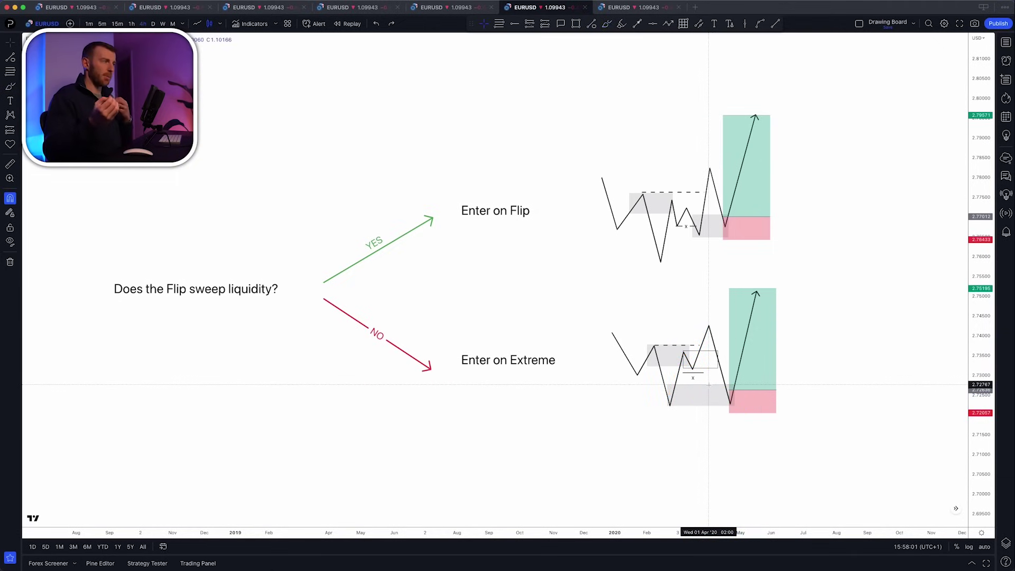
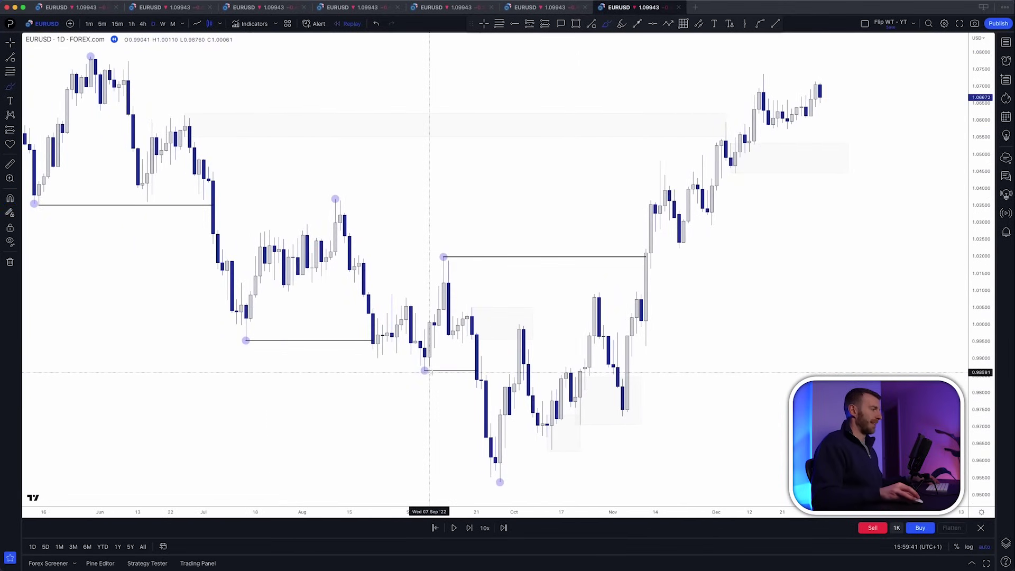
Brush the September drop and the supply zone above it on the EURUSD daily replay chart, undoing the strokes.
mouse_move(490, 472)
left_mouse_down()
mouse_move(507, 312)
mouse_move(472, 330)
mouse_move(529, 320)
mouse_move(513, 310)
mouse_move(472, 336)
mouse_move(485, 411)
left_mouse_up()
key("super+z")
key("super+z")
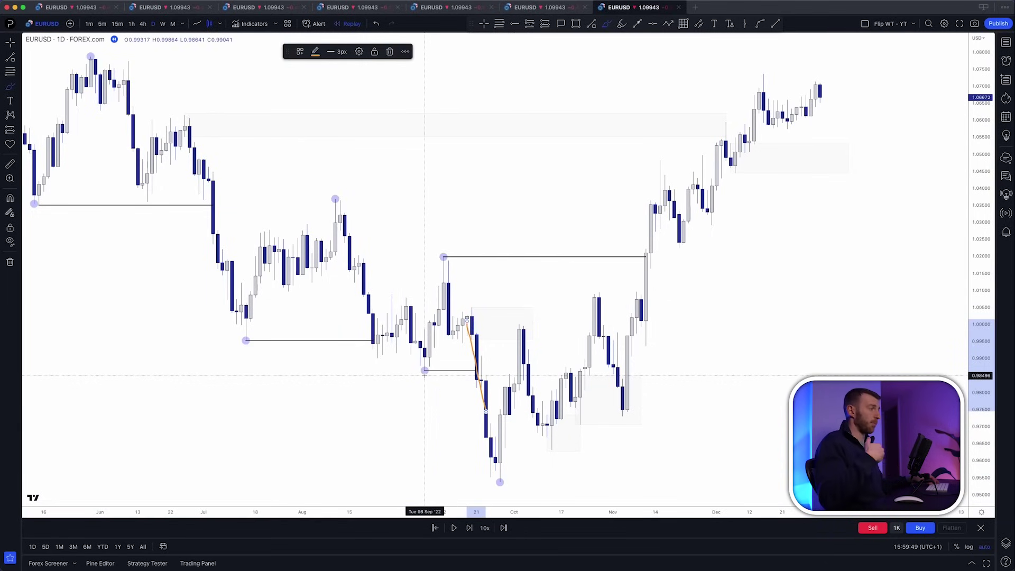
key("super+z")
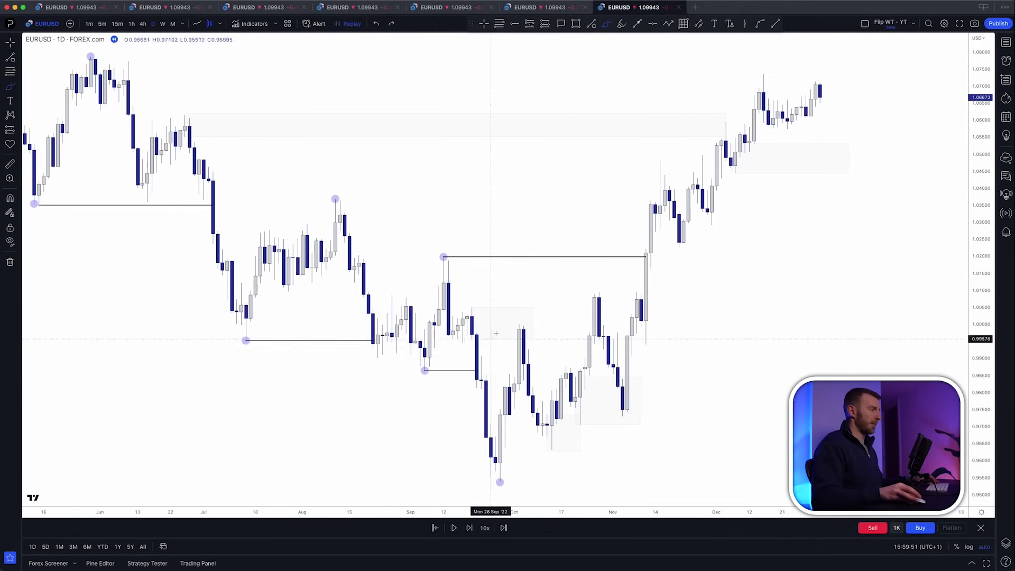
mouse_move(489, 305)
left_mouse_down()
mouse_move(465, 309)
mouse_move(569, 336)
left_mouse_up()
key("super+z")
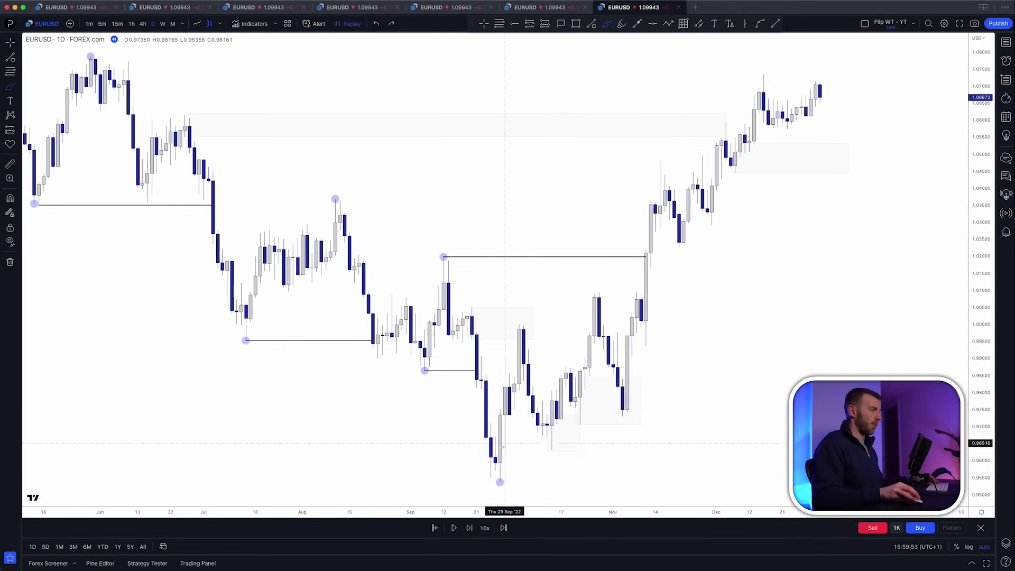
Brush the October swing up and down, a projected break of the September low and the following rally, undoing the strokes.
mouse_move(498, 460)
left_mouse_down()
mouse_move(524, 330)
mouse_move(542, 431)
left_mouse_up()
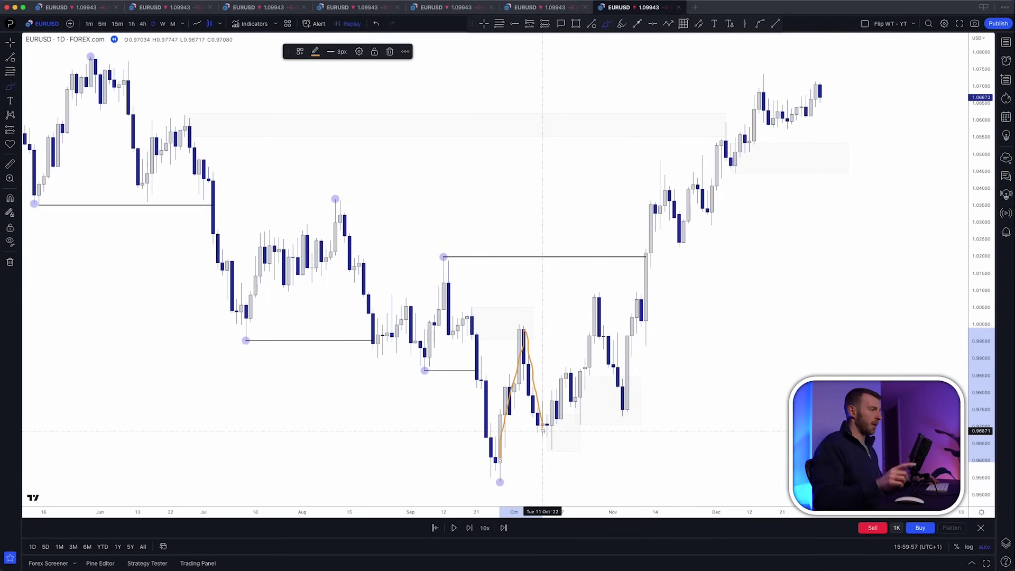
mouse_move(542, 431)
left_mouse_down()
mouse_move(557, 471)
mouse_move(487, 481)
mouse_move(565, 478)
left_mouse_up()
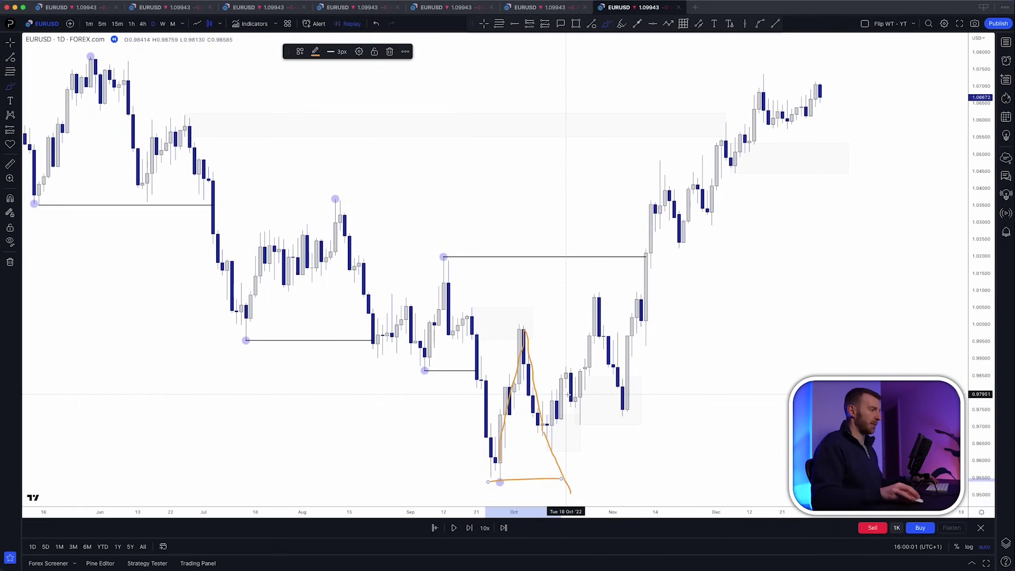
key("super+z")
key("super+z")
left_click_drag(546, 443, 589, 298)
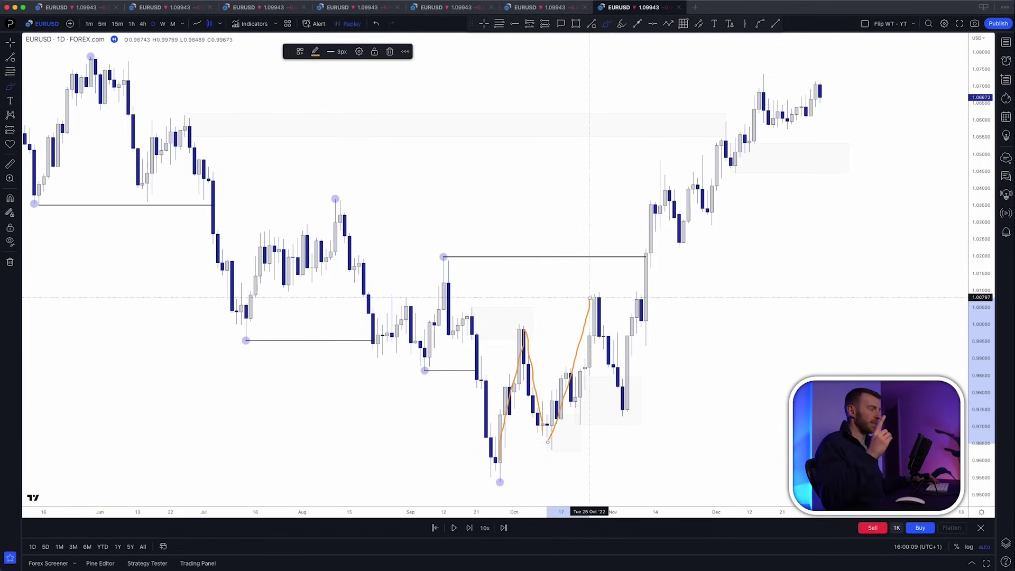
key("super+z")
key("super+z")
Brush the level of the early October high, the leg down from it and the range boundaries, and undo all the strokes.
mouse_move(527, 322)
left_mouse_down()
mouse_move(511, 323)
mouse_move(600, 324)
left_mouse_up()
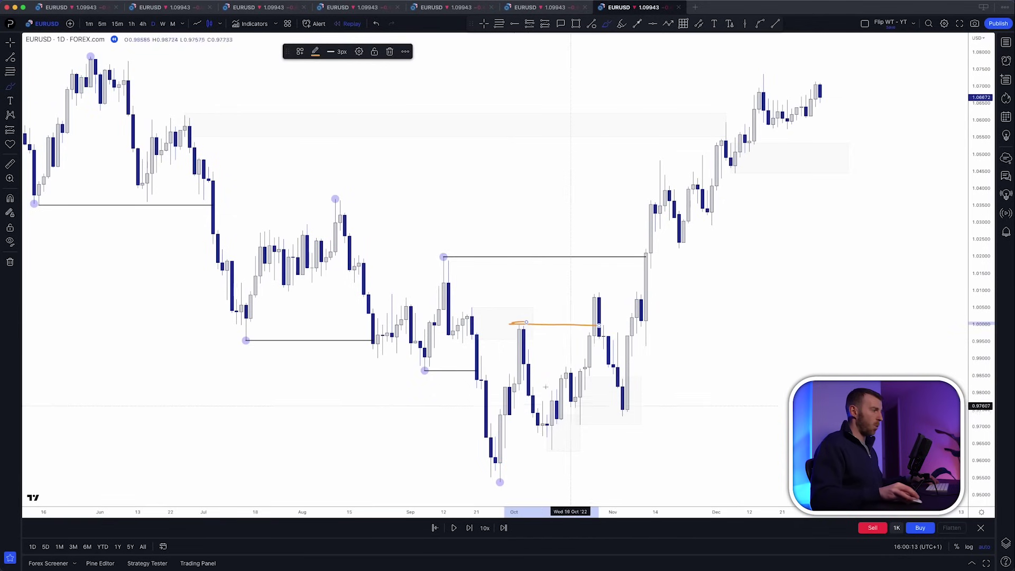
mouse_move(517, 329)
left_mouse_down()
mouse_move(552, 445)
mouse_move(702, 450)
left_mouse_up()
left_click_drag(579, 325, 655, 327)
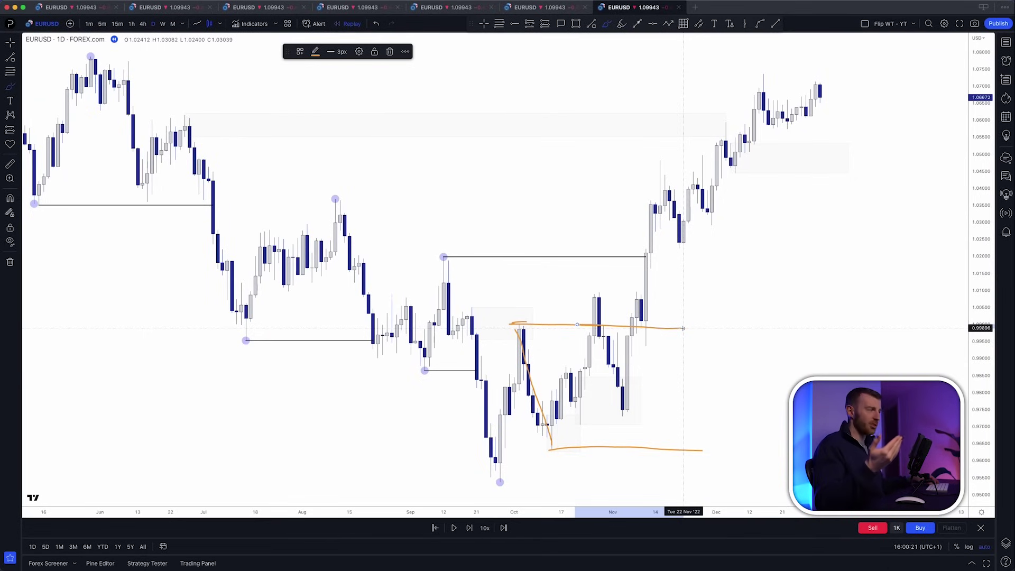
key("super+z")
key("super+z")
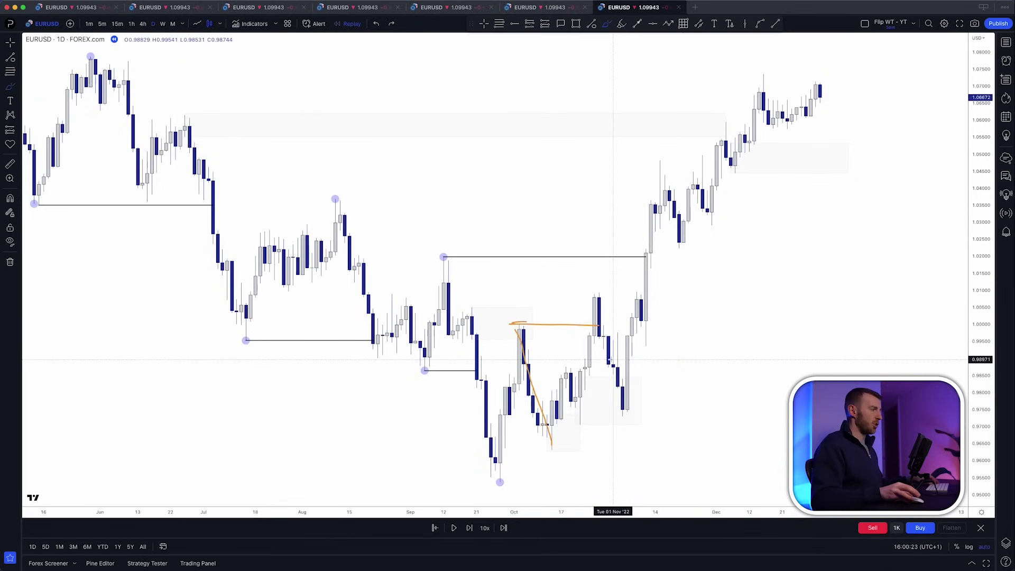
key("Escape")
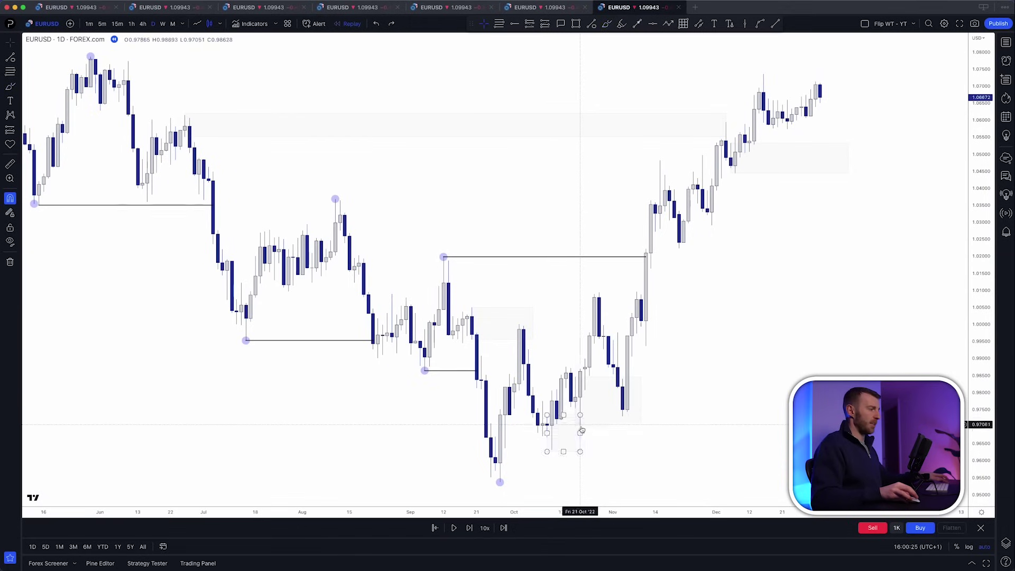
Brush the leg down from the early October high, the bounce and pullback after it, and the high's level near 1.00000.
left_click(607, 24)
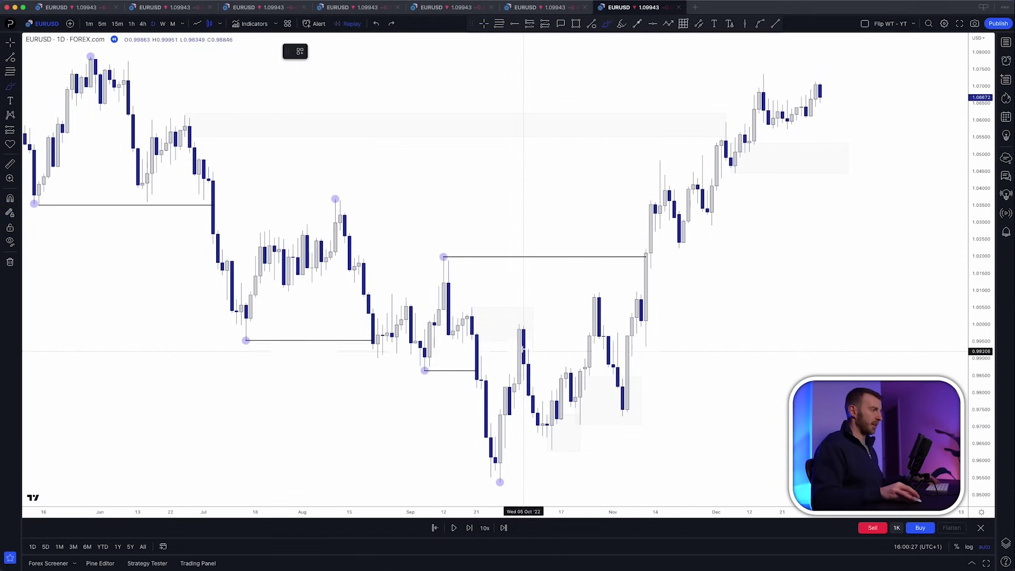
mouse_move(521, 346)
left_mouse_down()
mouse_move(547, 436)
mouse_move(592, 440)
mouse_move(550, 402)
mouse_move(561, 391)
mouse_move(577, 415)
left_mouse_up()
key("super+z")
left_click_drag(520, 326, 576, 326)
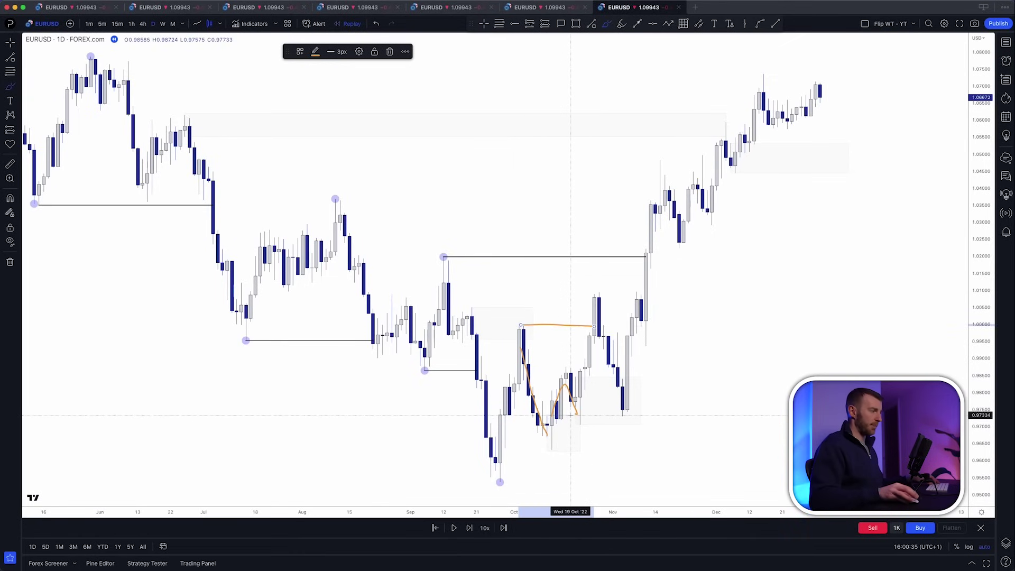
Brush around the late October demand zone, then the November drop into it and the rally out, undoing the strokes.
mouse_move(630, 376)
left_mouse_down()
mouse_move(597, 372)
mouse_move(655, 421)
left_mouse_up()
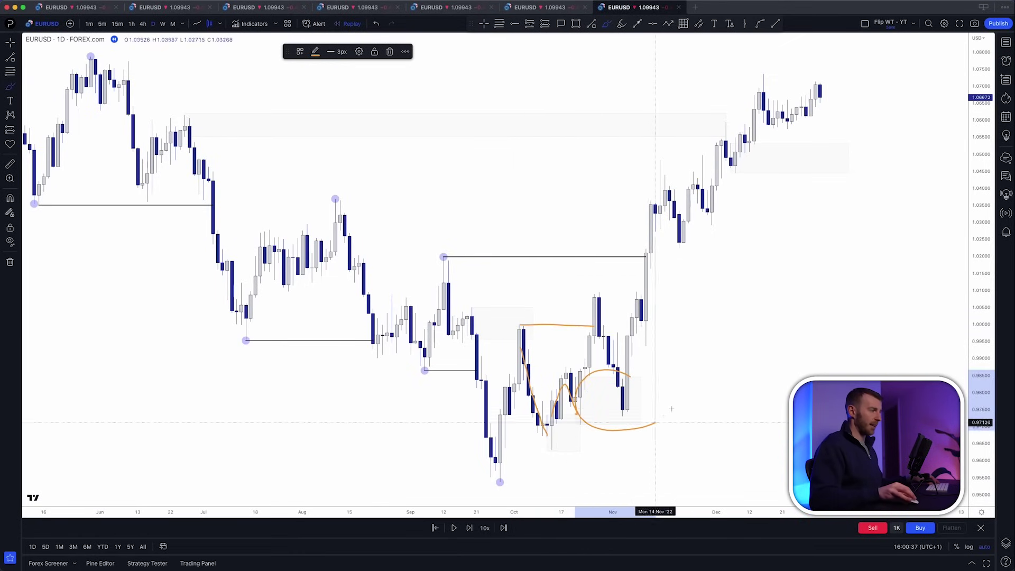
key("super+z")
mouse_move(594, 378)
left_mouse_down()
mouse_move(562, 394)
mouse_move(658, 417)
mouse_move(608, 378)
left_mouse_up()
key("super+z")
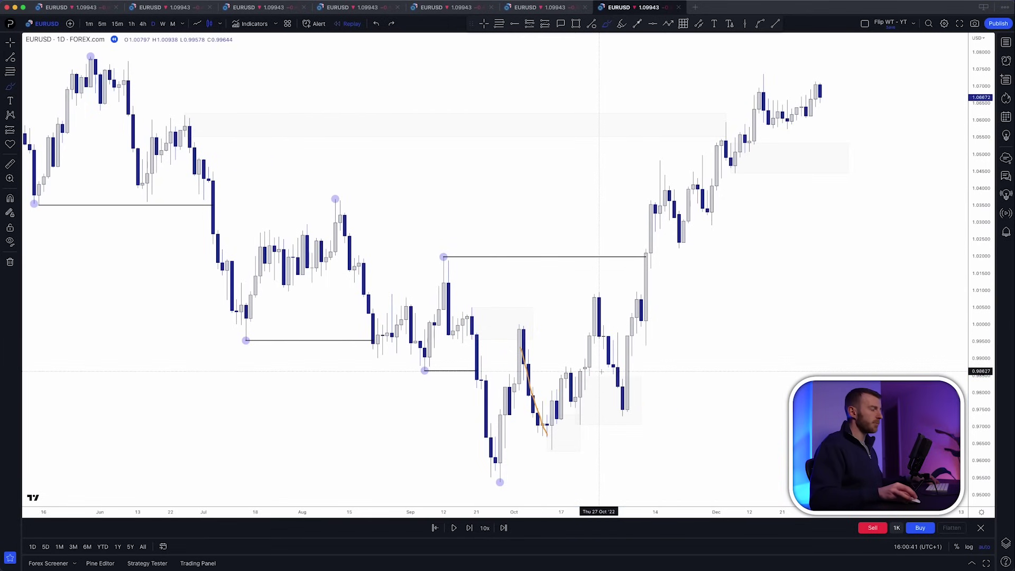
mouse_move(599, 326)
left_mouse_down()
mouse_move(627, 411)
mouse_move(650, 279)
left_mouse_up()
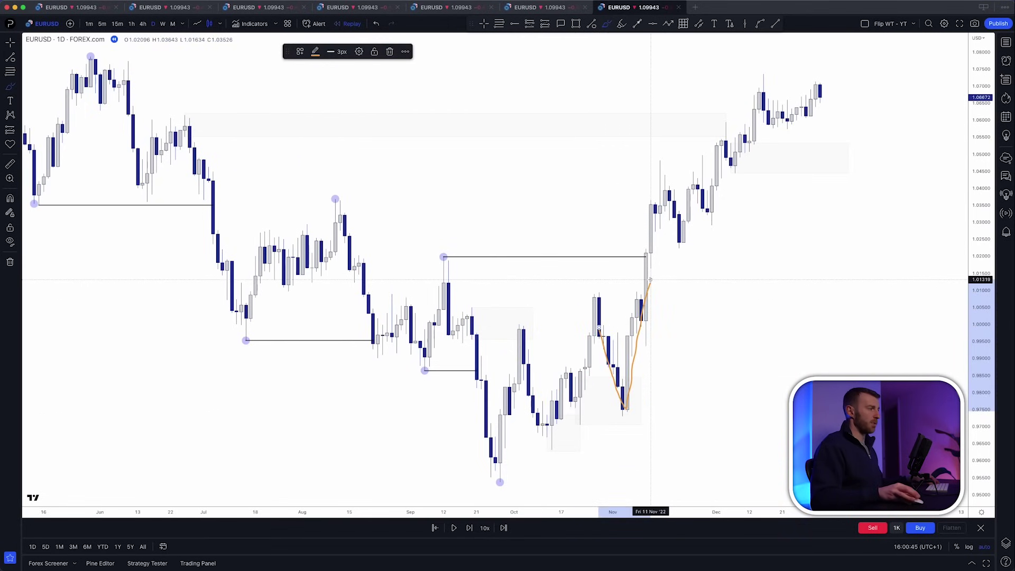
key("super+z")
Brush the September supply zone, the October swing, the high's level near 1.00000 and the November demand-zone rally, undoing all the strokes.
mouse_move(465, 330)
left_mouse_down()
mouse_move(480, 317)
mouse_move(523, 338)
mouse_move(548, 441)
mouse_move(593, 297)
left_mouse_up()
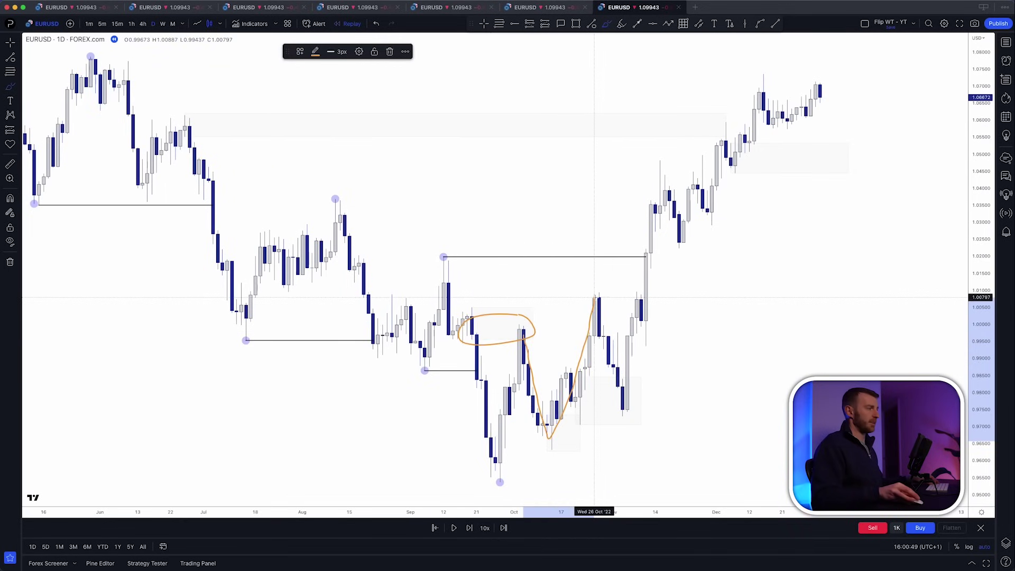
left_click_drag(516, 324, 598, 324)
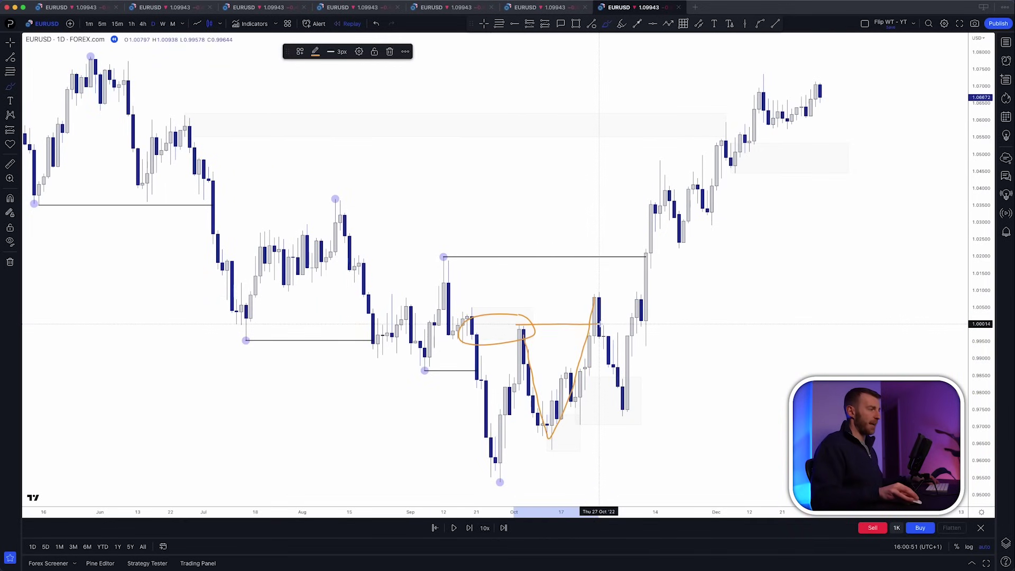
left_click_drag(523, 320, 522, 319)
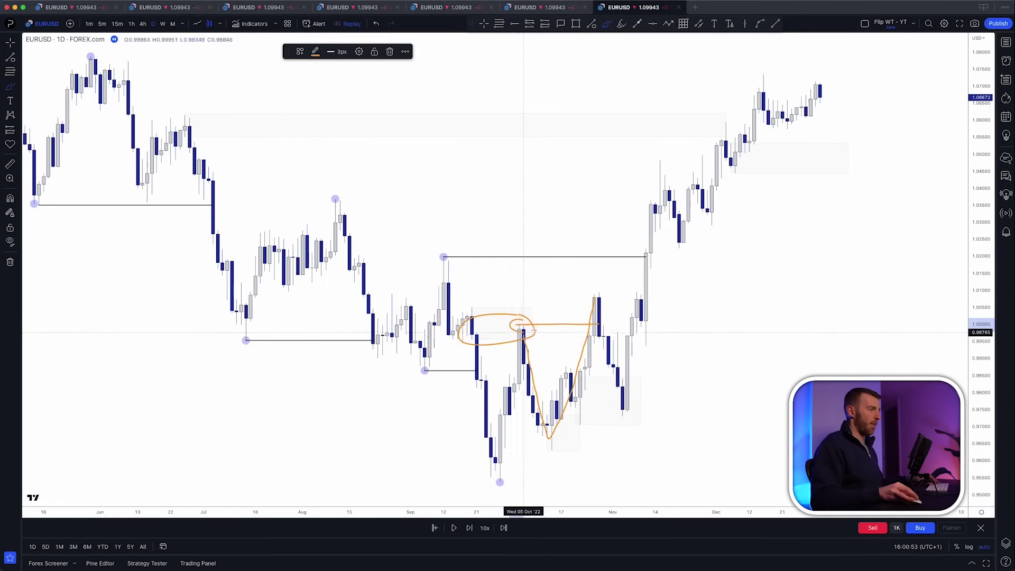
mouse_move(598, 292)
left_mouse_down()
mouse_move(622, 392)
mouse_move(649, 408)
mouse_move(630, 382)
left_mouse_up()
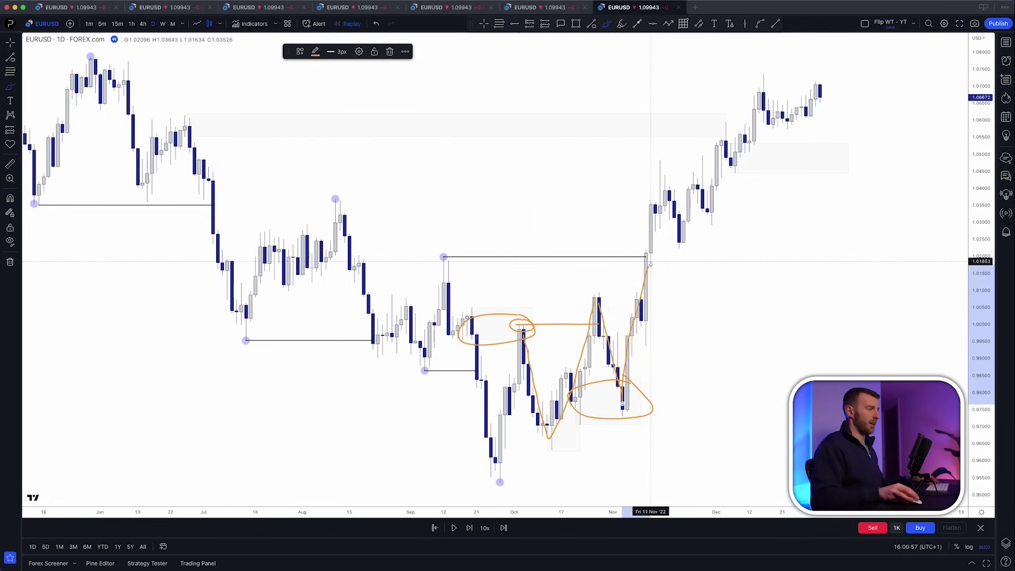
key("super+z")
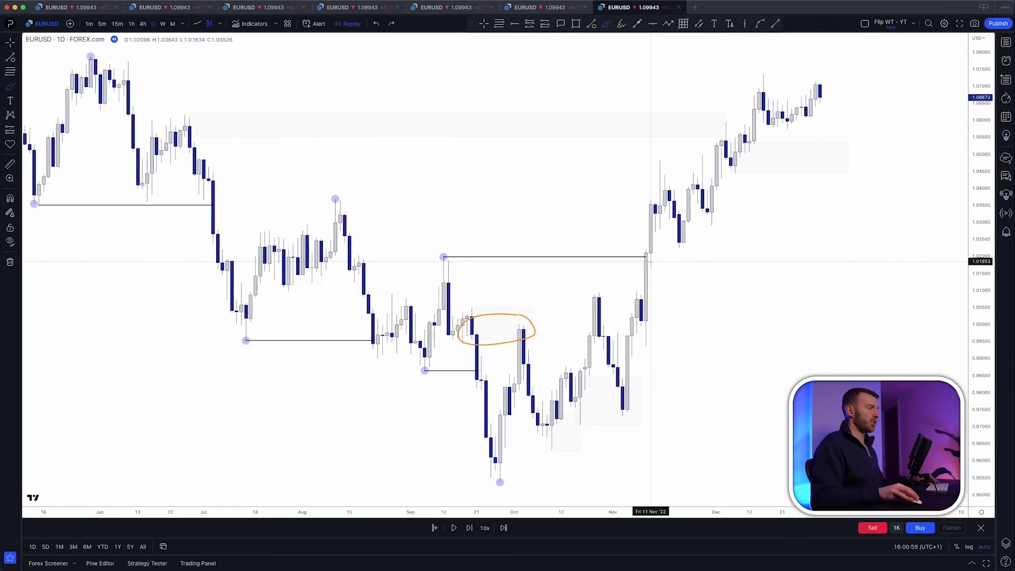
key("super+z")
Brush over the September high's level near 1.02000 and an arrow pointing back to earlier price, undoing the strokes.
left_click_drag(450, 255, 659, 257)
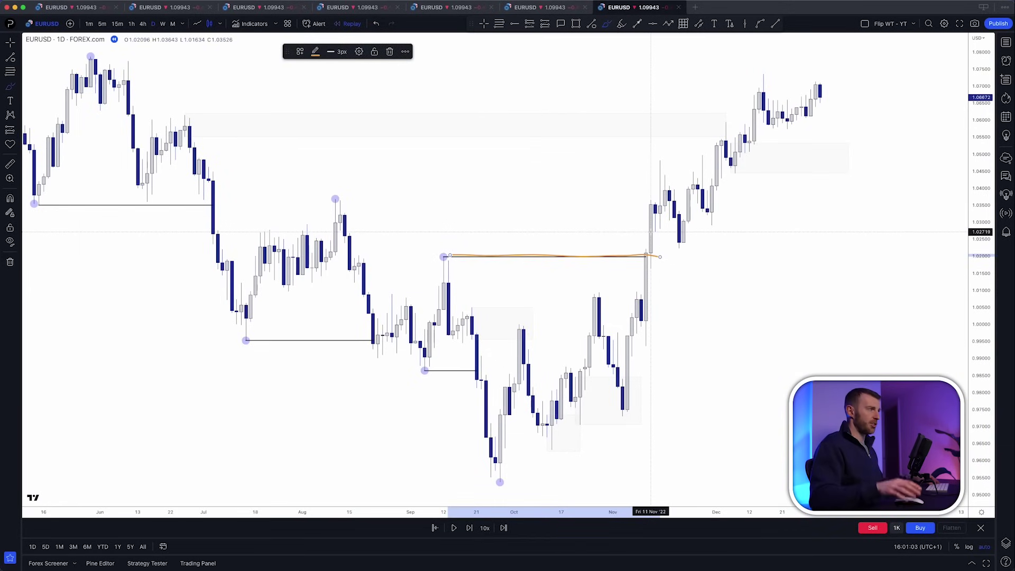
mouse_move(630, 190)
left_mouse_down()
mouse_move(471, 183)
mouse_move(448, 170)
mouse_move(471, 215)
left_mouse_up()
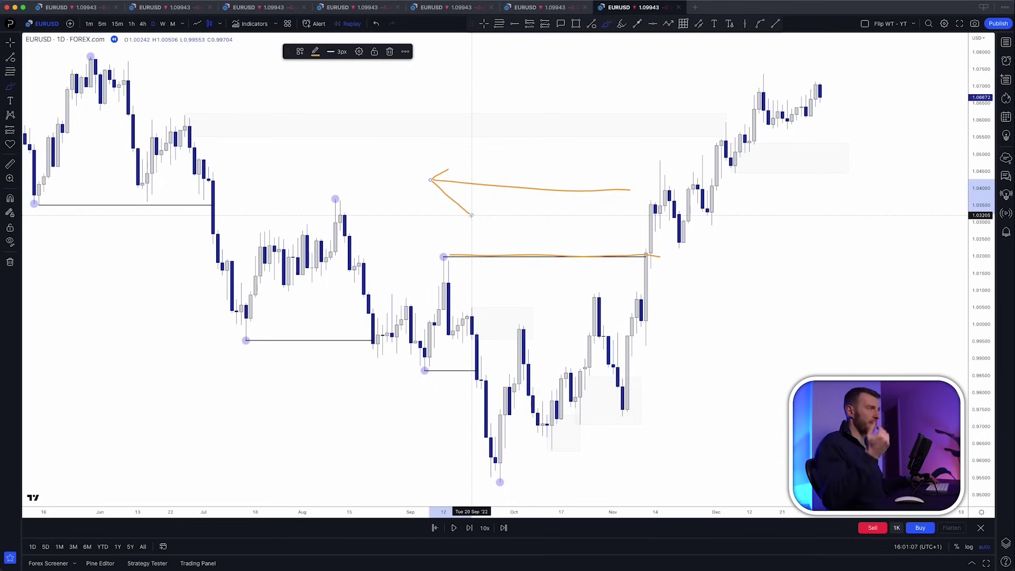
key("super+z")
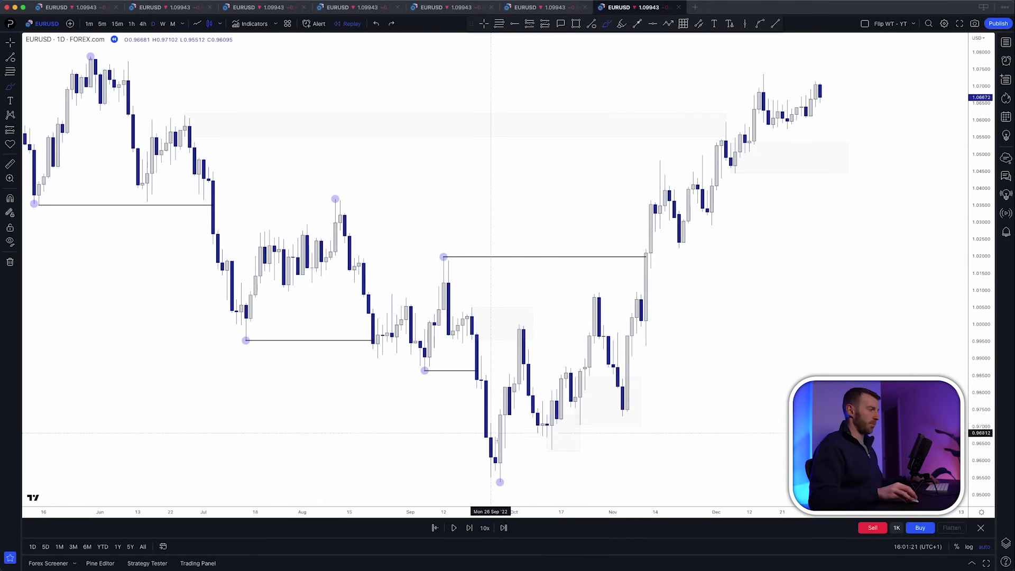
Brush the rally from the late September low towards November, undoing all but the stroke up to the early October high.
mouse_move(500, 459)
left_mouse_down()
mouse_move(520, 342)
mouse_move(561, 422)
mouse_move(584, 360)
mouse_move(618, 340)
mouse_move(636, 392)
mouse_move(625, 380)
mouse_move(652, 193)
left_mouse_up()
key("super+z")
key("super+z")
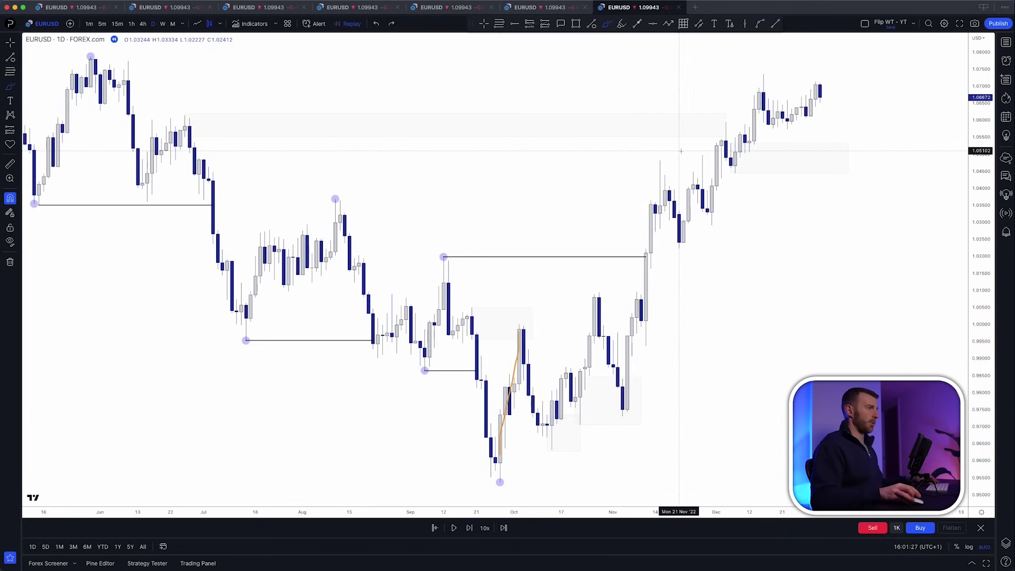
Brush an arrow from the December high back to the June supply zone and the December pullback and breakout, undoing the strokes.
scroll(681, 151, "down", 2)
mouse_move(743, 164)
left_mouse_down()
mouse_move(285, 165)
mouse_move(304, 171)
left_mouse_up()
mouse_move(723, 195)
left_mouse_down()
mouse_move(741, 167)
mouse_move(761, 203)
mouse_move(782, 118)
left_mouse_up()
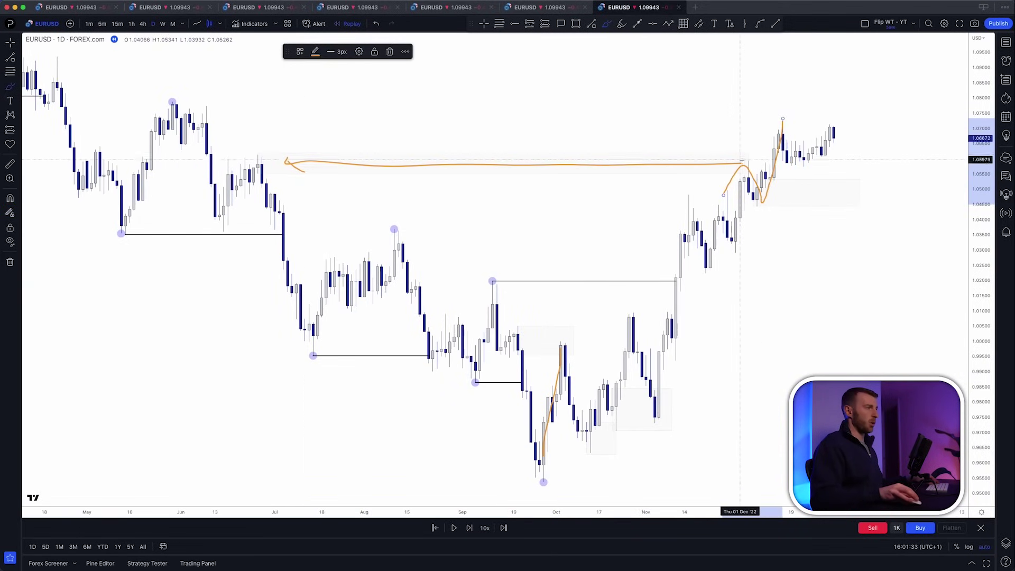
left_click_drag(740, 162, 782, 161)
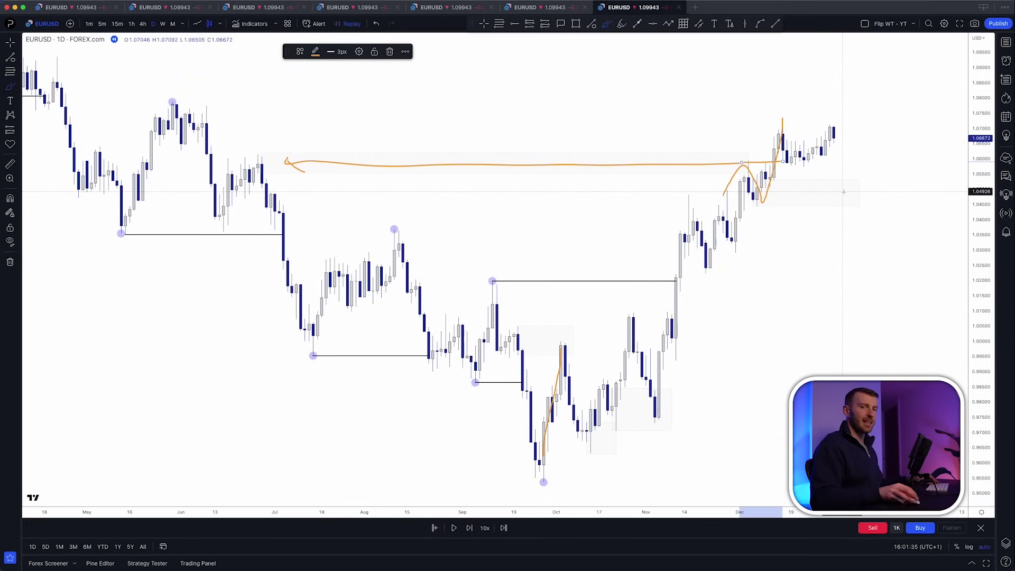
mouse_move(827, 163)
left_mouse_down()
mouse_move(847, 192)
mouse_move(879, 23)
left_mouse_up()
key("super+z")
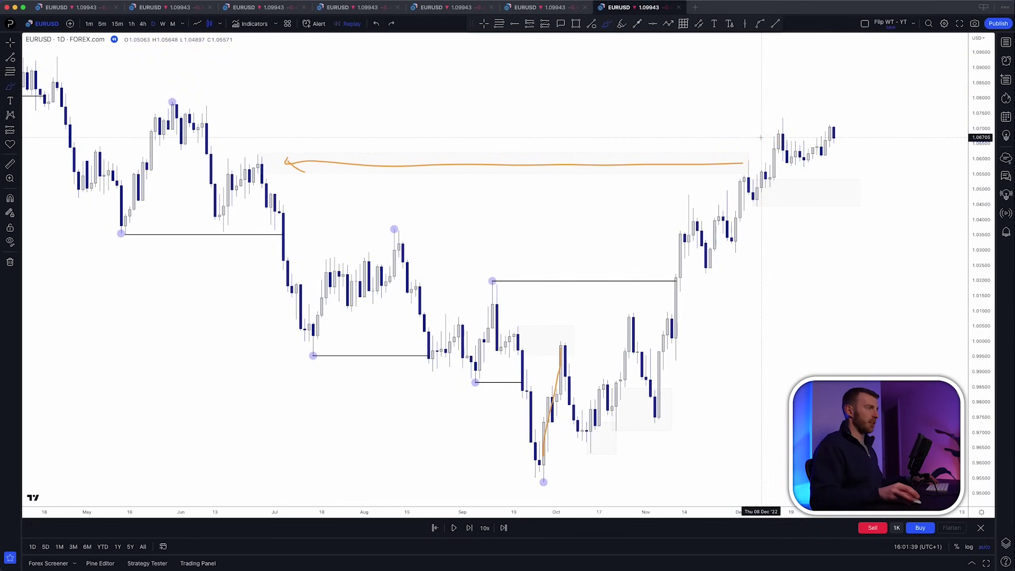
key("super+z")
Brush the May–June demand zone, its bounce and failure into July, the September high's level and December's supply reaction, undoing the strokes.
scroll(589, 172, "down", 1)
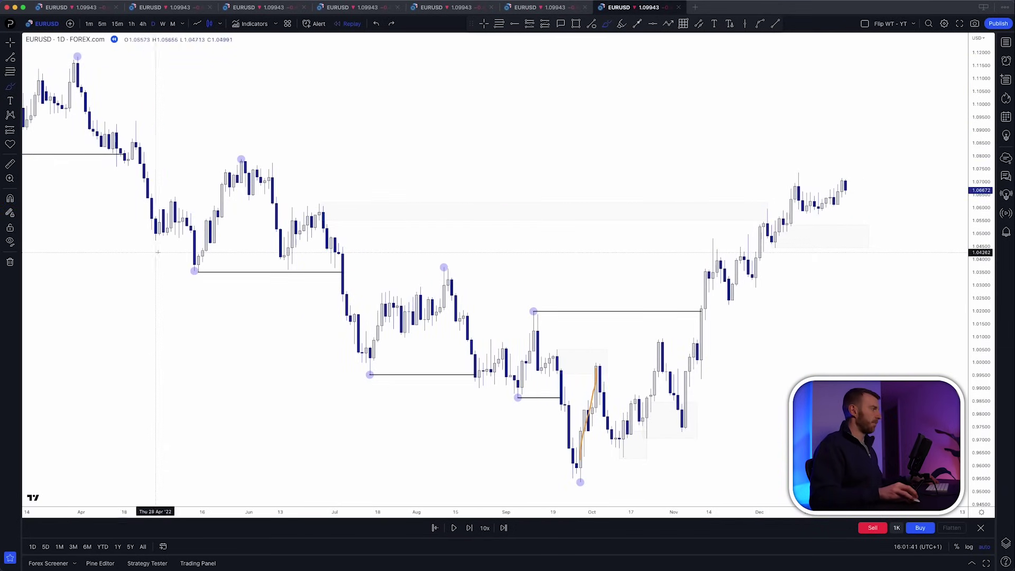
mouse_move(190, 253)
left_mouse_down()
mouse_move(295, 255)
mouse_move(299, 269)
mouse_move(285, 263)
mouse_move(312, 209)
left_mouse_up()
left_click_drag(244, 152, 350, 153)
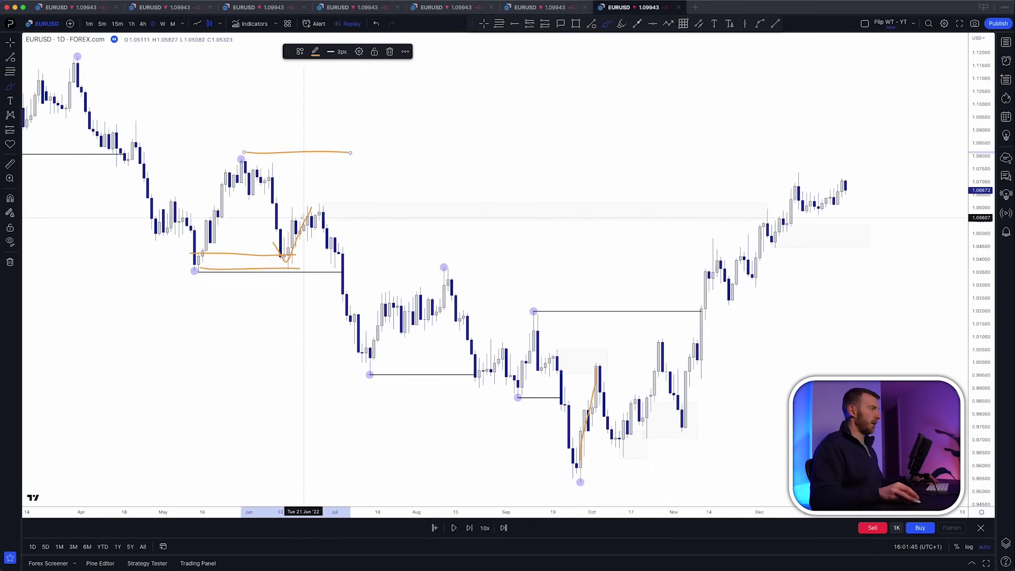
mouse_move(304, 217)
left_mouse_down()
mouse_move(330, 232)
mouse_move(373, 358)
left_mouse_up()
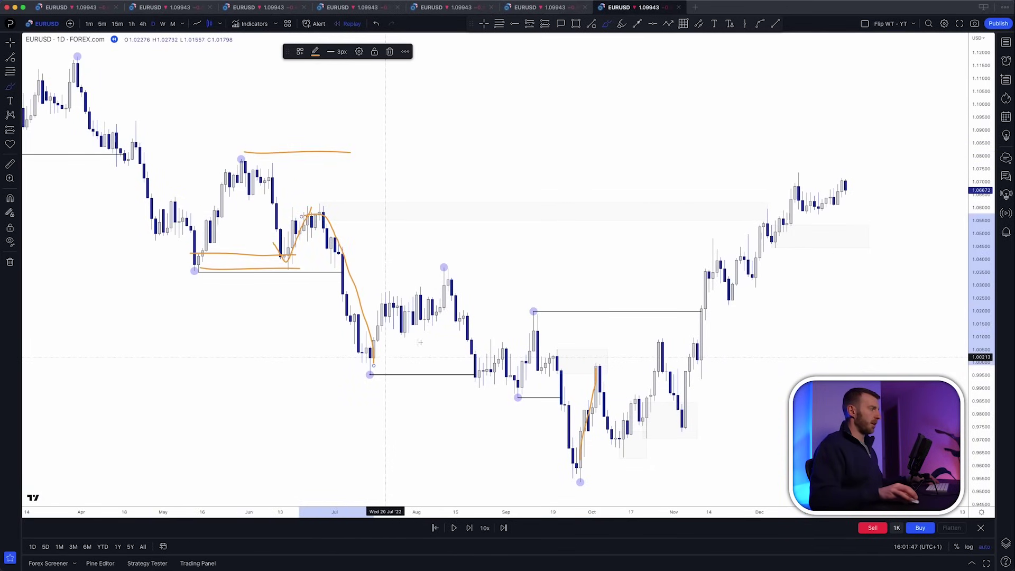
left_click_drag(761, 213, 760, 212)
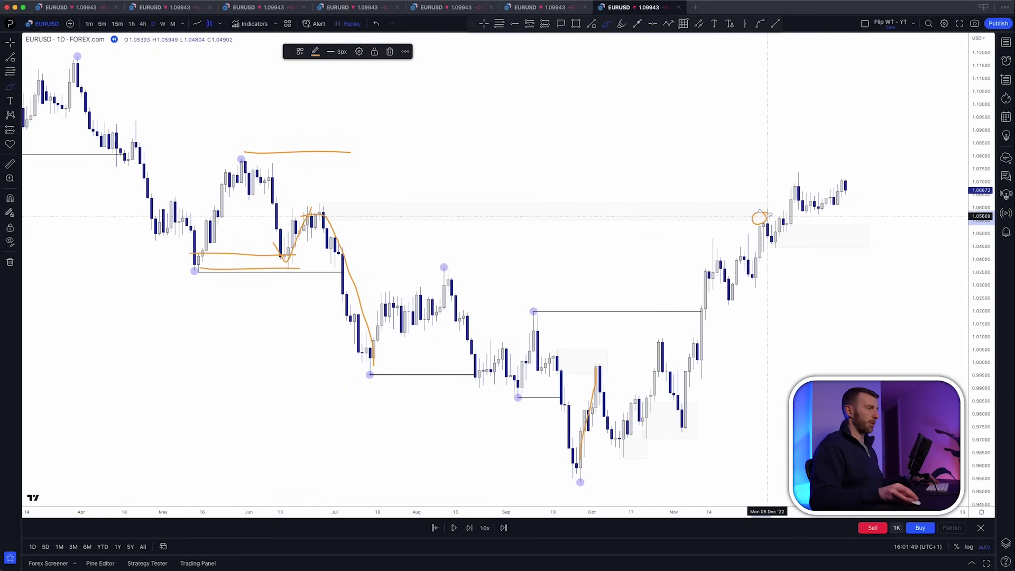
left_click_drag(551, 310, 650, 304)
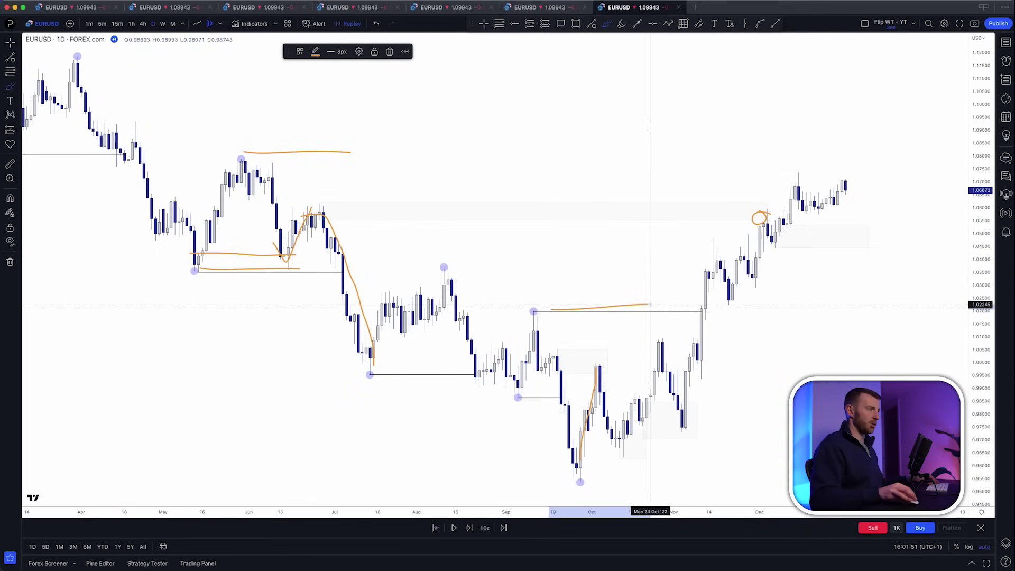
mouse_move(760, 217)
left_mouse_down()
mouse_move(774, 244)
mouse_move(795, 180)
left_mouse_up()
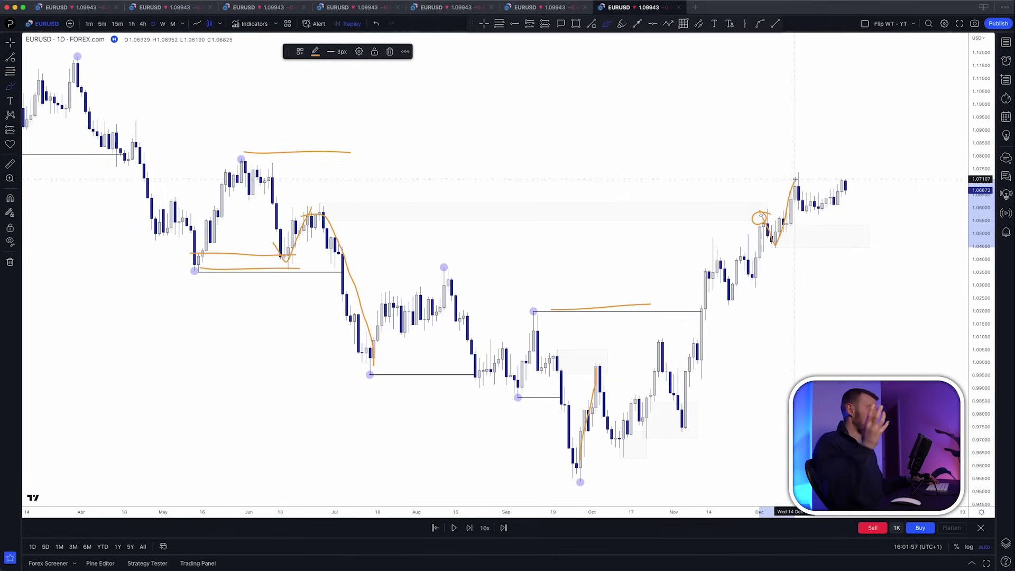
key("super+z")
key("super+z")
key("super+z")
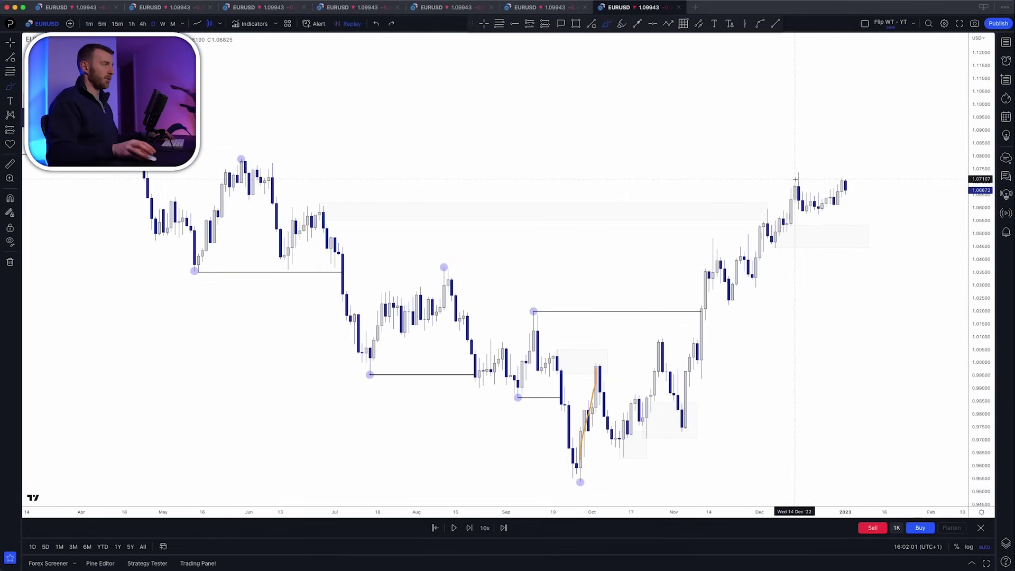
Brush a projected rally from the December demand zone to above the latest candles, undoing the strokes.
key("Escape")
scroll(795, 179, "right", 2)
scroll(795, 179, "up", 2)
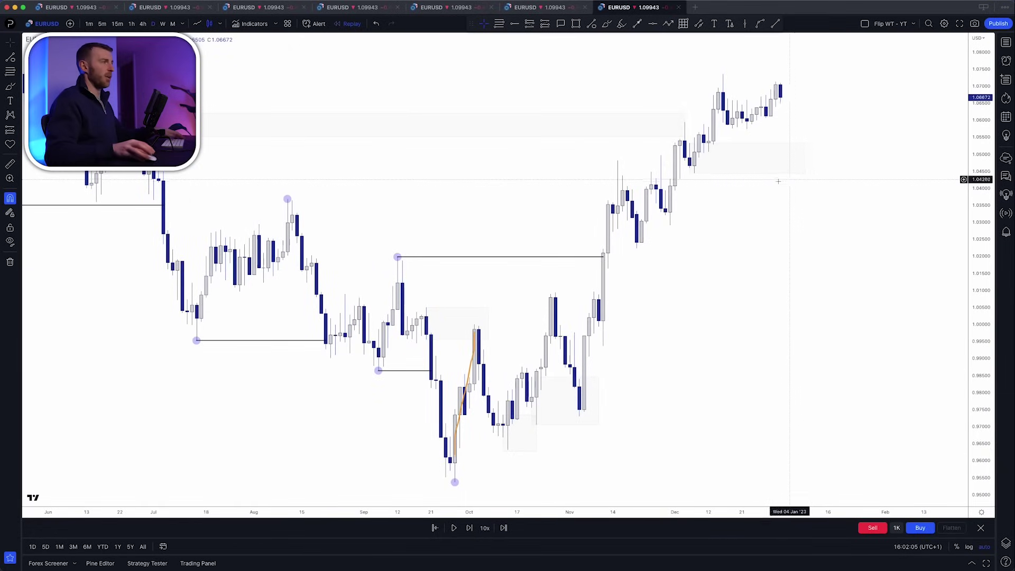
left_click_drag(968, 238, 966, 188)
left_click_drag(879, 191, 761, 311)
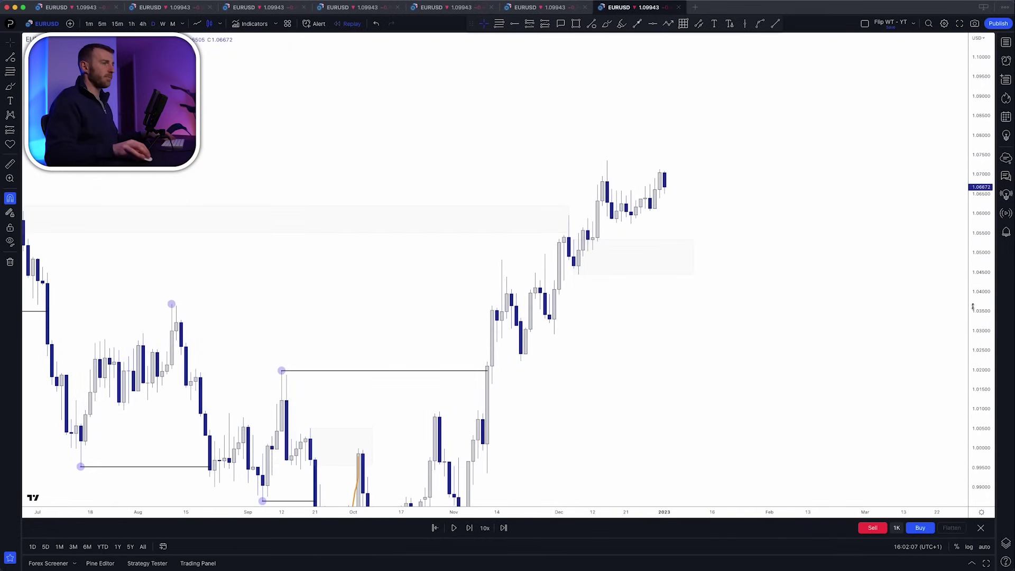
left_click_drag(972, 305, 972, 203)
scroll(767, 184, "up", 2)
scroll(741, 202, "up", 1)
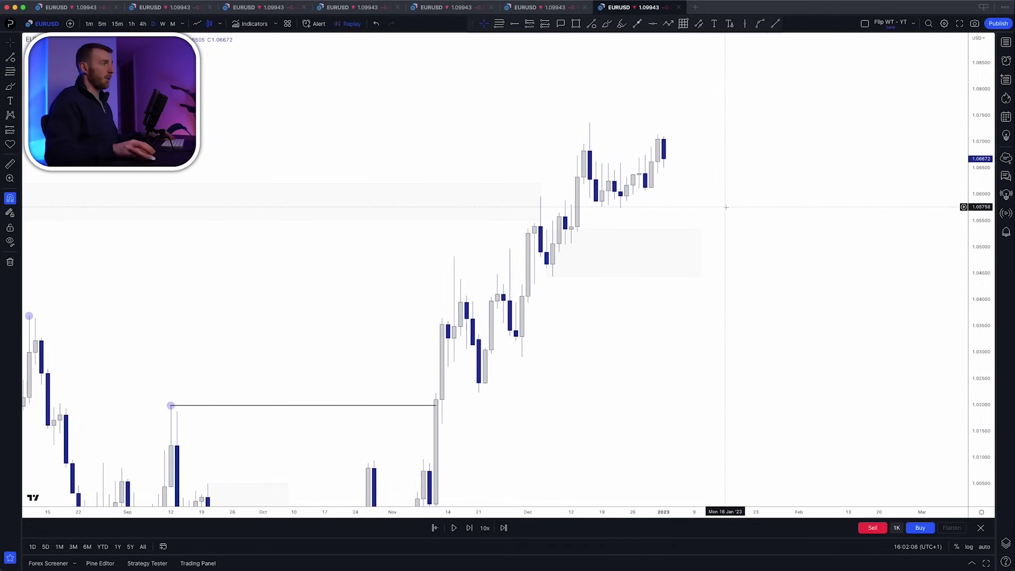
left_click(607, 24)
mouse_move(675, 232)
left_mouse_down()
mouse_move(584, 227)
mouse_move(677, 278)
mouse_move(645, 219)
mouse_move(691, 238)
mouse_move(742, 68)
left_mouse_up()
key("super+z")
key("super+z")
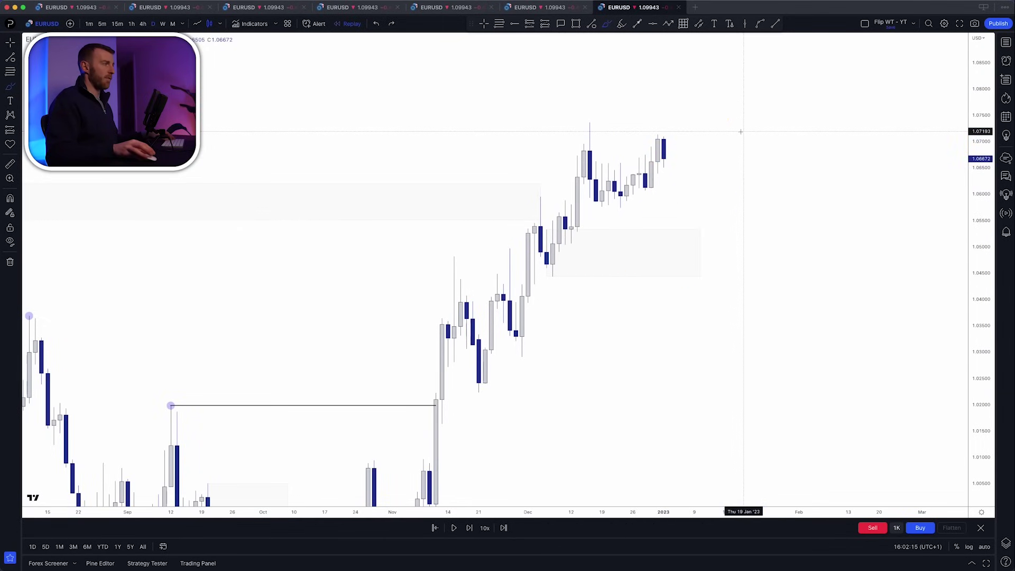
Switch the EURUSD replay chart to the 4-hour timeframe.
key("super")
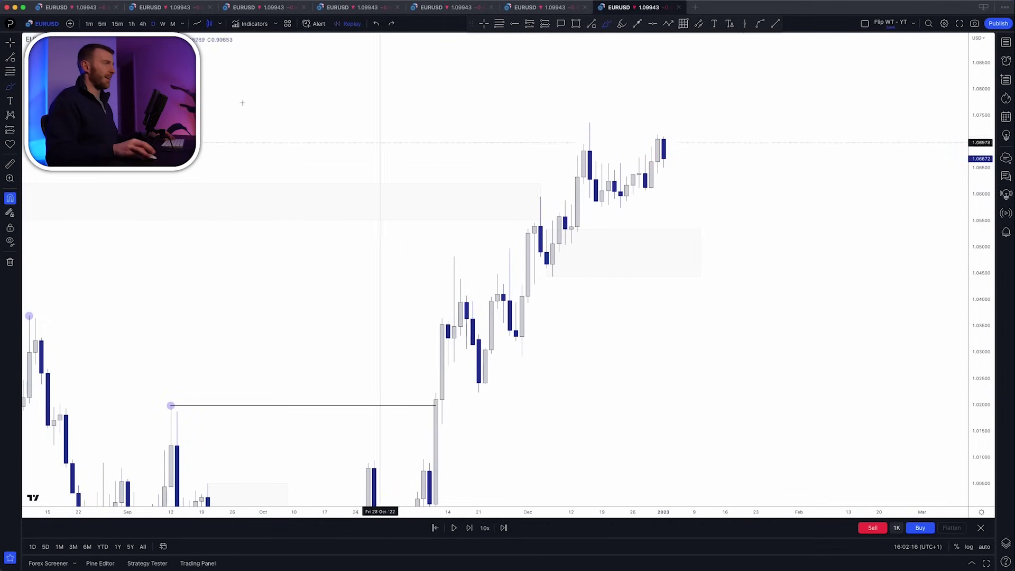
left_click(143, 23)
scroll(867, 294, "up", 5)
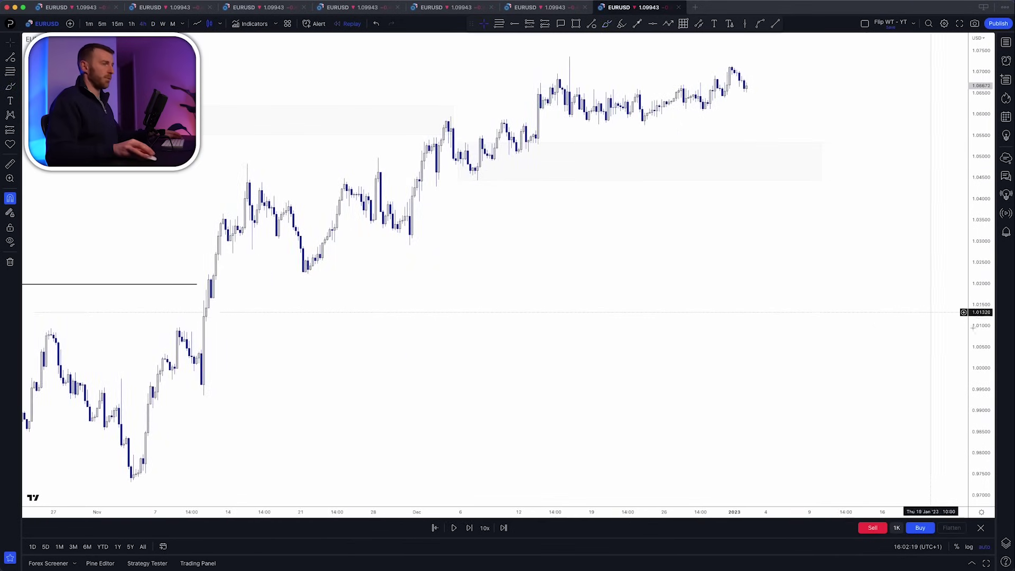
left_click_drag(972, 327, 951, 227)
left_click_drag(887, 282, 870, 464)
left_click_drag(975, 430, 971, 352)
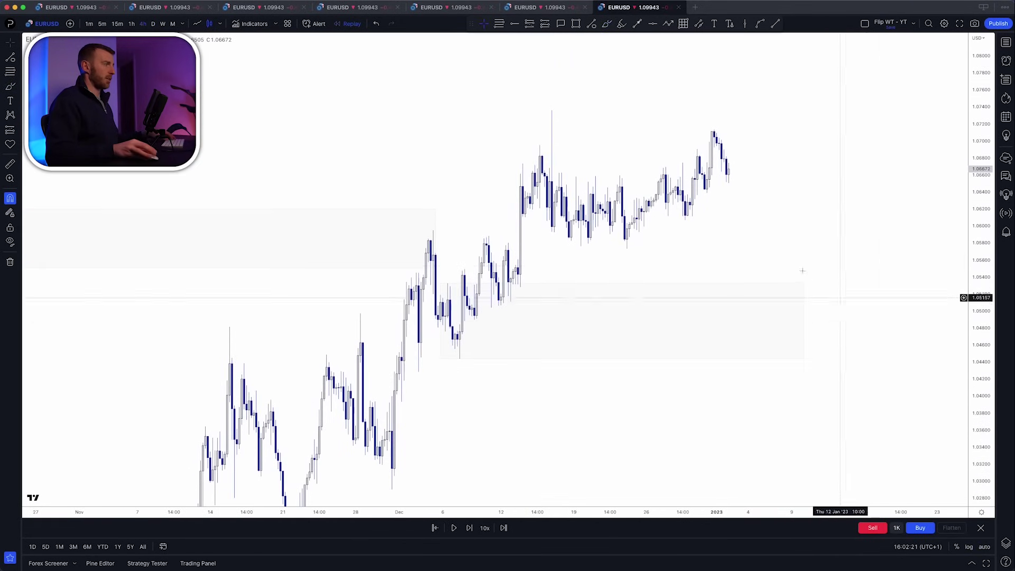
scroll(782, 246, "up", 3)
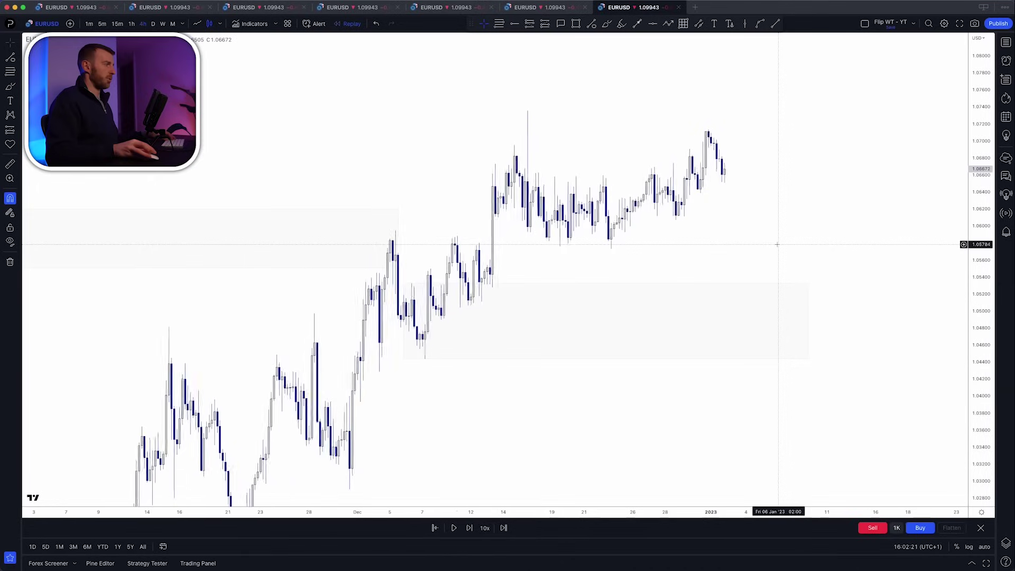
Draw a horizontal trend line with the "5. 4H" template from the 5 December high to the mid-December breakout candle.
left_click(591, 25)
left_click(299, 50)
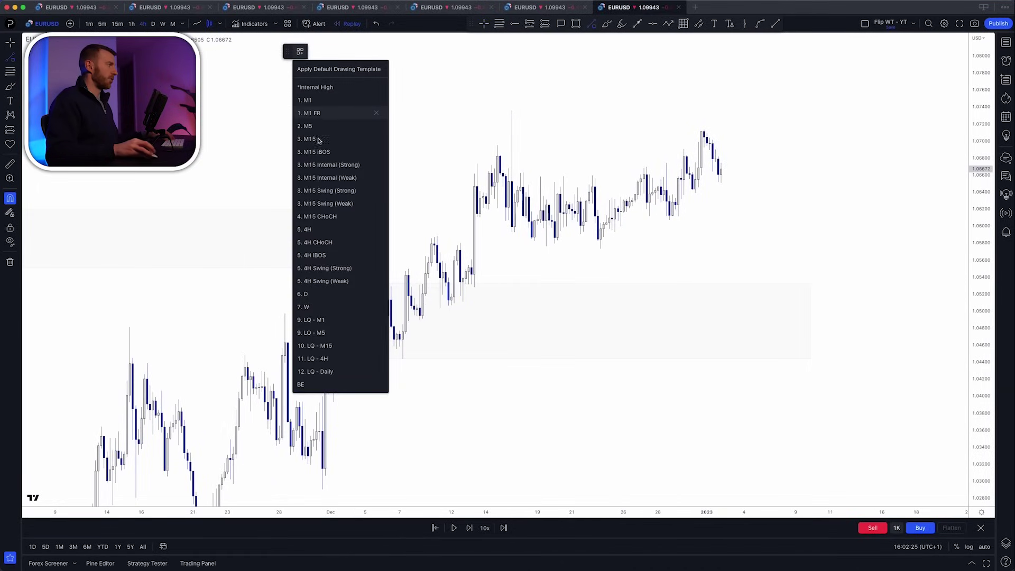
left_click(328, 229)
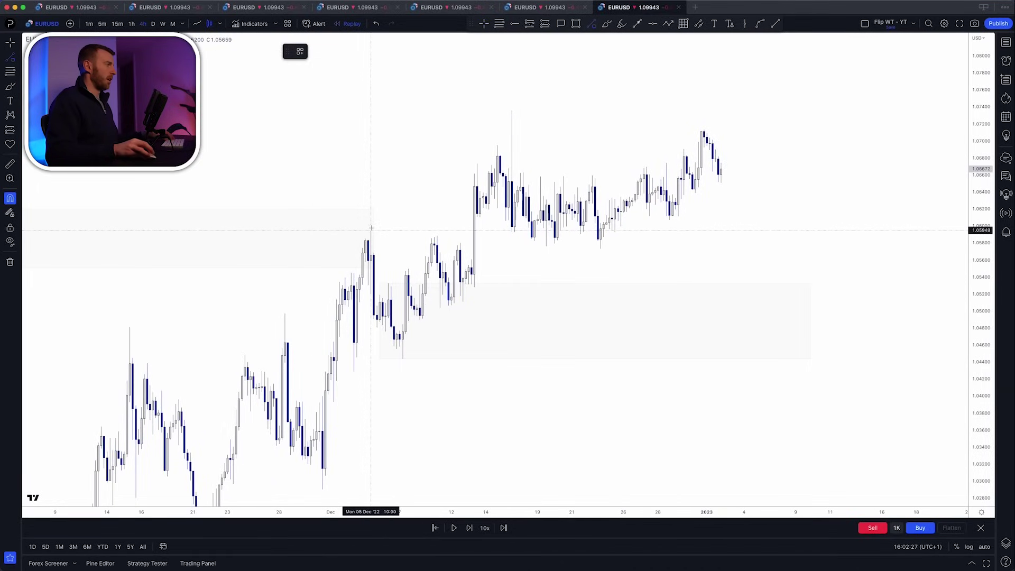
left_click(371, 229)
left_click(470, 229)
left_click_drag(508, 246, 489, 238)
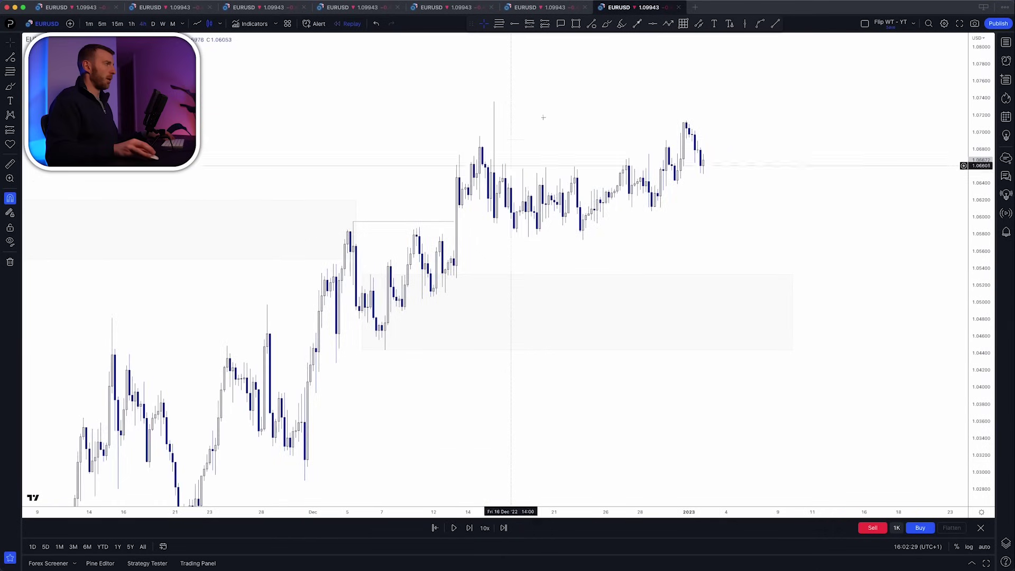
Draw a path from the 5 December high through the 7 December low, mid-December high, demand zone and back up, then delete it.
left_click(668, 24)
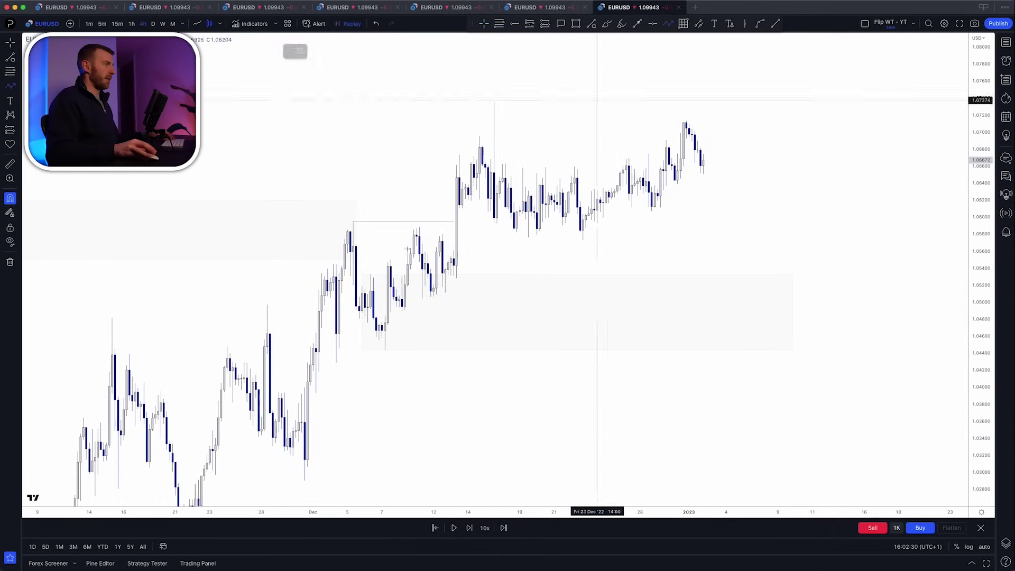
left_click(345, 227)
left_click(385, 345)
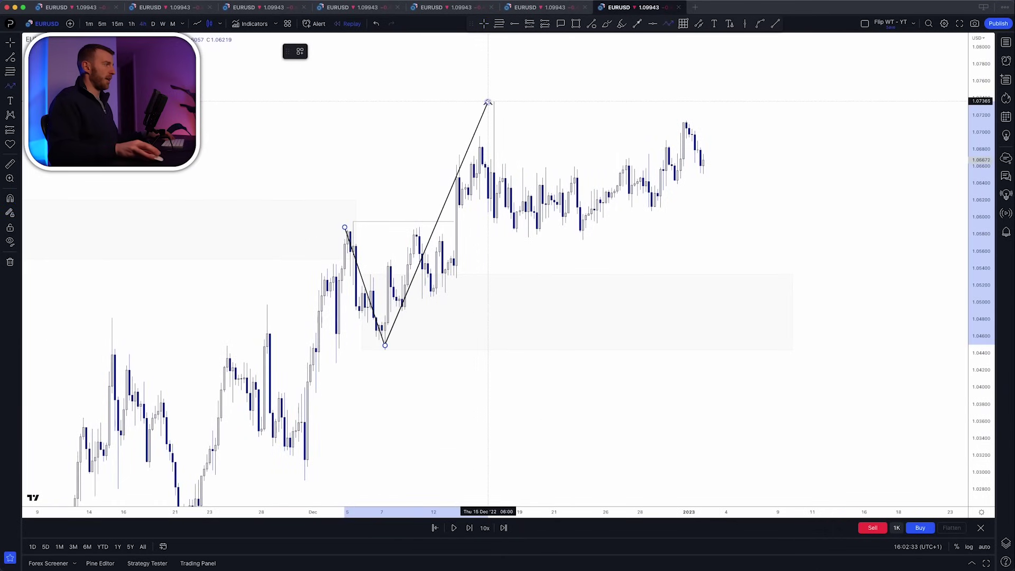
left_click(487, 102)
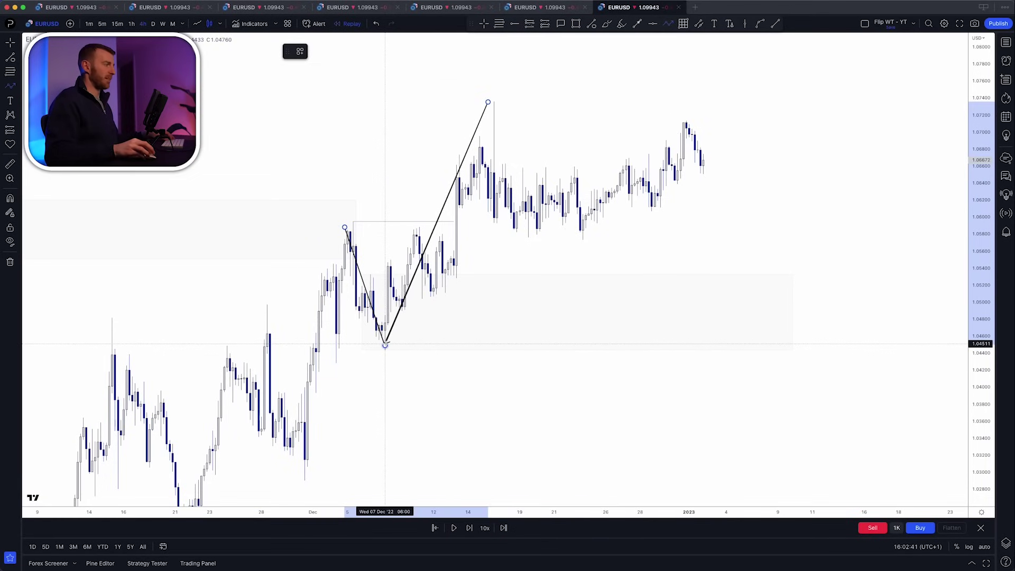
left_click(757, 306)
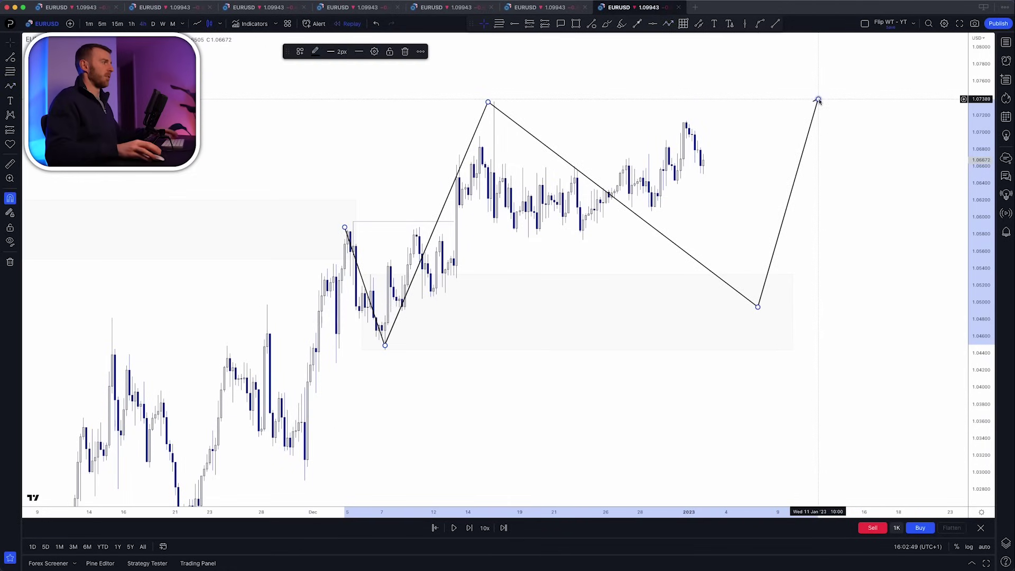
left_click(818, 99)
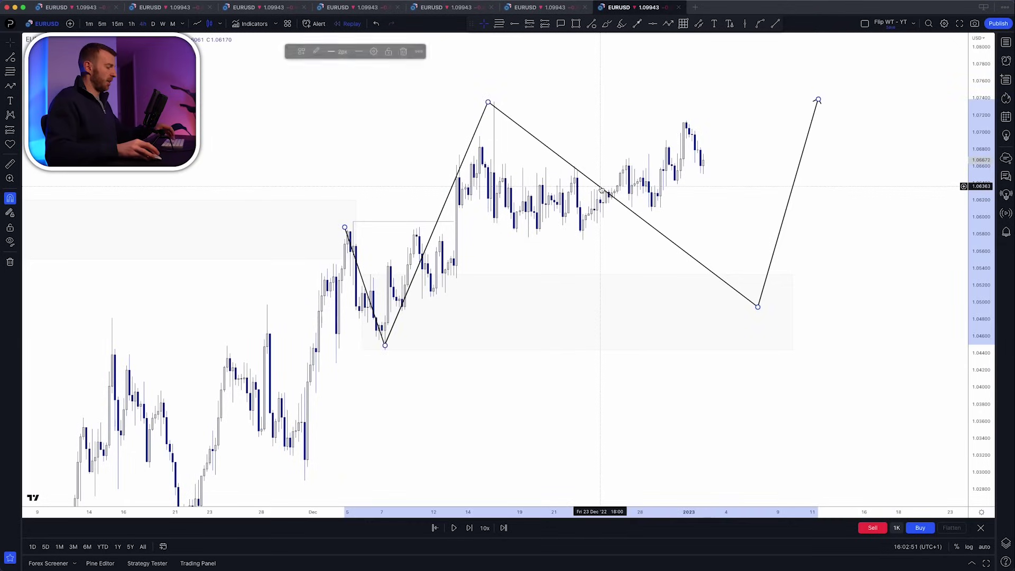
key("Delete")
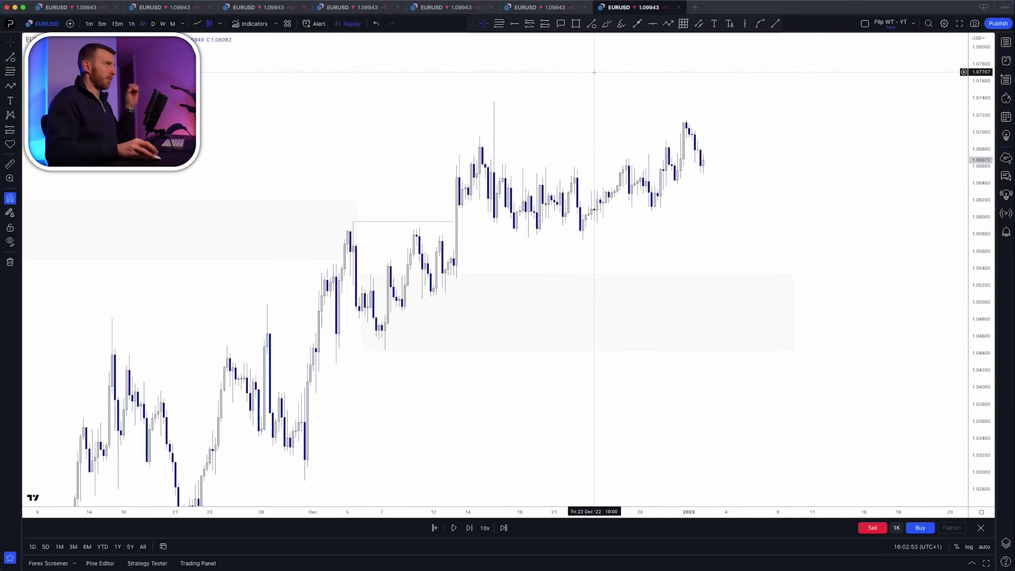
Draw a rectangle with the "4H" template from the 7 December candle to 9 January, spanning about 1.0484 to 1.0443.
left_click(576, 23)
left_click(298, 52)
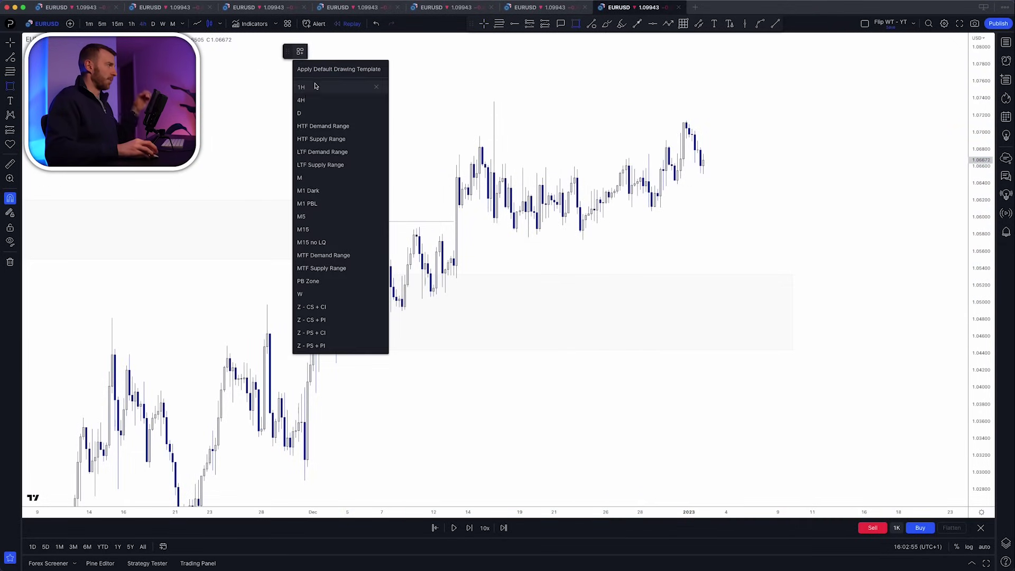
left_click(313, 100)
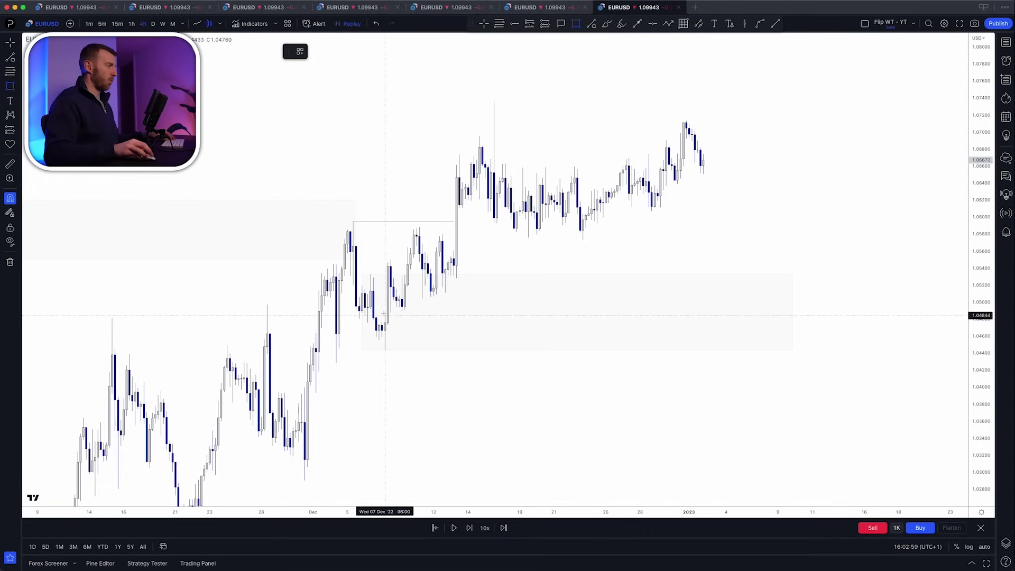
mouse_move(385, 315)
left_mouse_down()
mouse_move(384, 349)
mouse_move(782, 333)
left_mouse_up()
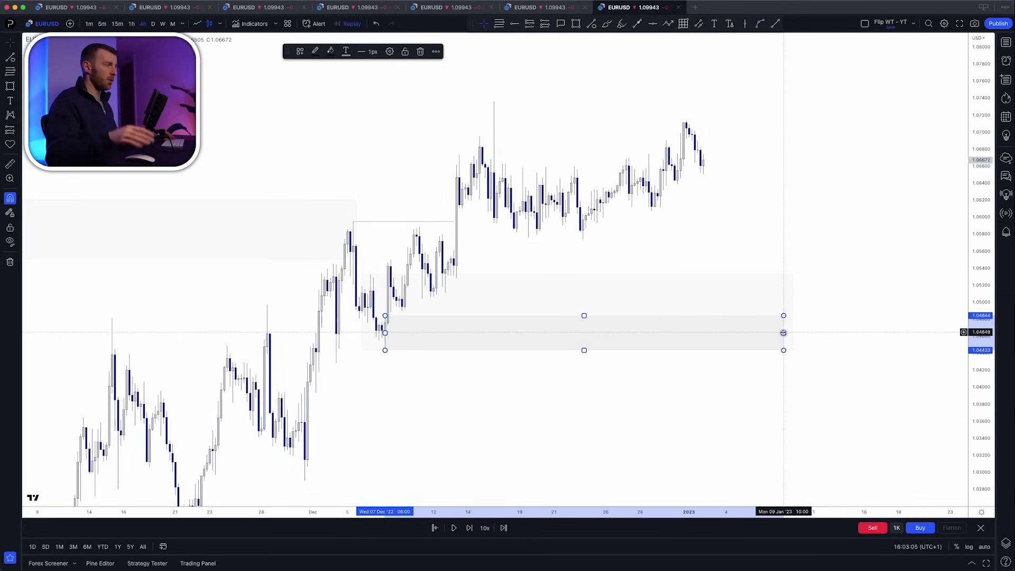
left_click(663, 261)
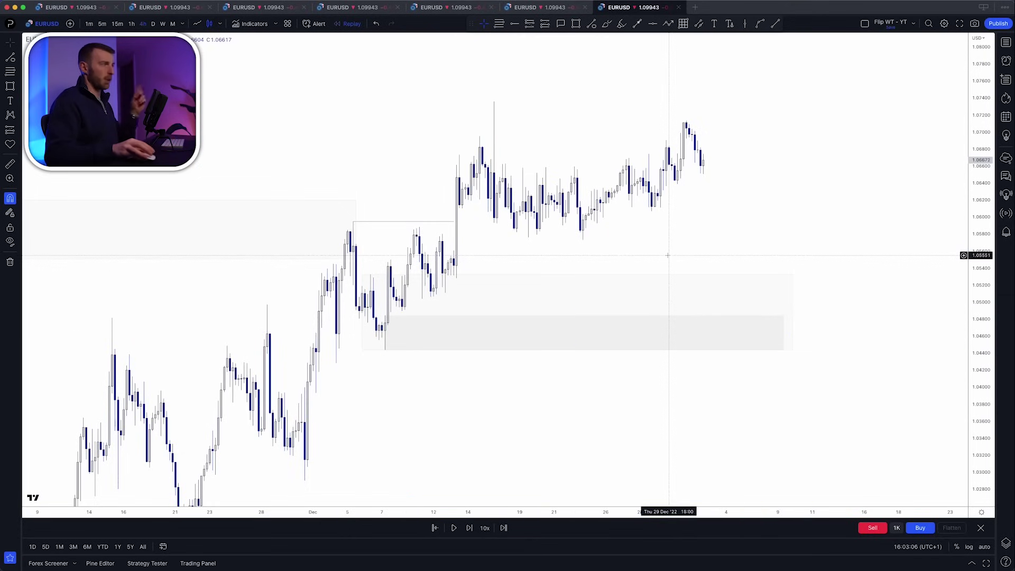
Brush a projected drop through the demand zones, the zones' lower edge and a rally from the latest candles, removing the strokes.
left_click(606, 24)
left_click_drag(741, 292, 791, 407)
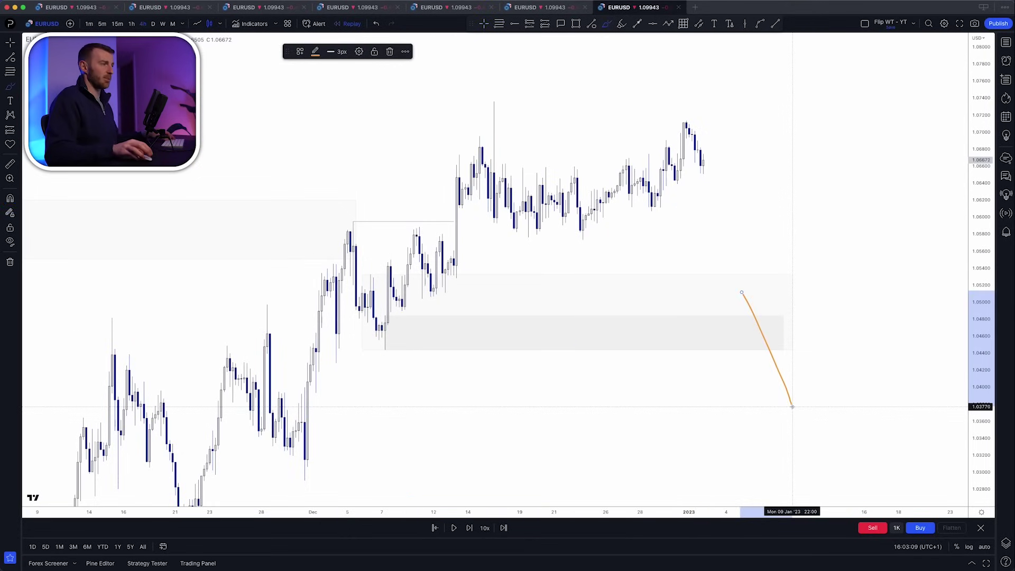
key("BackSpace")
mouse_move(363, 349)
left_mouse_down()
mouse_move(402, 360)
mouse_move(795, 351)
left_mouse_up()
mouse_move(702, 168)
left_mouse_down()
mouse_move(741, 288)
mouse_move(837, 42)
left_mouse_up()
key("ctrl+z")
key("ctrl+z")
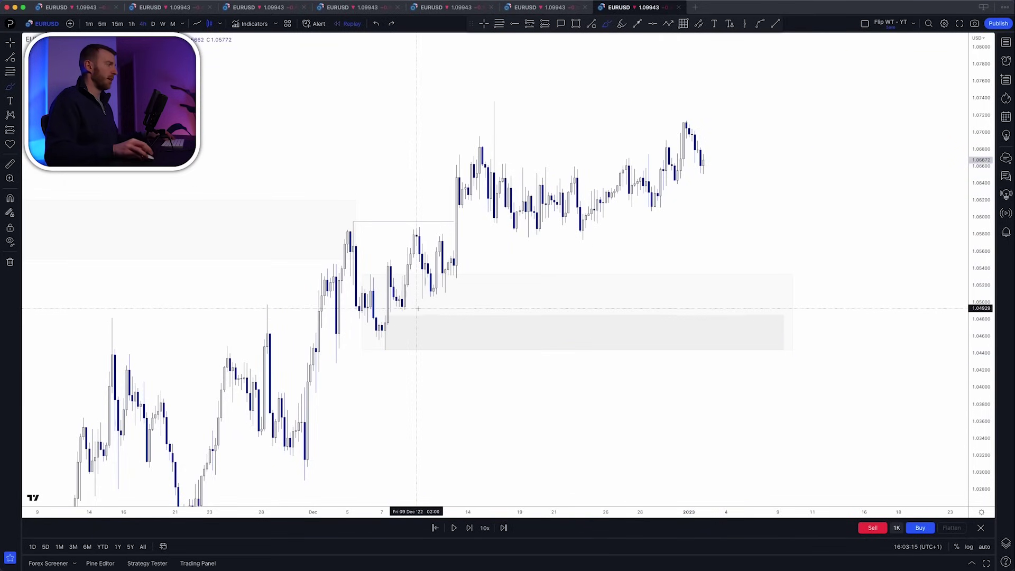
Circle the 7 December demand candles and brush the rally to 14 December, undoing the strokes.
scroll(417, 308, "up", 2)
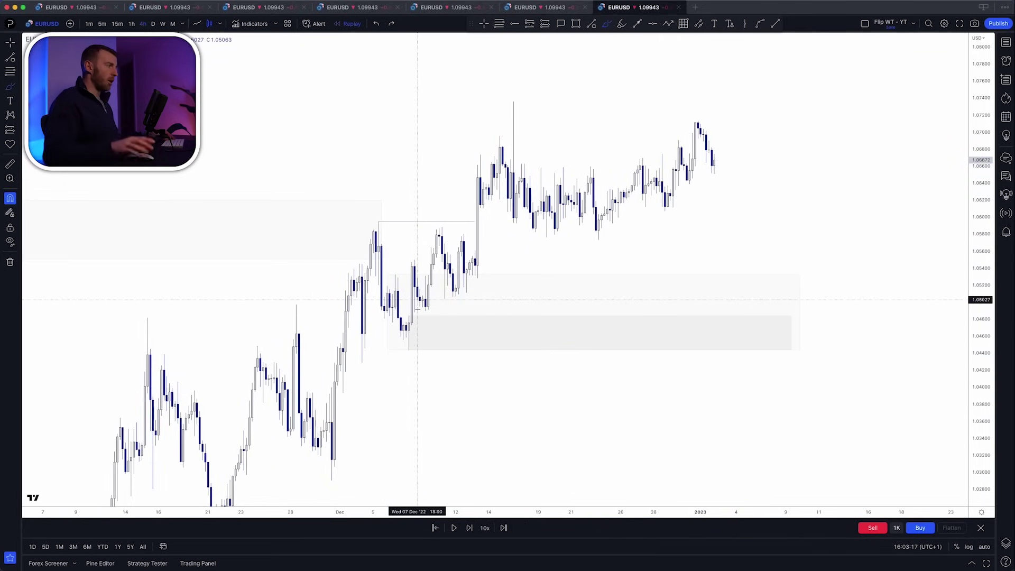
mouse_move(434, 319)
left_mouse_down()
mouse_move(407, 329)
mouse_move(488, 172)
left_mouse_up()
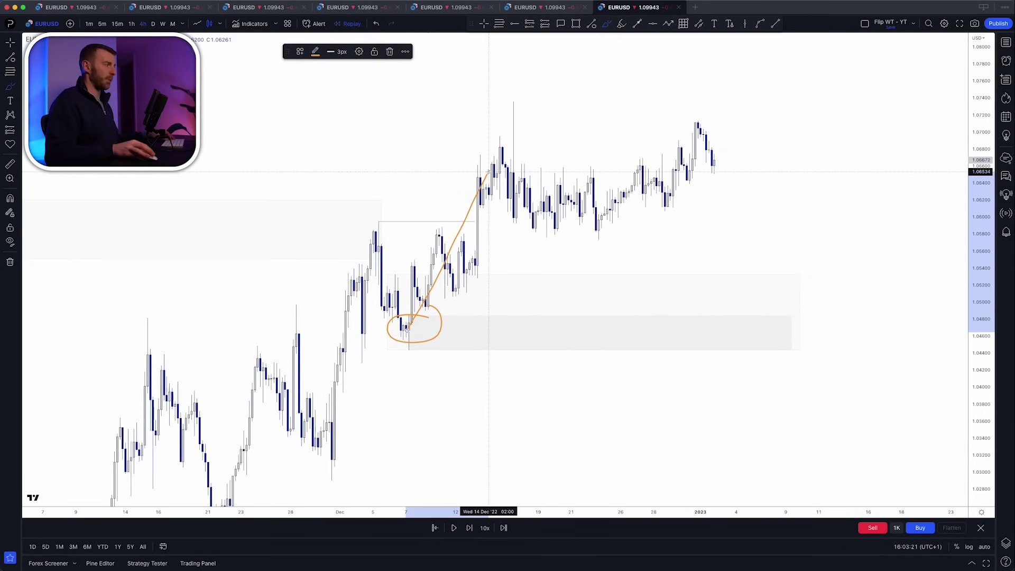
key("ctrl+z")
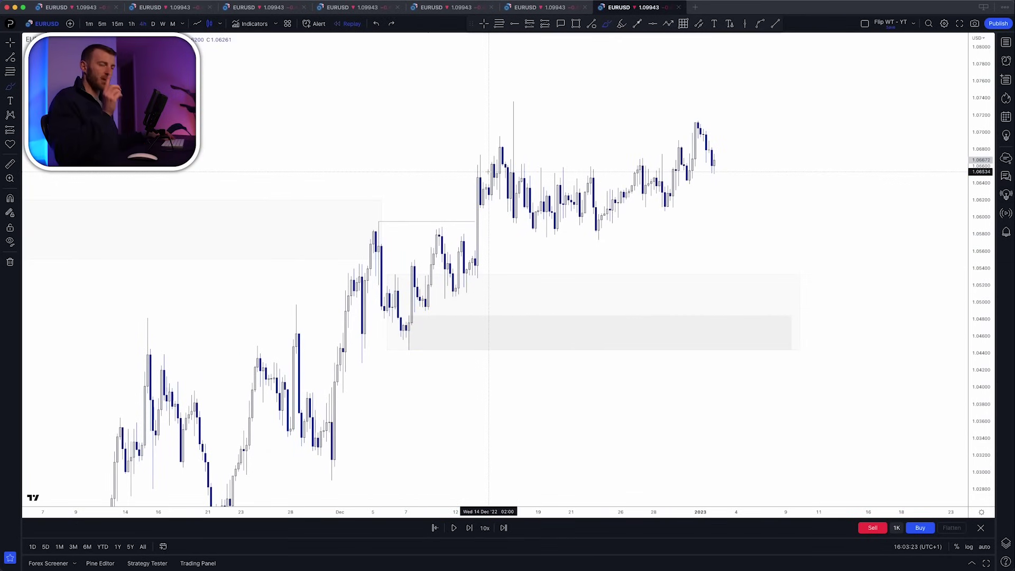
Brush the swing from the circled 5 December high and an arrow back along the supply zone, undoing the strokes.
key("super")
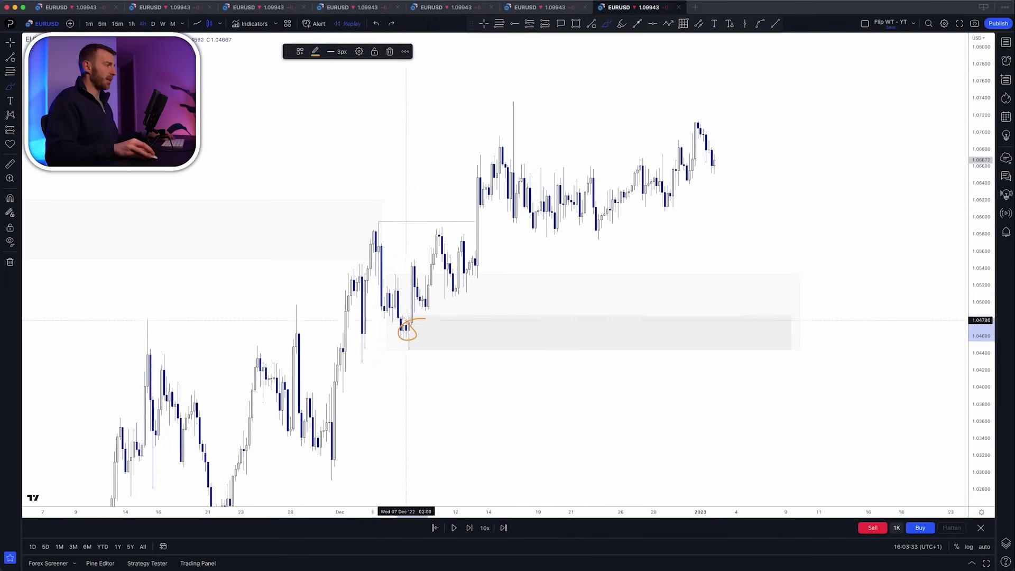
mouse_move(373, 226)
left_mouse_down()
mouse_move(411, 343)
mouse_move(494, 163)
left_mouse_up()
mouse_move(356, 225)
left_mouse_down()
mouse_move(382, 228)
mouse_move(364, 221)
mouse_move(381, 218)
mouse_move(251, 228)
mouse_move(288, 247)
left_mouse_up()
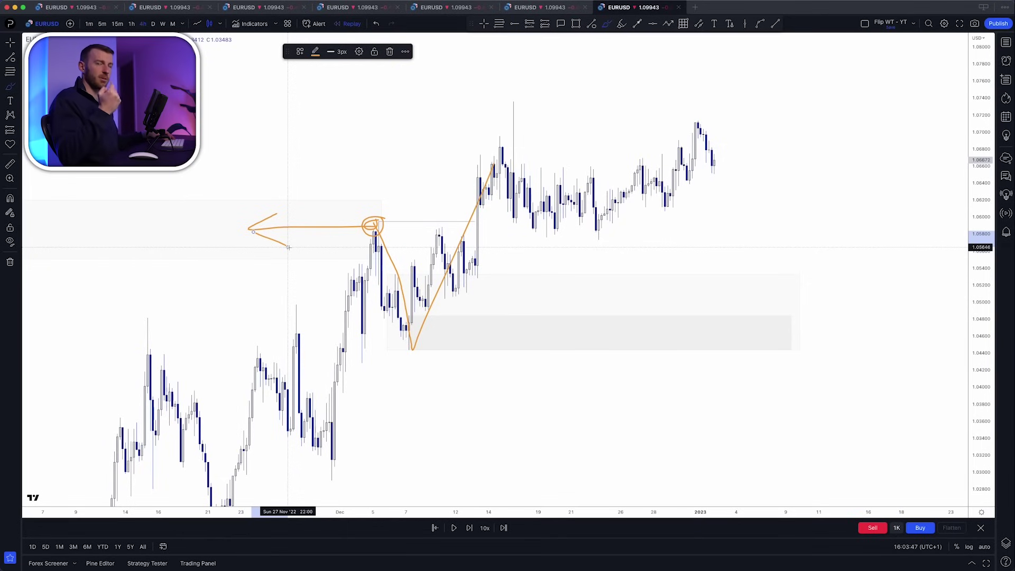
key("super+z")
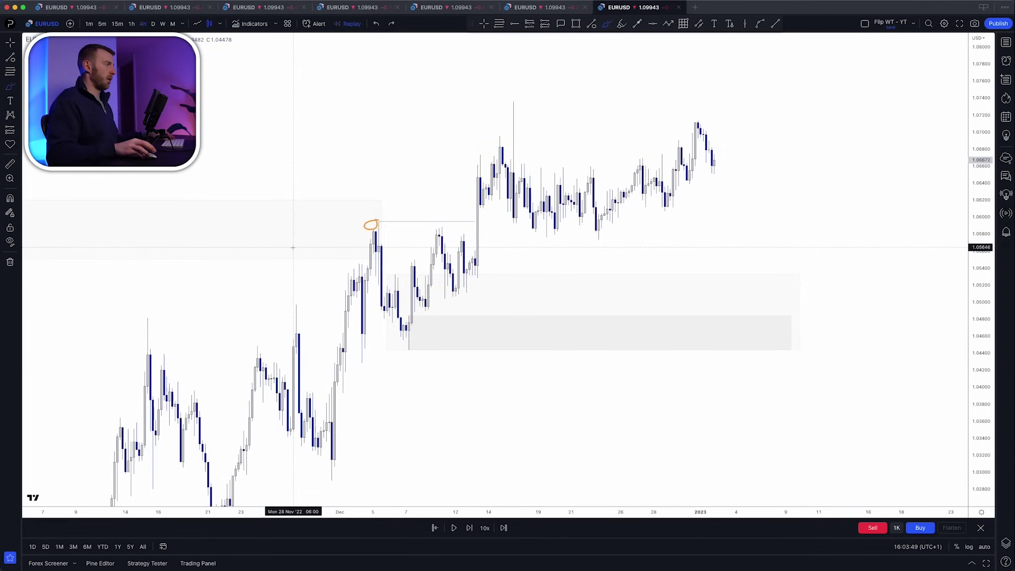
Draw a "4H" template rectangle from the 28 June candle inside the June supply zone, spanning about 1.0606 to 1.0571.
scroll(291, 244, "left", 10)
scroll(291, 245, "down", 8)
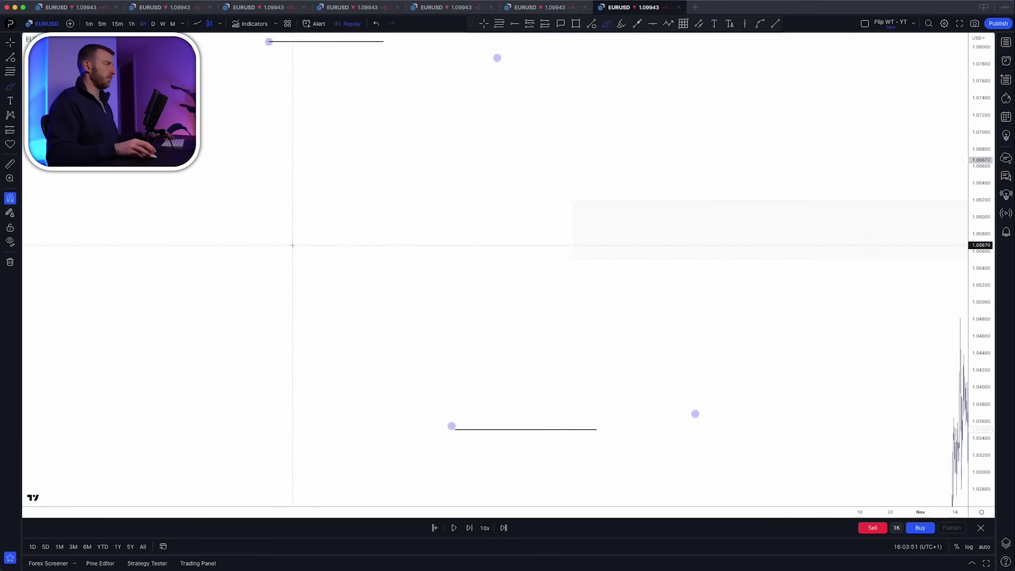
scroll(737, 199, "up", 10)
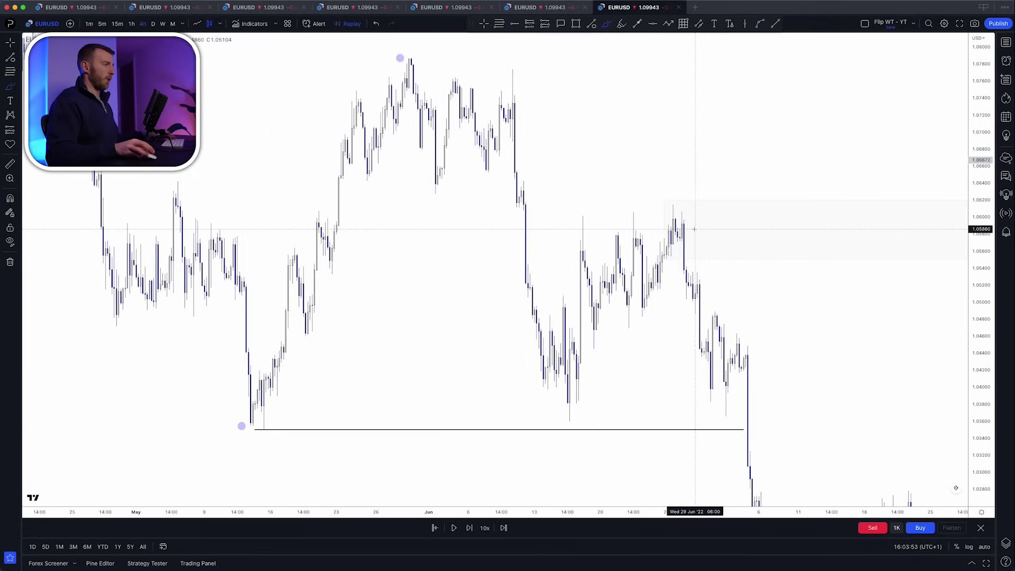
scroll(663, 176, "up", 3)
left_click(574, 24)
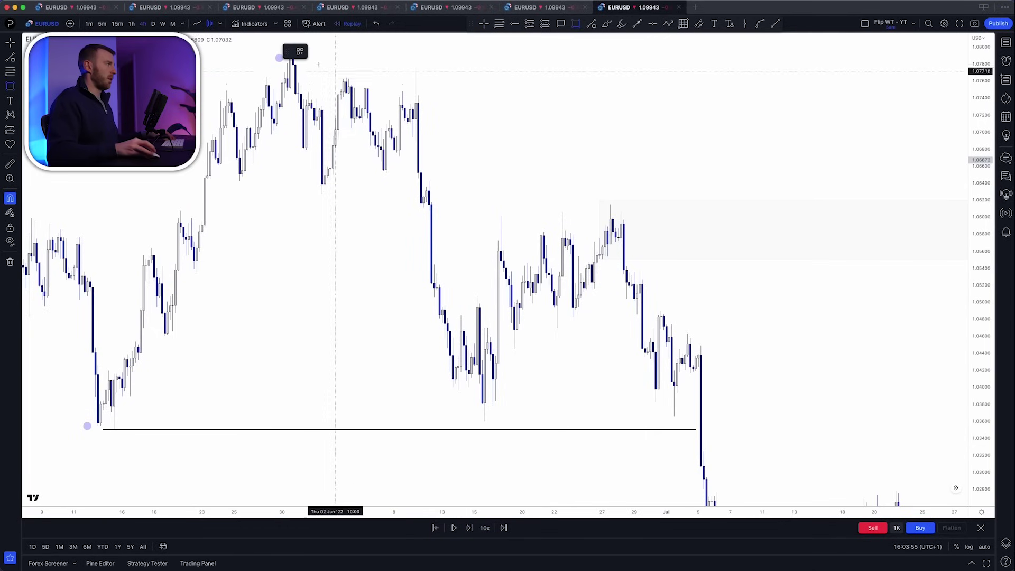
left_click(296, 52)
left_click(319, 101)
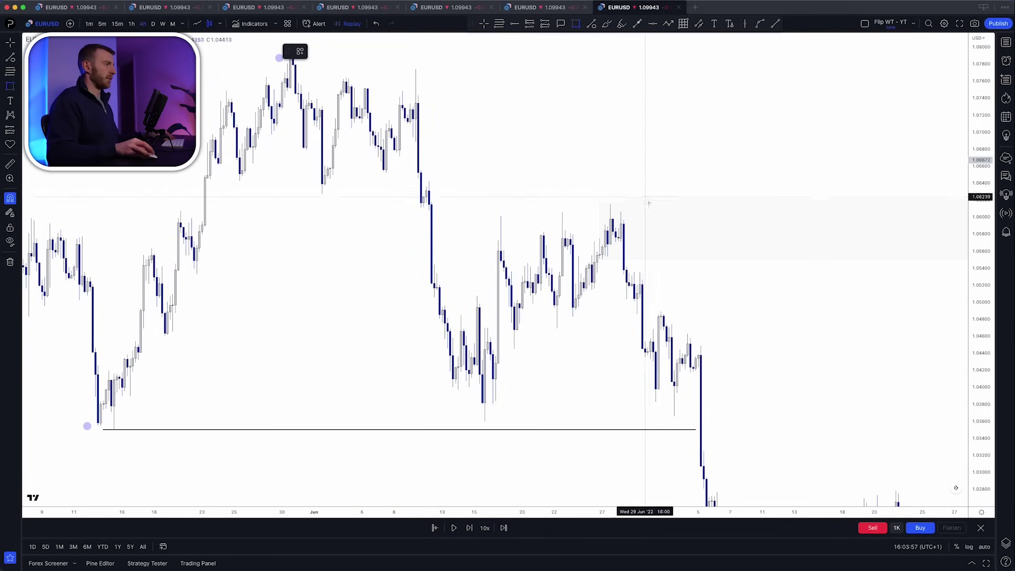
left_click(620, 211)
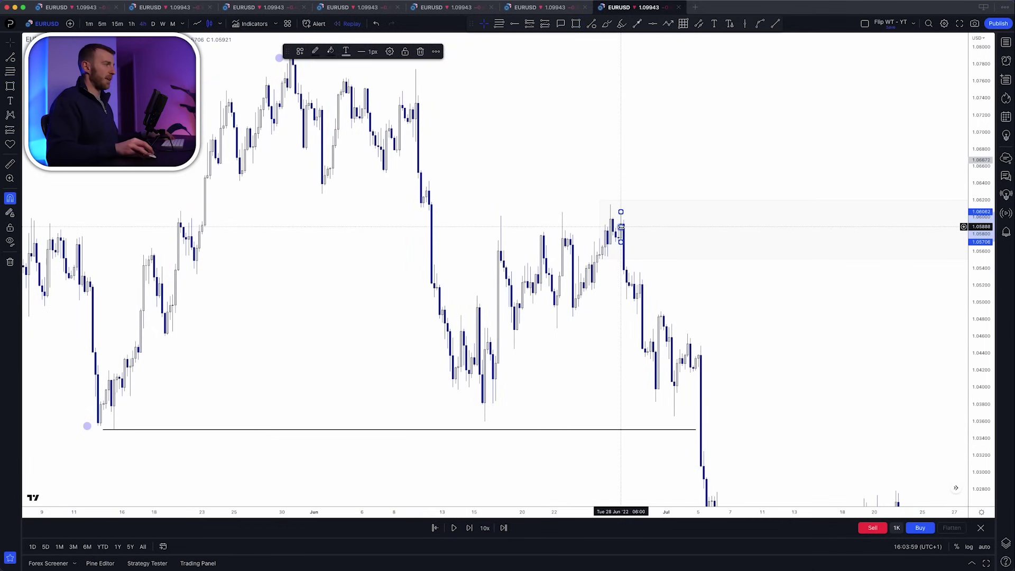
left_click(852, 242)
left_click(652, 243)
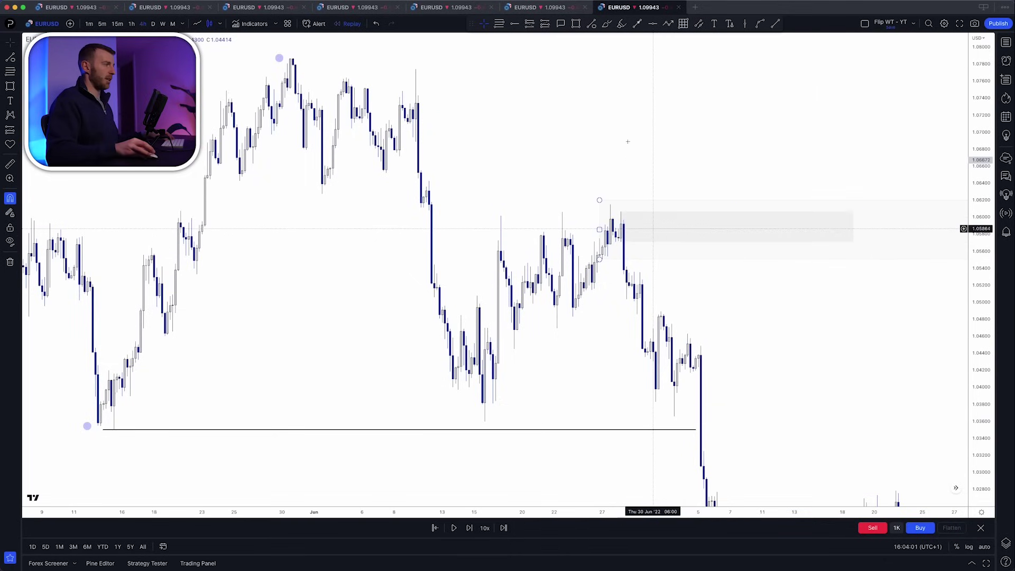
Brush the sell-off from the 28 June supply candle into early July, undoing the stroke.
left_click(605, 23)
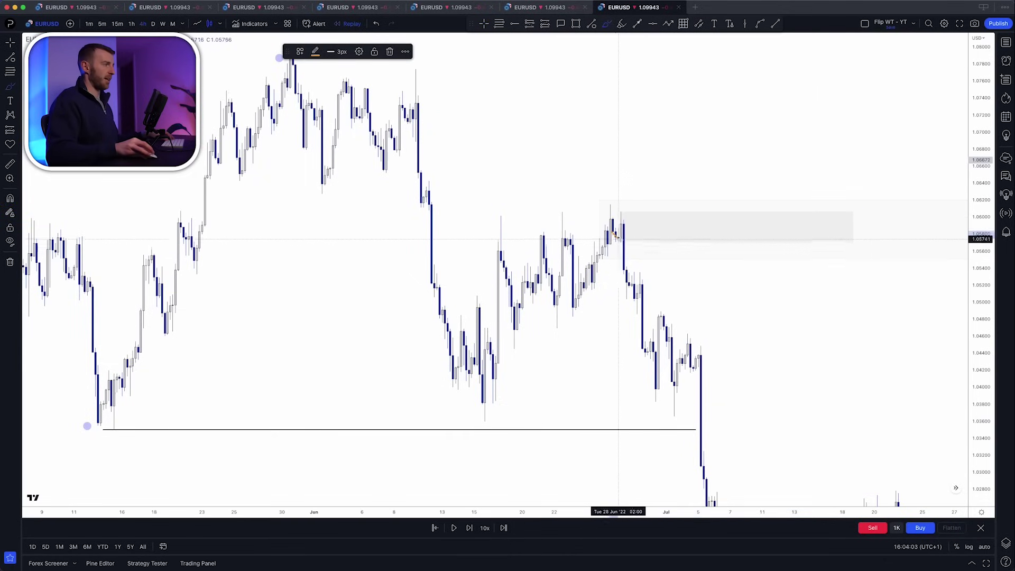
mouse_move(622, 226)
left_mouse_down()
mouse_move(657, 296)
mouse_move(705, 501)
left_mouse_up()
key("ctrl+z")
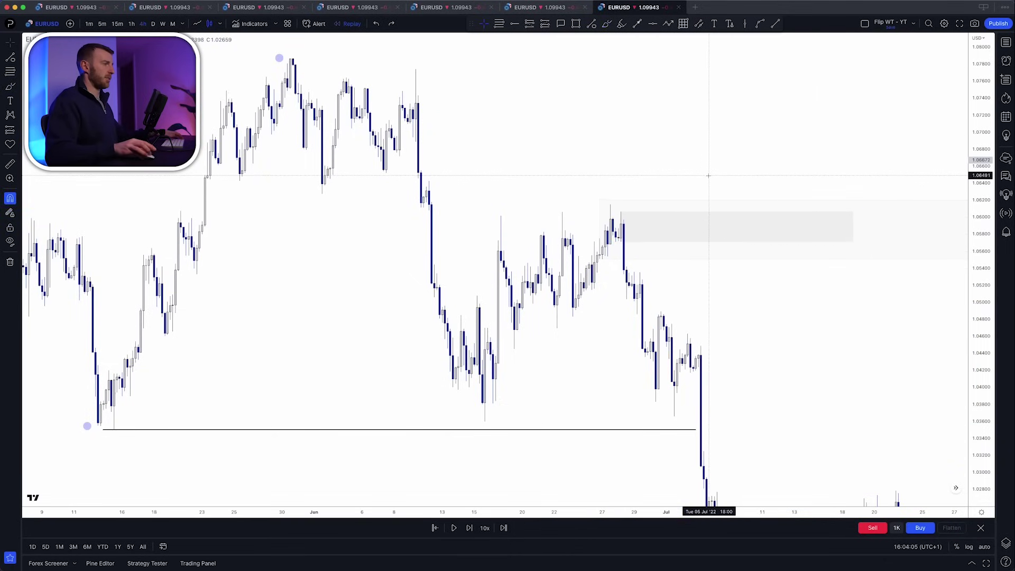
Extend the June 4-hour supply rectangle to the 5 December high.
scroll(708, 175, "down", 3)
scroll(708, 176, "right", 10)
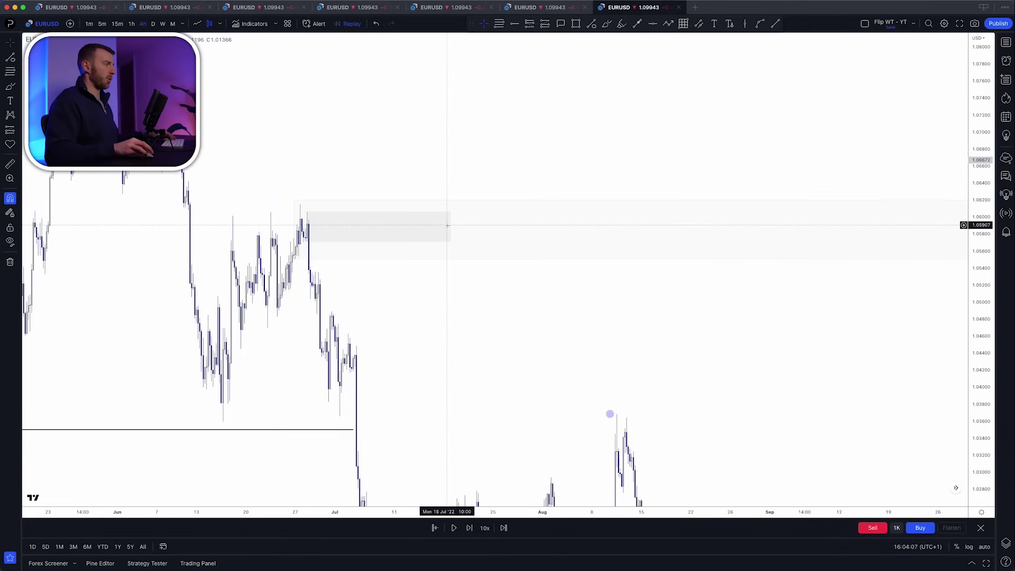
left_click_drag(448, 226, 965, 243)
scroll(738, 176, "right", 15)
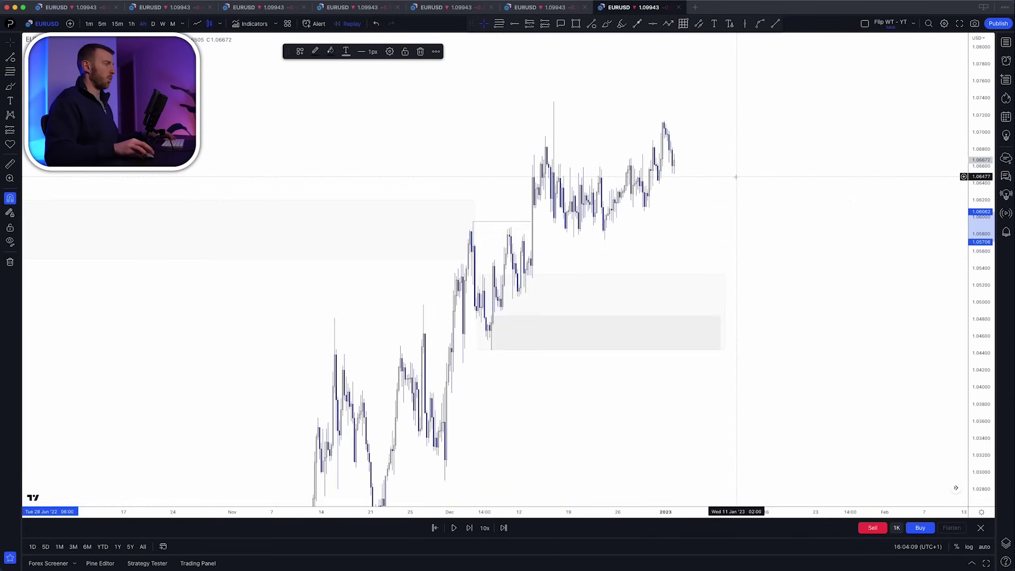
scroll(92, 249, "left", 4)
left_click_drag(78, 228, 545, 226)
left_click(559, 188)
Brush the rally into the circled 5 December supply reaction, the 7 December pullback, the level at the 2 December low and the mid-December rally.
scroll(560, 189, "up", 5)
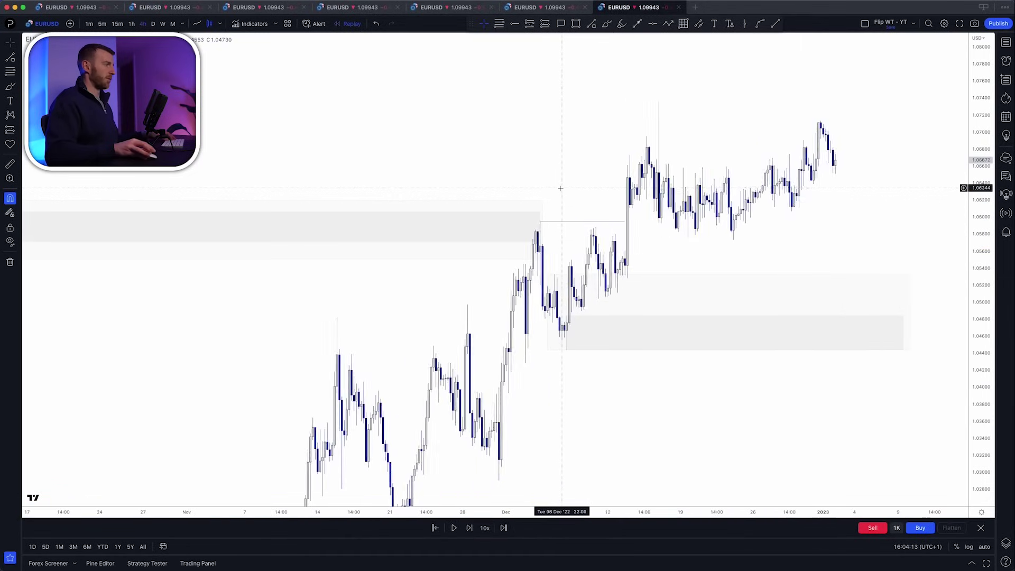
scroll(560, 189, "up", 1)
left_click_drag(561, 188, 491, 162)
scroll(562, 105, "right", 10)
scroll(564, 106, "left", 9)
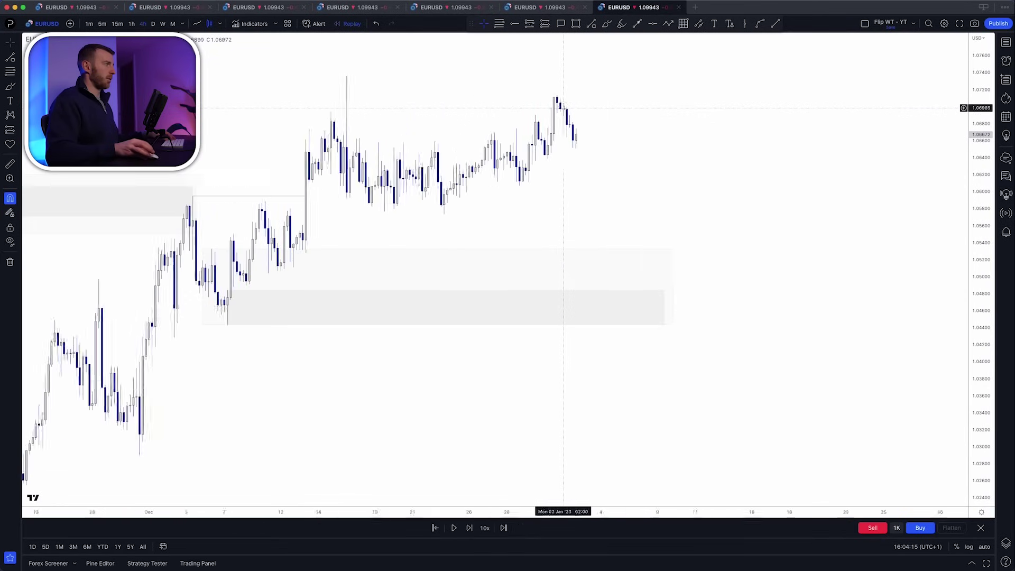
left_click(606, 23)
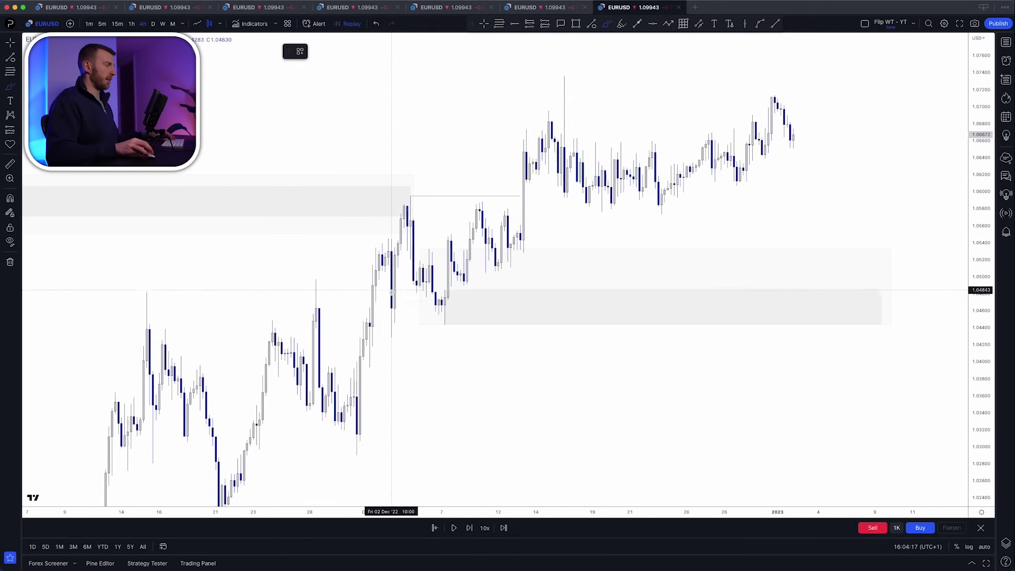
mouse_move(394, 294)
left_mouse_down()
mouse_move(410, 200)
mouse_move(429, 201)
mouse_move(416, 195)
left_mouse_up()
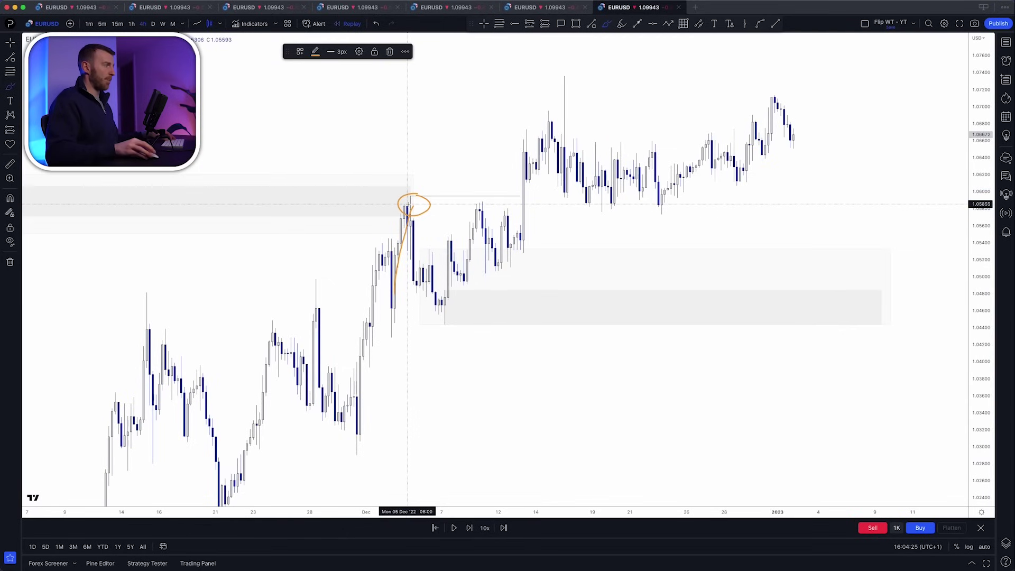
mouse_move(407, 203)
left_mouse_down()
mouse_move(447, 323)
mouse_move(357, 339)
mouse_move(426, 341)
left_mouse_up()
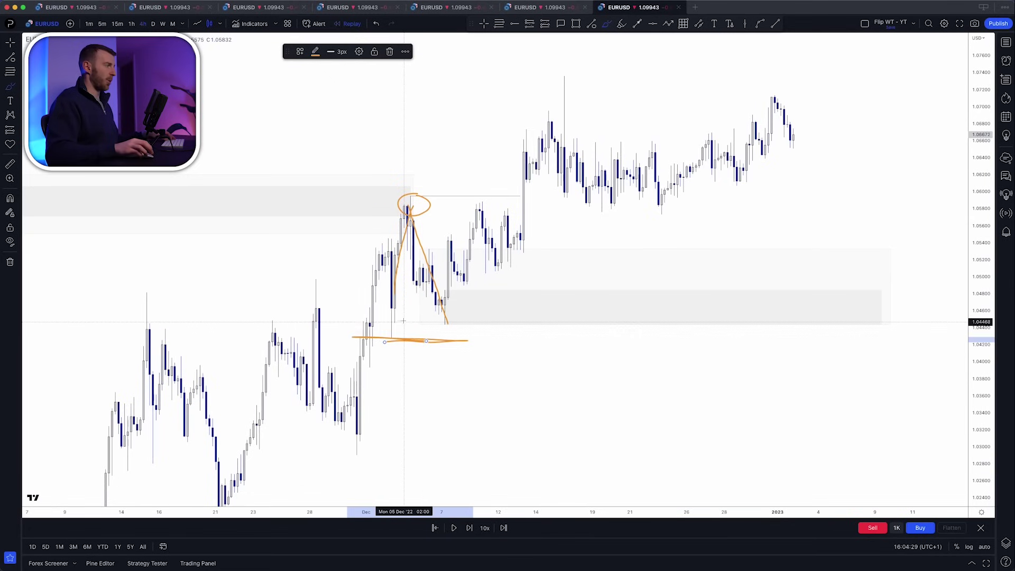
scroll(403, 320, "up", 3)
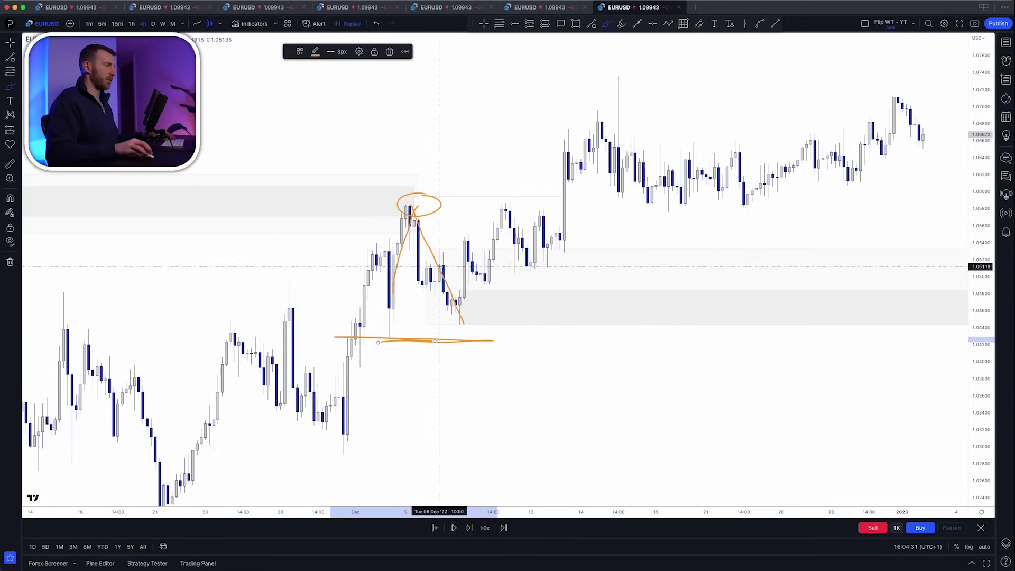
left_click_drag(458, 320, 584, 169)
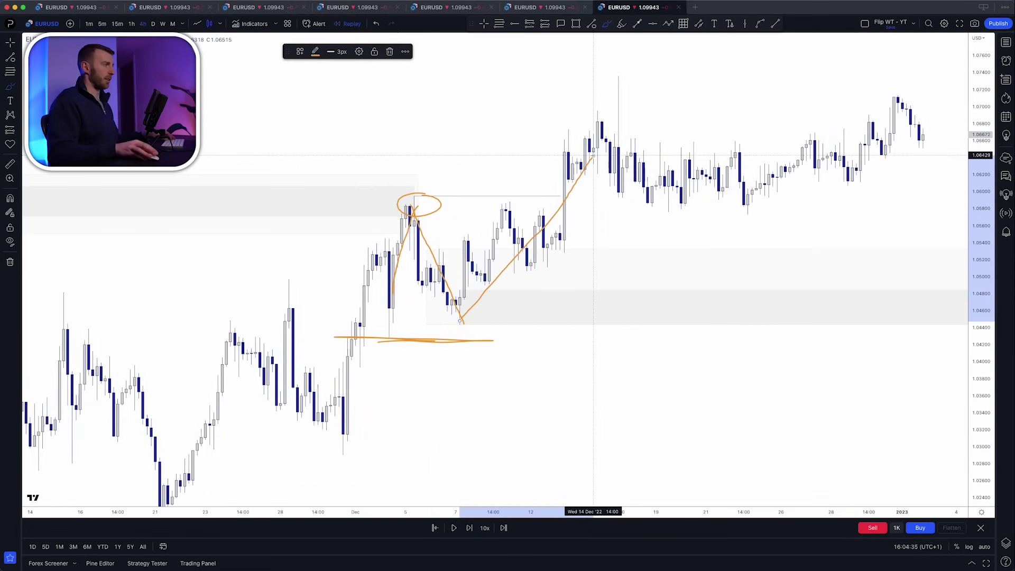
Undo the brush strokes marking the 5 December reaction, the pullback, the 2 December low level and the mid-December rally.
key("super+z")
key("super+z")
key("super+z")
key("super+z")
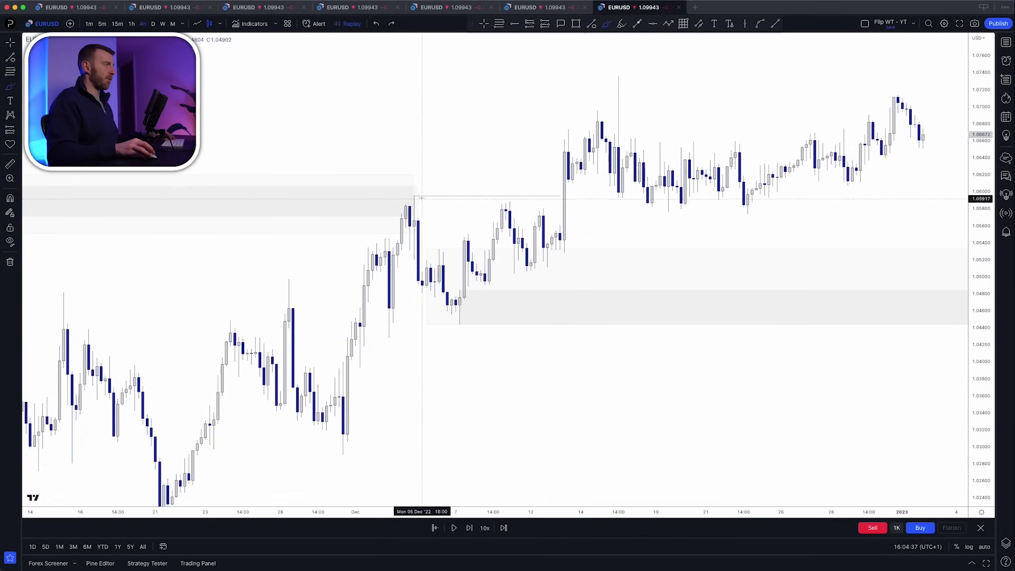
Brush circles at the 5 December high and 7 December low, level lines extending from both, and the sell-off between them.
left_click_drag(416, 195, 402, 199)
left_click_drag(456, 322, 463, 319)
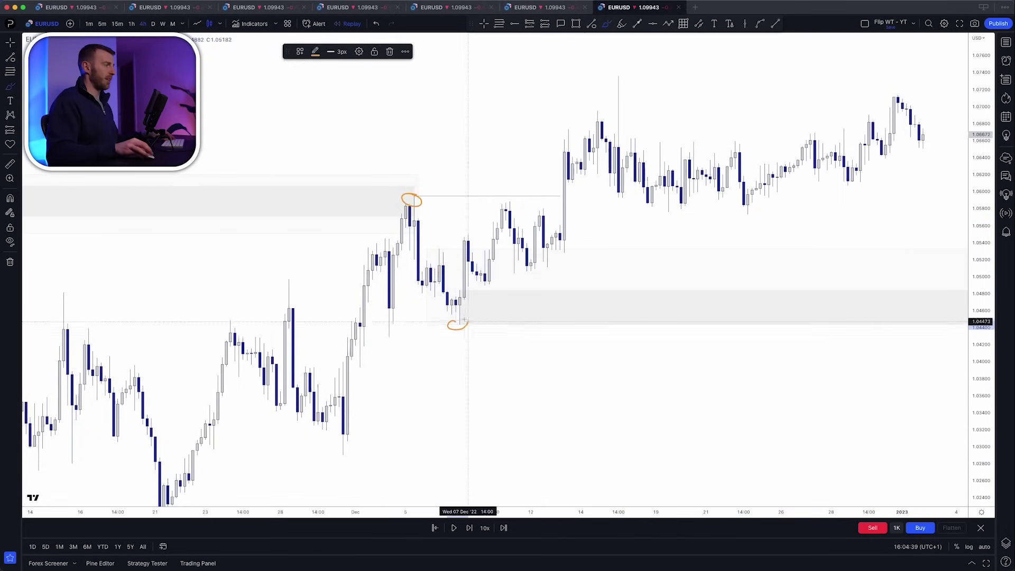
left_click_drag(432, 197, 714, 192)
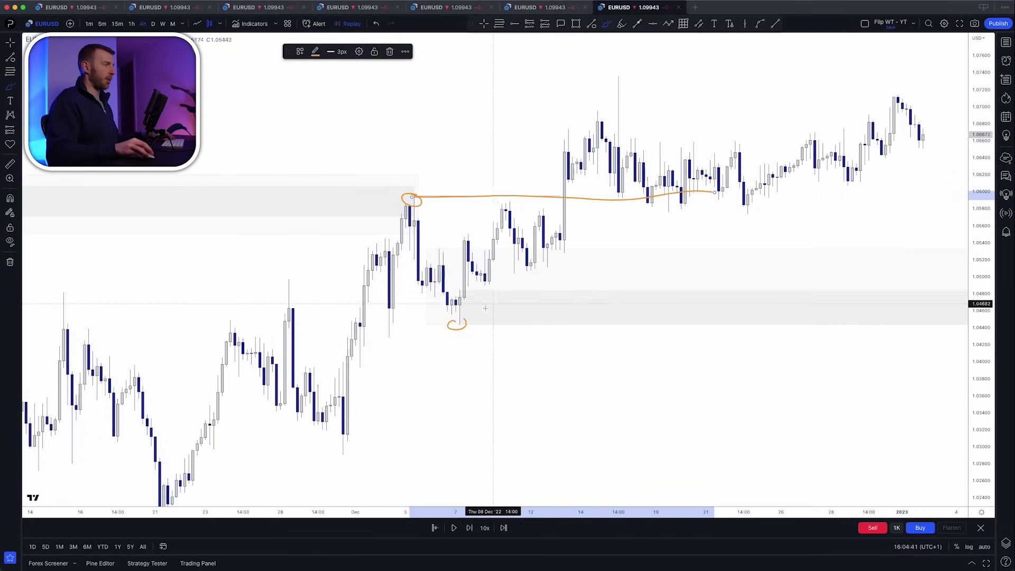
left_click_drag(452, 322, 827, 309)
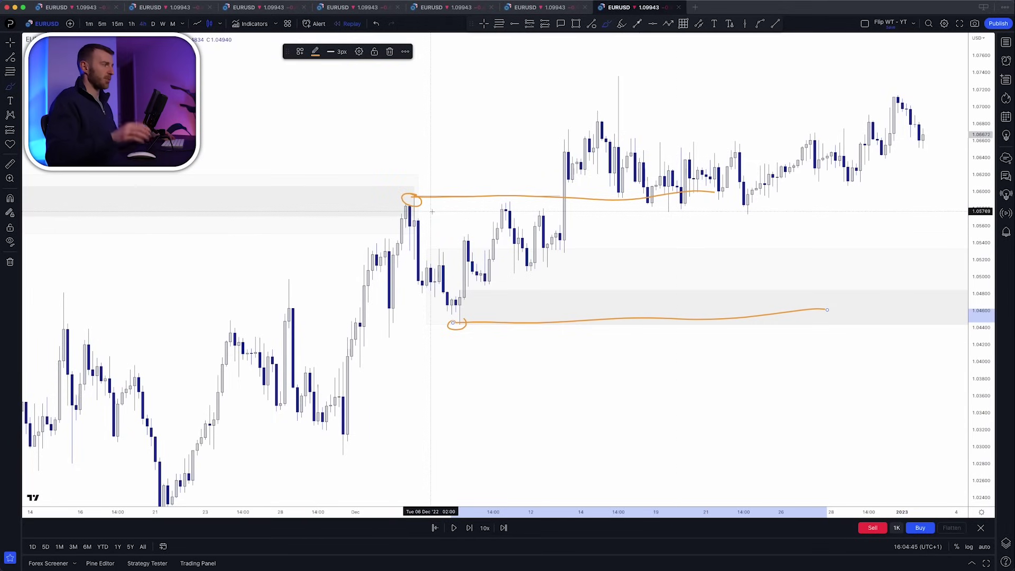
mouse_move(406, 197)
left_mouse_down()
mouse_move(443, 291)
mouse_move(473, 317)
mouse_move(476, 307)
left_mouse_up()
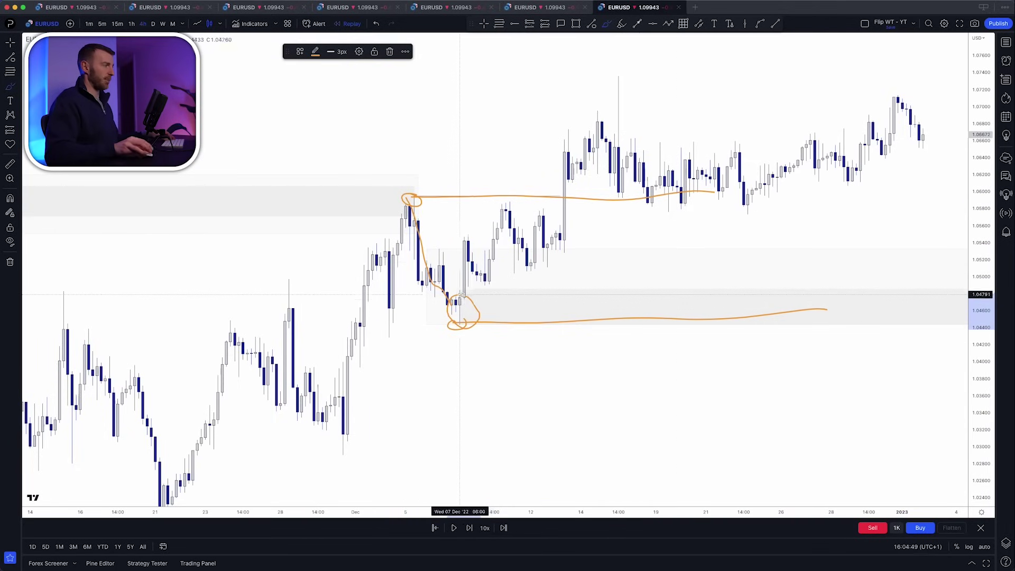
Undo the circles, level lines and sell-off stroke around the 5 December high and 7 December low.
key("ctrl+z")
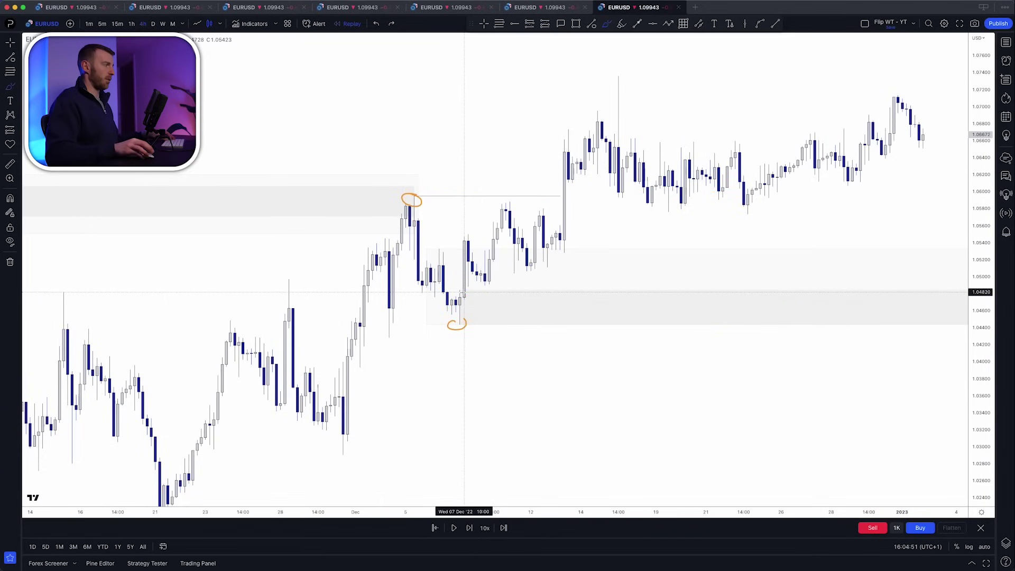
key("ctrl+z")
scroll(464, 293, "down", 3)
left_click_drag(464, 292, 278, 343)
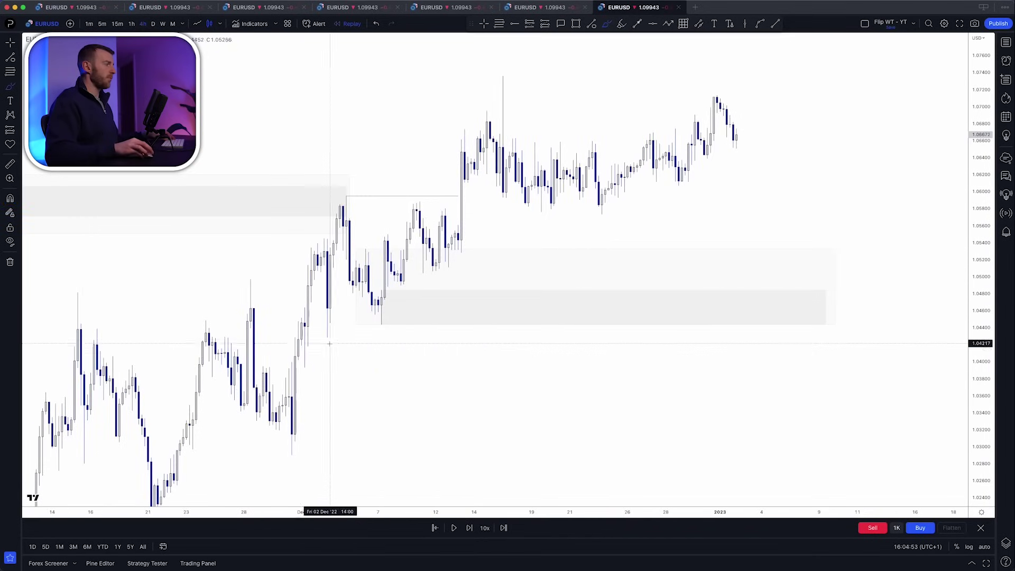
Brush-mark the 7 December low, its underside and the rally above it, and undo the marks.
mouse_move(362, 317)
left_mouse_down()
mouse_move(391, 328)
mouse_move(487, 135)
left_mouse_up()
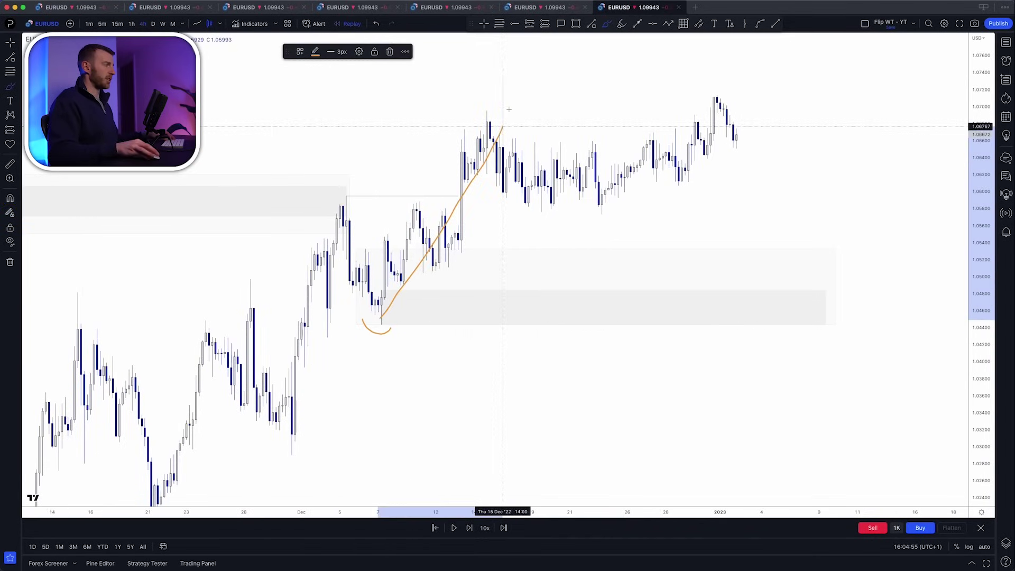
key("ctrl+z")
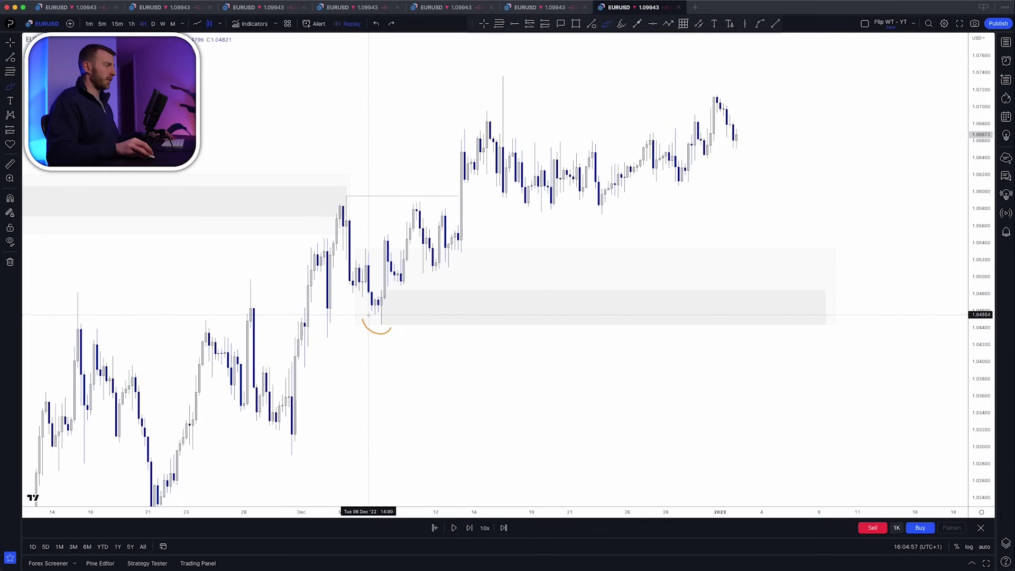
left_click_drag(372, 314, 478, 255)
key("ctrl+z")
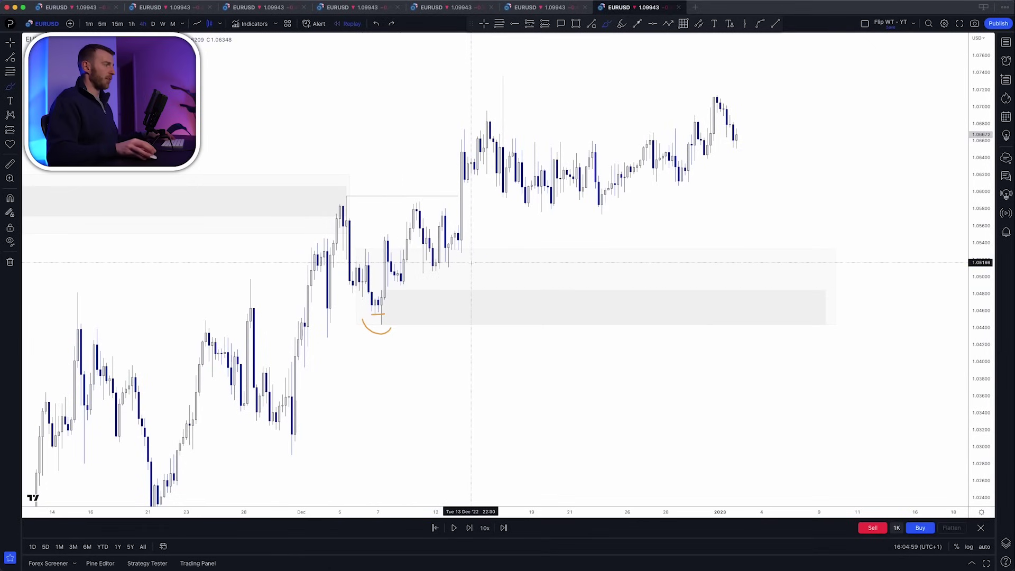
Place a rectangle zone starting at the 13 December candle, spanning 1.05607 to 1.05280 and ending around 6 January.
left_click(437, 291)
left_click_drag(437, 291, 457, 225)
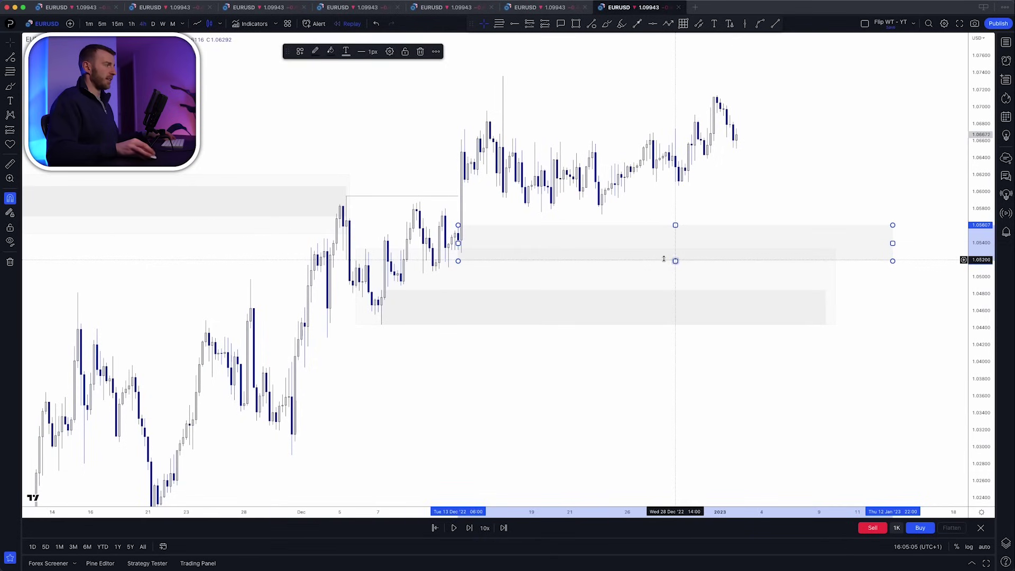
mouse_move(670, 261)
left_mouse_down()
mouse_move(675, 244)
mouse_move(675, 252)
left_mouse_up()
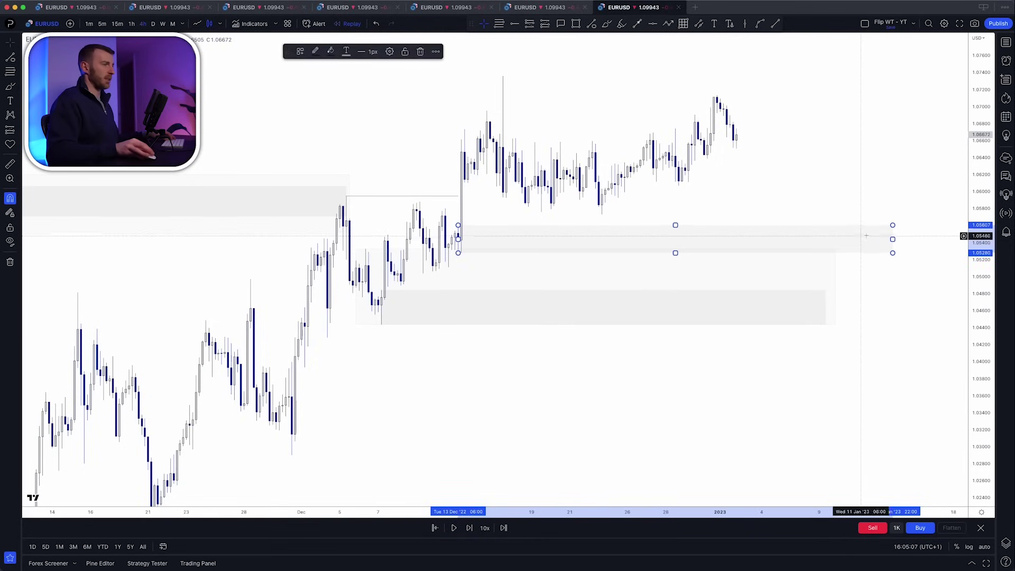
left_click_drag(891, 242, 784, 223)
left_click(625, 40)
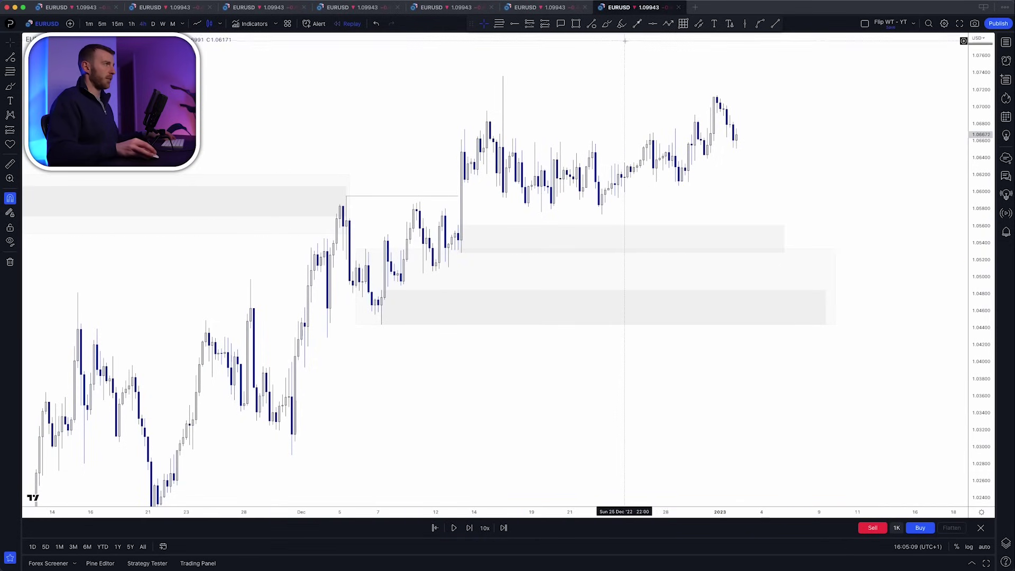
Brush-mark the 13 December low and the rally breaking above the earlier high, and undo the marks.
left_click(606, 24)
mouse_move(413, 282)
left_mouse_down()
mouse_move(470, 259)
mouse_move(404, 282)
mouse_move(480, 257)
left_mouse_up()
key("super+z")
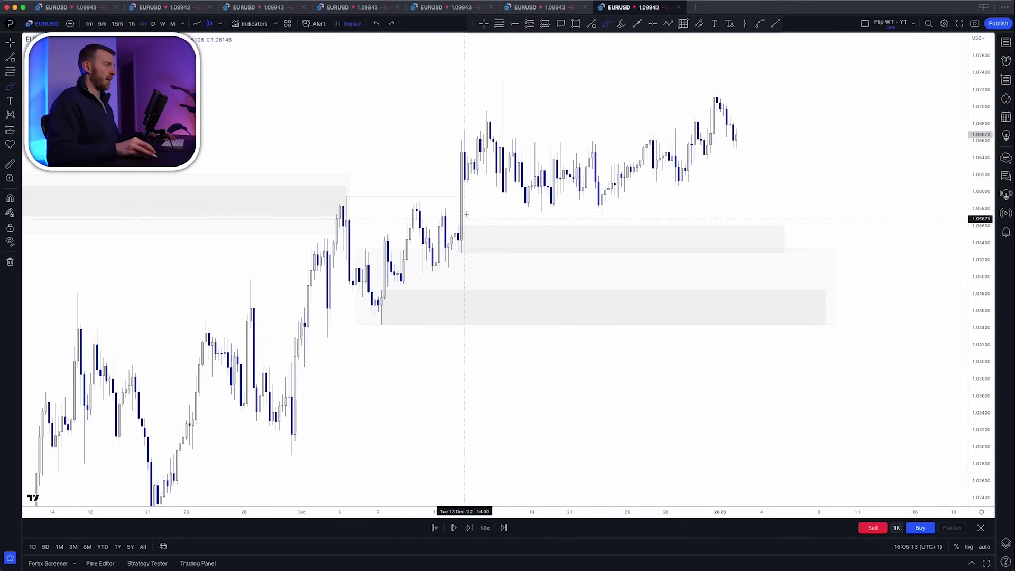
left_click_drag(464, 205, 449, 210)
key("super+z")
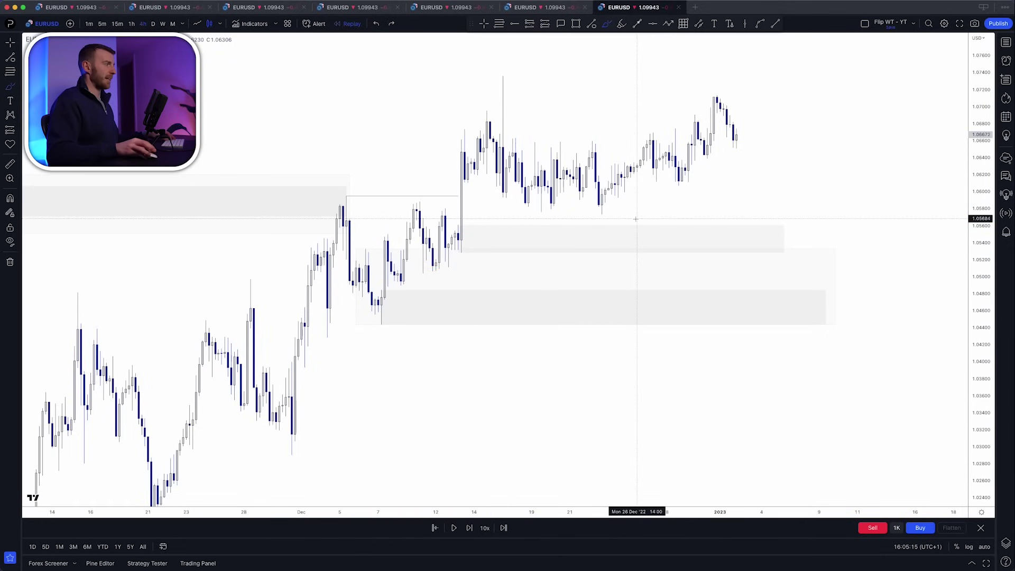
key("Escape")
Advance the replay on the 4-hour chart until price drops into the new upper zone.
left_click_drag(983, 326, 983, 241)
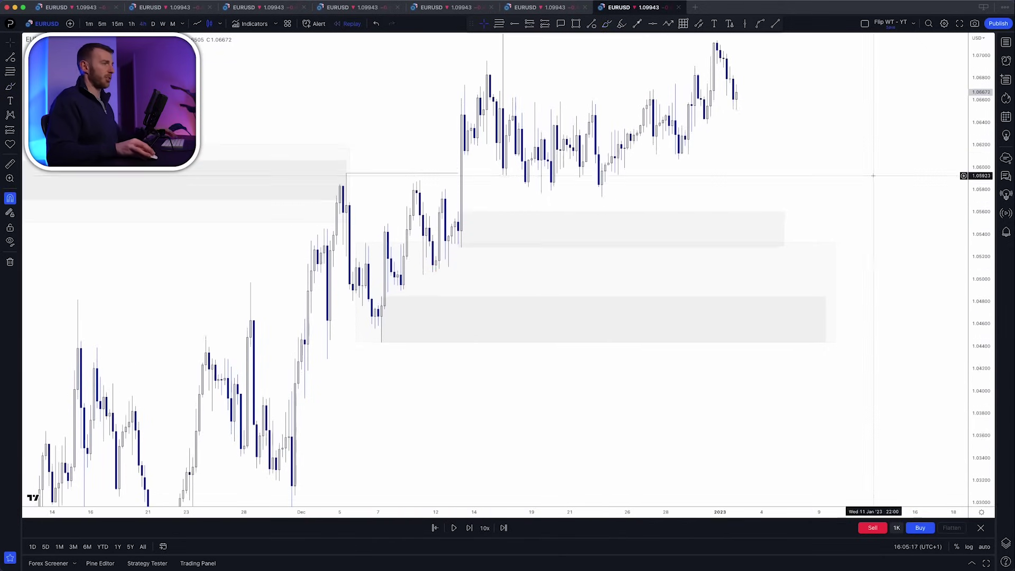
left_click_drag(825, 165, 806, 223)
scroll(755, 199, "right", 2)
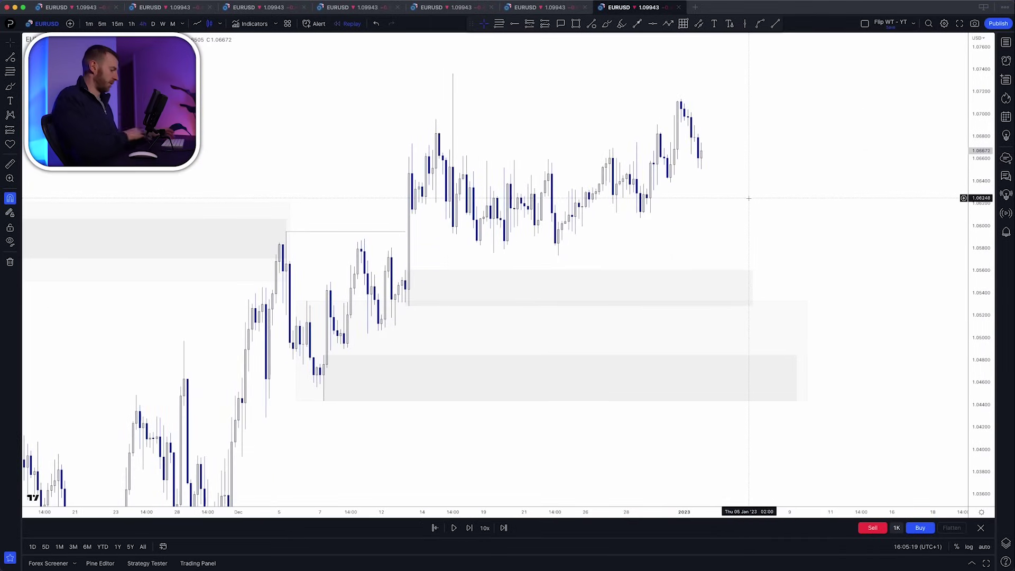
key("shift+Right")
key("shift+Right")
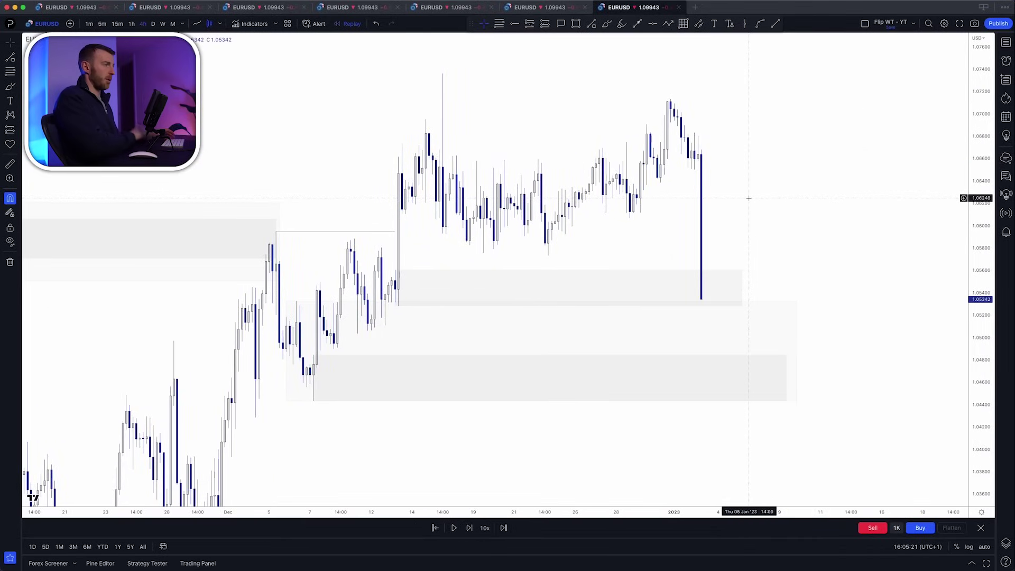
key("shift+Right")
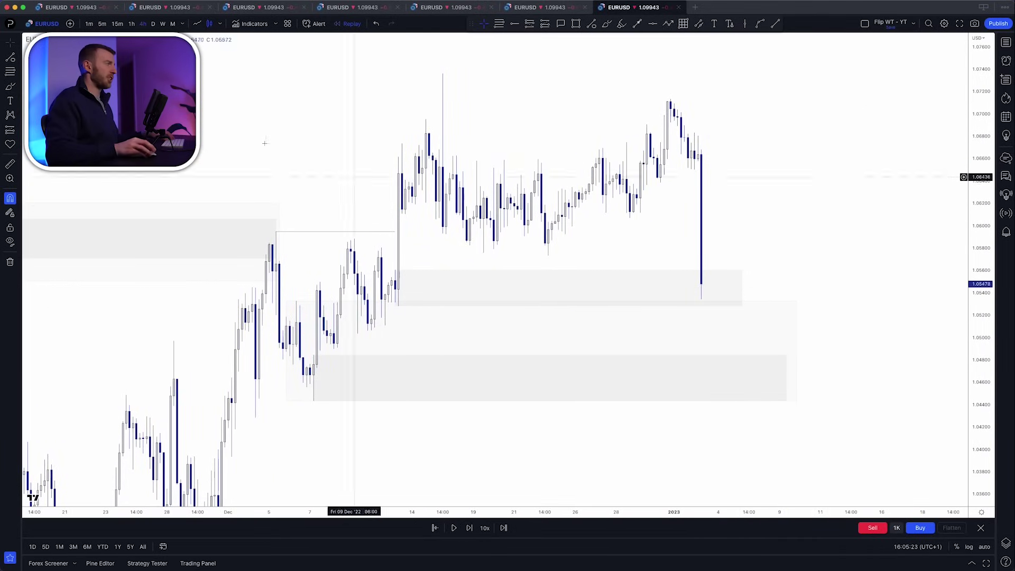
Examine the drop on 3 January on the 15-minute chart.
left_click(117, 25)
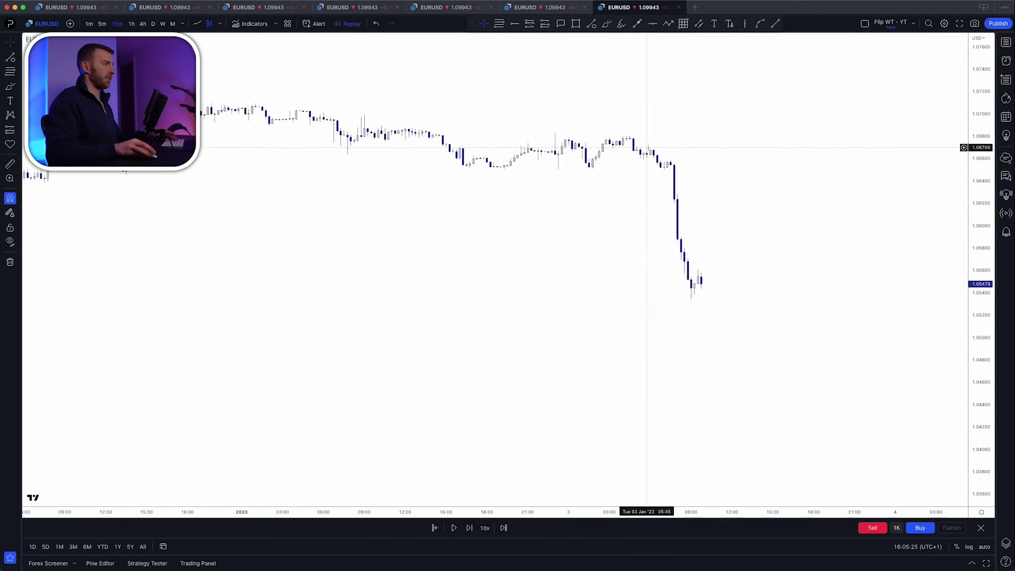
scroll(617, 217, "up", 3)
scroll(617, 218, "right", 3)
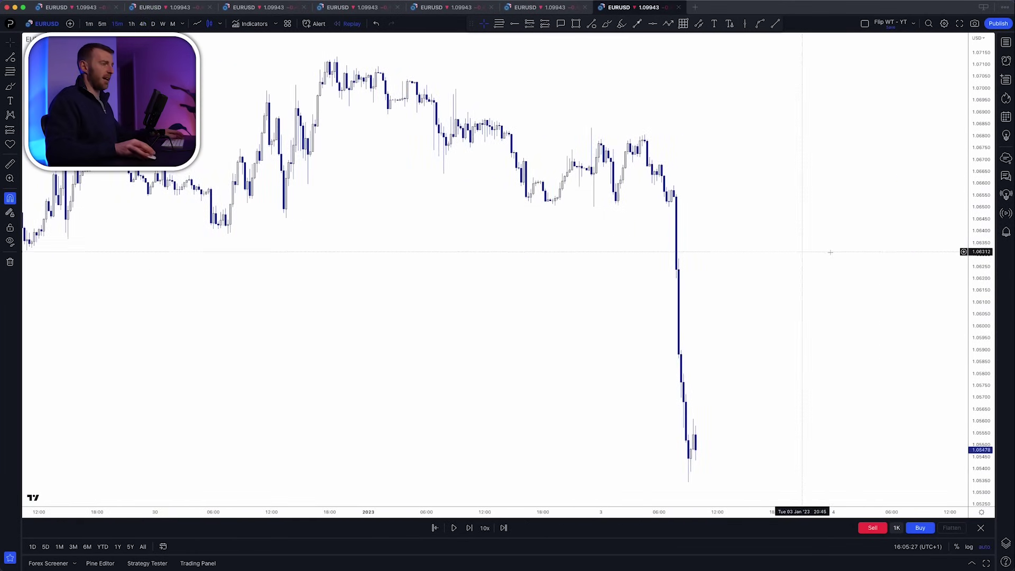
On the 4-hour chart, shorten the upper zone to 4 January and apply the 4H drawing template to it.
left_click(143, 24)
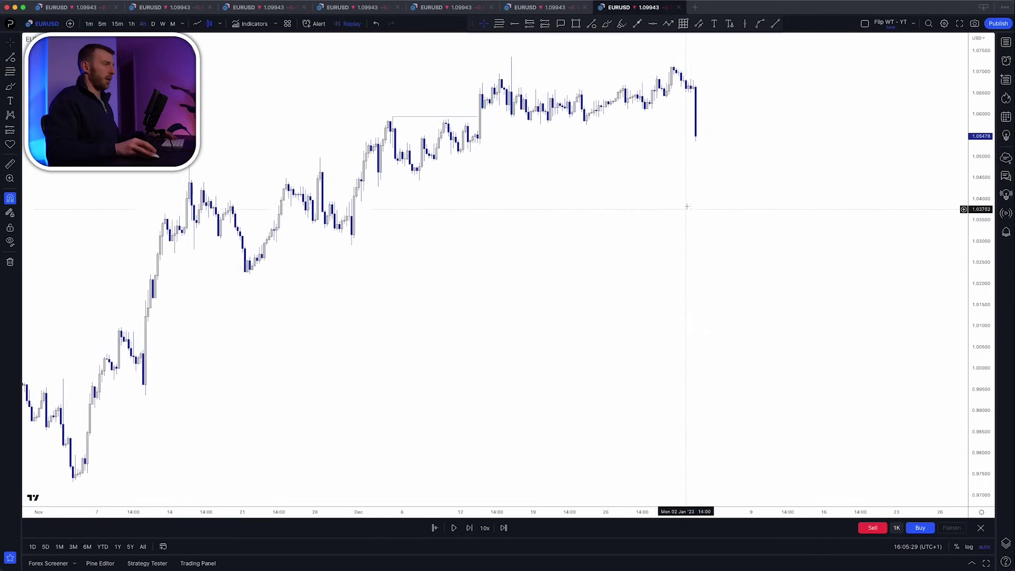
left_click_drag(725, 138, 713, 138)
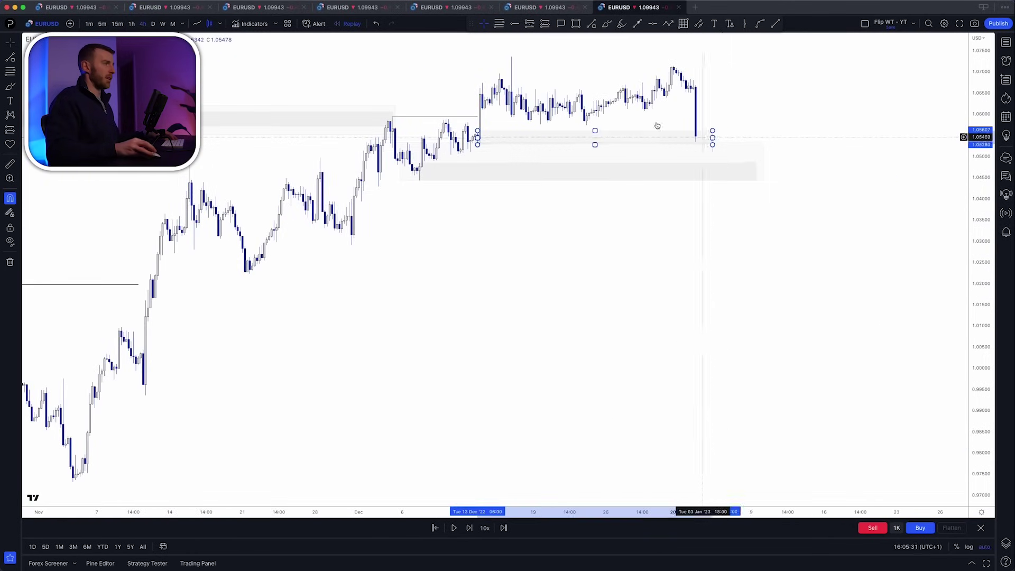
left_click(299, 52)
left_click(303, 112)
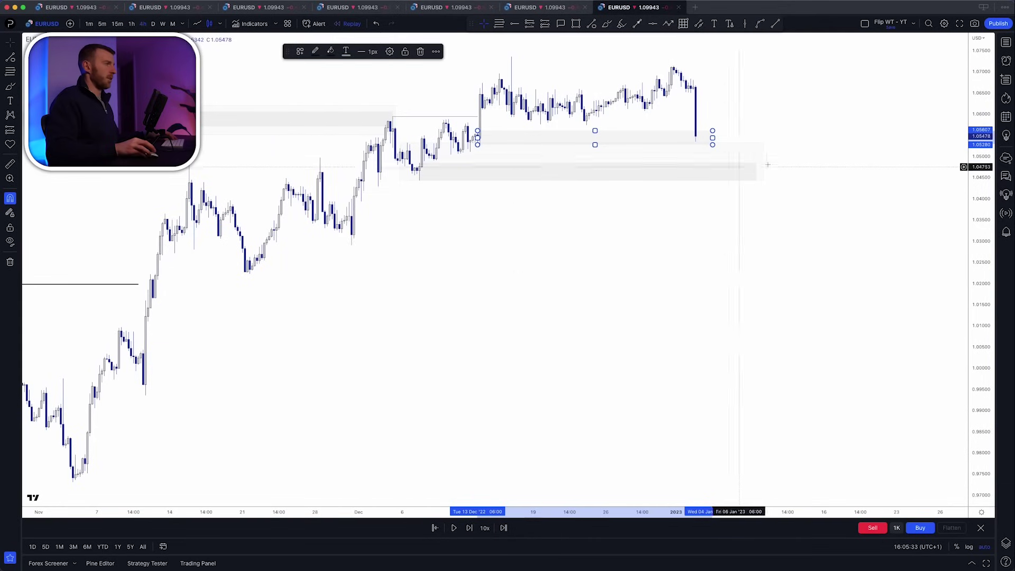
Shorten the darker lower zone to 4 January 14:00 and apply the 4H drawing template to it.
left_click(754, 172)
left_click_drag(754, 173, 714, 172)
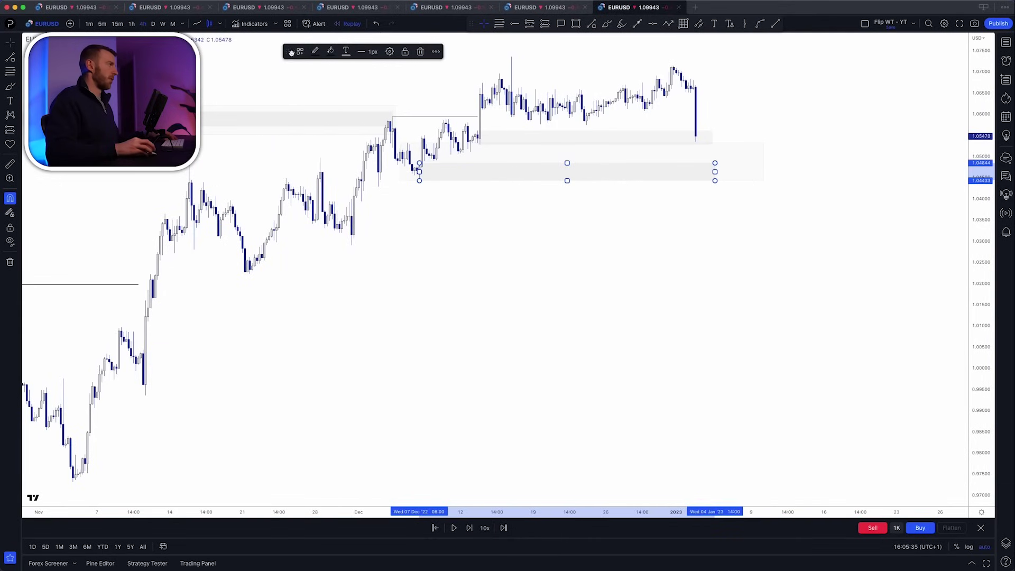
left_click(299, 51)
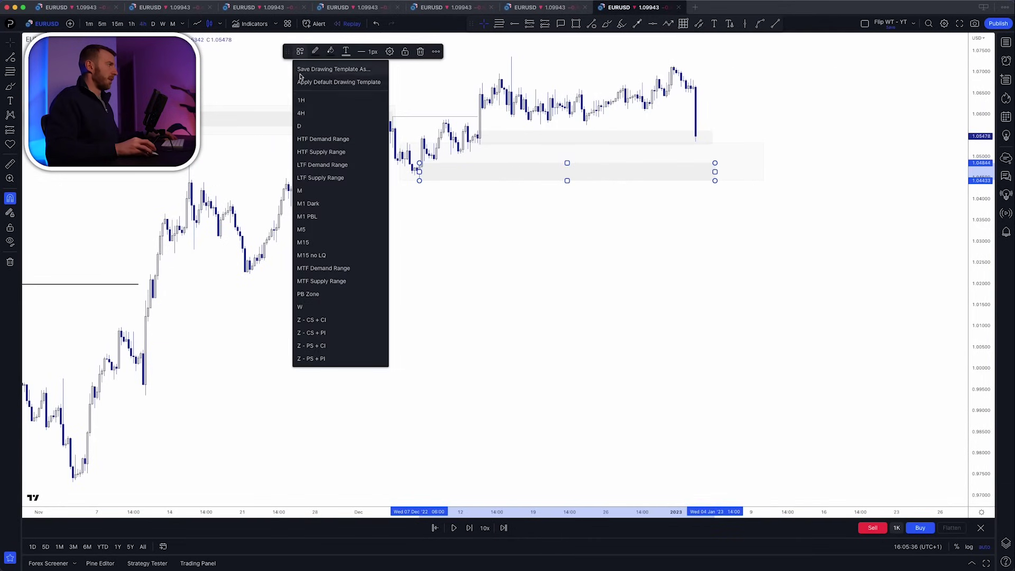
left_click(300, 112)
key("Escape")
Switch to the 15-minute chart and advance the replay until price wicks below the upper zone's lower edge.
left_click(119, 24)
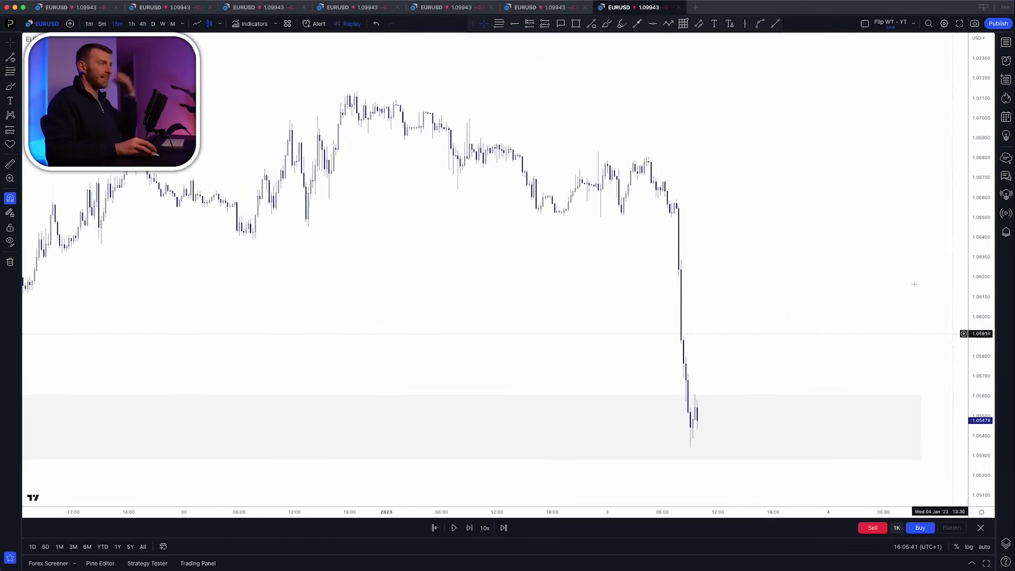
left_click_drag(856, 238, 673, 195)
scroll(843, 286, "up", 1)
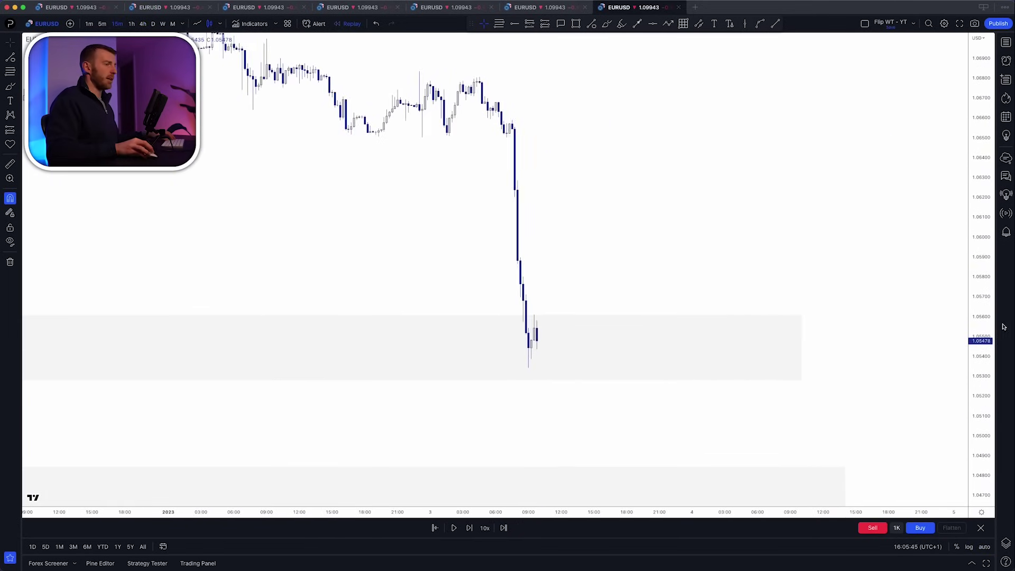
left_click_drag(981, 323, 981, 268)
key("shift+Right")
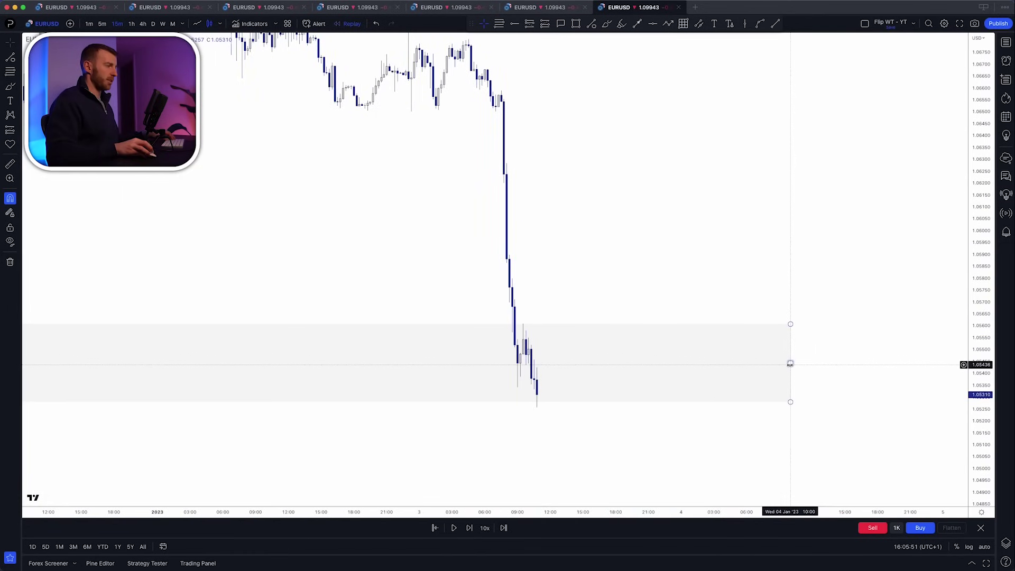
Shorten the upper zone so its right edge ends at the latest candle, 3 January 10:45.
left_click_drag(790, 363, 722, 336)
left_click_drag(972, 379, 970, 321)
scroll(723, 228, "up", 3)
scroll(723, 228, "up", 3)
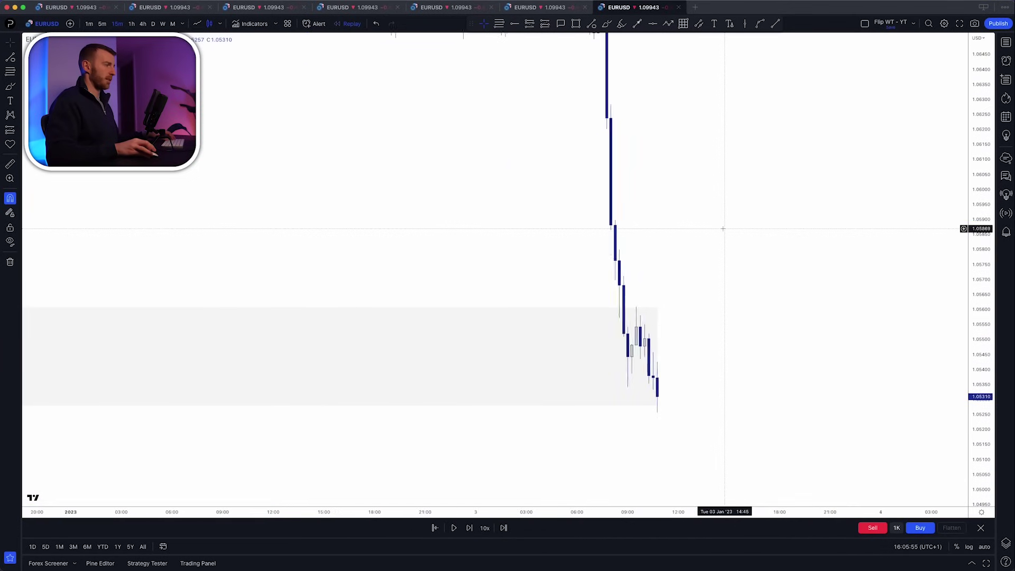
left_click_drag(722, 228, 629, 128)
left_click_drag(618, 177, 603, 159)
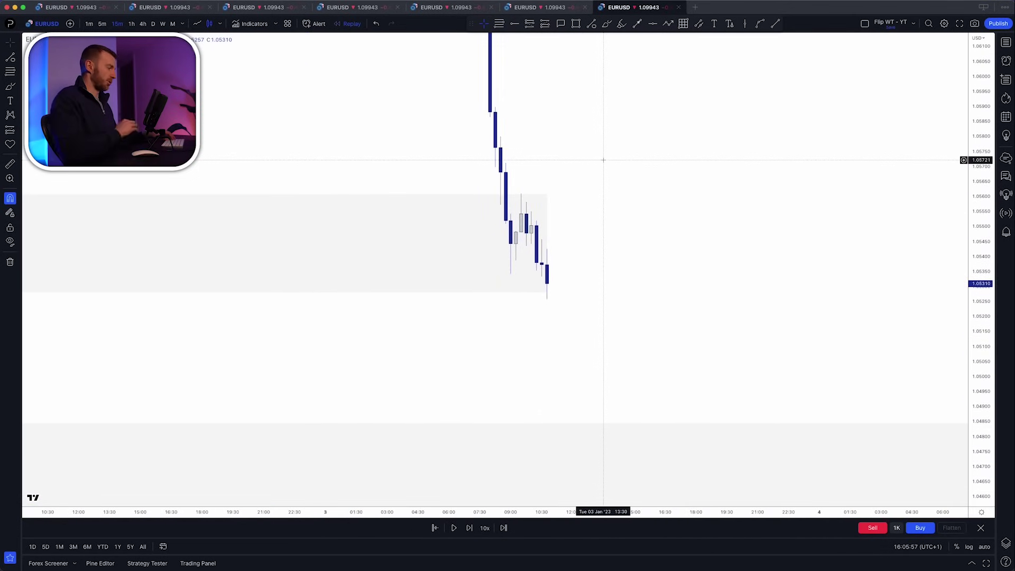
Advance the 15-minute replay candle by candle to about 13:45 on 3 January, through the rebound above the upper zone.
key("shift+Right")
key("shift+Right")
key("shift+Right")
key("shift+Right")
key("shift+Right")
key("shift+Right")
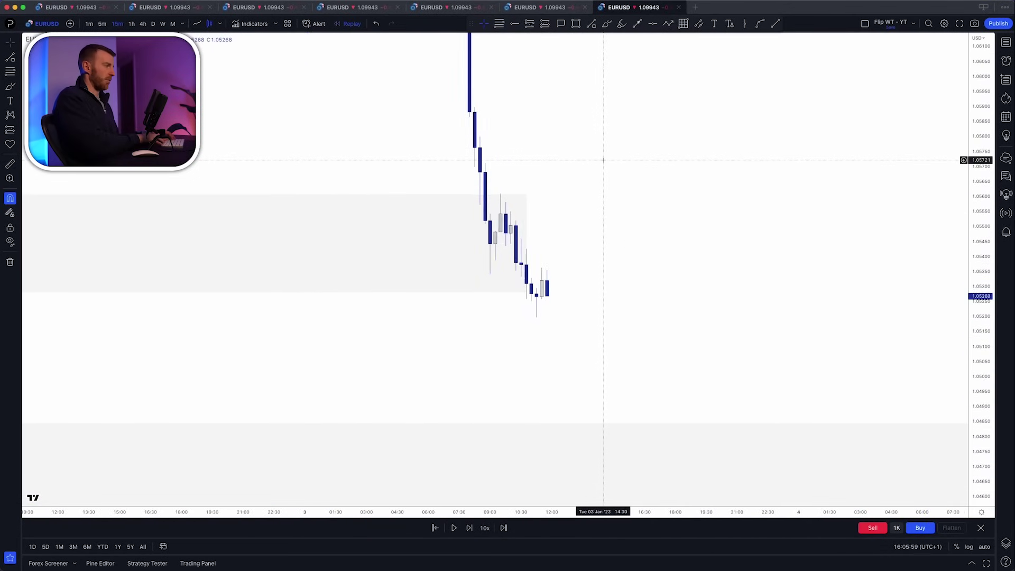
key("shift+Right")
key("shift+Right")
key("shift+Right")
key("shift+Right")
key("shift+Right")
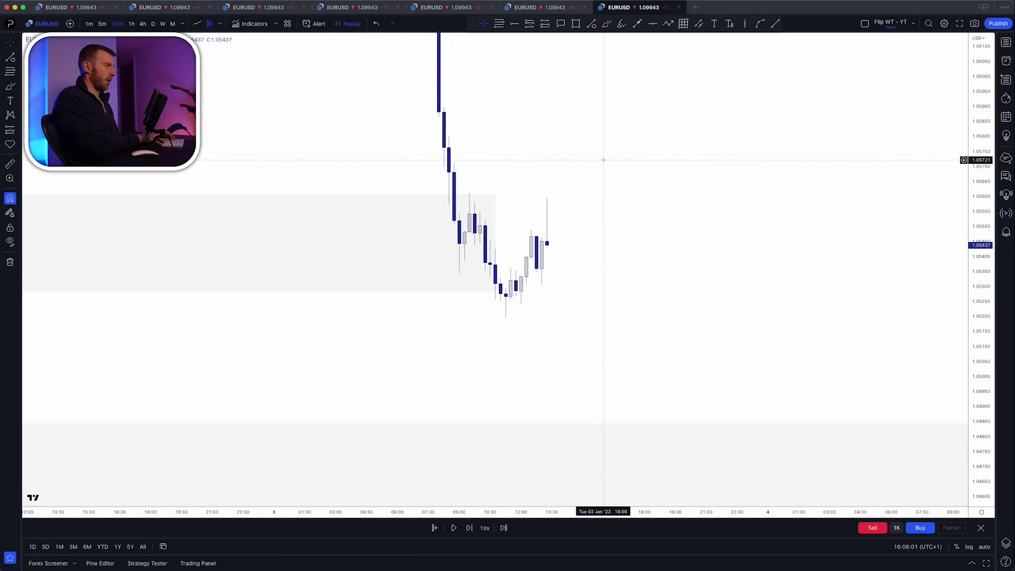
key("shift+Right")
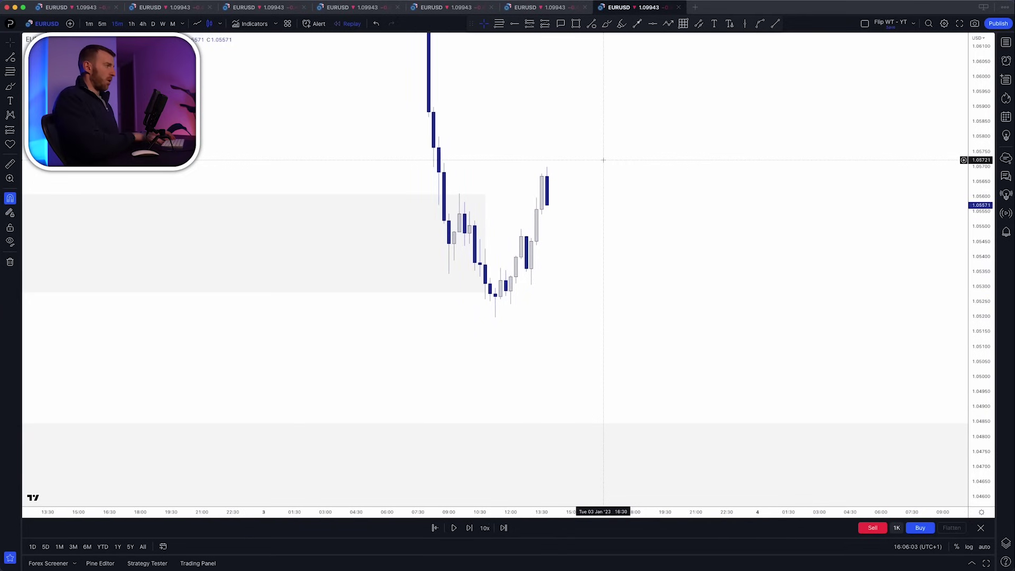
Brush-mark the 13 December low at the upper zone's lower edge and the lows just before it, and undo the marks.
scroll(714, 229, "down", 5)
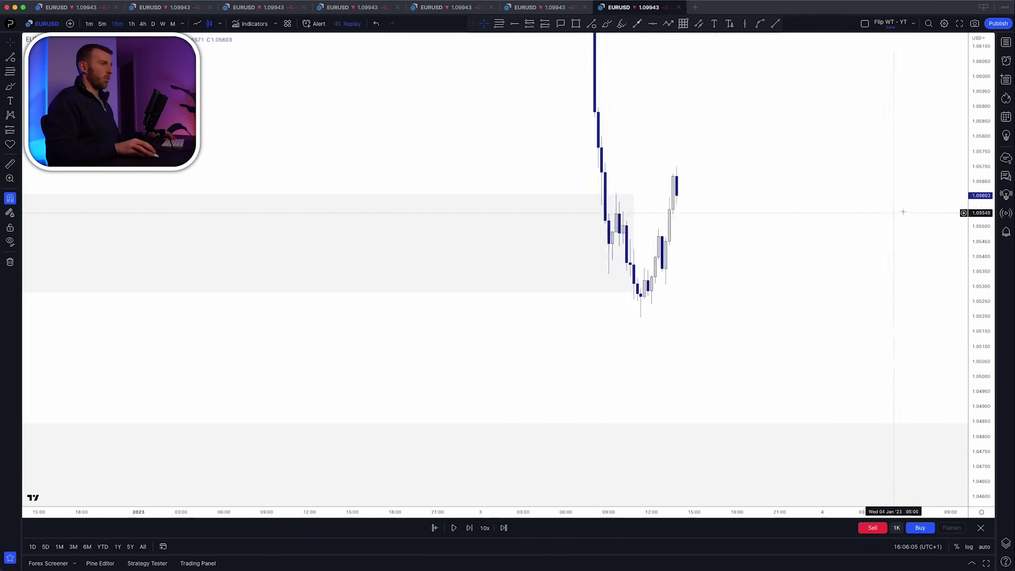
scroll(550, 291, "down", 5)
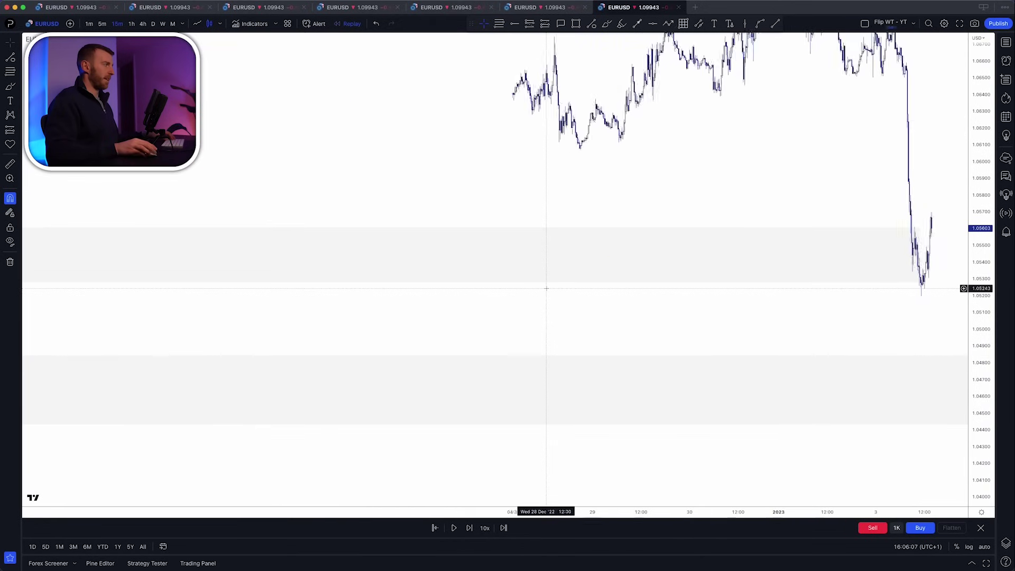
scroll(522, 297, "down", 2)
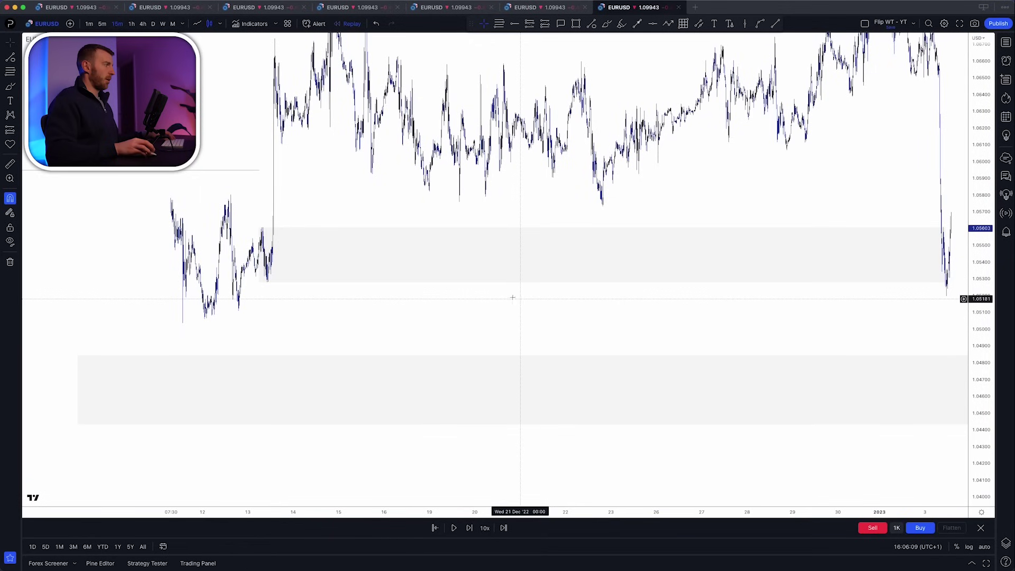
left_click(605, 24)
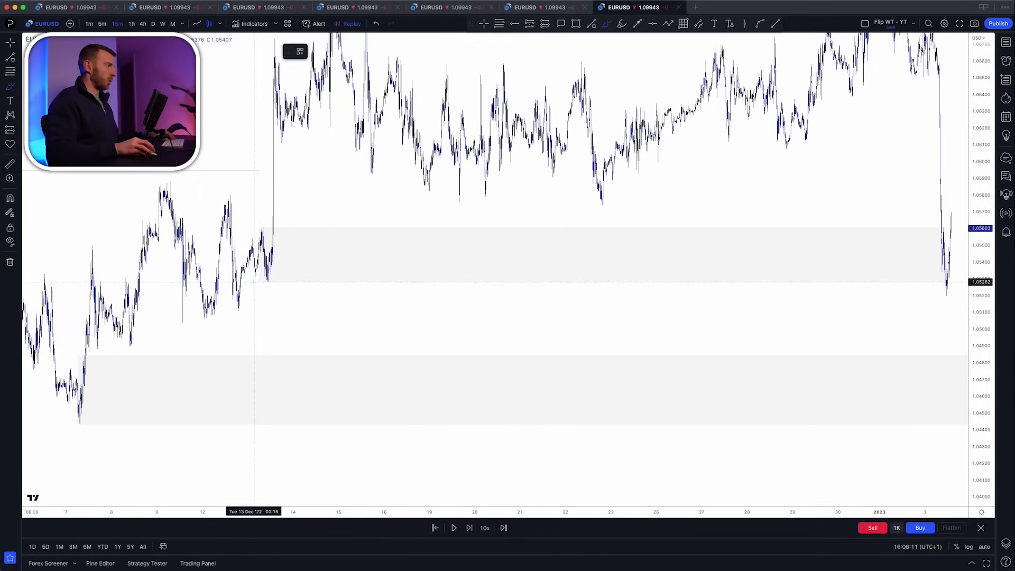
left_click_drag(255, 282, 287, 283)
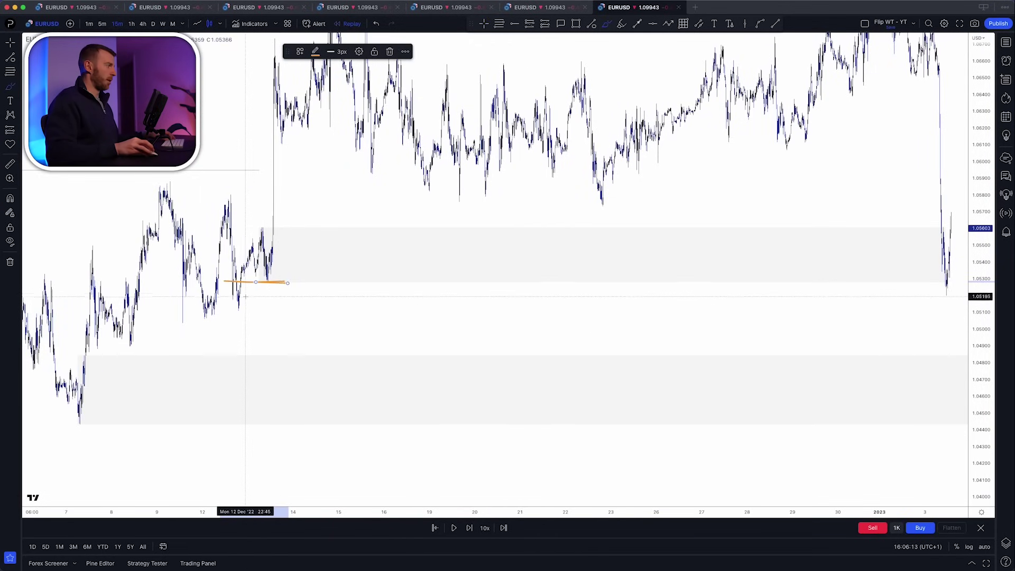
left_click_drag(231, 306, 236, 289)
key("super+z")
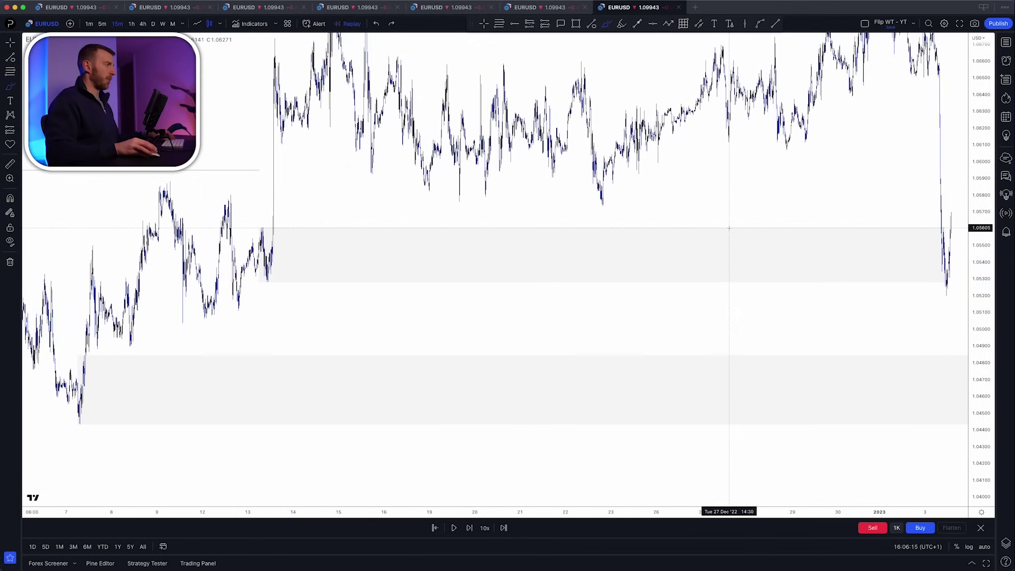
key("Escape")
Delete the upper 4-hour zone from the 15-minute chart.
scroll(728, 228, "up", 10)
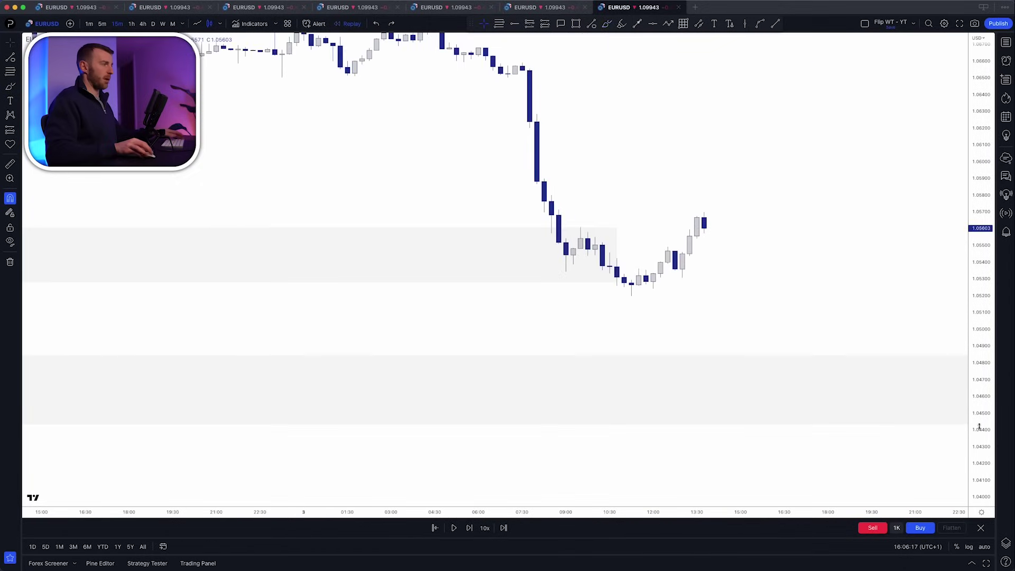
left_click_drag(978, 426, 979, 235)
left_click_drag(606, 219, 464, 265)
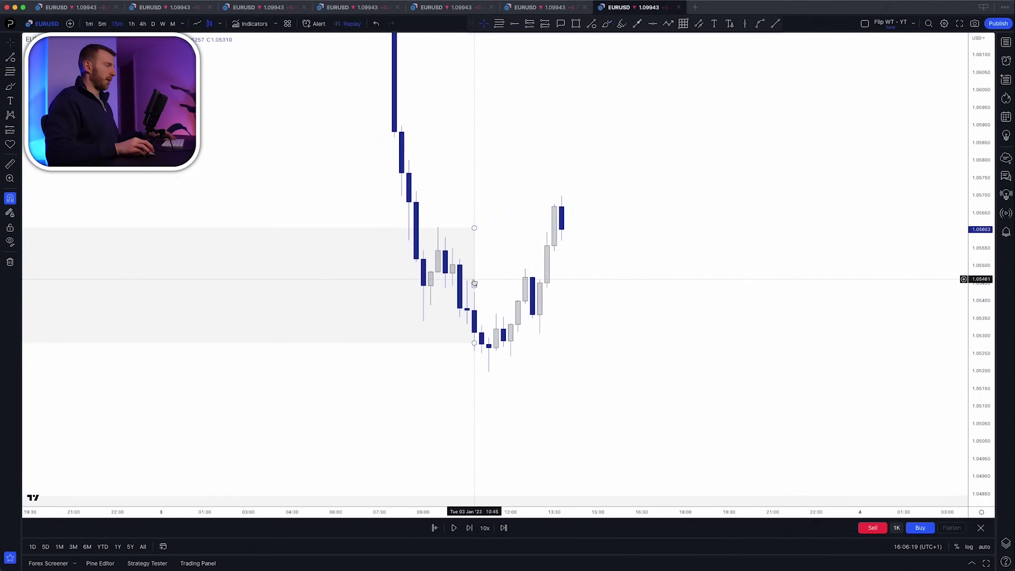
left_click(473, 283)
key("Delete")
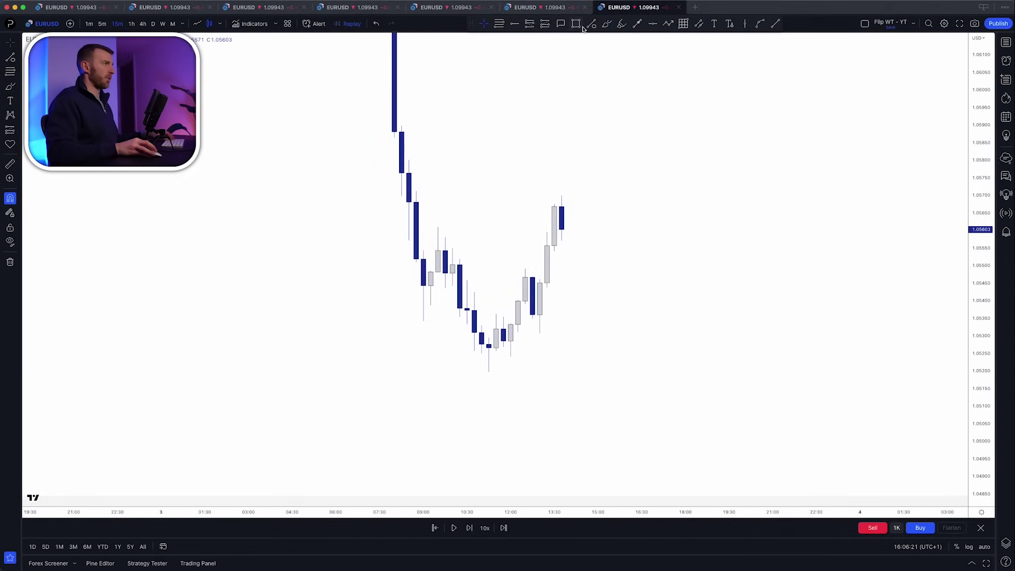
Draw a horizontal trend line from the 3 January 09:30 swing high to the 13:30 candle that broke above it.
left_click(437, 227)
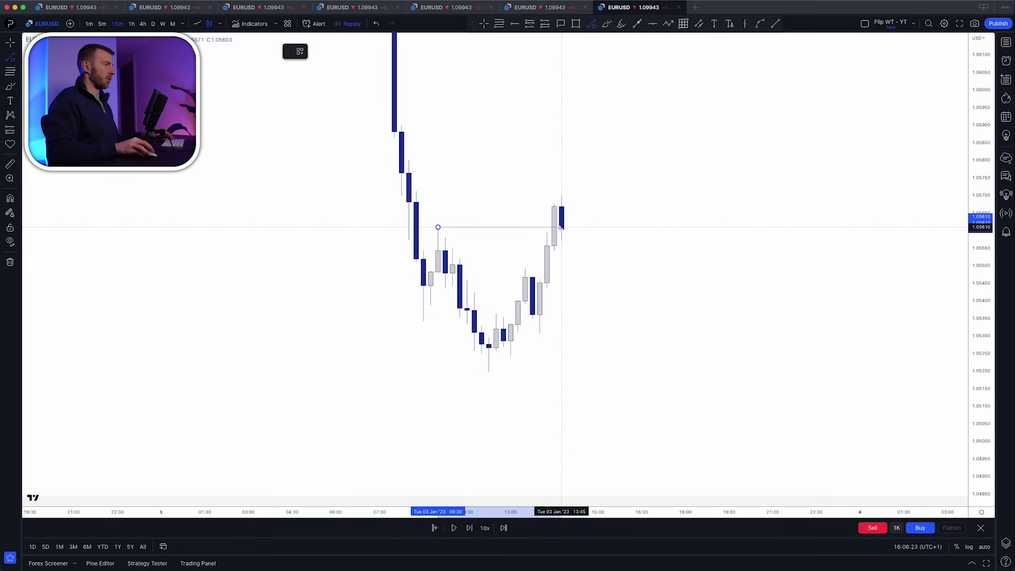
left_click(553, 233)
left_click(503, 252)
left_click_drag(980, 267, 980, 312)
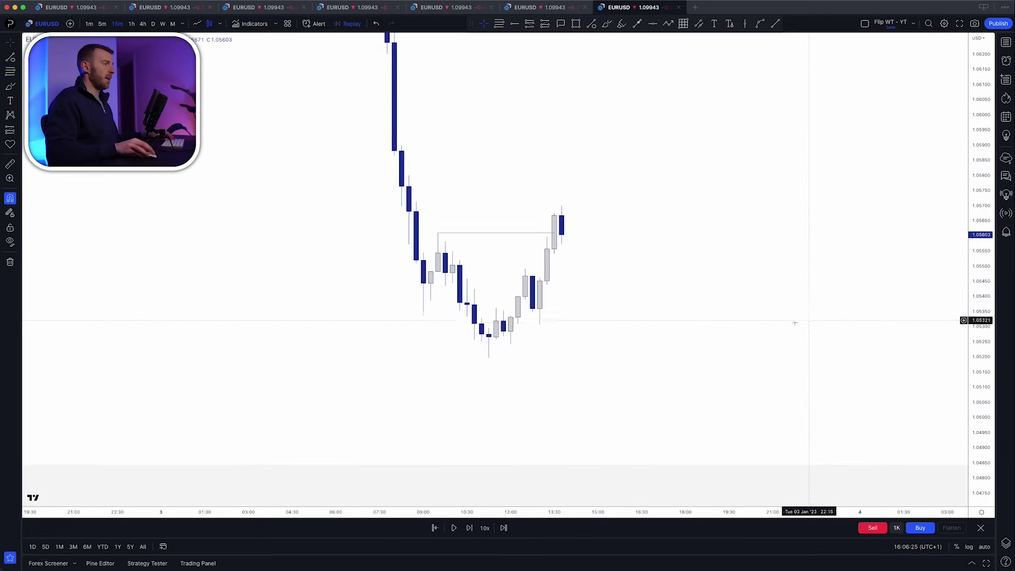
left_click_drag(795, 322, 777, 295)
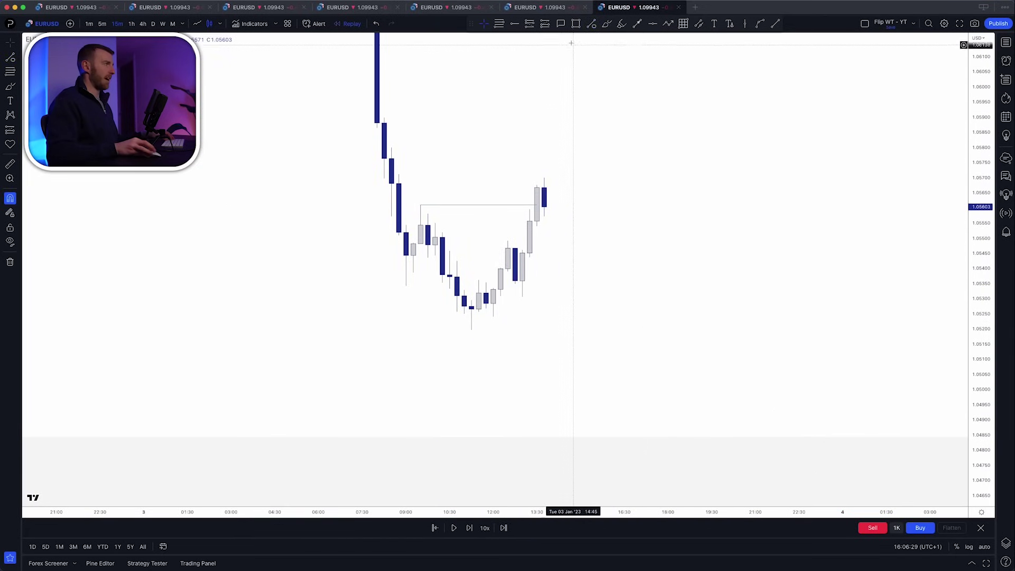
Draw a rectangle zone on the 11:15 low, from 1.05295 to its wick low and out to 12:15, and apply the M15 template.
left_click(577, 28)
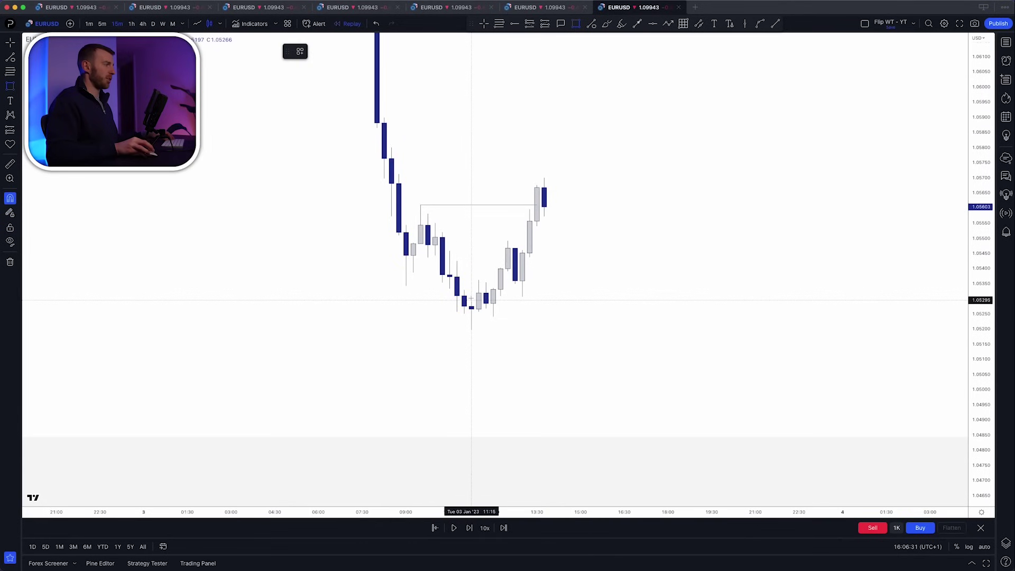
left_click(471, 330)
left_click_drag(471, 330, 500, 330)
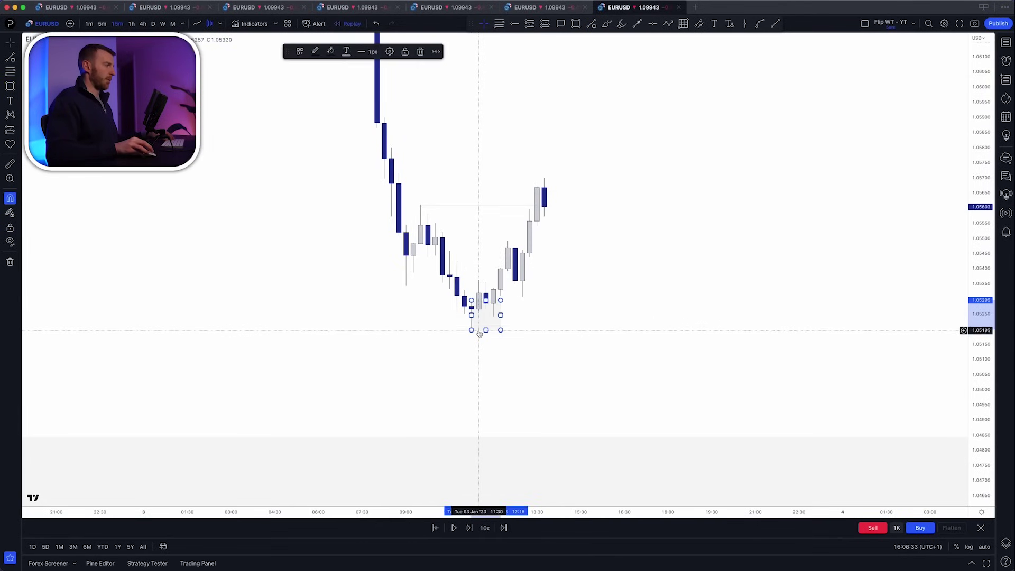
left_click(300, 51)
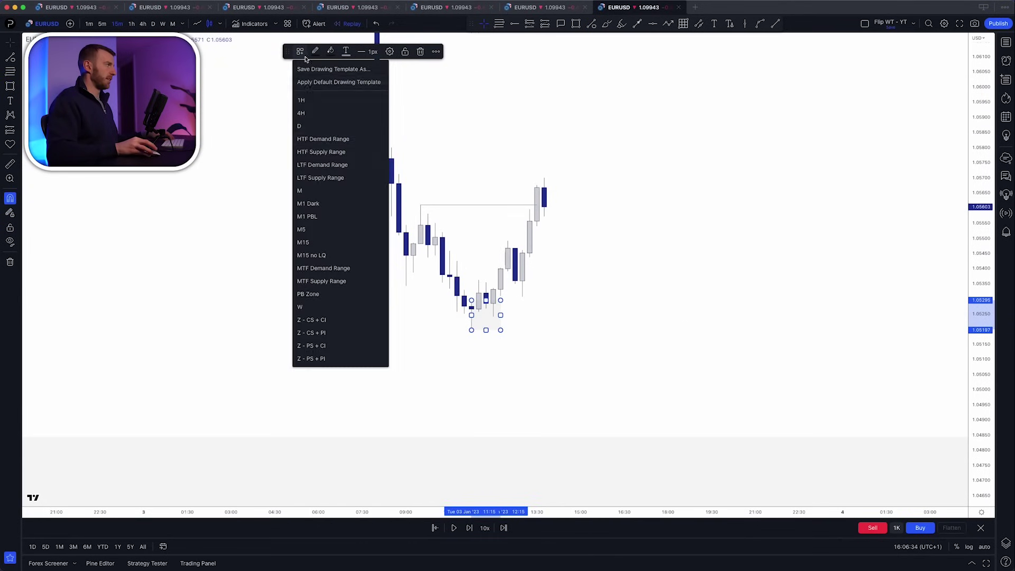
left_click(311, 242)
Add matching zones at the 12:00 and 13:00 swing lows, extending the 13:00 zone to about 15:15.
left_click_drag(478, 333, 493, 316)
left_click(493, 316)
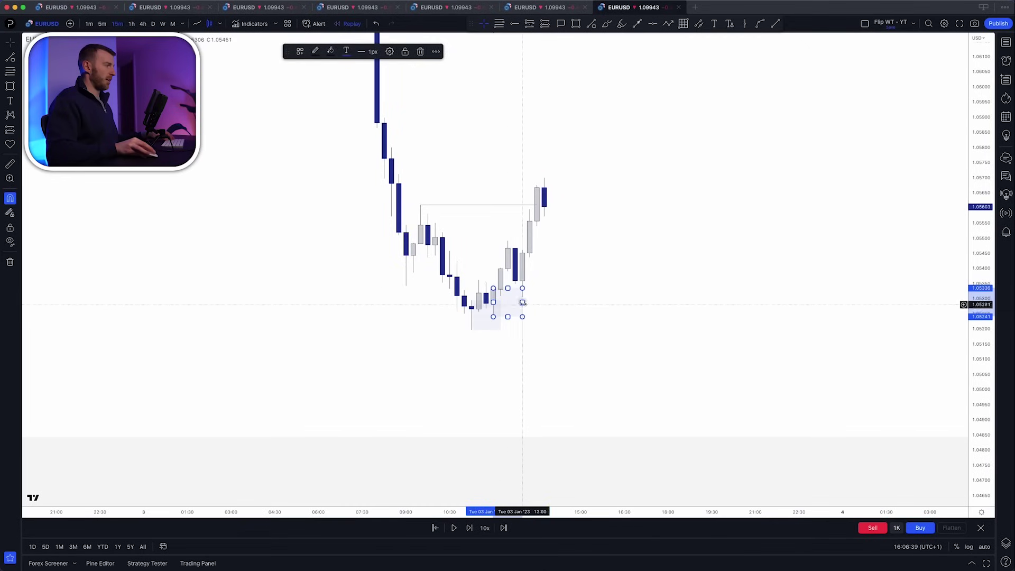
left_click(530, 302)
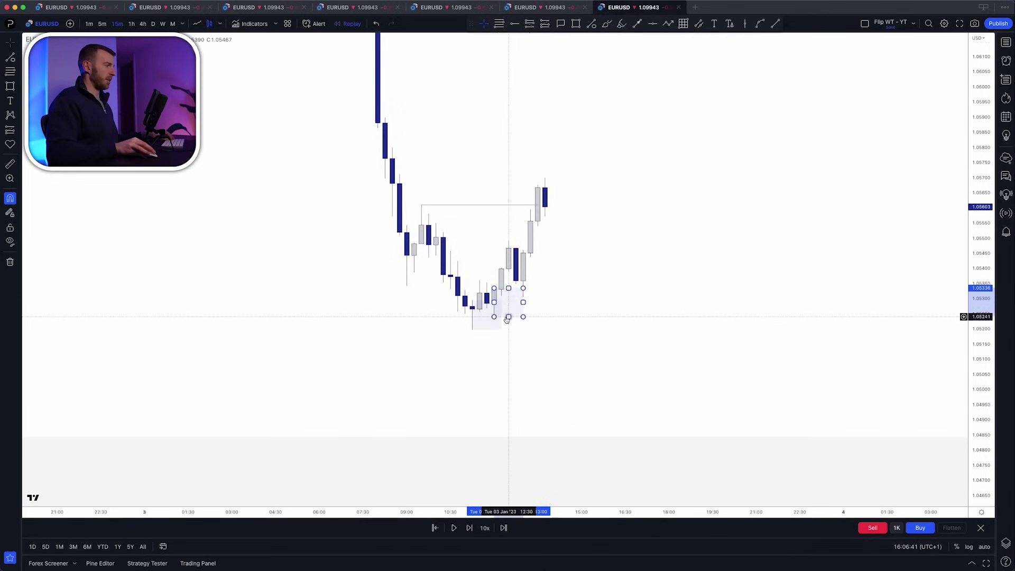
mouse_move(505, 317)
left_mouse_down()
mouse_move(530, 297)
mouse_move(523, 250)
left_mouse_up()
left_click_drag(522, 296, 588, 273)
left_click(627, 331)
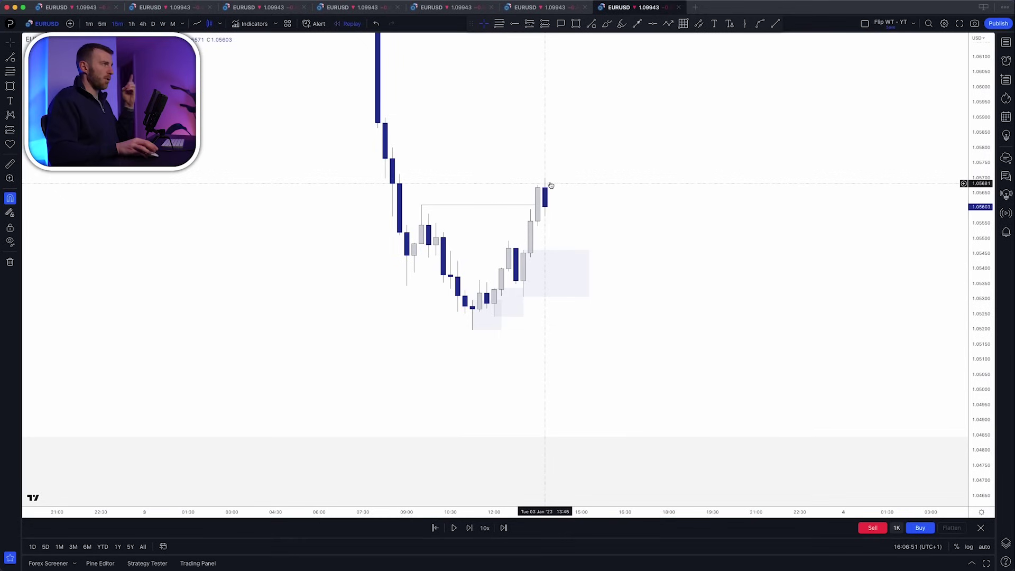
Brush-mark the pullback to the 13:00 low, the rally after it and an arrow back to the earlier candles, and undo the marks.
left_click(606, 23)
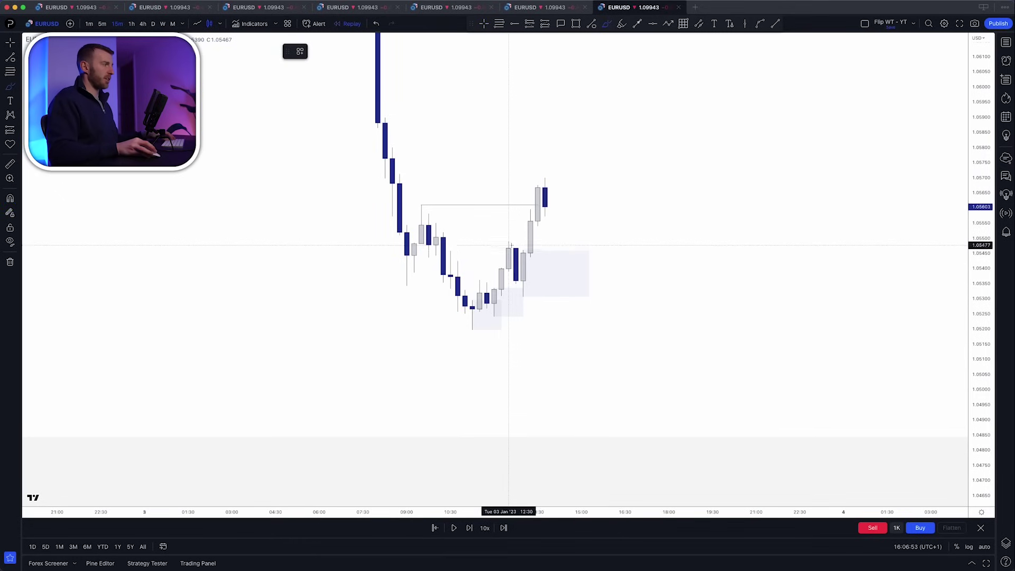
left_click_drag(508, 241, 528, 289)
left_click_drag(537, 247, 551, 183)
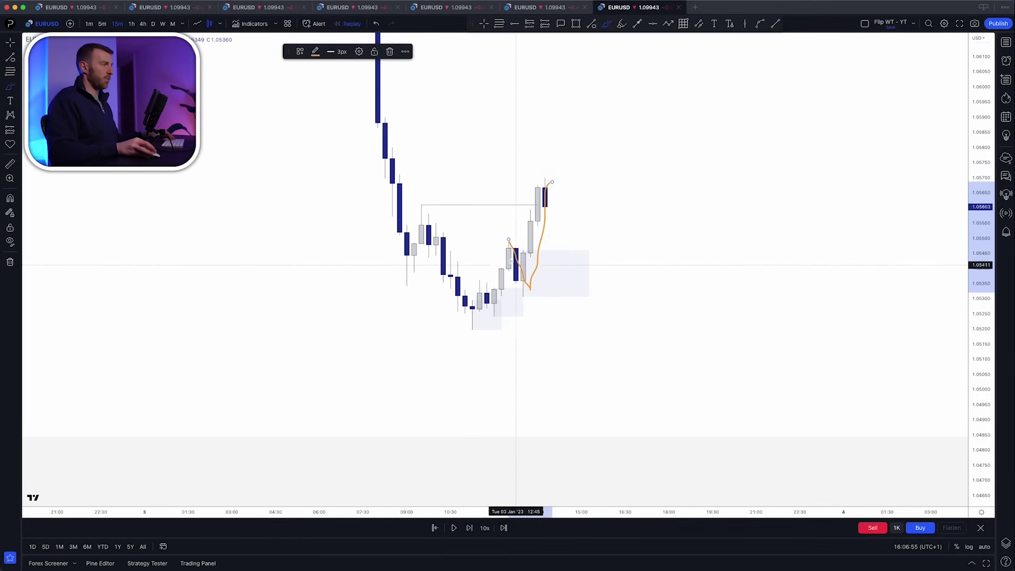
left_click_drag(508, 239, 449, 232)
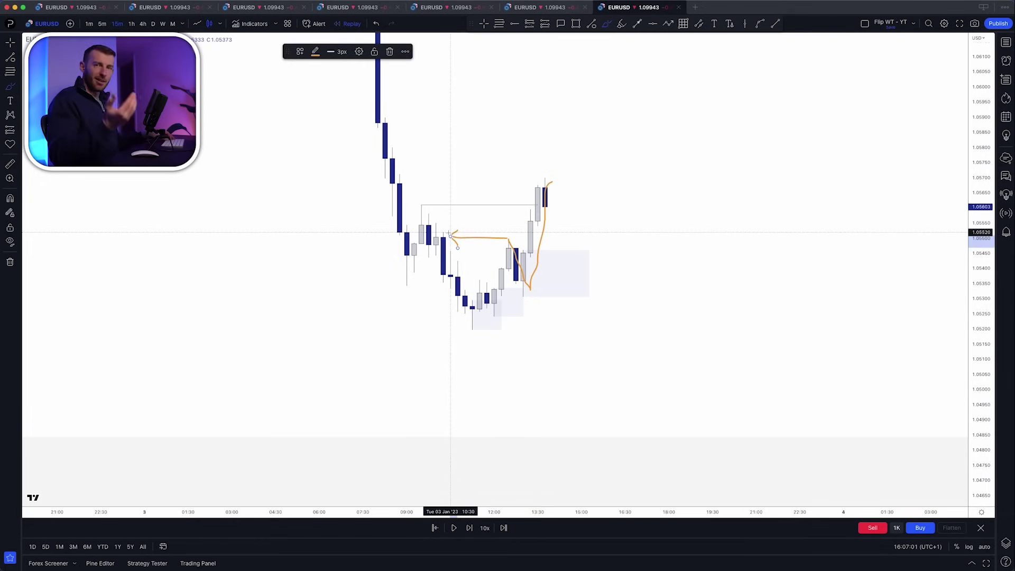
key("super+z")
key("super+z")
key("super+z")
key("super")
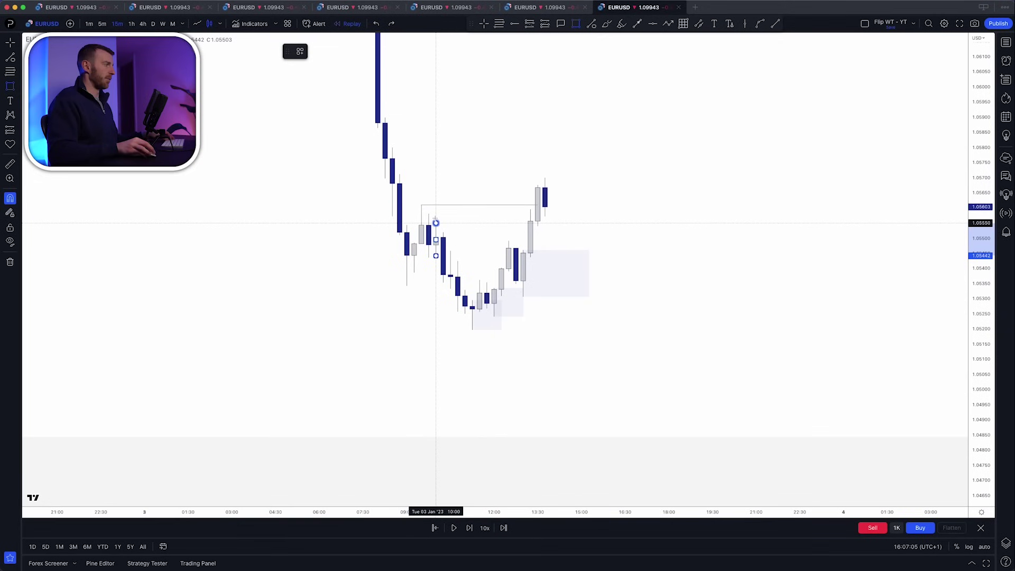
Draw a supply zone on the 10:00 candle from 1.05550 down to 1.05442, extending it to 12:30.
left_click(435, 218)
left_click_drag(435, 239, 500, 240)
left_click(645, 189)
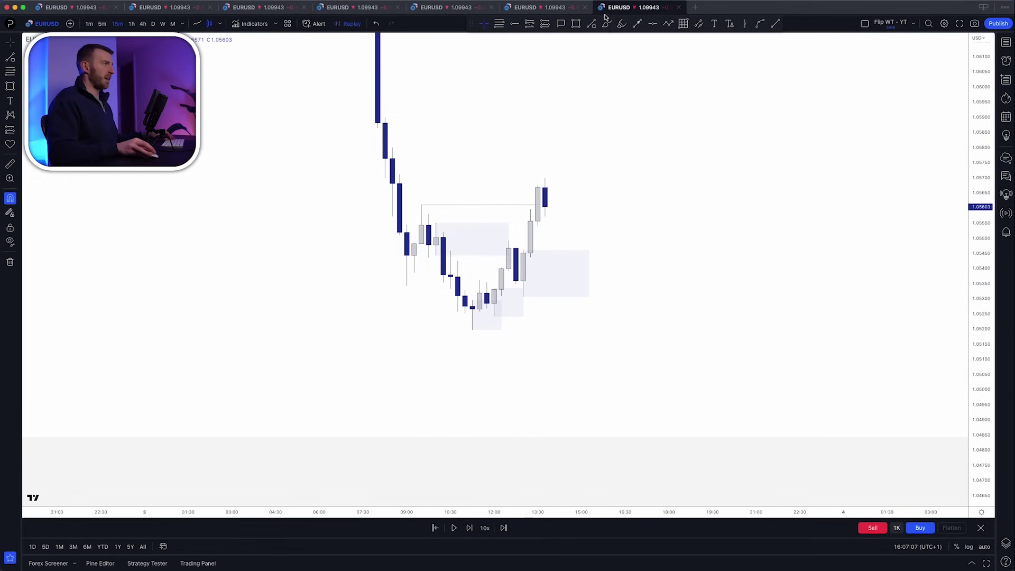
Brush-mark the break of the 09:00 low, the rally into the supply zone and the move from 13:00, and undo the marks.
left_click_drag(401, 286, 458, 287)
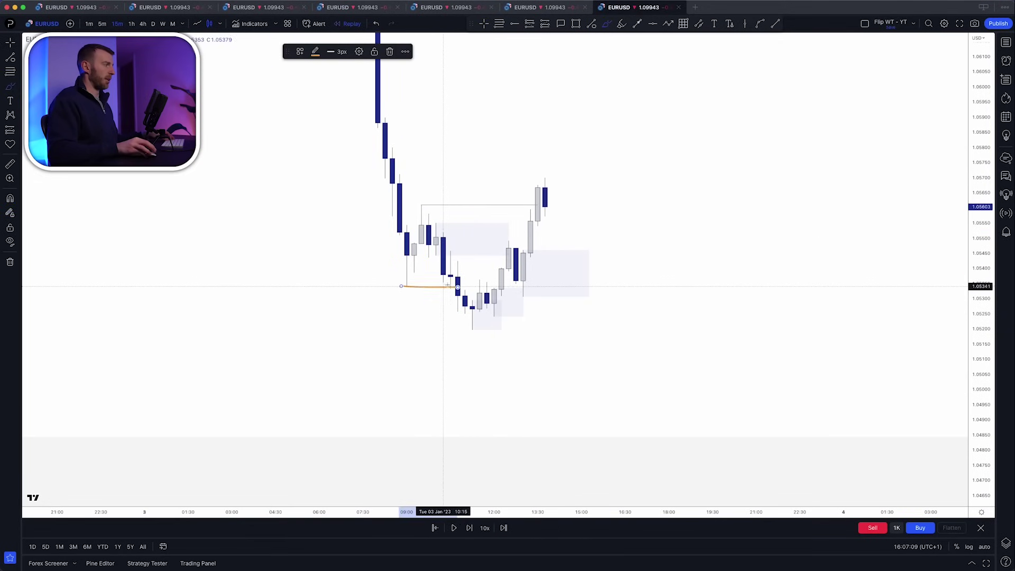
left_click(435, 239)
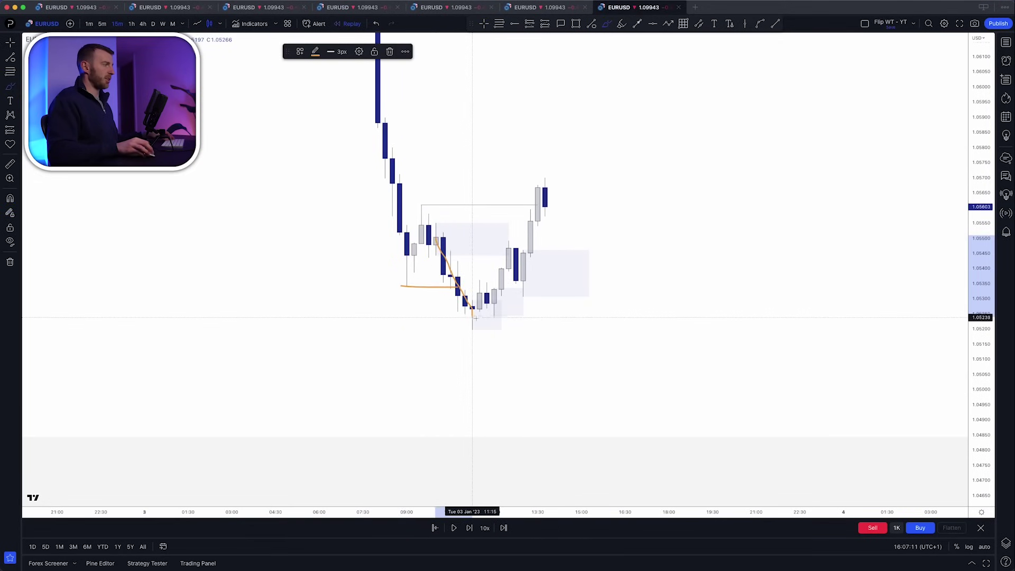
mouse_move(471, 317)
left_mouse_down()
mouse_move(502, 247)
mouse_move(539, 353)
left_mouse_up()
key("super+z")
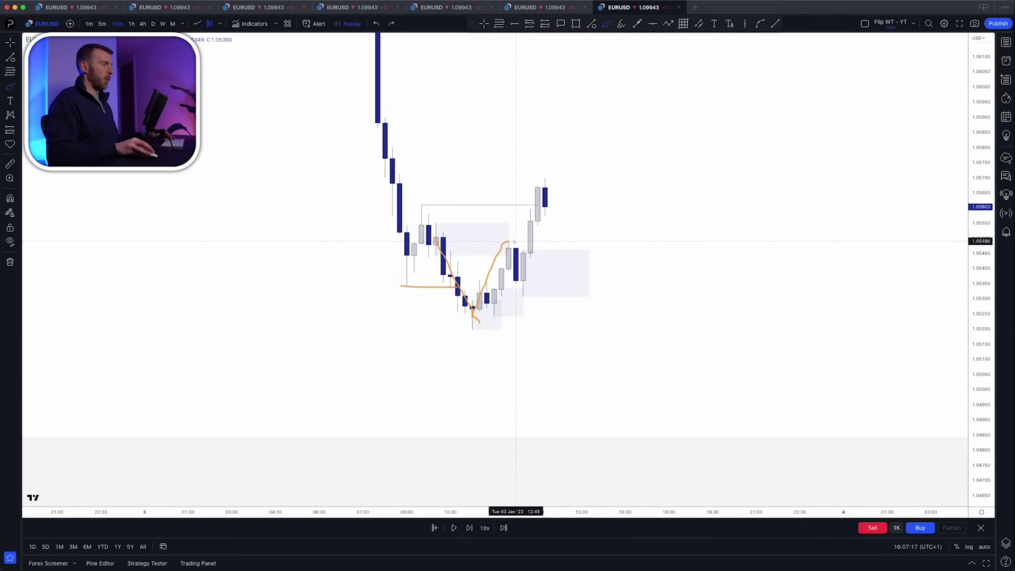
left_click_drag(507, 242, 524, 295)
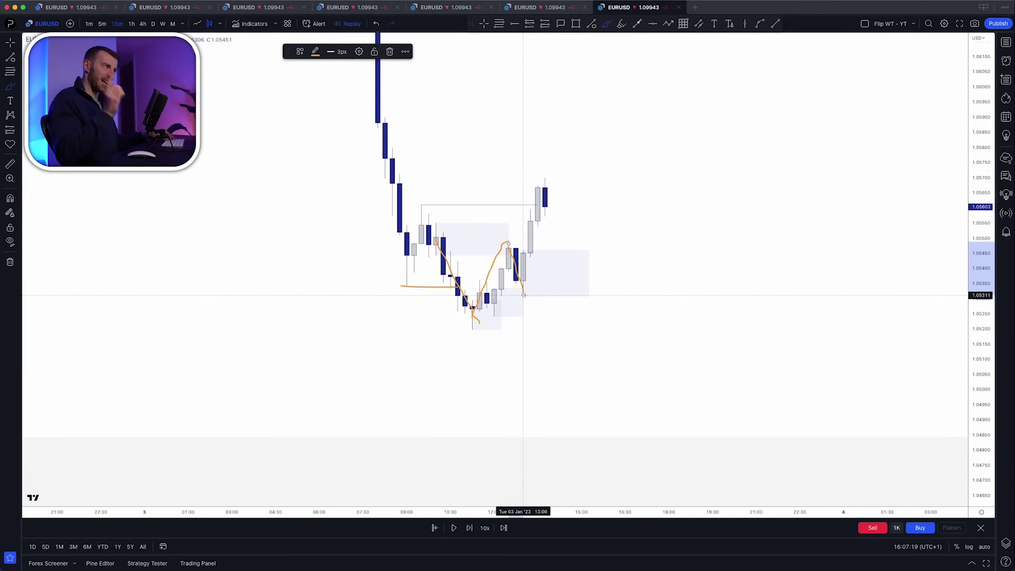
key("super+z")
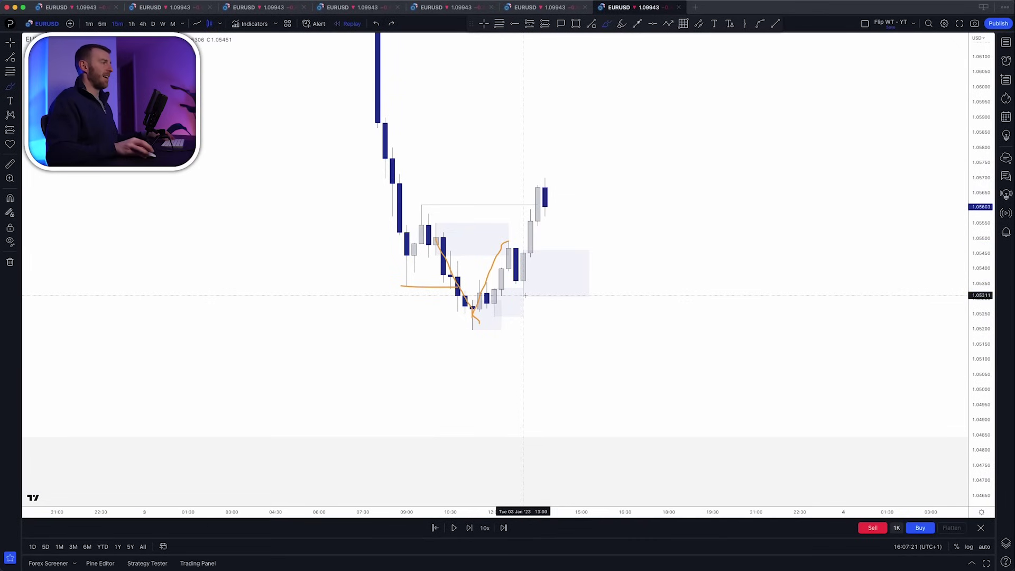
mouse_move(508, 241)
left_mouse_down()
mouse_move(525, 297)
mouse_move(545, 196)
left_mouse_up()
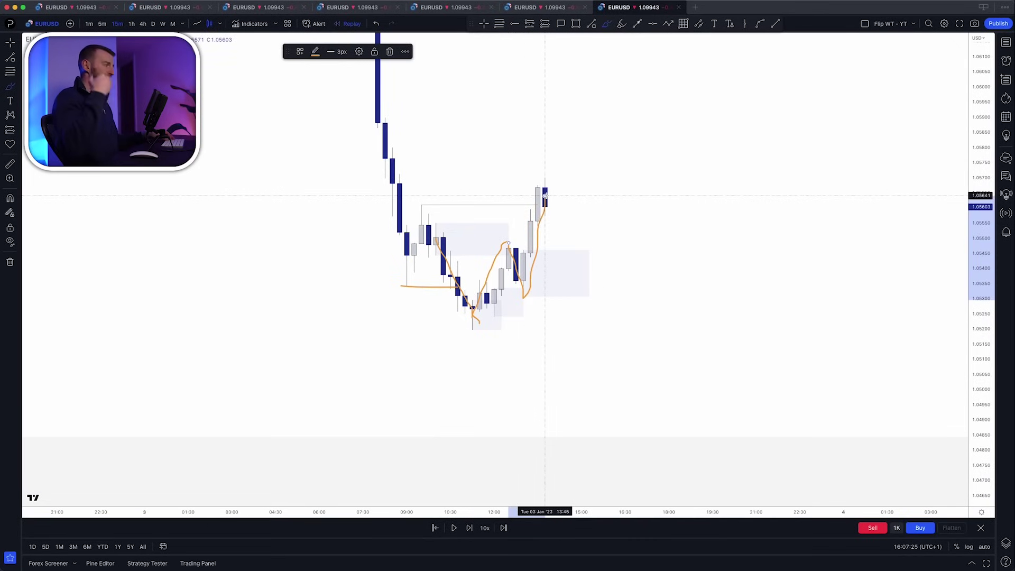
key("super+z")
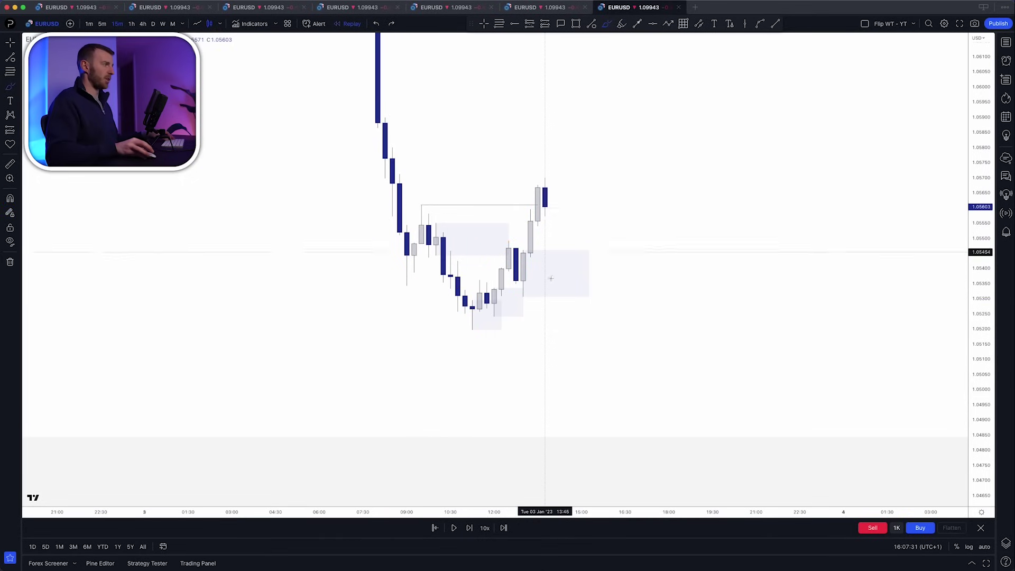
Circle the 13:00 demand zone and trace the broken 09:30 high with the brush, and undo the marks.
mouse_move(567, 259)
left_mouse_down()
mouse_move(501, 276)
mouse_move(544, 240)
mouse_move(459, 240)
left_mouse_up()
key("super+z")
left_click_drag(422, 204, 559, 204)
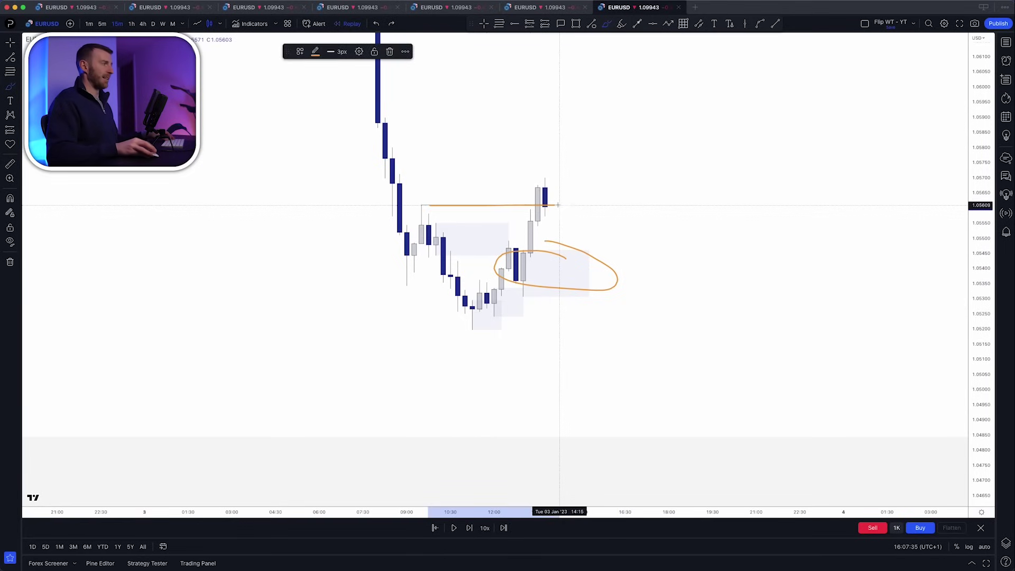
key("super+z")
key("super+z")
Brush-underline the three stacked demand zones, circle the 13:00 zone, and undo the marks.
left_click_drag(466, 313, 486, 313)
mouse_move(495, 304)
left_mouse_down()
mouse_move(515, 303)
mouse_move(535, 275)
left_mouse_up()
mouse_move(594, 254)
left_mouse_down()
mouse_move(581, 254)
mouse_move(625, 273)
mouse_move(565, 243)
left_mouse_up()
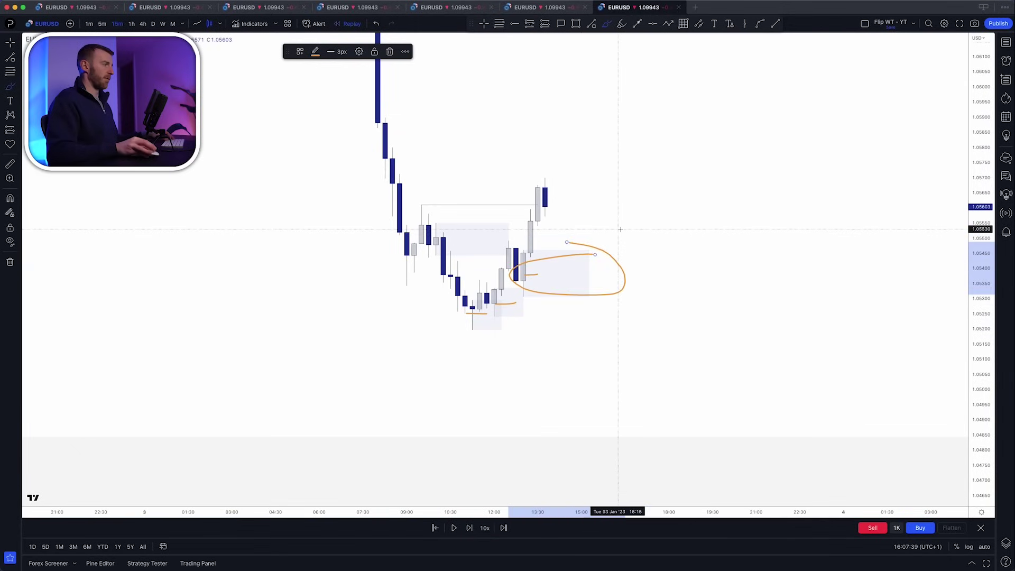
key("super+z")
key("super+z")
Place a long position with entry at the 13:00 zone's upper edge, 1.05464, and stop at 1.05302.
scroll(621, 230, "down", 3)
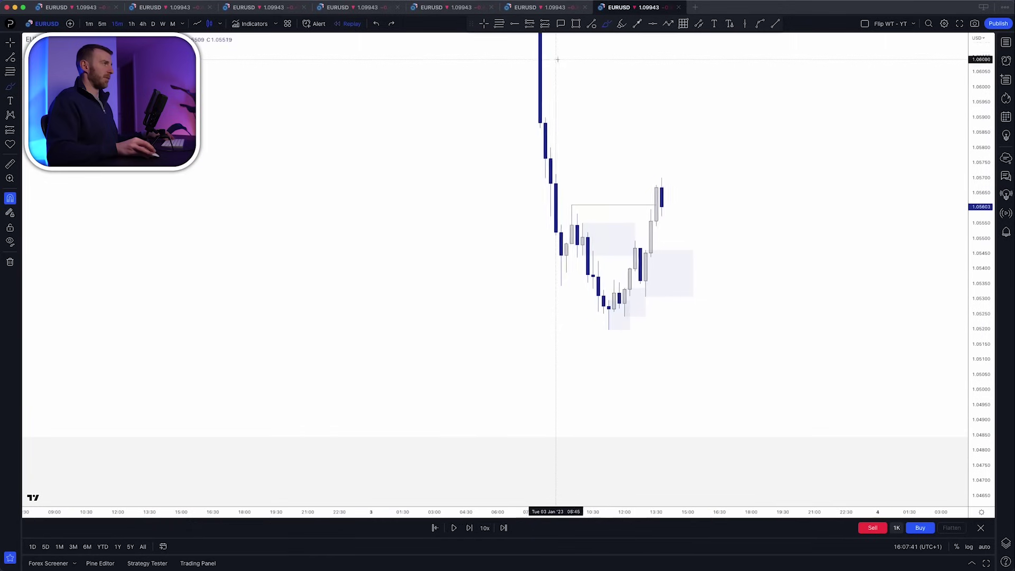
left_click(686, 247)
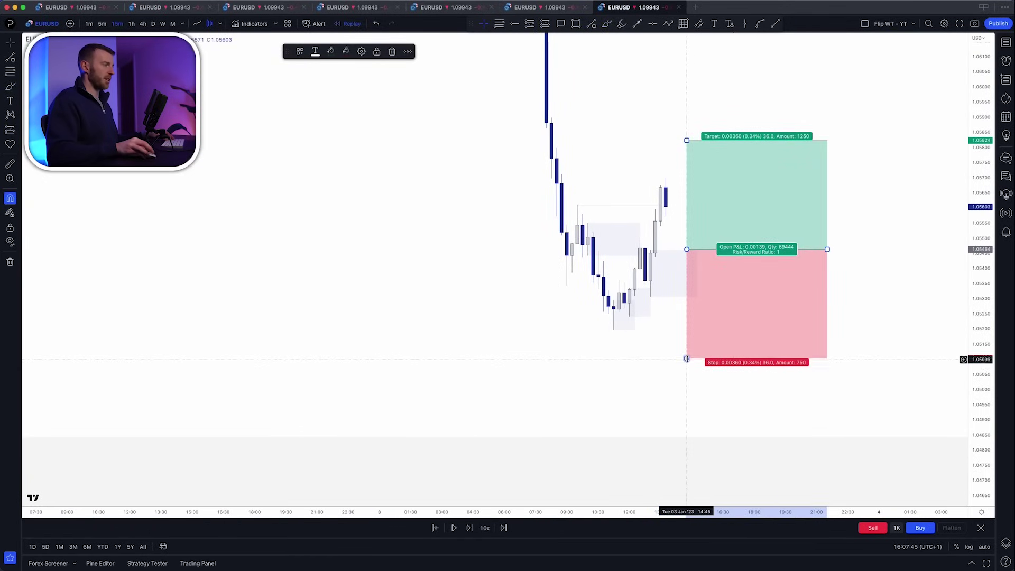
left_click_drag(704, 363, 731, 299)
Raise the long position's target to 1.06273.
left_click_drag(447, 251, 336, 332)
double_click(976, 235)
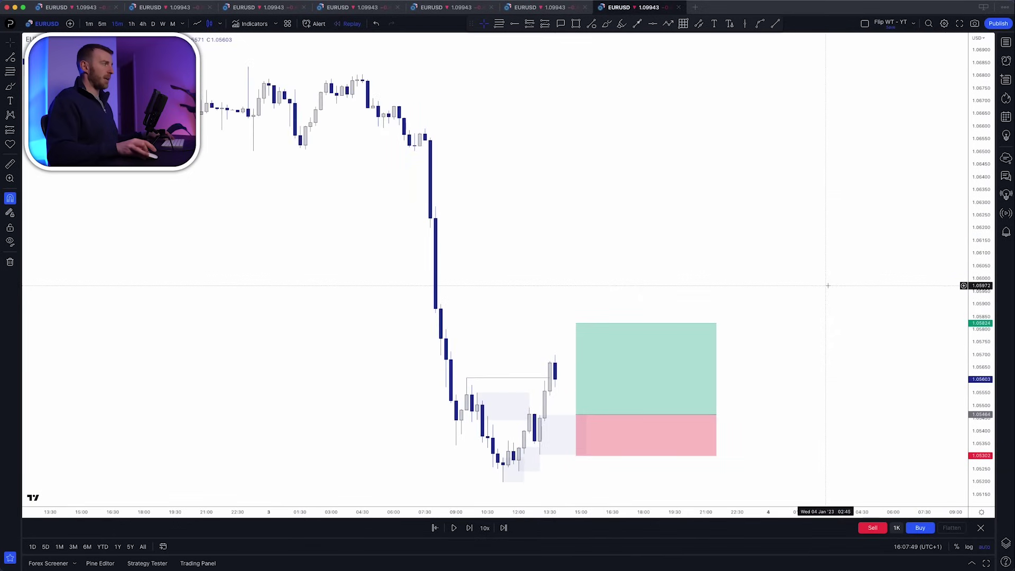
scroll(826, 285, "down", 5)
left_click_drag(802, 214, 715, 213)
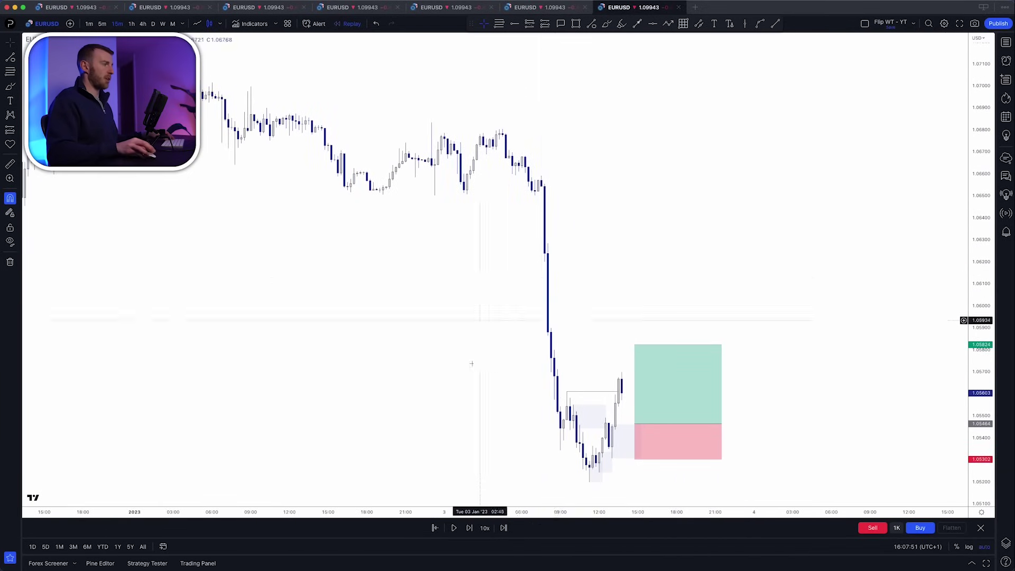
left_click_drag(634, 344, 607, 256)
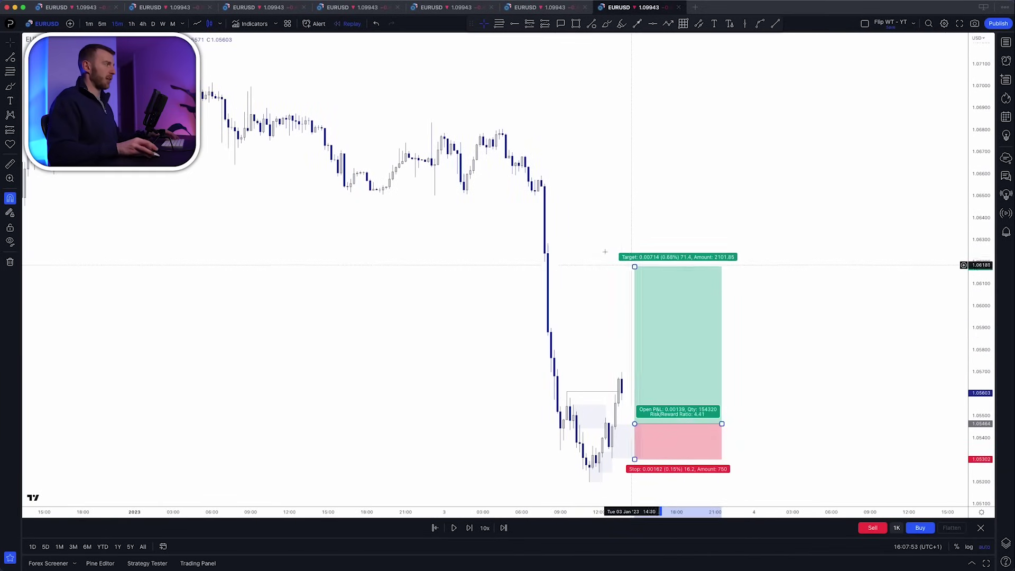
scroll(586, 252, "down", 4)
scroll(586, 252, "down", 1)
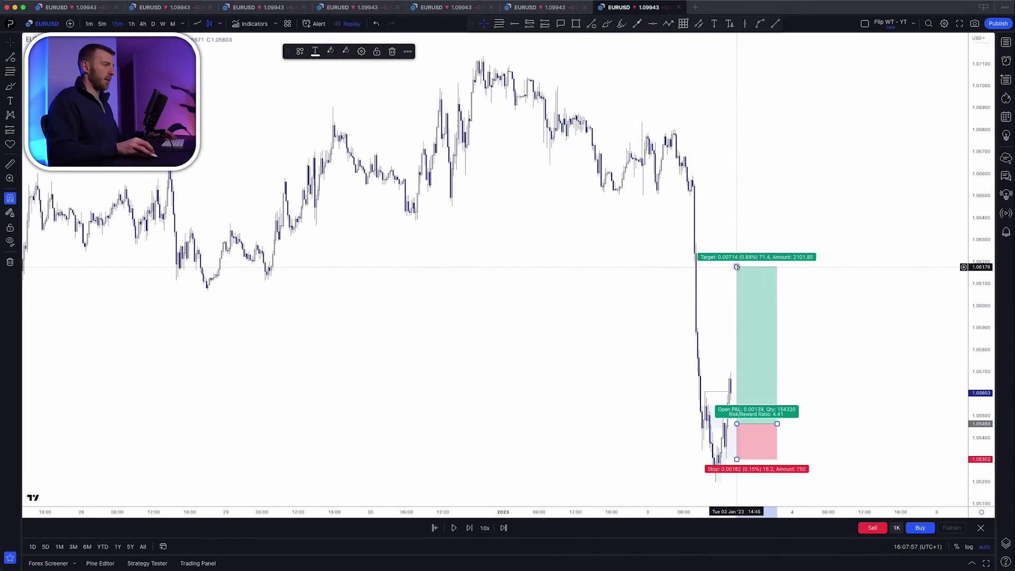
left_click_drag(736, 266, 740, 245)
left_click(855, 296)
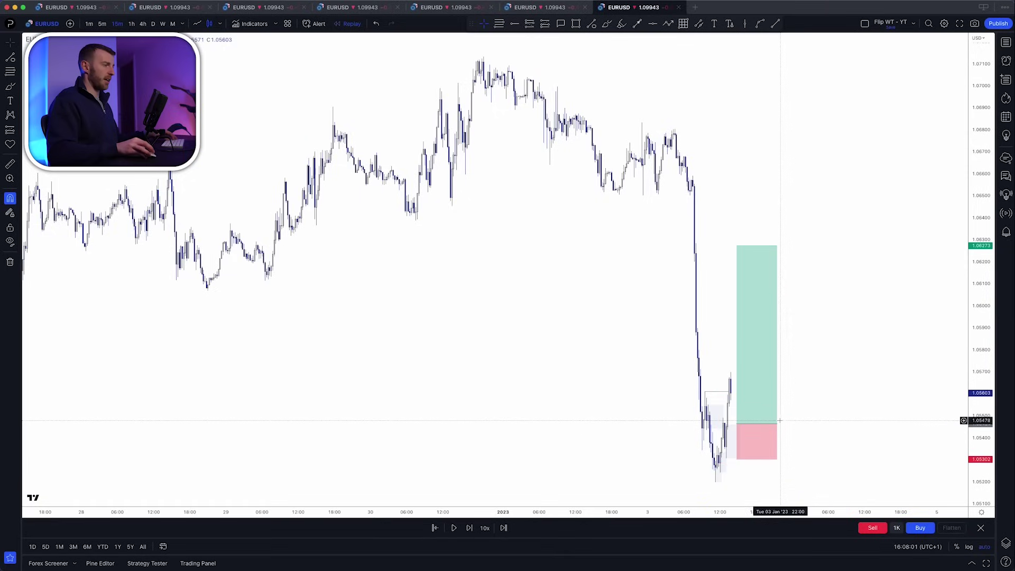
Extend the long position's right edge to about 07:00 on 4 January.
left_click_drag(776, 424, 833, 423)
scroll(840, 285, "up", 4)
left_click(847, 315)
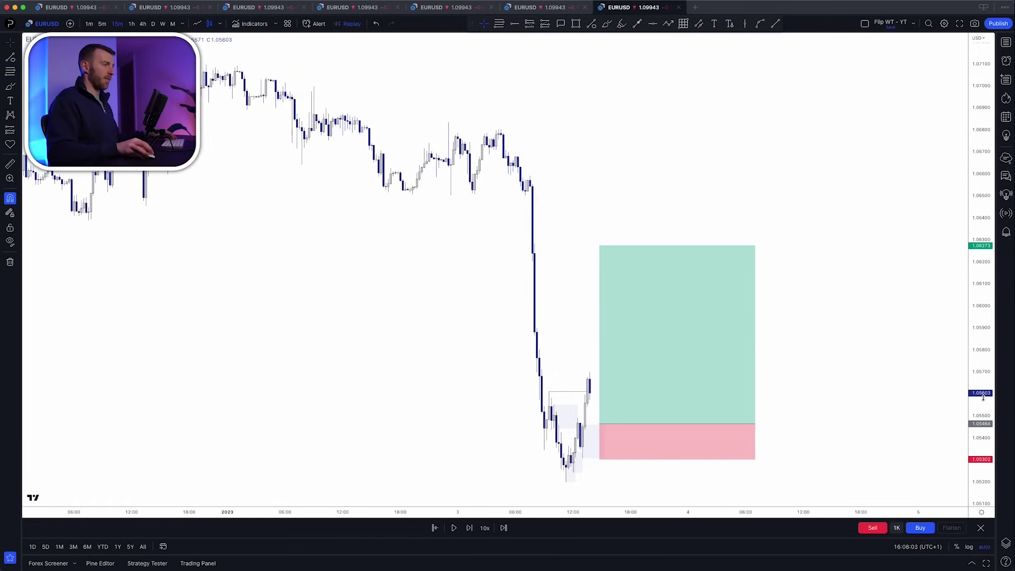
scroll(845, 317, "up", 3)
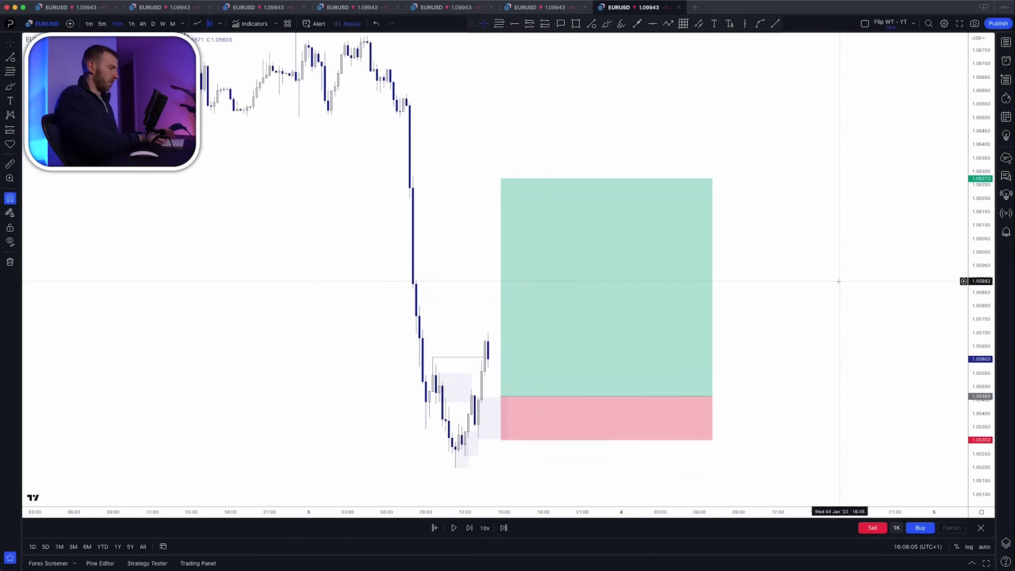
Advance the replay candle by candle to about 09:30 on 4 January, past the long position's target.
key("shift+Right")
key("shift+Right")
key("shift+Right")
key("shift+Right")
key("shift+Right")
key("shift+Right")
key("shift+Right")
key("shift+Right")
key("shift+Right")
key("shift+Right")
key("shift+Right")
key("shift+Right")
key("shift+Right")
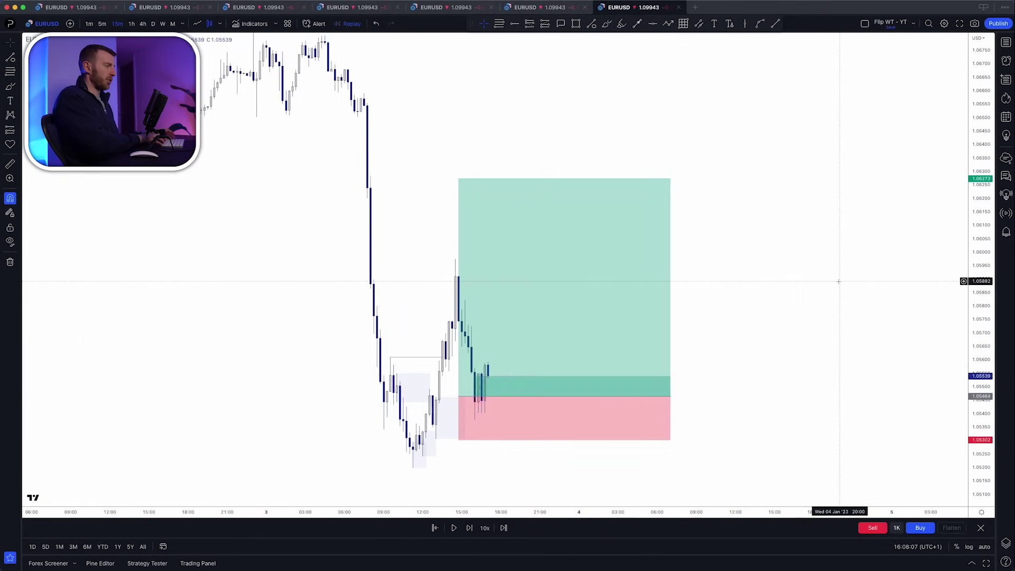
key("shift+Right")
key("shift+Right")
key("shift+Right")
key("shift+Right")
key("shift+Right")
key("shift+Right")
key("shift+Right")
key("shift+Right")
key("shift+Right")
key("shift+Right")
key("shift+Right")
key("shift+Right")
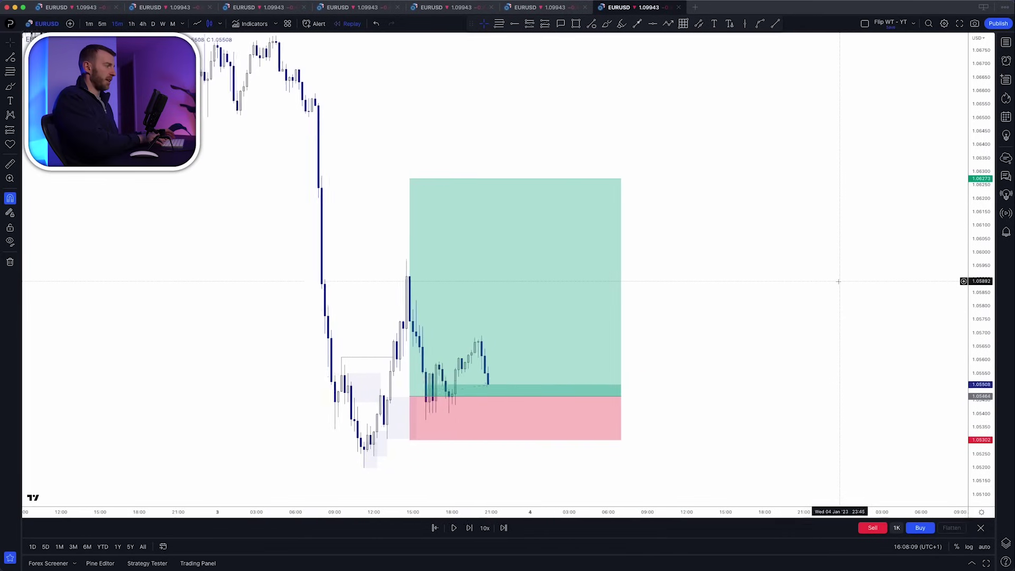
key("shift+Right")
key("shift+Right")
key("shift+Right")
key("shift+Right")
key("shift+Right")
key("shift+Right")
key("shift+Right")
key("shift+Right")
key("shift+Right")
key("shift+Right")
key("shift+Right")
key("shift+Right")
key("shift+Right")
key("shift+Right")
key("shift+Right")
key("shift+Right")
key("shift+Right")
key("shift+Right")
key("shift+Right")
key("shift+Right")
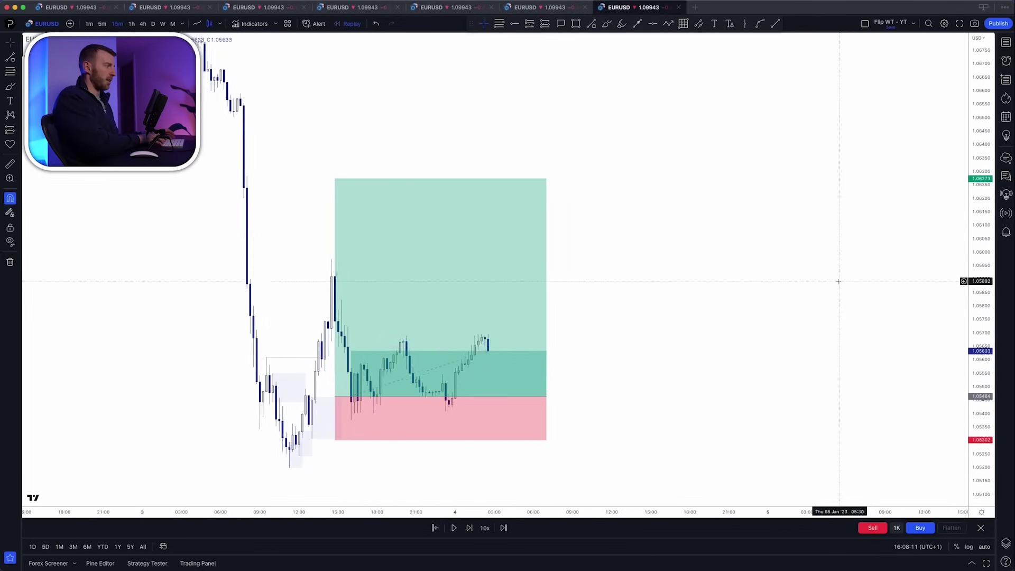
key("shift+Right")
key("shift+Right")
key("shift+Right")
key("shift+Right")
key("shift+Right")
key("shift+Right")
key("shift+Right")
key("shift+Right")
key("shift+Right")
key("shift+Right")
key("shift+Right")
key("shift+Right")
key("shift+Right")
key("shift+Right")
key("shift+Right")
key("shift+Right")
key("shift+Right")
key("shift+Right")
key("shift+Right")
key("shift+Right")
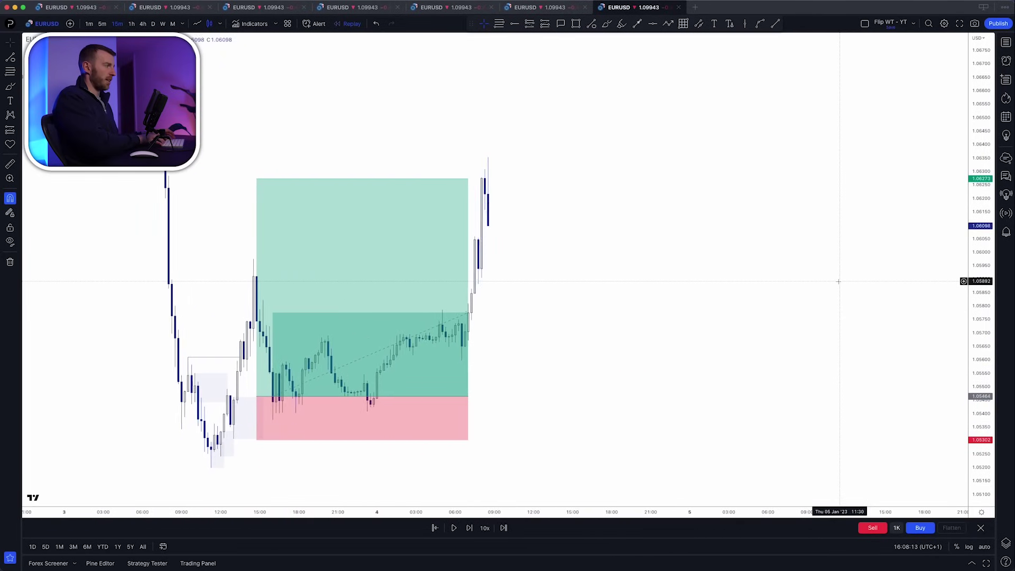
key("shift+Right")
key("shift+Right")
key("shift+Right")
key("shift+Right")
Extend the long position's right edge to about 08:15 on 4 January, covering the candle that reaches the target.
mouse_move(454, 396)
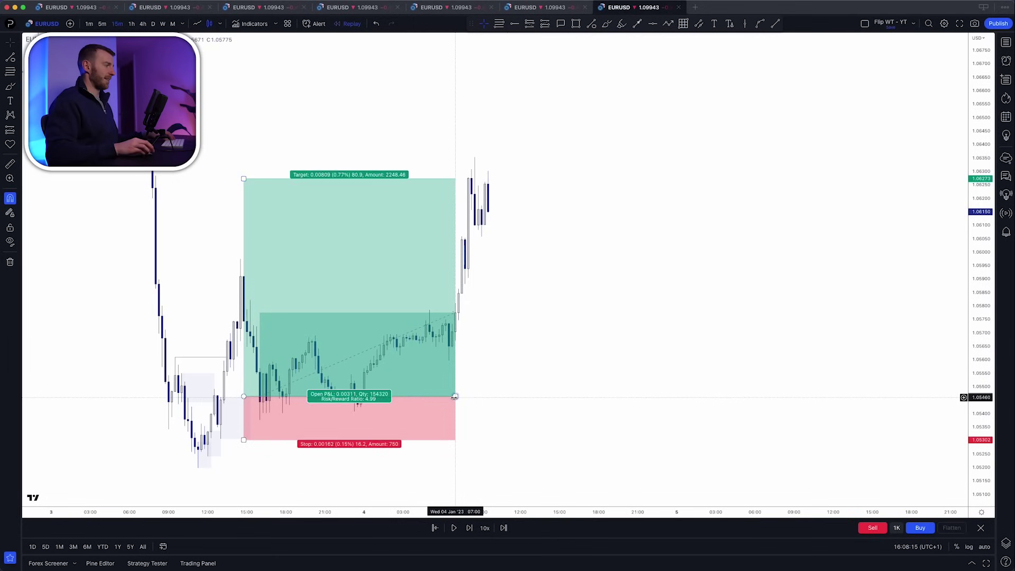
left_click_drag(454, 397, 476, 396)
scroll(593, 287, "down", 5)
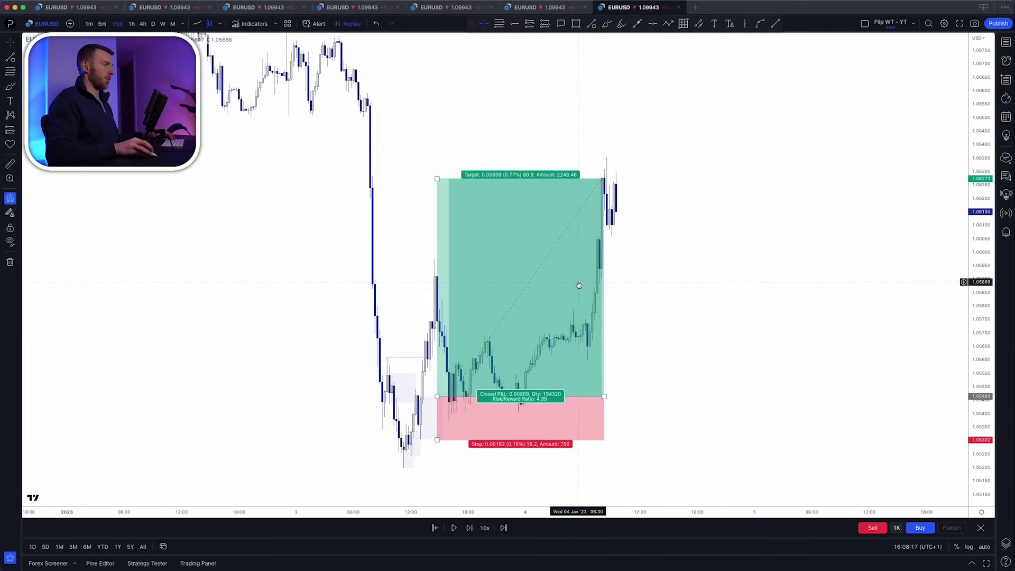
double_click(578, 285)
key("Return")
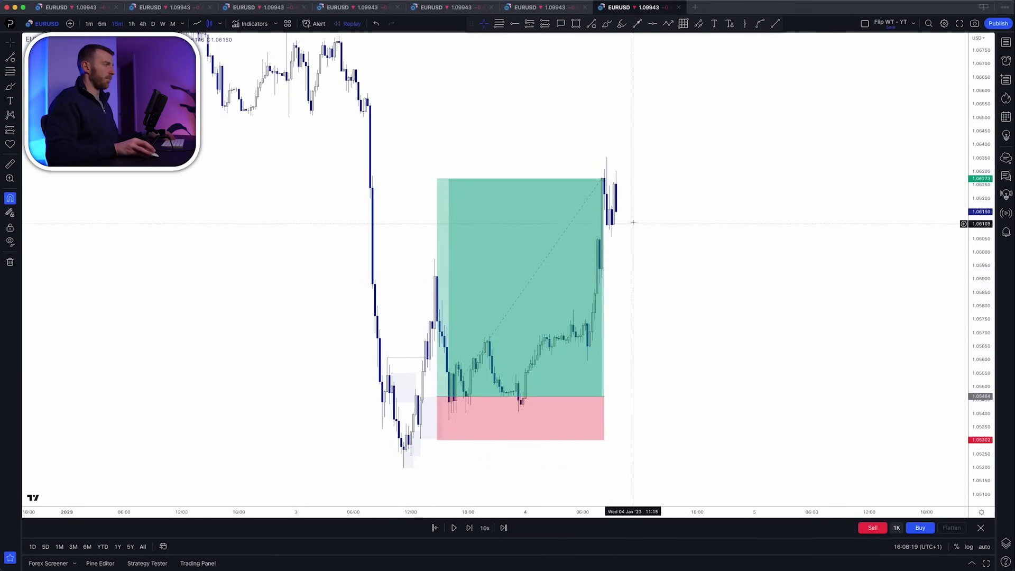
scroll(590, 283, "up", 3)
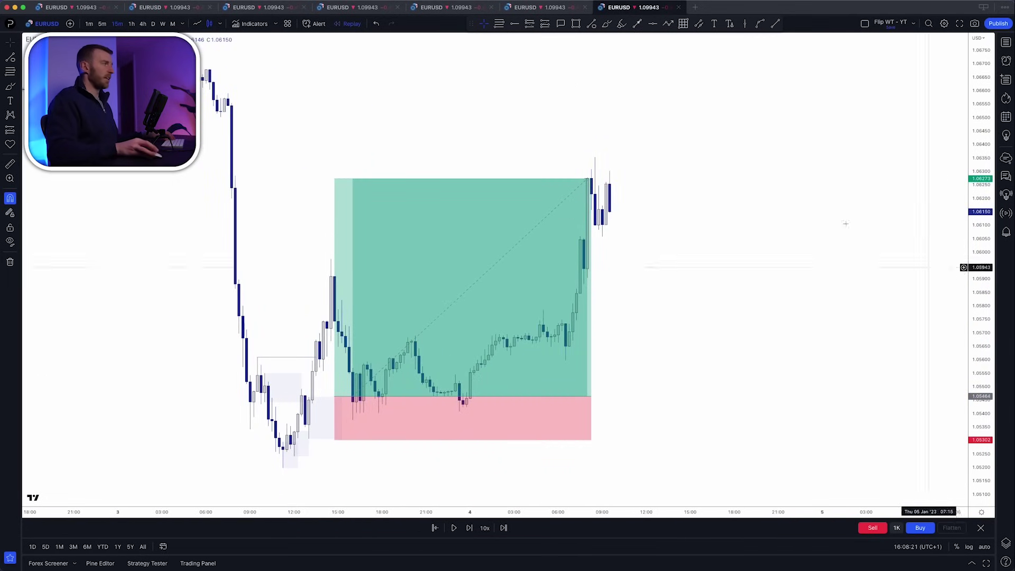
Switch to the 4-hour chart and delete the long position.
left_click(143, 24)
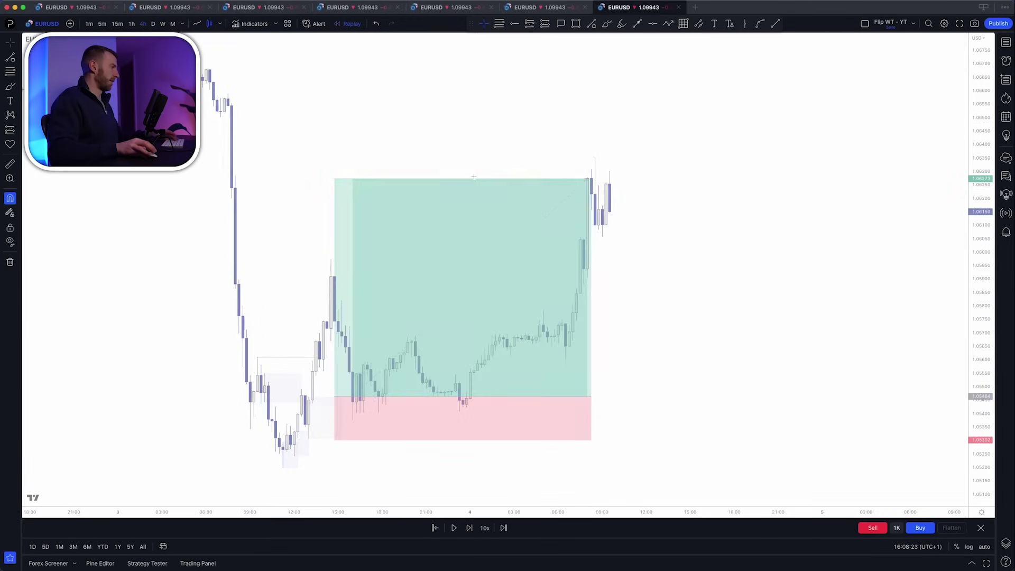
scroll(472, 169, "right", 5)
scroll(564, 157, "up", 2)
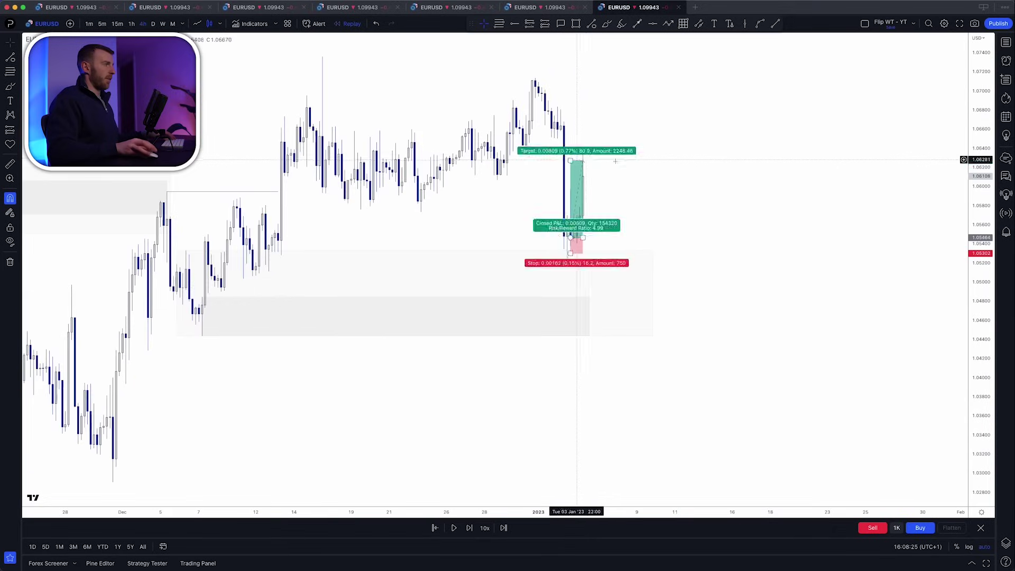
left_click(581, 182)
key("Delete")
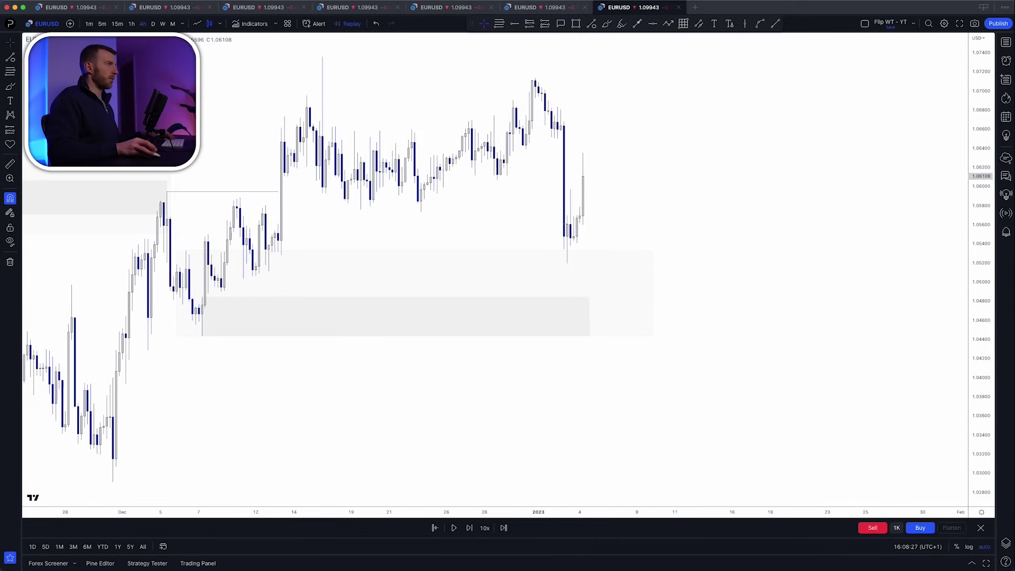
Brush-mark two levels above price and a projected drop into the darker 4-hour demand zone with a rally, and undo the marks.
left_click(605, 25)
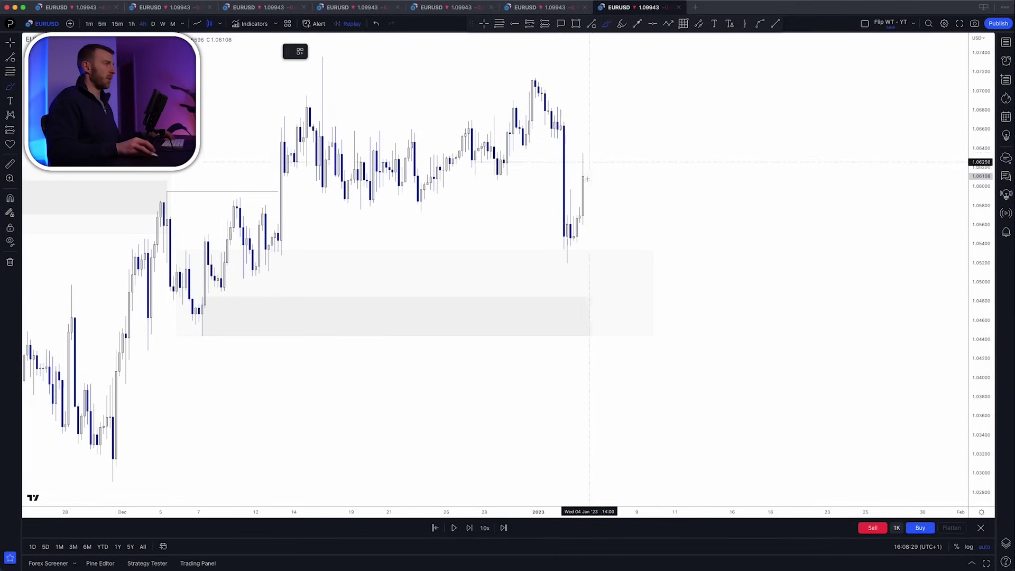
mouse_move(567, 239)
left_mouse_down()
mouse_move(600, 159)
mouse_move(622, 263)
left_mouse_up()
key("super+z")
left_click_drag(556, 141, 614, 139)
left_click_drag(551, 115, 586, 115)
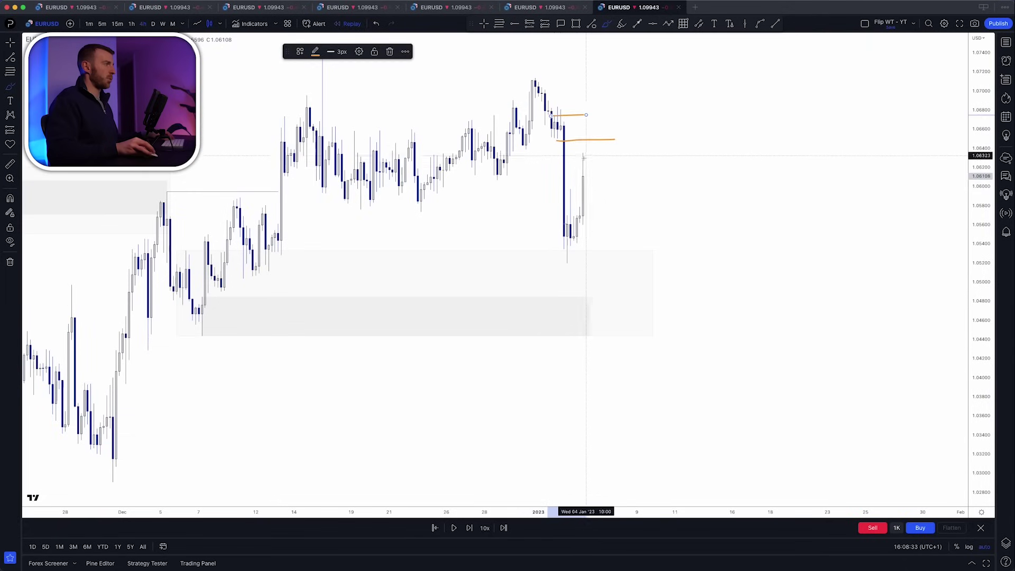
mouse_move(598, 169)
left_mouse_down()
mouse_move(627, 300)
mouse_move(693, 48)
left_mouse_up()
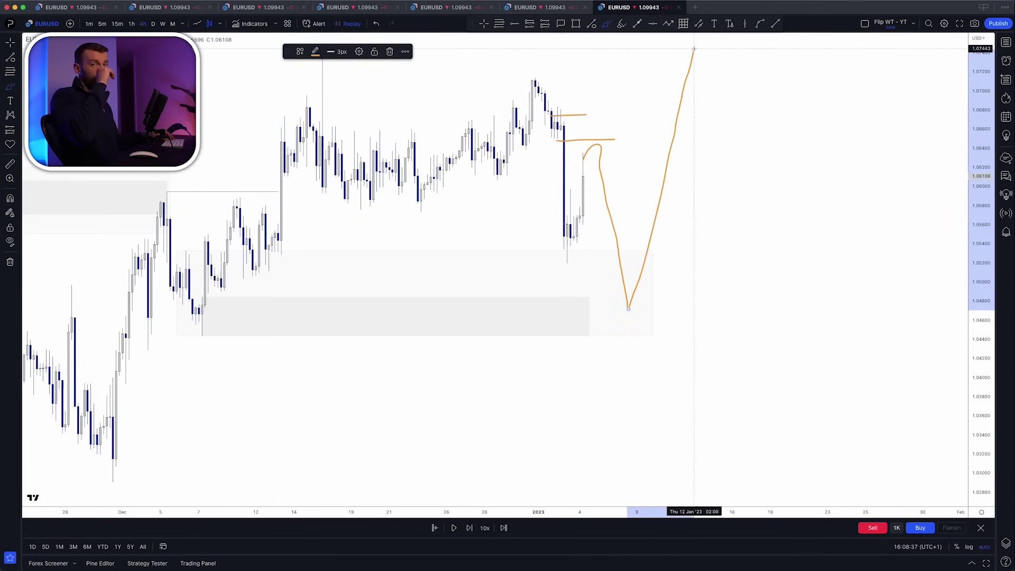
key("super+z")
key("super+z")
key("super+z")
key("super+z")
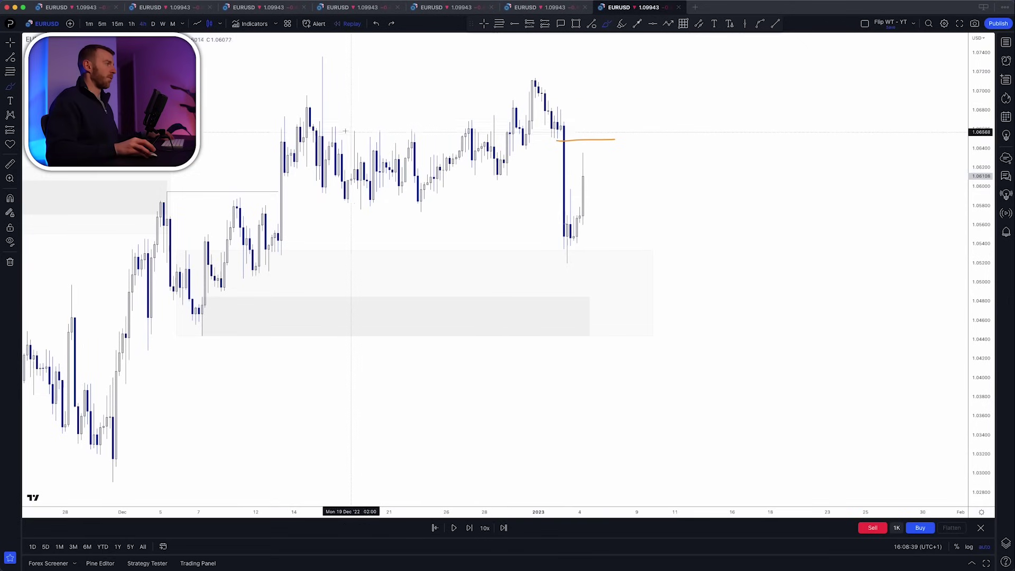
Return to the 15-minute chart and advance the replay to about 15:30 on 4 January.
left_click(119, 24)
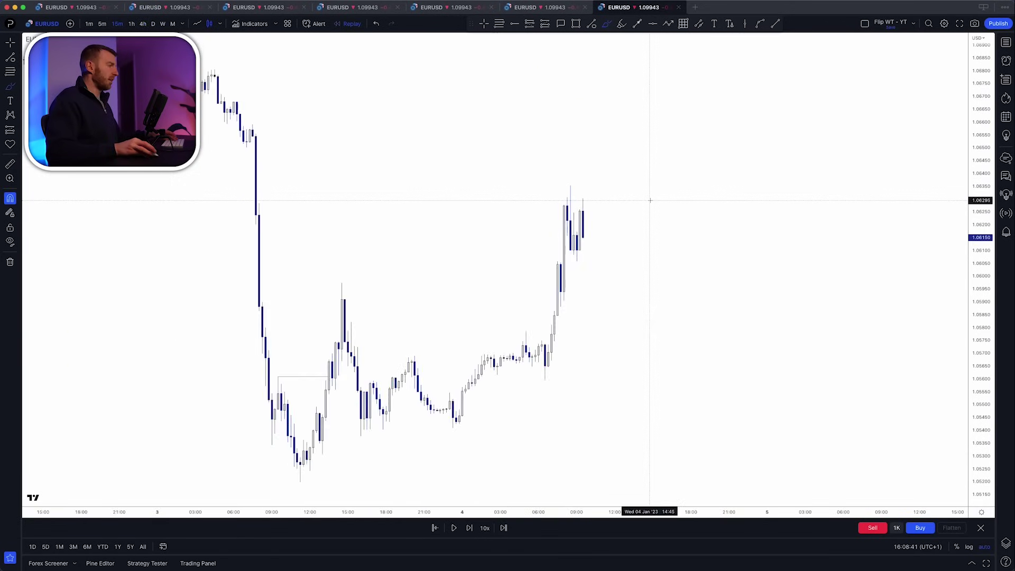
scroll(775, 209, "up", 3)
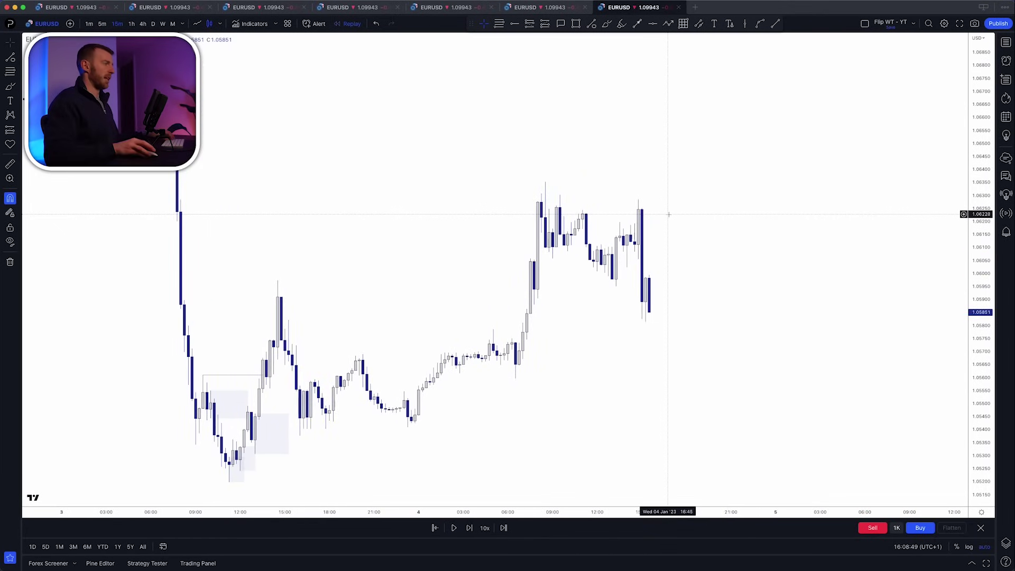
scroll(668, 214, "up", 2)
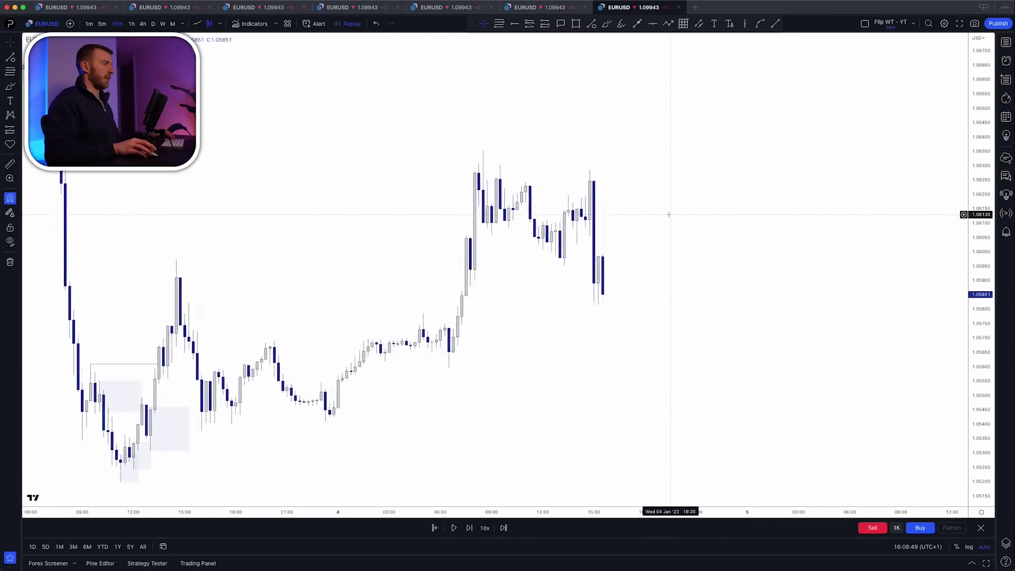
Draw a trend line with the M15 CHoCH template at about 1.0588, from 07:45 to 15:00 on 4 January.
left_click(591, 24)
left_click(299, 50)
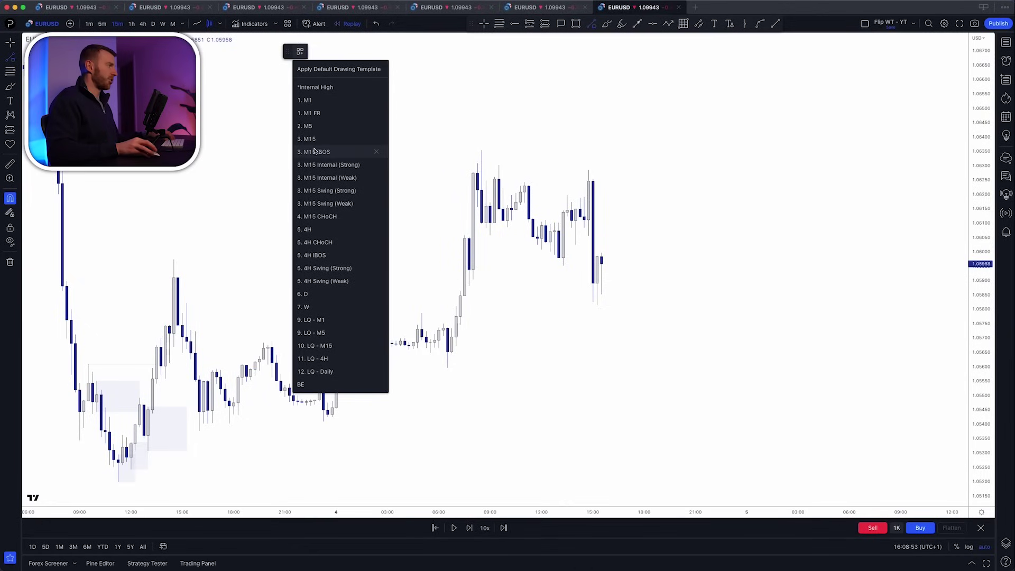
left_click(328, 216)
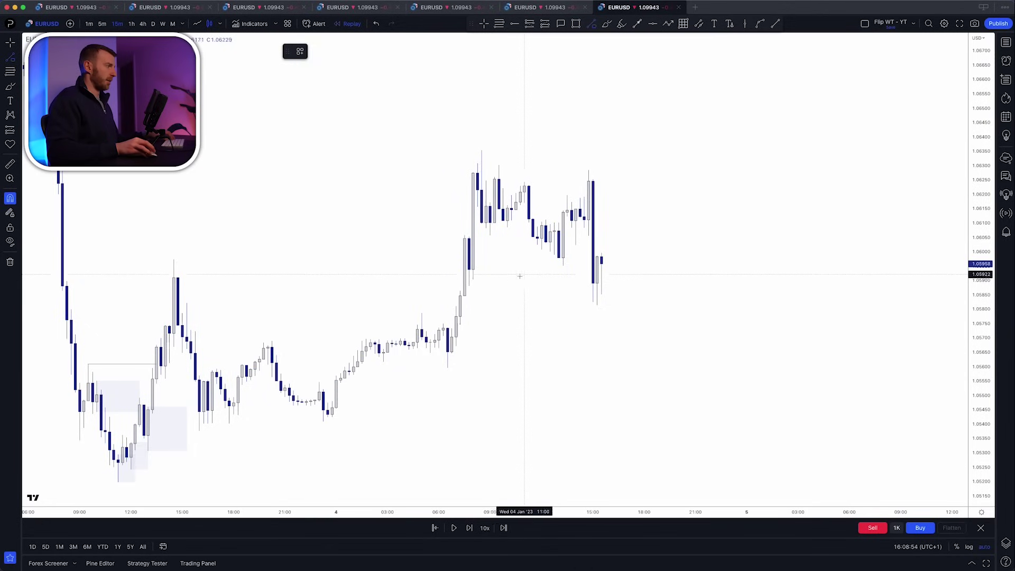
left_click(469, 286)
left_click(592, 286)
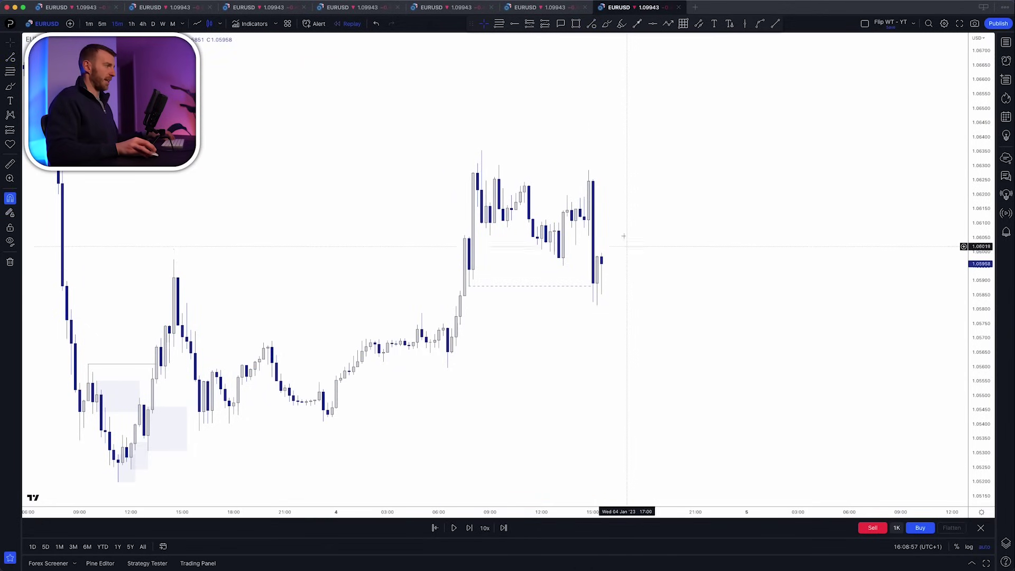
Draw a supply zone rectangle between 1.06055 and 1.06284, from 14:45 to about 19:45 on 4 January.
left_click(576, 23)
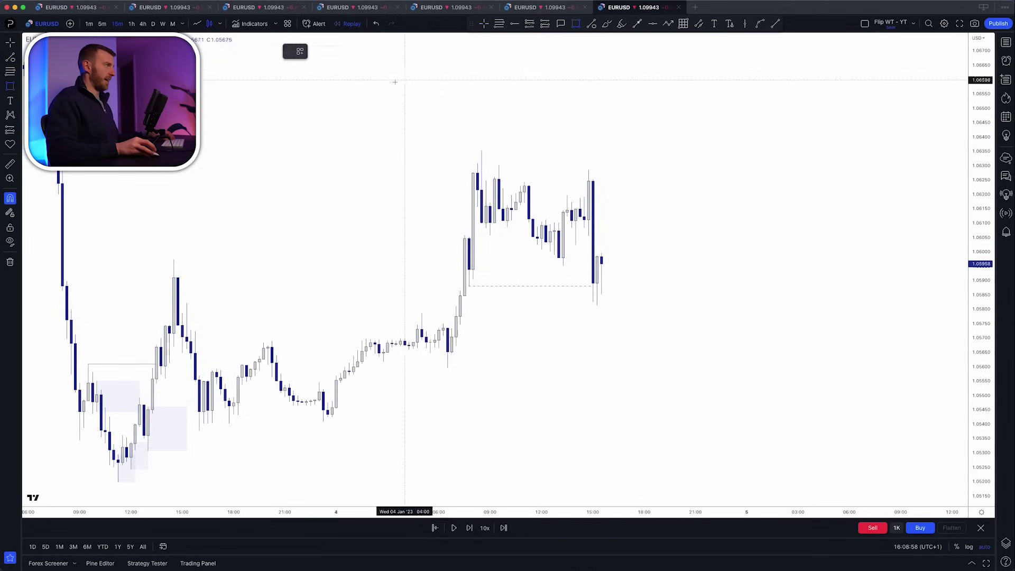
left_click(299, 51)
left_click(313, 228)
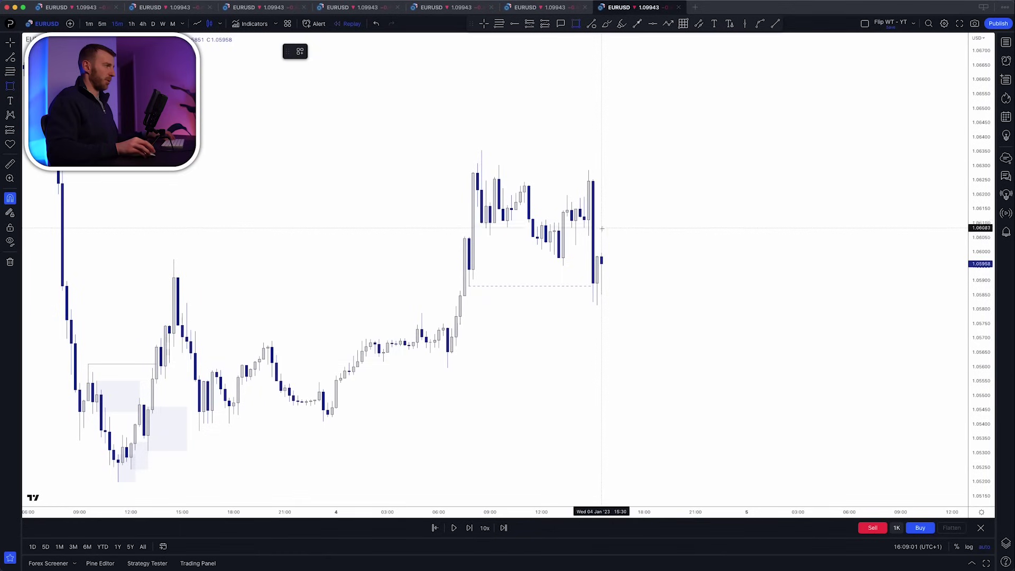
left_click(589, 236)
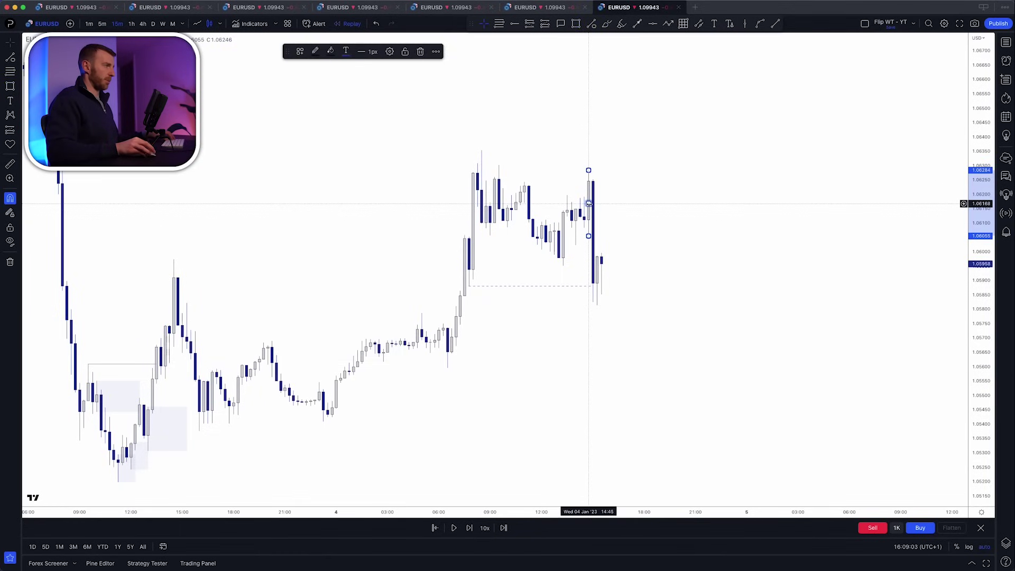
left_click(674, 170)
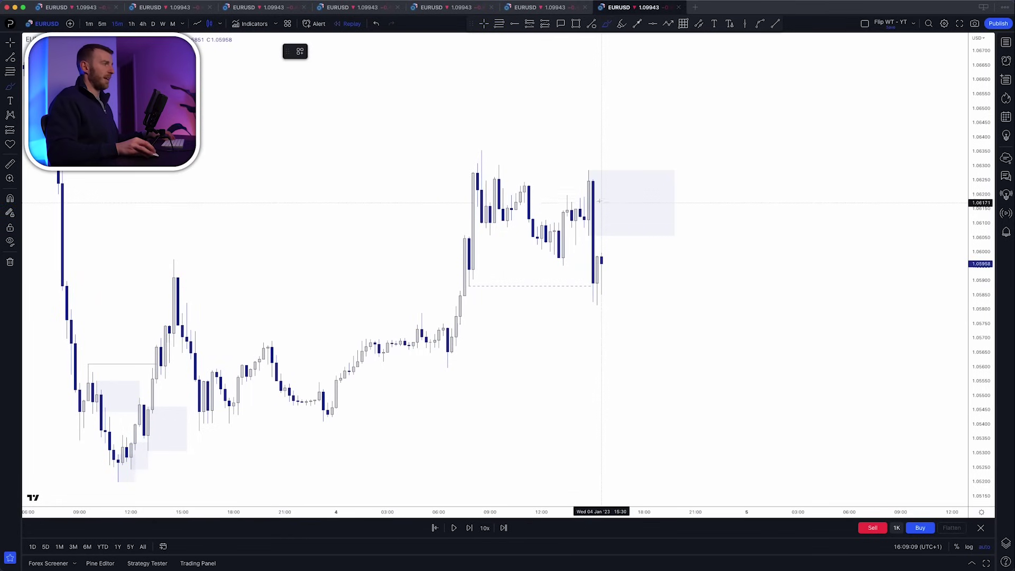
Brush-sketch the last upswing into the supply zone and an arrow back from its low, and undo the marks.
left_click_drag(560, 260, 592, 182)
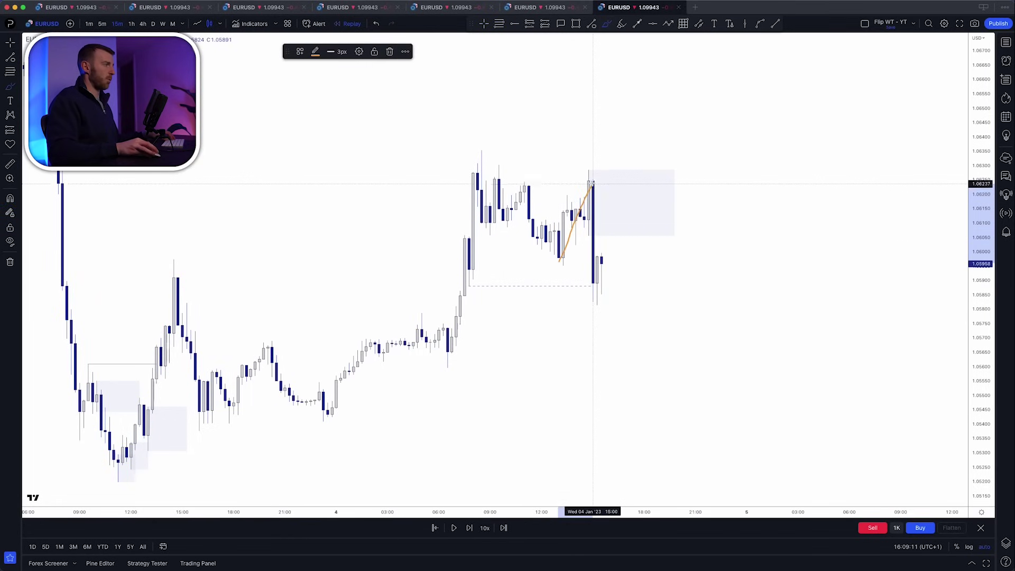
left_click_drag(560, 261, 480, 252)
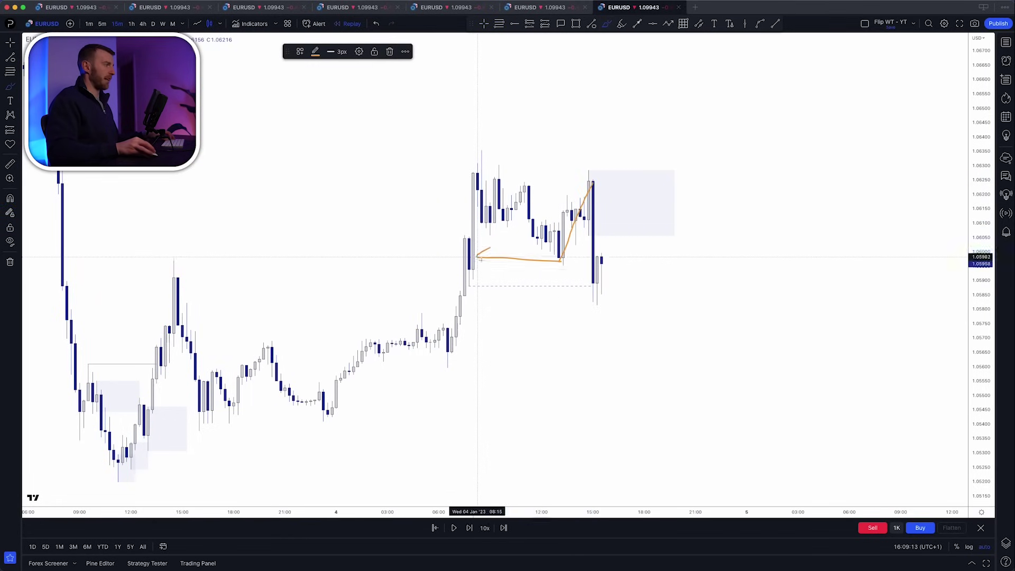
key("super+z")
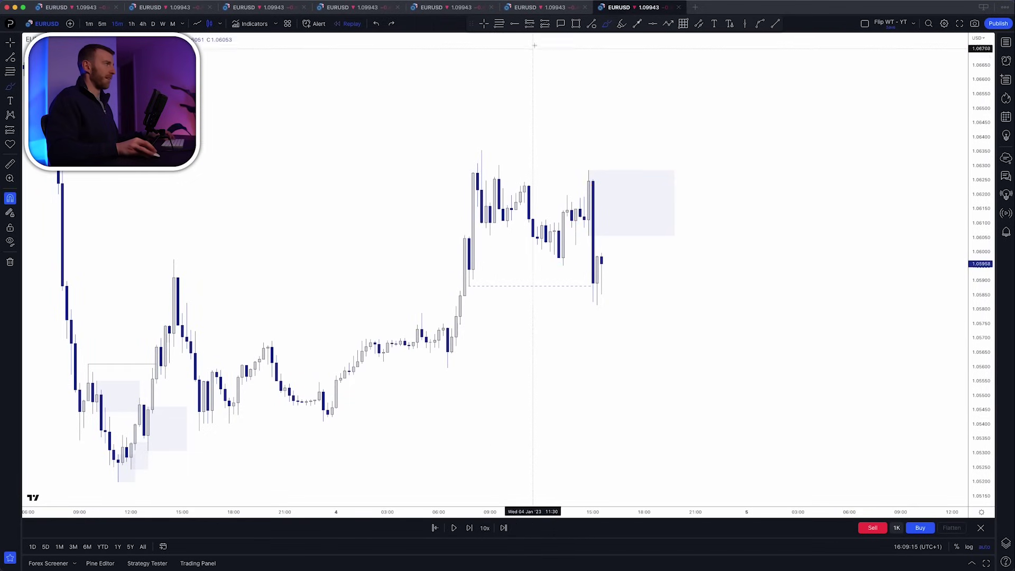
Draw a demand zone rectangle from the broken low at about 1.0588 up to 1.0605, spanning about 07:45 to 13:45.
left_click(577, 24)
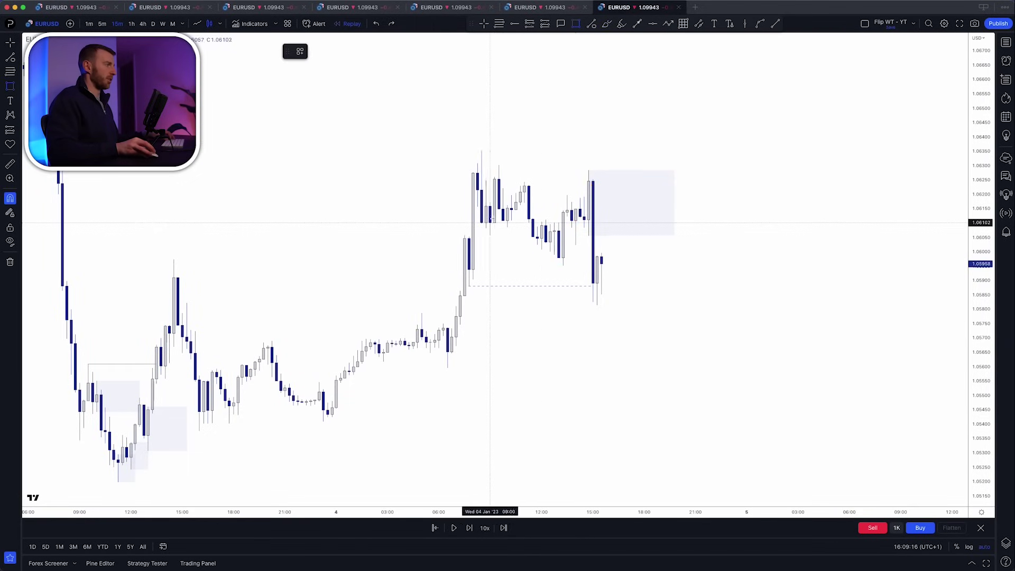
left_click(469, 285)
mouse_move(468, 261)
left_mouse_down()
mouse_move(571, 263)
mouse_move(588, 199)
mouse_move(626, 357)
left_mouse_up()
left_click(676, 264)
Brush-sketch the swing falling through the demand zone and a line across the matching highs, undoing both marks.
left_click(606, 24)
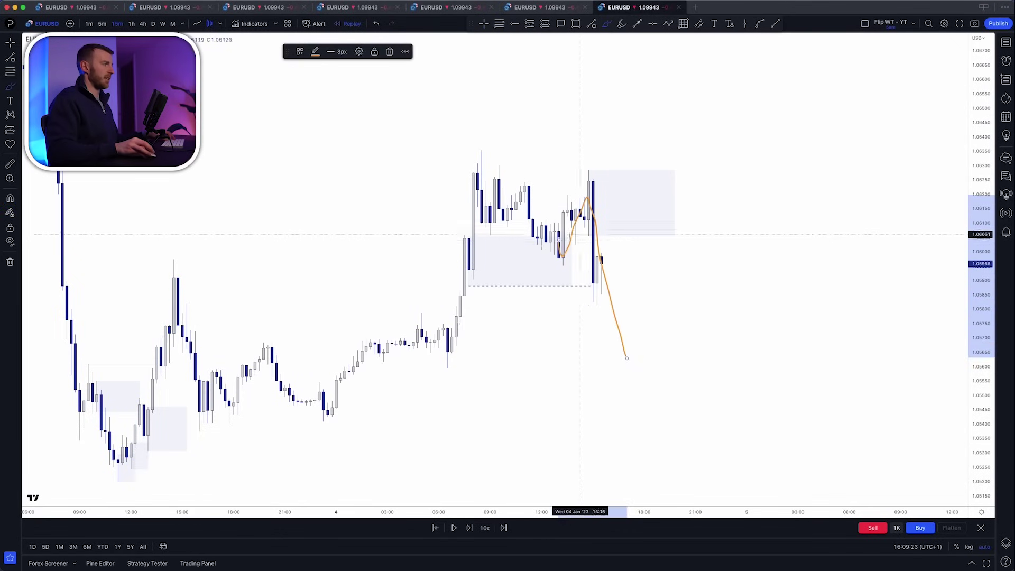
key("super+z")
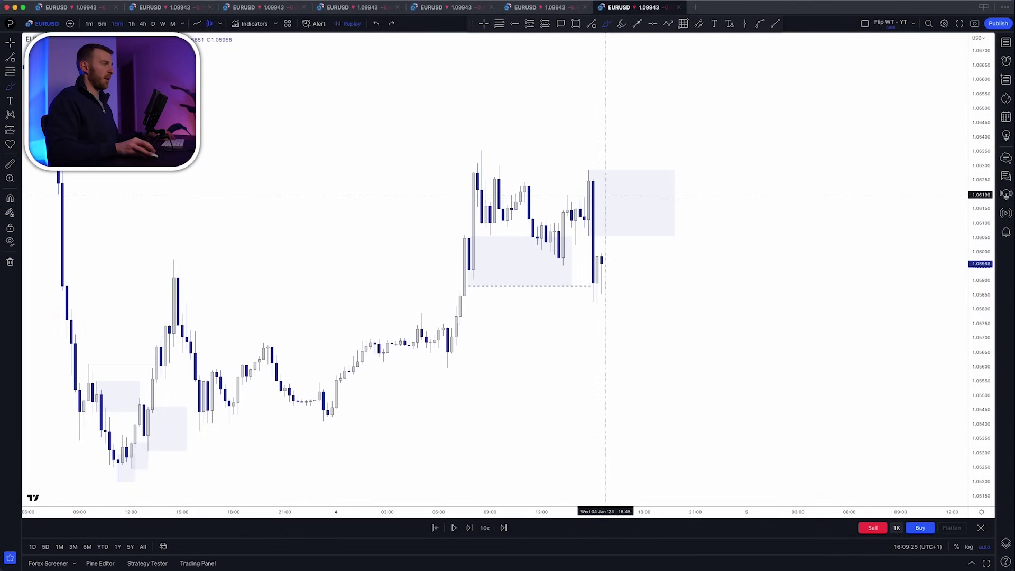
left_click_drag(518, 183, 579, 182)
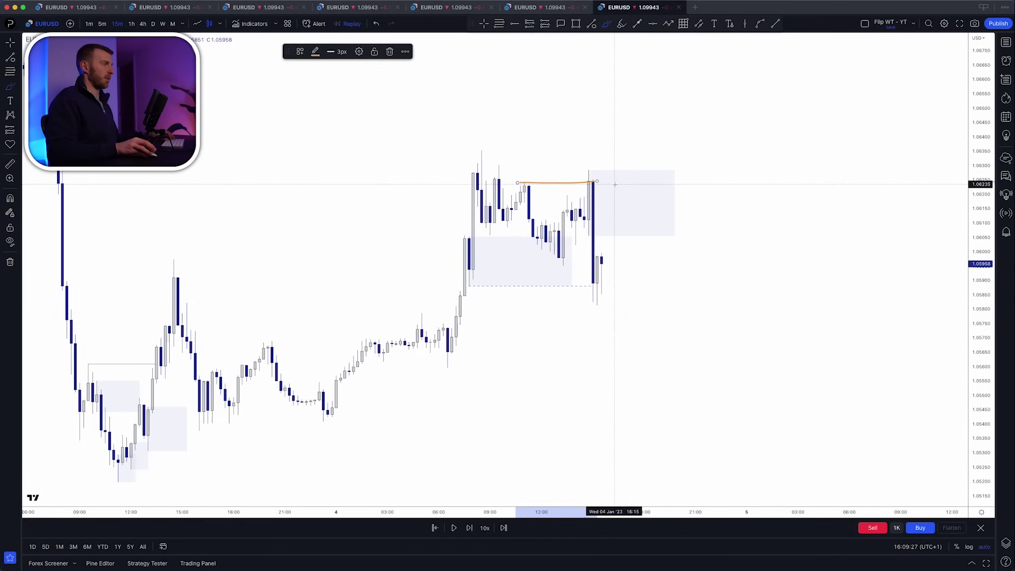
key("super+z")
Place a short position with entry at the new supply zone's lower edge, 1.06055, and stop at 1.06298.
left_click(543, 24)
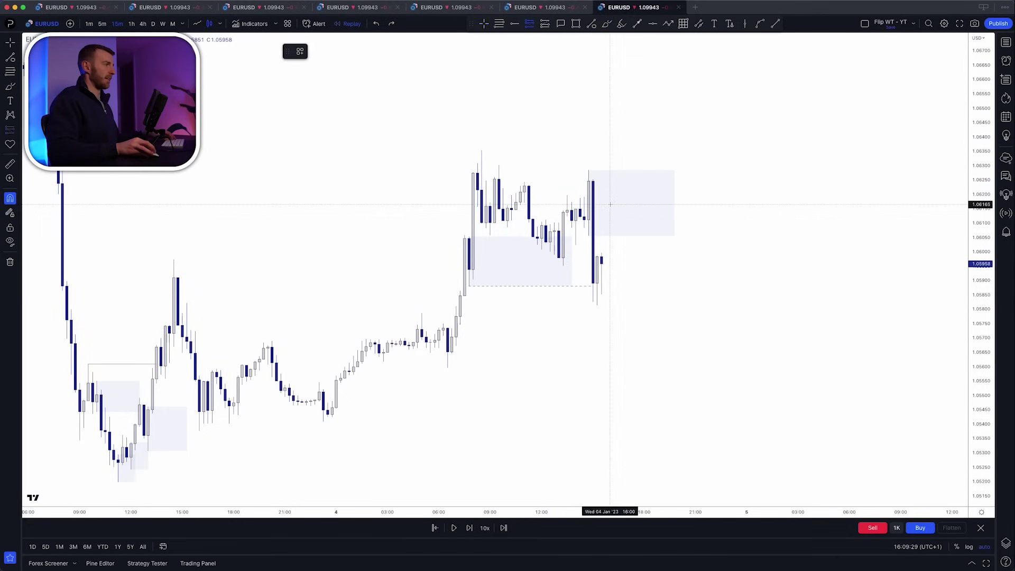
left_click(609, 204)
left_click_drag(663, 243, 673, 271)
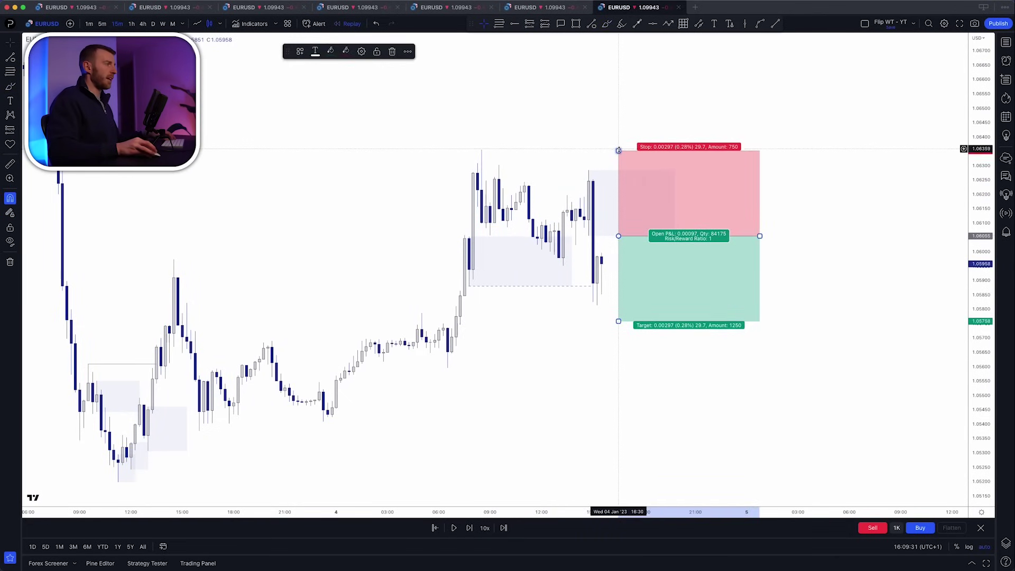
left_click_drag(617, 150, 619, 166)
scroll(686, 261, "down", 3)
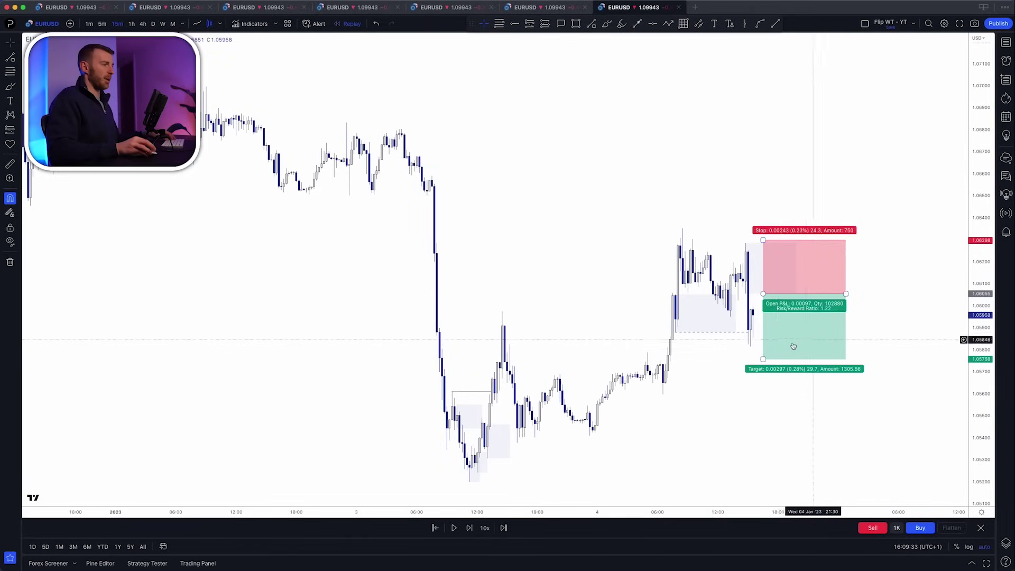
Extend the short position's target down to 1.05205, level with the earlier swing low.
left_click_drag(763, 359, 775, 481)
left_click_drag(987, 305, 986, 335)
left_click_drag(926, 356, 828, 264)
scroll(832, 223, "down", 1)
Advance the replay candle by candle through the short trade to the evening of 5 January.
key("shift+Right")
key("shift+Right")
key("shift+Right")
key("shift+Right")
key("shift+Right")
key("shift+Right")
key("shift+Right")
key("shift+Right")
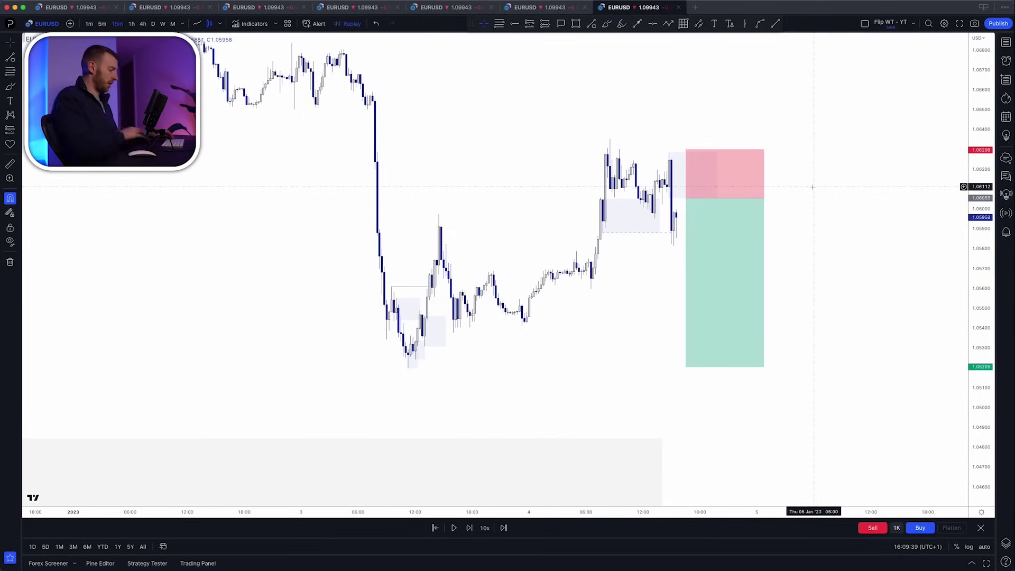
key("shift+Right")
key("shift+Right")
key("shift+Right")
key("shift+Right")
key("shift+Right")
key("shift+Right")
key("shift+Right")
key("shift+Right")
key("shift+Right")
key("shift+Right")
key("shift+Right")
key("shift+Right")
key("shift+Right")
key("shift+Right")
key("shift+Right")
key("shift+Right")
key("shift+Right")
key("shift+Right")
key("shift+Right")
key("shift+Right")
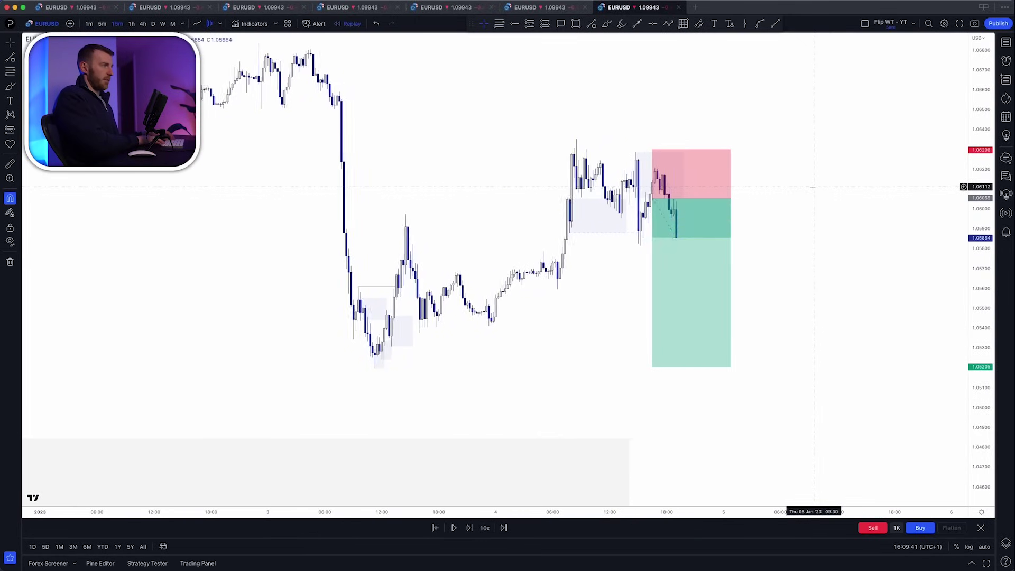
key("shift+Right")
key("shift+Right")
key("shift+Right")
key("shift+Right")
key("shift+Right")
key("shift+Right")
key("shift+Right")
key("shift+Right")
key("shift+Right")
key("shift+Right")
key("shift+Right")
key("shift+Right")
key("shift+Right")
key("shift+Right")
key("shift+Right")
key("shift+Right")
key("shift+Right")
key("shift+Right")
key("shift+Right")
key("shift+Right")
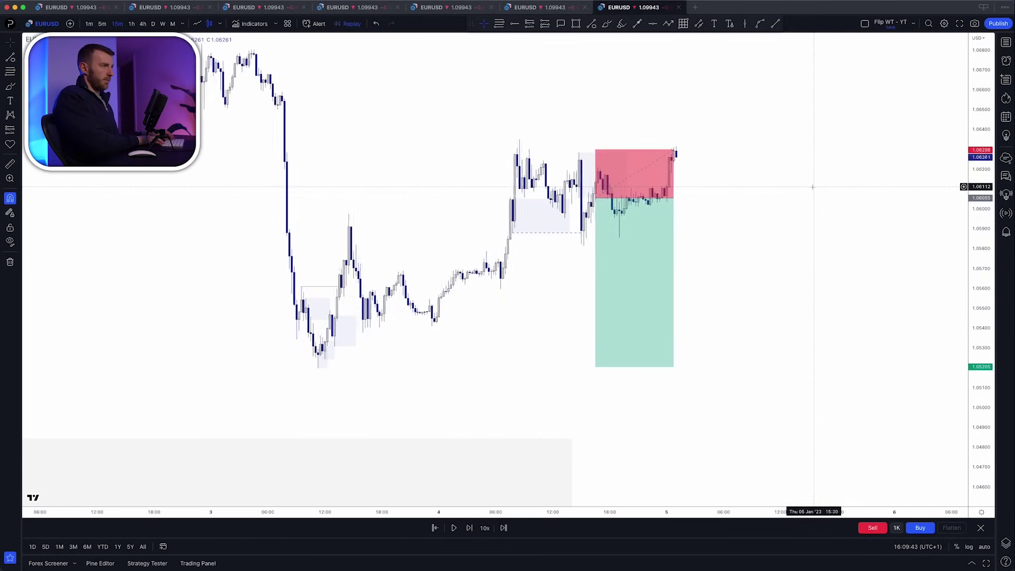
key("shift+Right")
key("shift+Right")
key("shift+Right")
key("shift+Right")
key("shift+Right")
key("shift+Right")
key("shift+Right")
key("shift+Right")
key("shift+Right")
key("shift+Right")
key("shift+Right")
key("shift+Right")
key("shift+Right")
key("shift+Right")
key("shift+Right")
key("shift+Right")
key("shift+Right")
key("shift+Right")
key("shift+Right")
key("shift+Right")
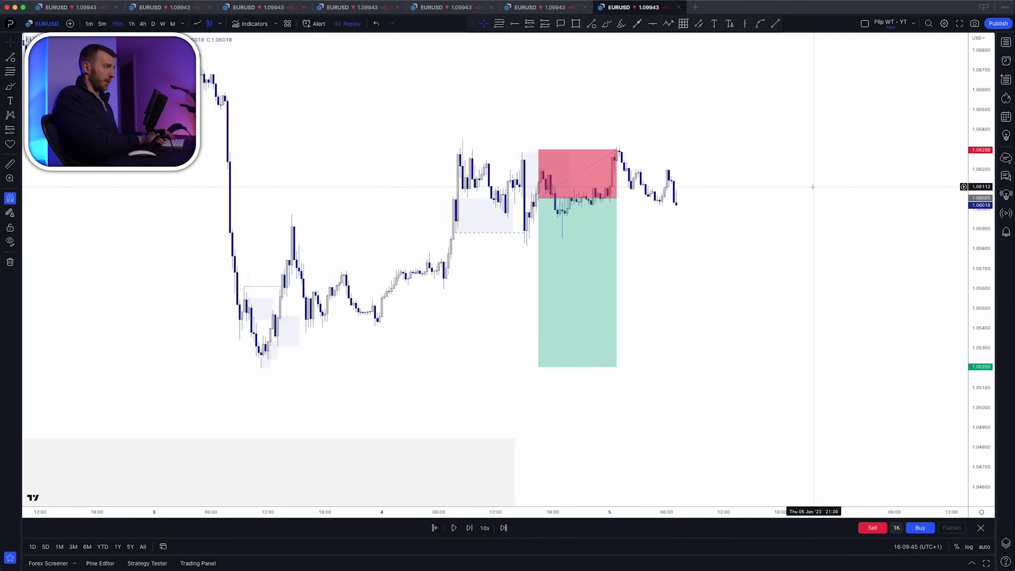
key("shift+Right")
key("shift+Right")
key("shift+Right")
key("shift+Right")
key("shift+Right")
key("shift+Right")
key("shift+Right")
key("shift+Right")
key("shift+Right")
key("shift+Right")
key("shift+Right")
key("shift+Right")
key("shift+Right")
key("shift+Right")
key("shift+Right")
key("shift+Right")
key("shift+Right")
key("shift+Right")
key("shift+Right")
key("shift+Right")
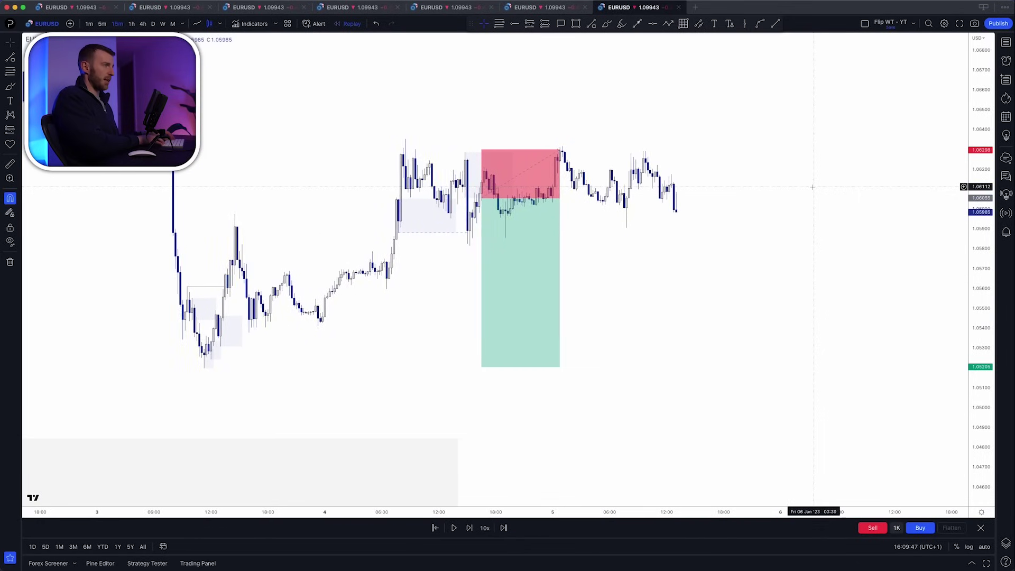
key("shift+Right")
key("shift+Right")
key("shift+Right")
key("shift+Right")
key("shift+Right")
key("shift+Right")
key("shift+Right")
key("shift+Right")
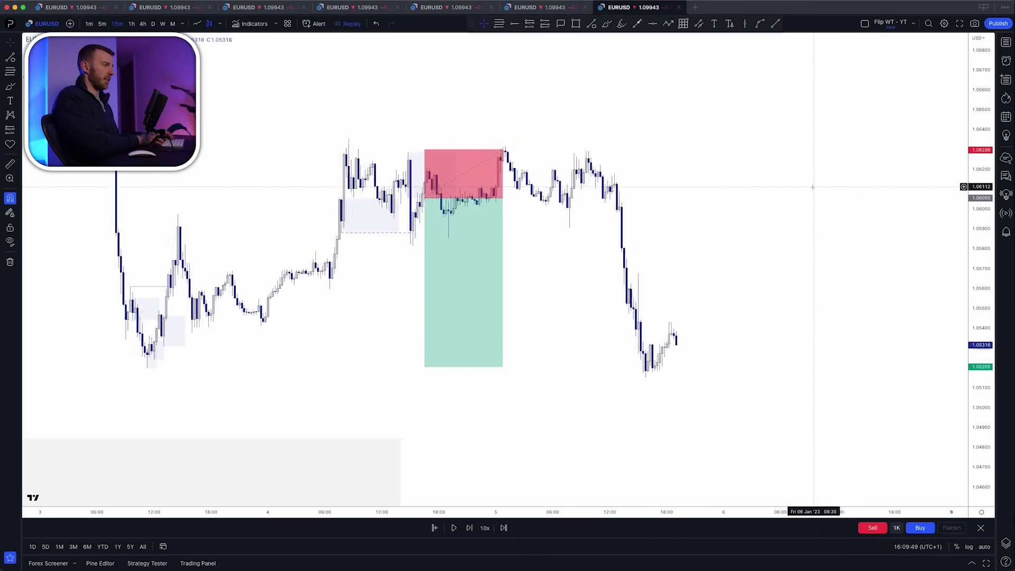
scroll(802, 257, "down", 2)
key("shift+Right")
Brush-sketch short lines at the 5 January morning highs and along the levels of the swing below them.
left_click_drag(711, 183, 664, 194)
scroll(695, 139, "up", 3)
left_click_drag(978, 301, 978, 280)
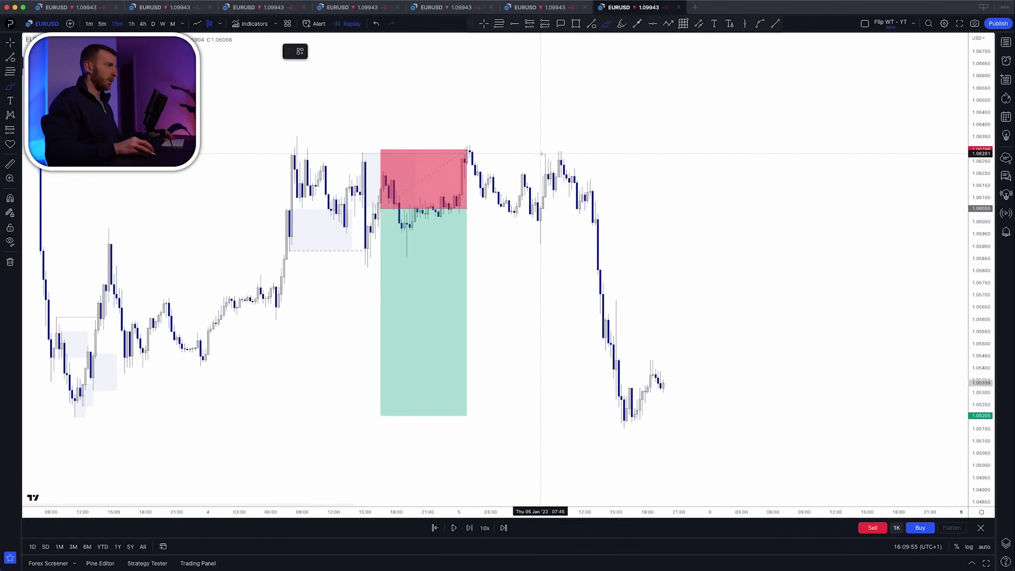
left_click_drag(542, 154, 563, 153)
left_click_drag(981, 303, 981, 212)
scroll(644, 125, "up", 1)
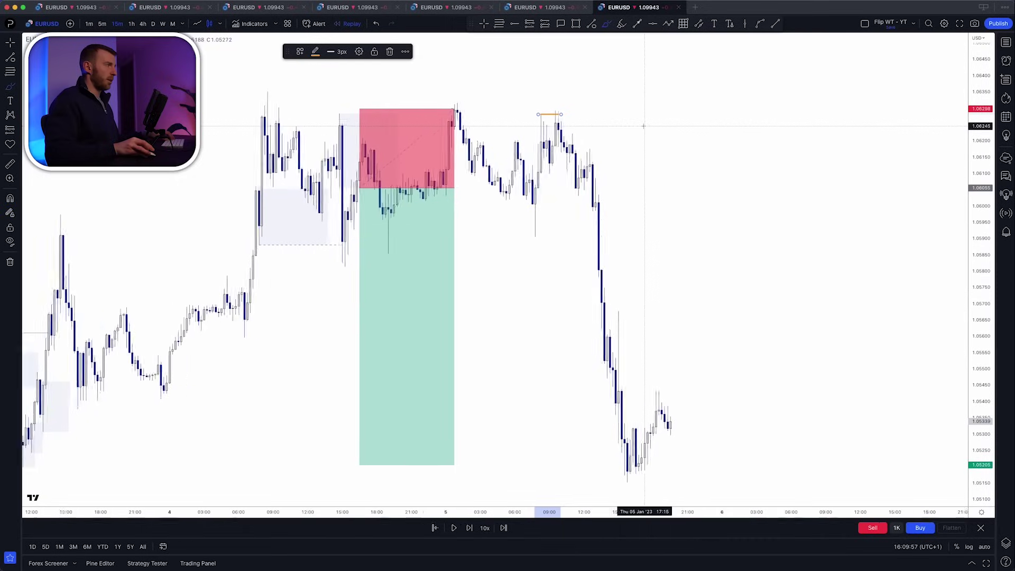
scroll(644, 126, "up", 1)
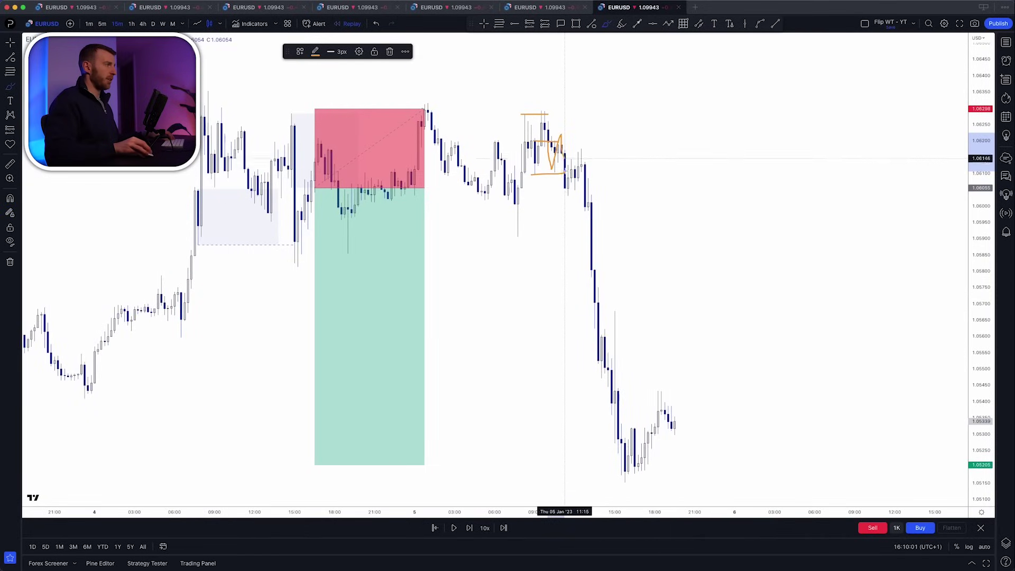
Brush-sketch the price path falling away from the 5 January highs, and undo all the brush marks.
left_click_drag(564, 158, 571, 213)
key("super+z")
key("super+z")
mouse_move(556, 154)
left_mouse_down()
mouse_move(590, 153)
mouse_move(678, 495)
left_mouse_up()
key("super+z")
key("super+z")
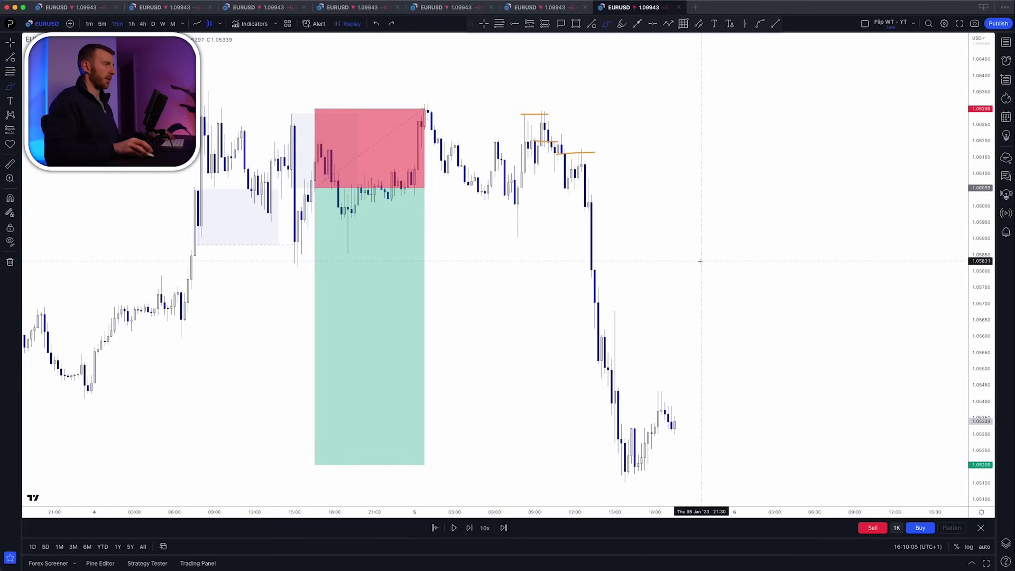
key("super+z")
key("super+z")
key("super+z")
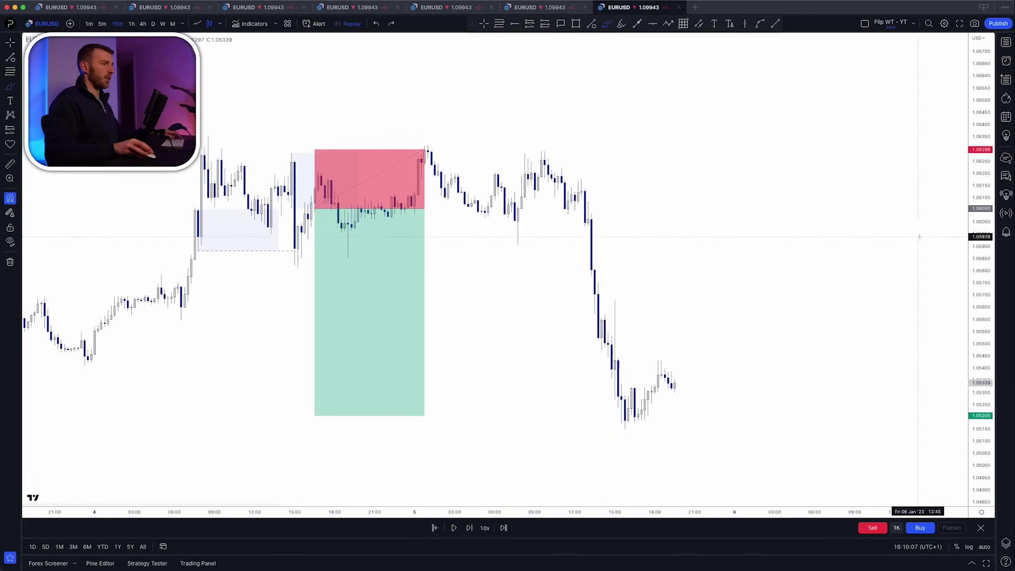
Extend the grey 4-hour zone below price to 16:00 on 6 January.
left_click_drag(971, 235, 970, 299)
scroll(845, 302, "down", 4)
left_click_drag(833, 297, 618, 195)
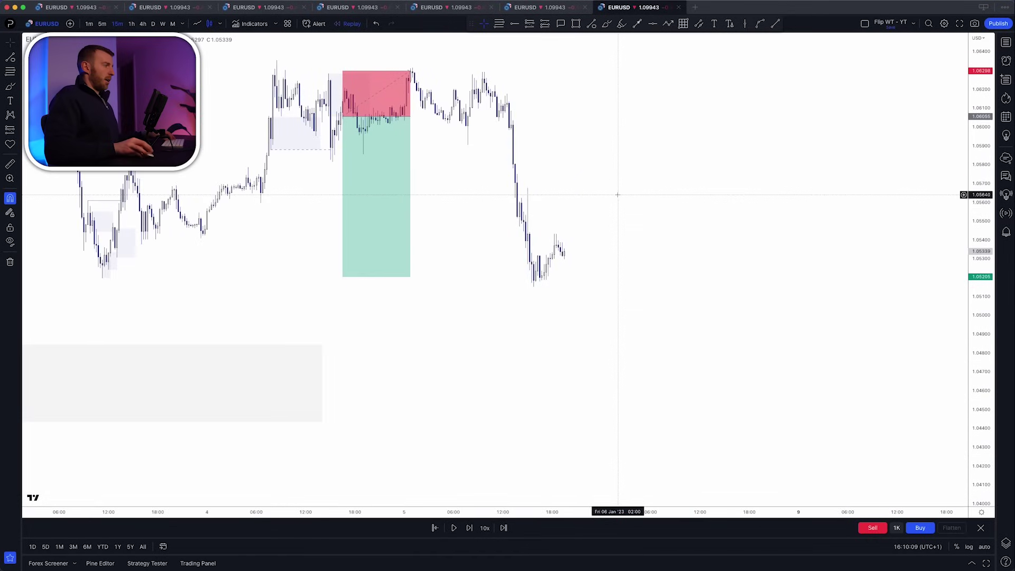
scroll(557, 312, "down", 1)
scroll(556, 311, "down", 3)
left_click_drag(564, 383, 853, 366)
left_click_drag(980, 299, 979, 394)
scroll(691, 308, "down", 4)
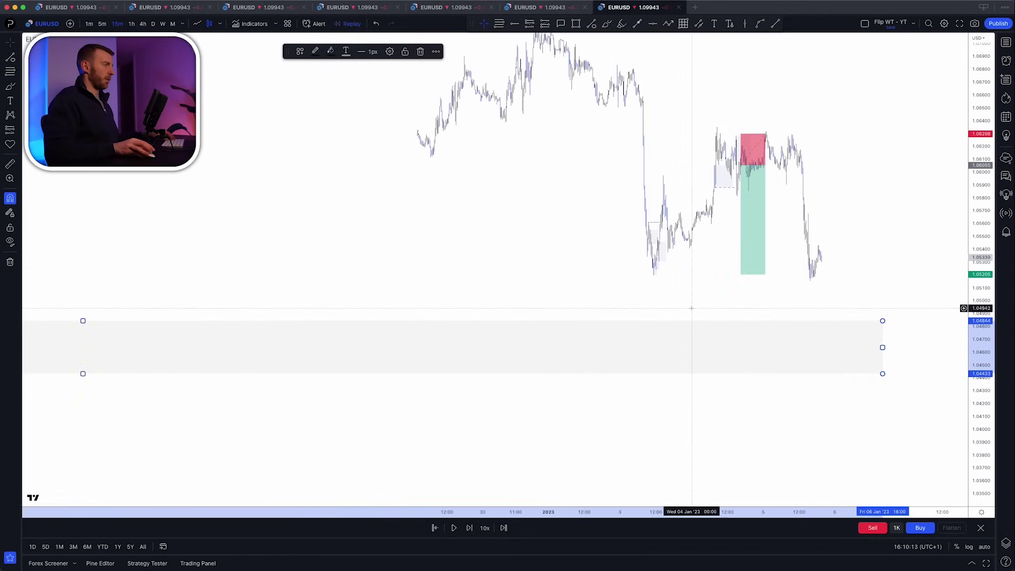
scroll(493, 220, "right", 2)
scroll(494, 220, "up", 4)
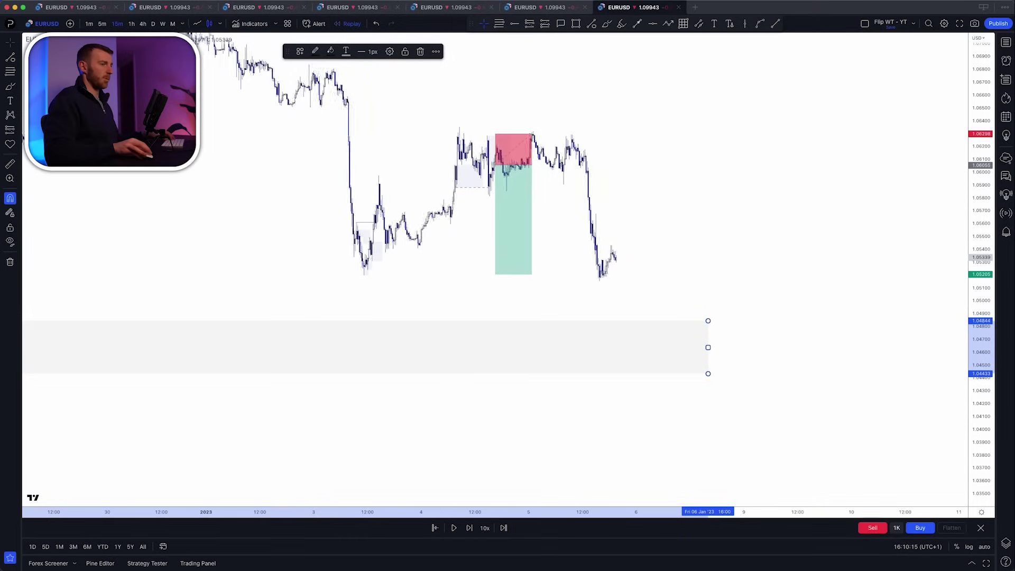
left_click_drag(981, 436, 981, 317)
scroll(572, 185, "up", 5)
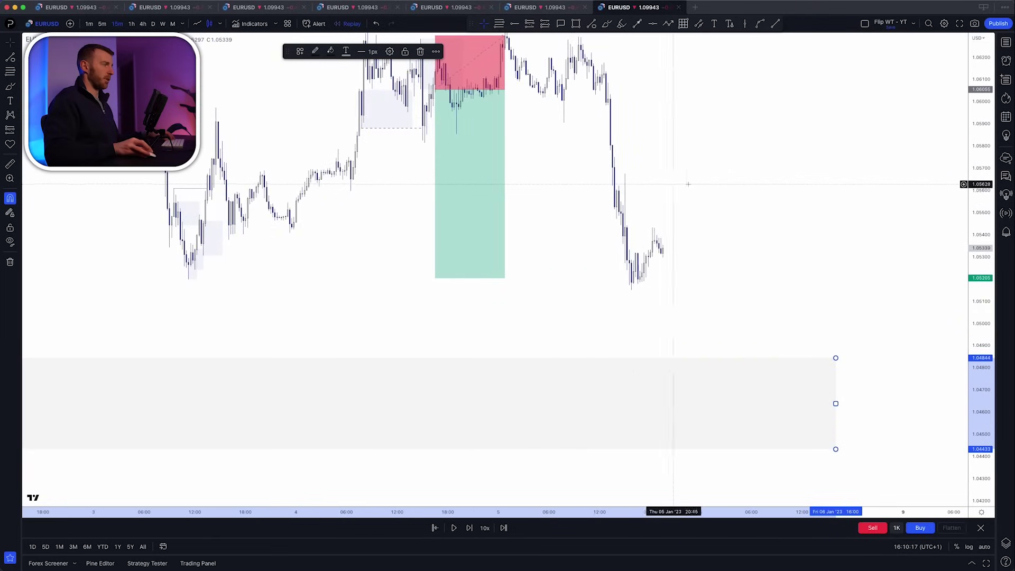
Brush a line from the 5 January low near 1.0515 across to the candle breaking it on 6 January.
left_click_drag(691, 184, 596, 211)
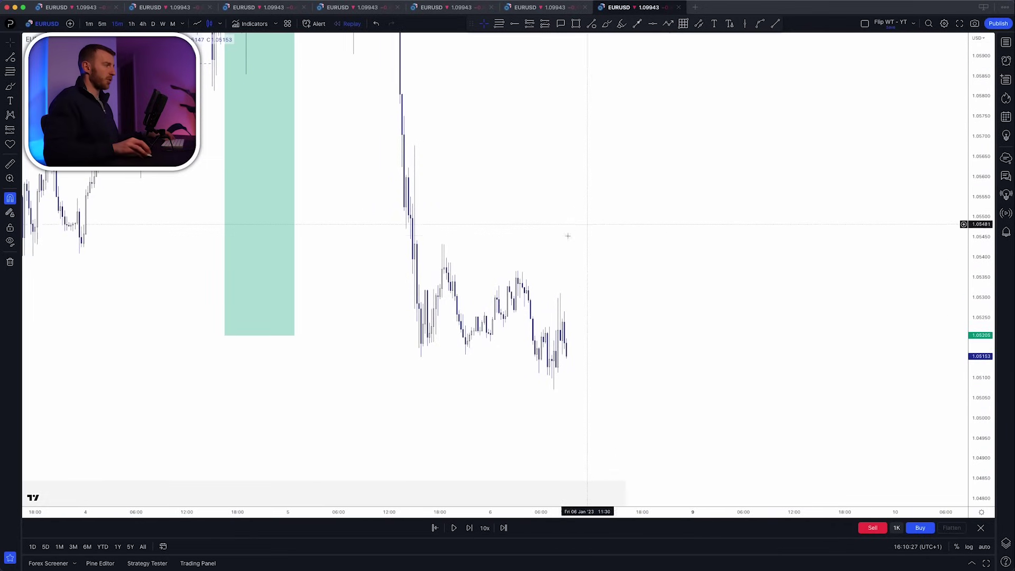
scroll(613, 167, "up", 3)
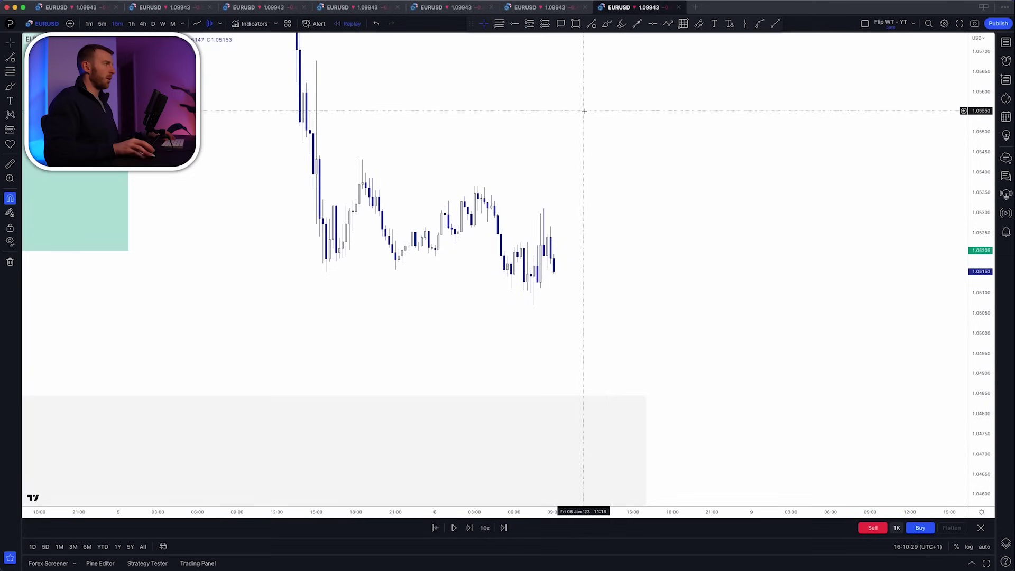
left_click_drag(328, 273, 513, 273)
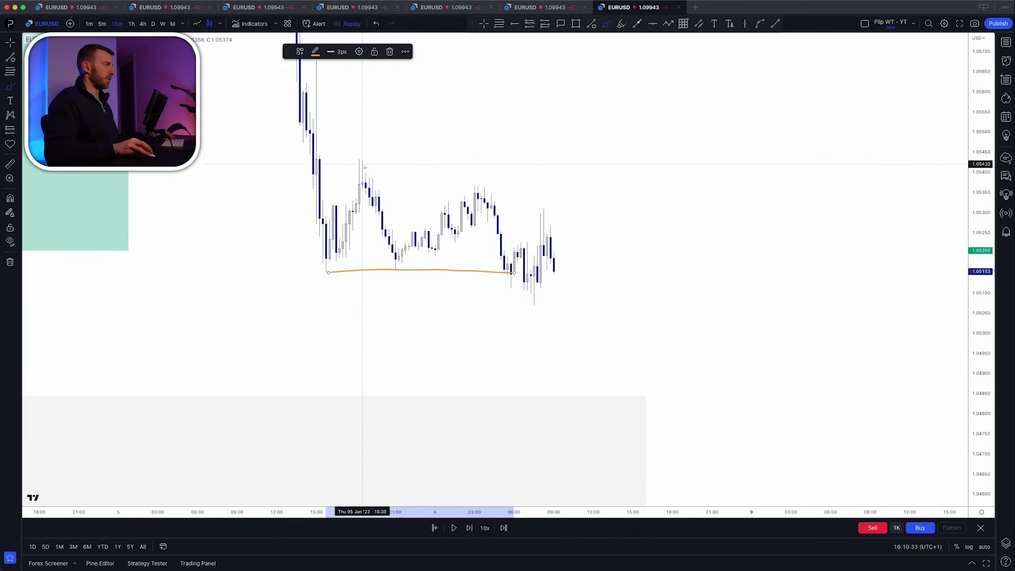
Draw an M15-template supply rectangle from the 5 January 18:30 high to about 04:00, spanning about 1.0536 to 1.0543.
key("alt+shift+r")
left_click(300, 52)
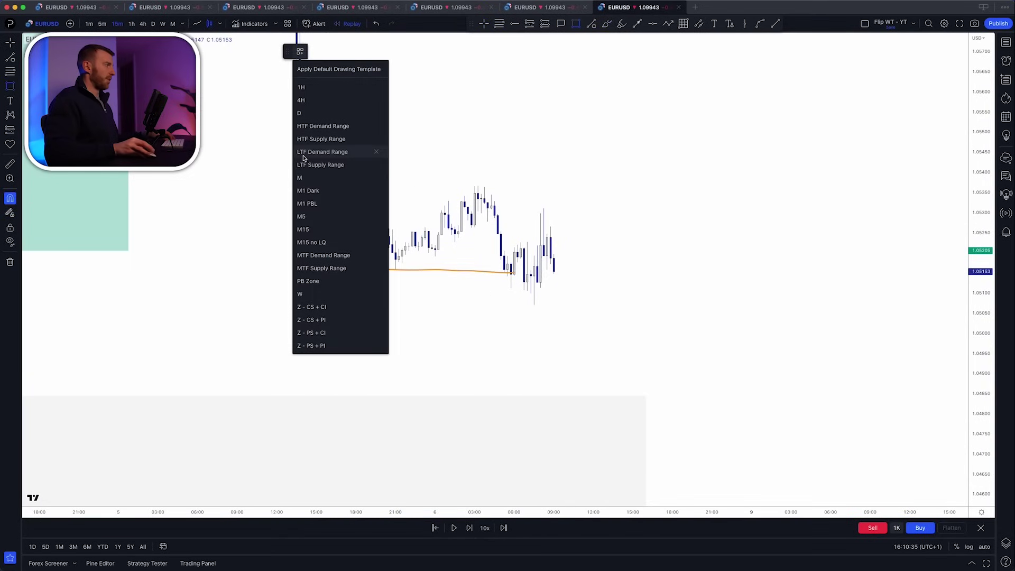
left_click(311, 228)
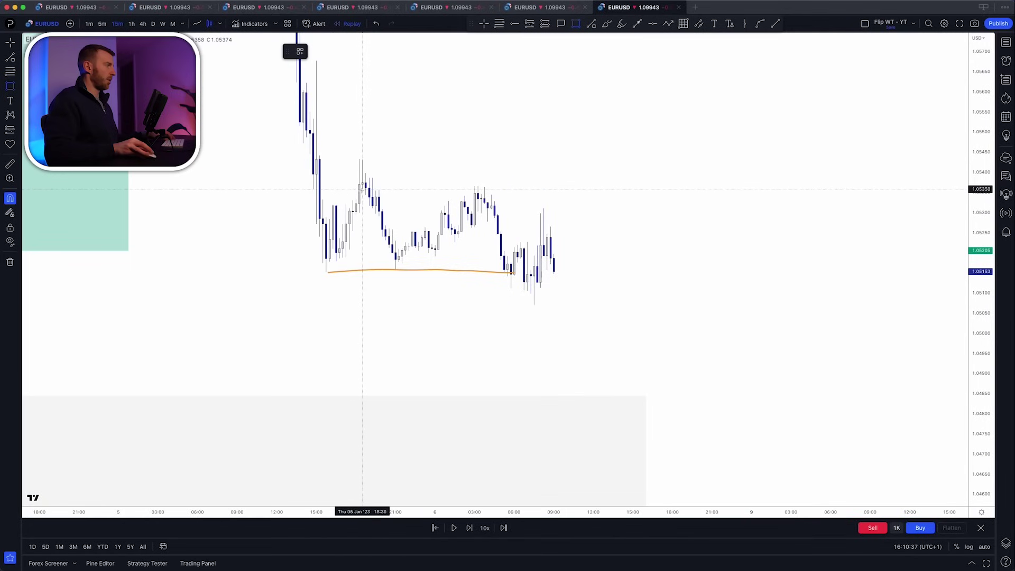
left_click(363, 166)
left_click_drag(362, 174, 488, 174)
Draw a supply zone at about 1.0531–1.0534 ending near 09:30, and a demand zone at about 1.0526–1.0530 ending at 04:45.
mouse_move(413, 191)
left_mouse_down()
mouse_move(526, 219)
mouse_move(491, 195)
left_mouse_up()
mouse_move(610, 219)
left_mouse_down()
mouse_move(600, 203)
mouse_move(560, 202)
left_mouse_up()
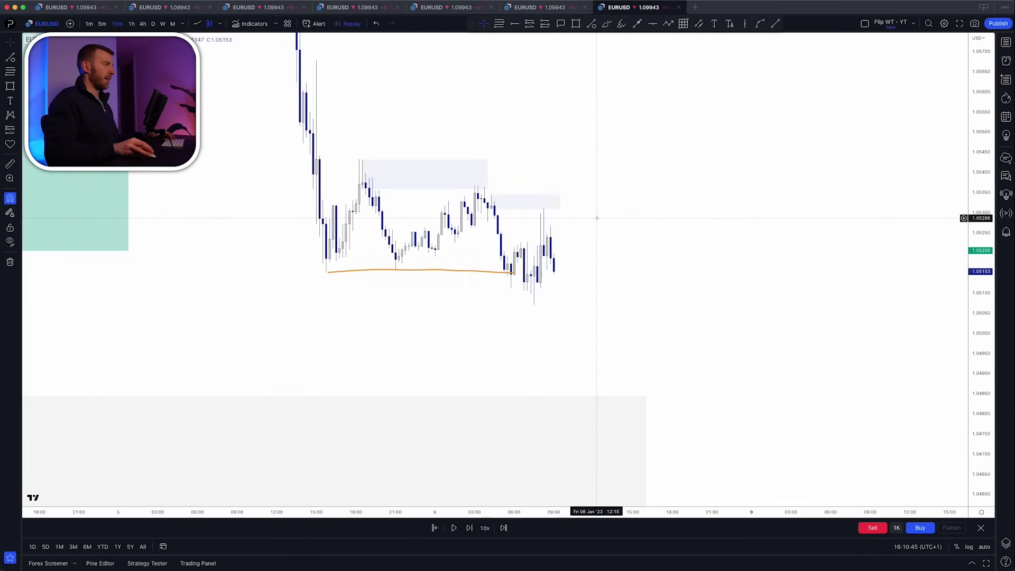
left_click_drag(499, 208, 471, 224)
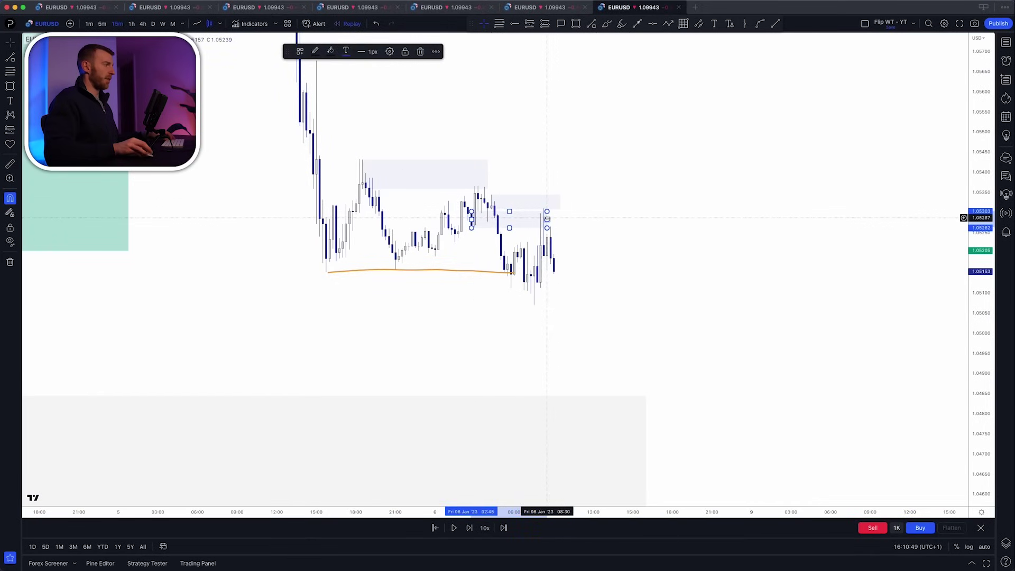
left_click_drag(546, 218, 497, 219)
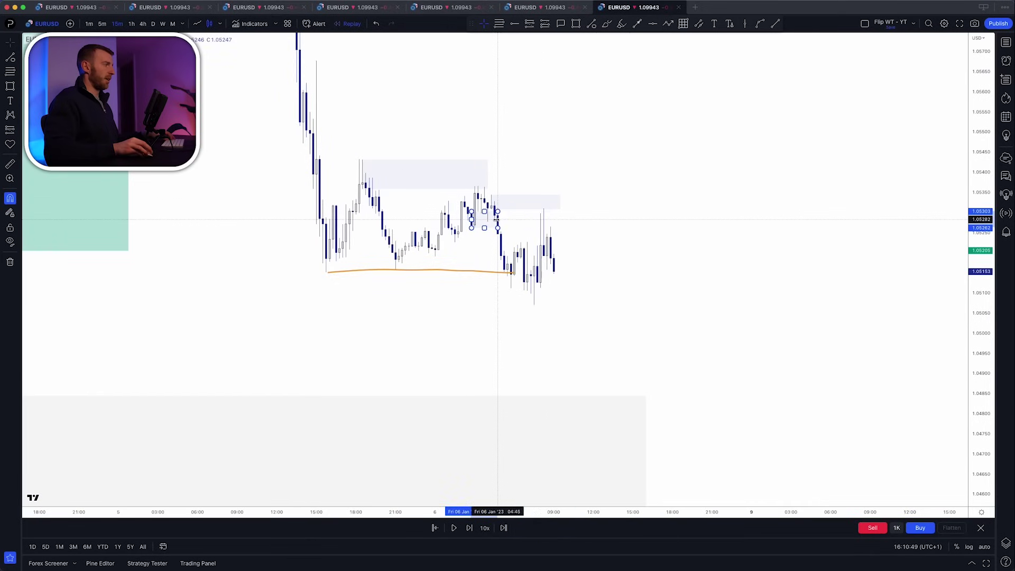
Brush-sketch the drop through the small demand zone and circle the return to the supply zone, undoing both marks.
left_click(606, 23)
mouse_move(471, 214)
left_mouse_down()
mouse_move(481, 222)
mouse_move(471, 188)
mouse_move(517, 308)
left_mouse_up()
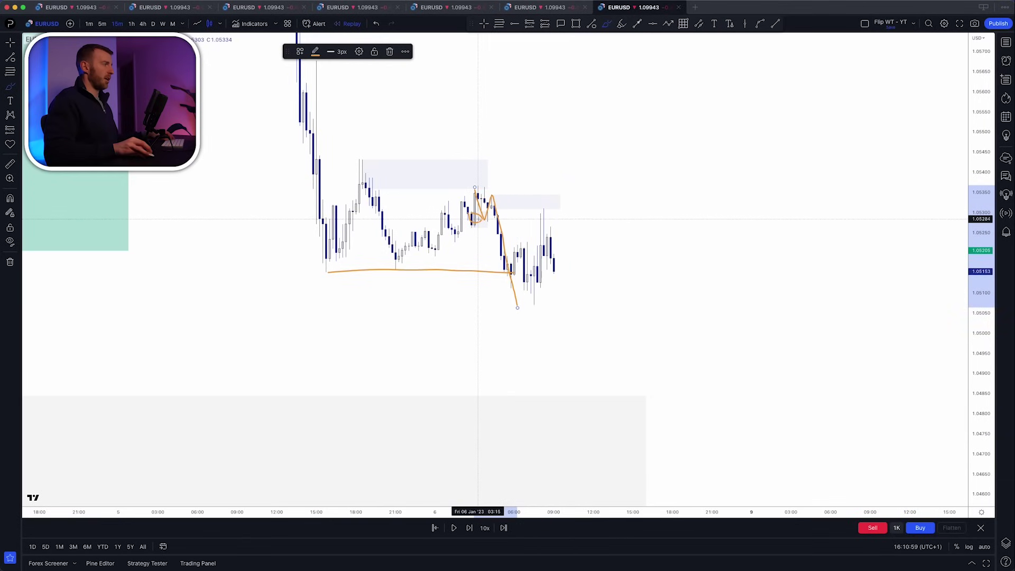
key("super+z")
mouse_move(555, 202)
left_mouse_down()
mouse_move(537, 200)
mouse_move(550, 198)
left_mouse_up()
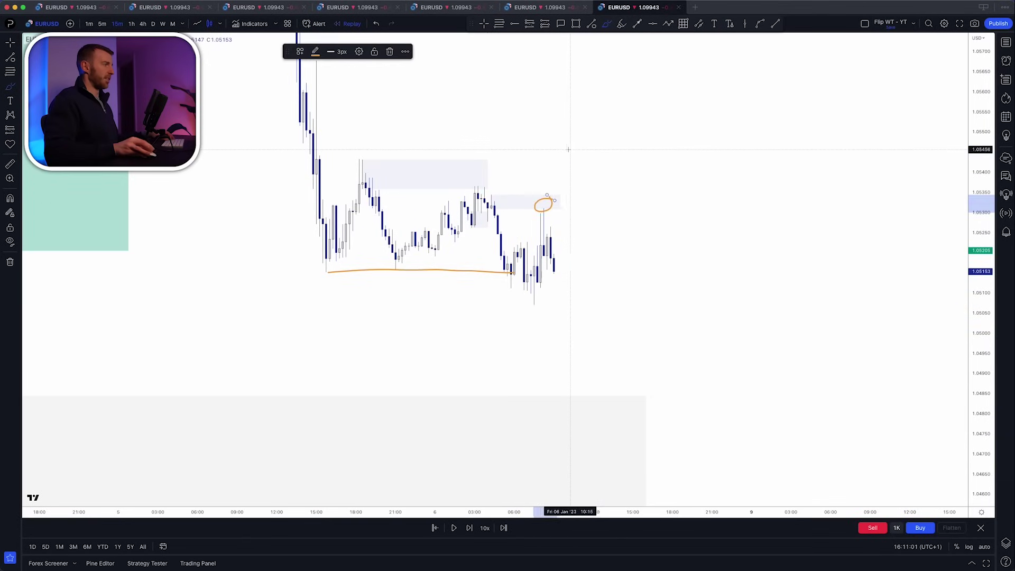
key("super+z")
Place a short position at the newest supply zone's lower edge with stop at 1.05374 and target at 1.05070.
left_click(529, 24)
left_click(550, 209)
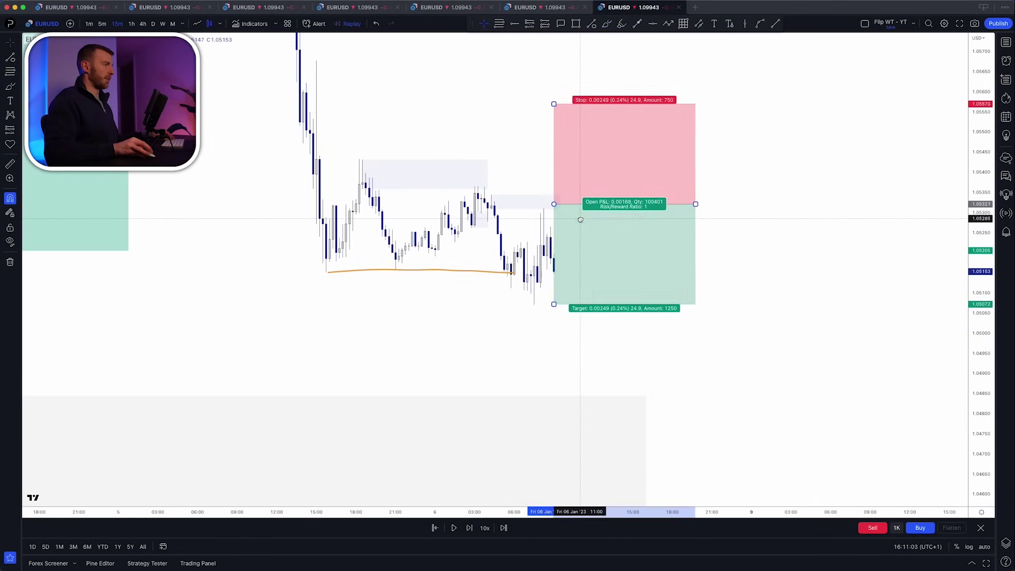
left_click_drag(543, 110, 543, 182)
left_click(596, 130)
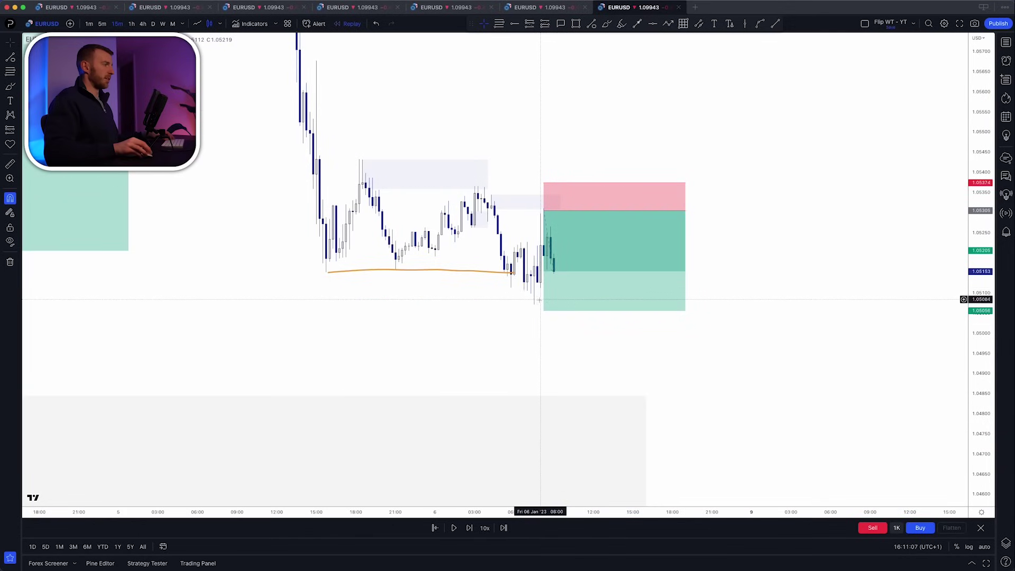
left_click_drag(544, 310, 544, 304)
left_click(756, 314)
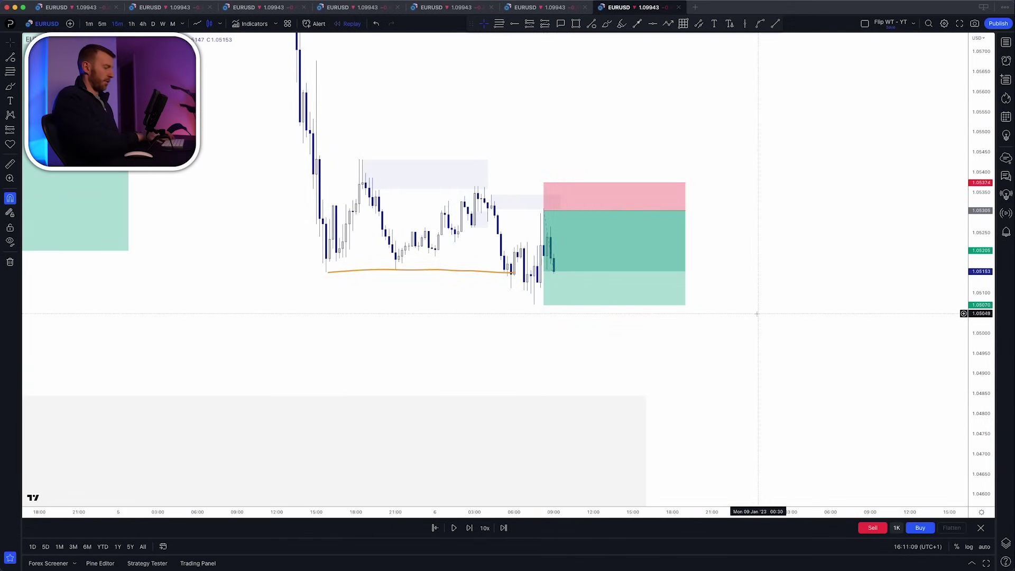
Advance the replay through the short trade to about 13:00 on 6 January, then delete the short position.
key("shift+Right")
key("shift+Right")
key("shift+Right")
key("shift+Right")
key("shift+Right")
key("shift+Right")
key("shift+Right")
key("shift+Right")
key("shift+Right")
key("shift+Right")
key("shift+Right")
key("shift+Right")
key("shift+Right")
key("shift+Right")
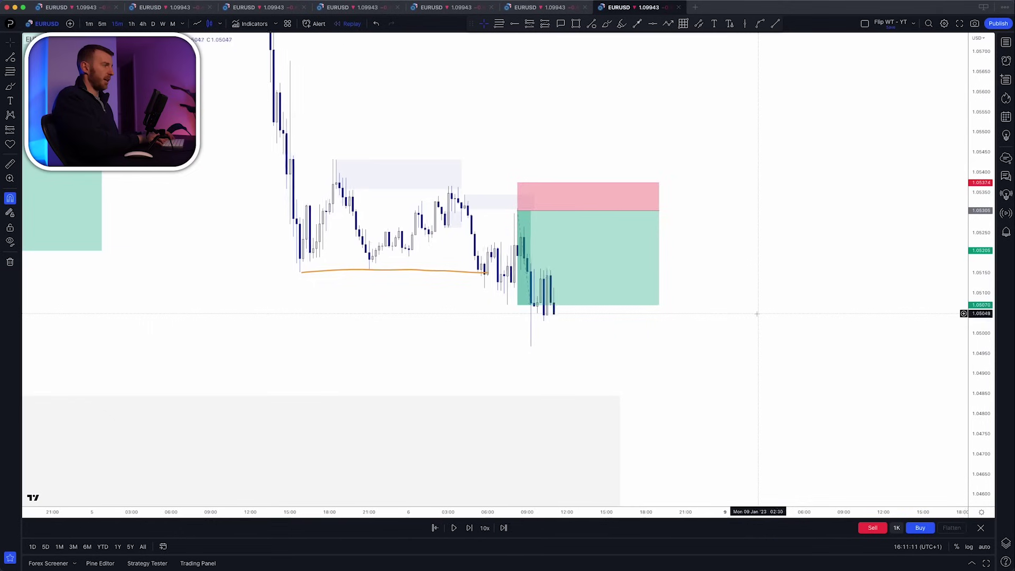
key("shift+Right")
left_click(629, 222)
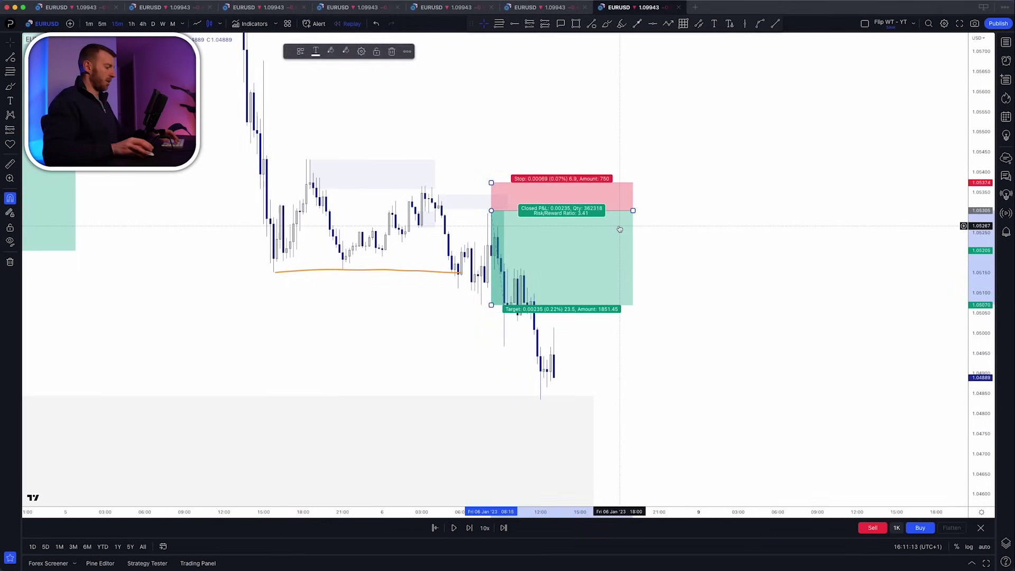
key("Delete")
Advance the replay from the top of the grey 4-hour zone to the 14:30 candle on 6 January.
scroll(675, 223, "down", 4)
left_click_drag(970, 223, 970, 311)
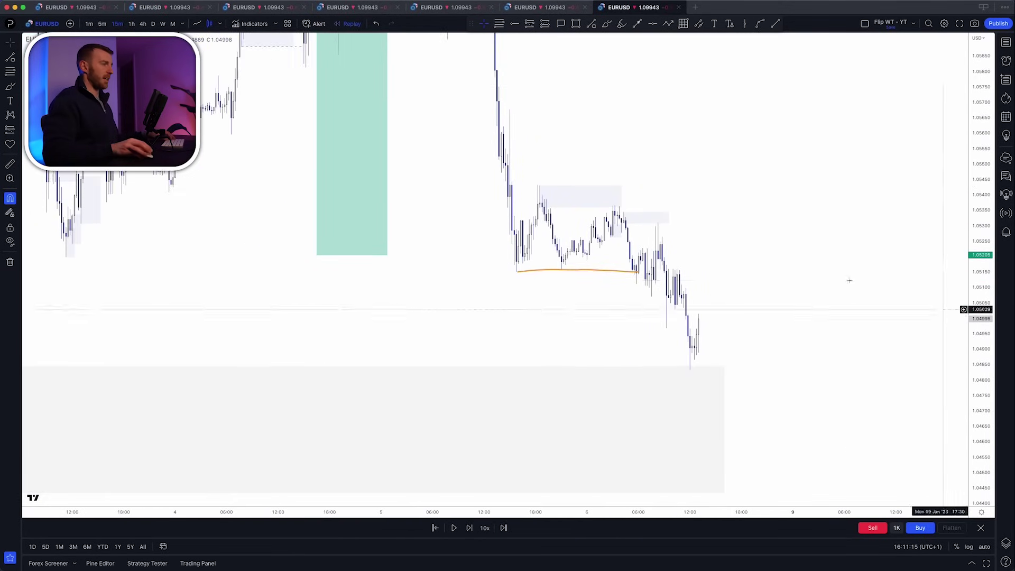
scroll(705, 247, "up", 2)
left_click_drag(820, 317, 700, 256)
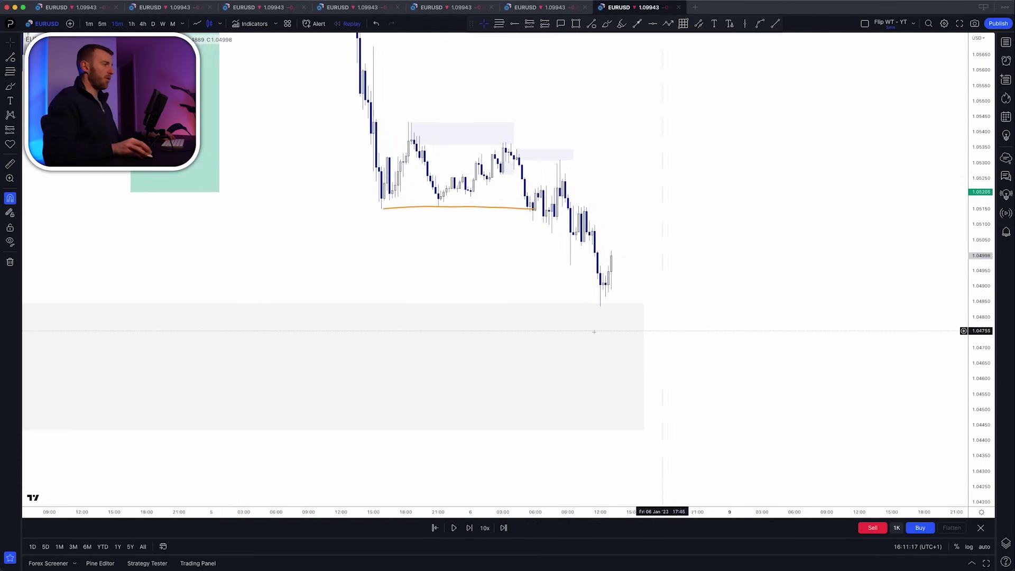
scroll(640, 336, "left", 2)
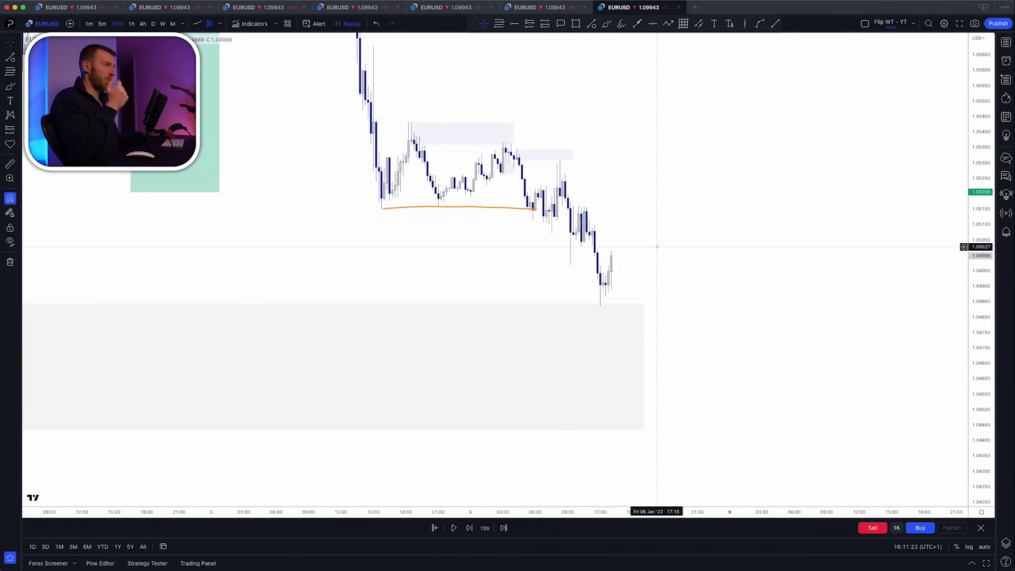
key("shift+Right")
key("shift+Right")
key("shift+Right")
key("shift+Right")
key("shift+Right")
key("shift+Right")
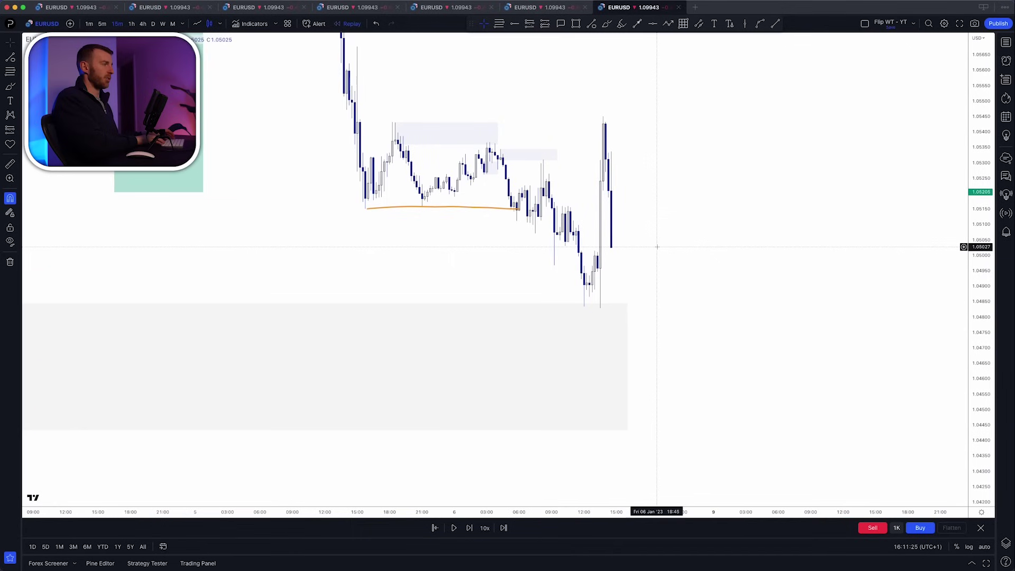
scroll(642, 217, "up", 2)
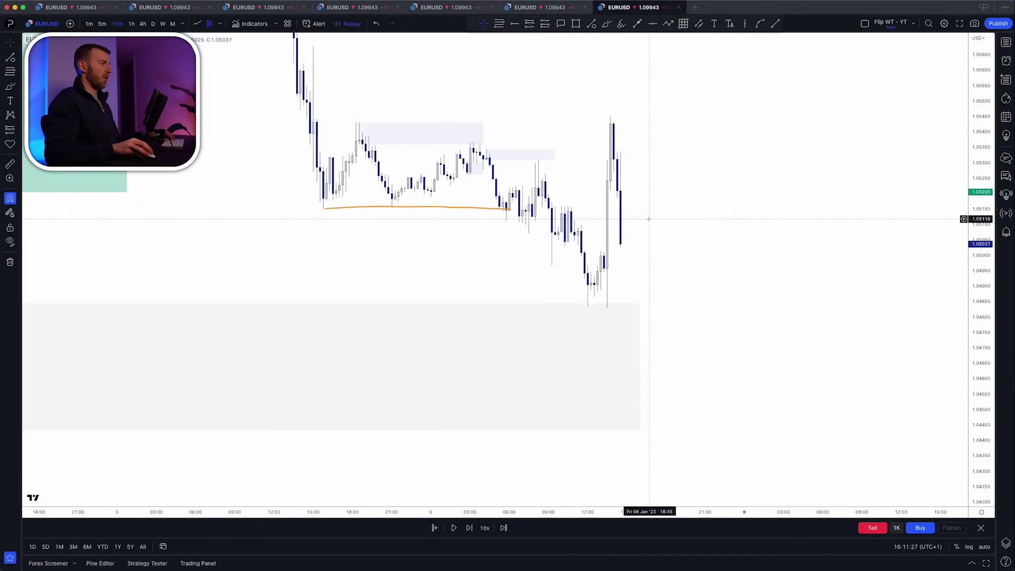
Brush-sketch the matching lows, the liquidity below them and the rally through the supply zones, then undo the marks.
left_click(587, 308)
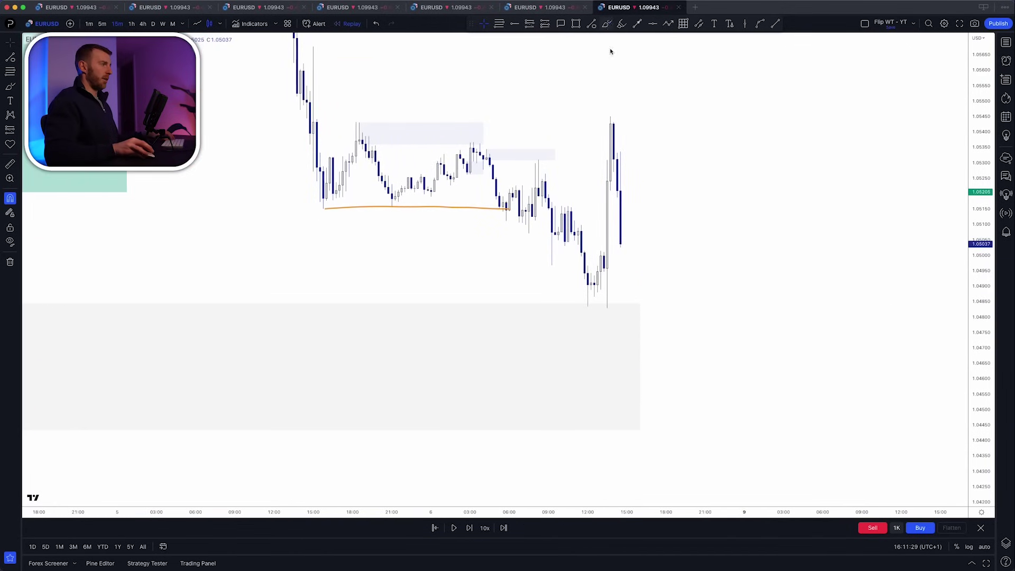
left_click(606, 23)
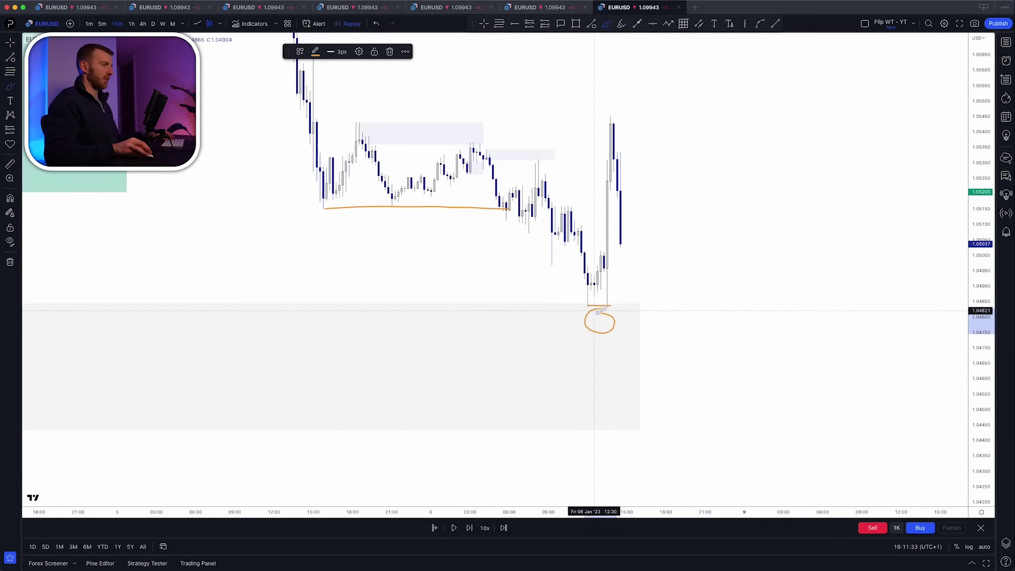
left_click_drag(606, 309, 617, 100)
left_click_drag(432, 123, 526, 150)
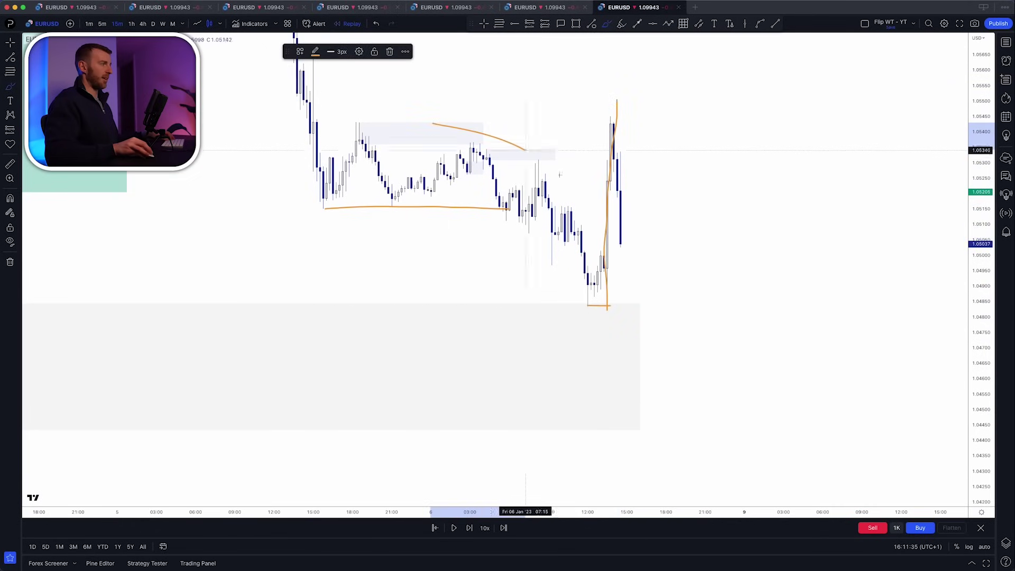
key("super+z")
key("super+z")
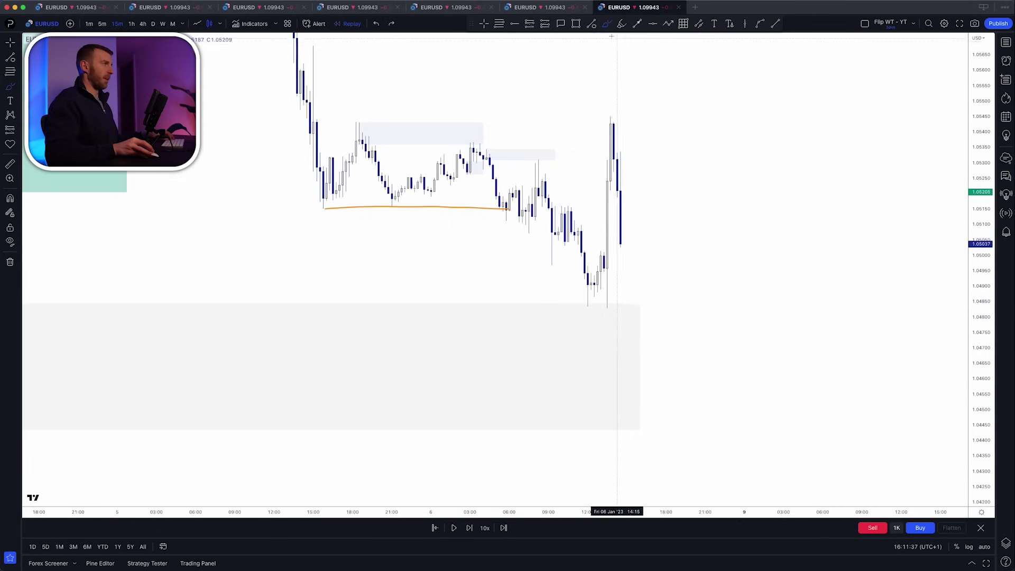
Draw a demand rectangle from the 6 January 13:15 candle to about 17:45, spanning 1.04829 to 1.05011.
left_click(579, 25)
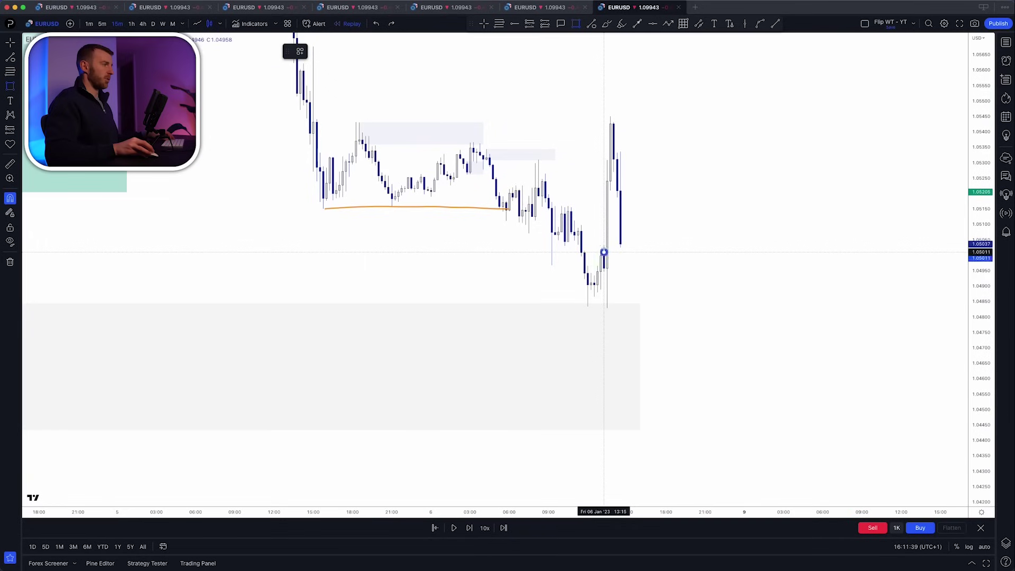
left_click(605, 308)
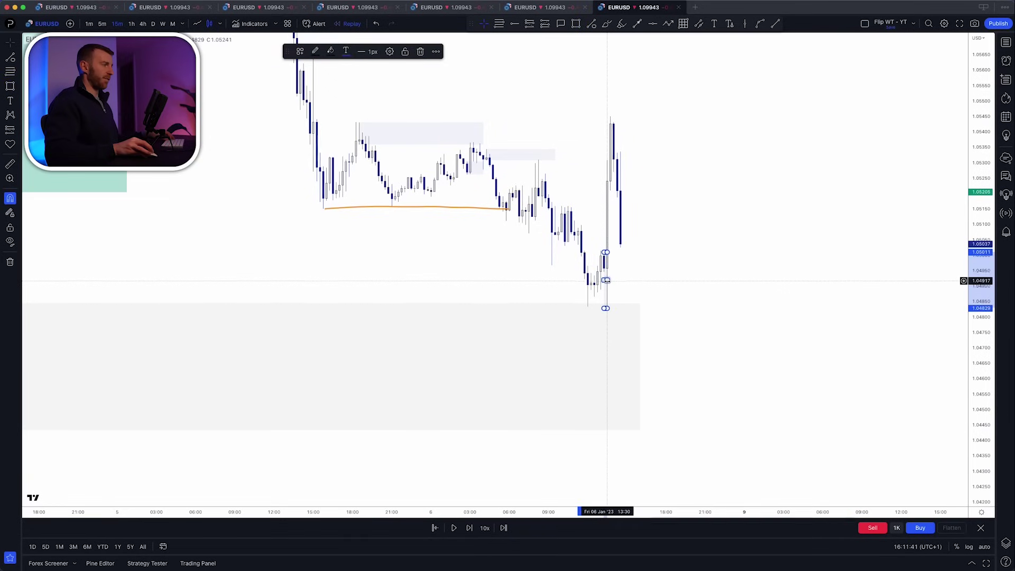
left_click_drag(606, 280, 661, 280)
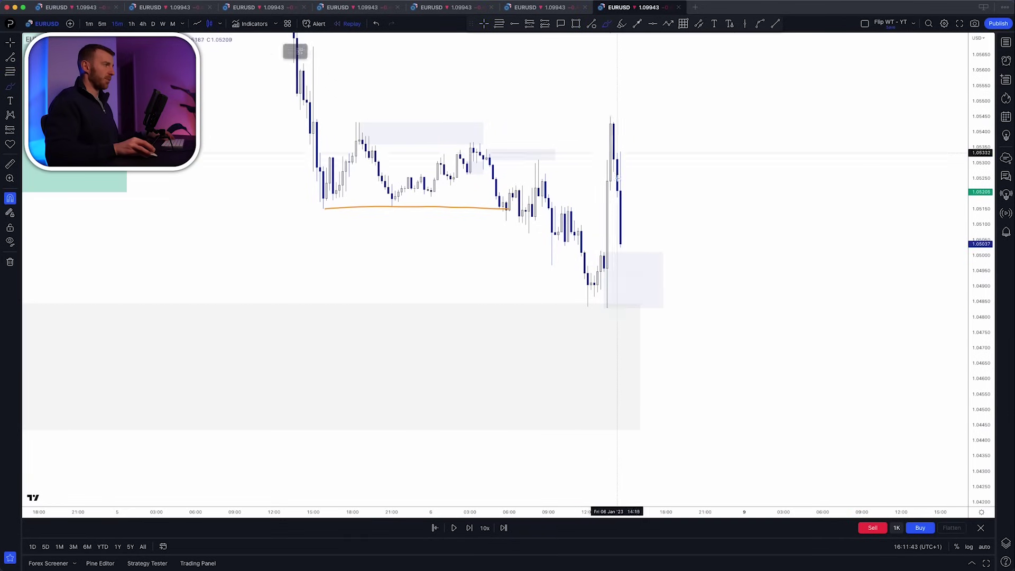
Brush-sketch an arrow back from the new demand zone and a line under the previous low, then undo both marks.
left_click(602, 252)
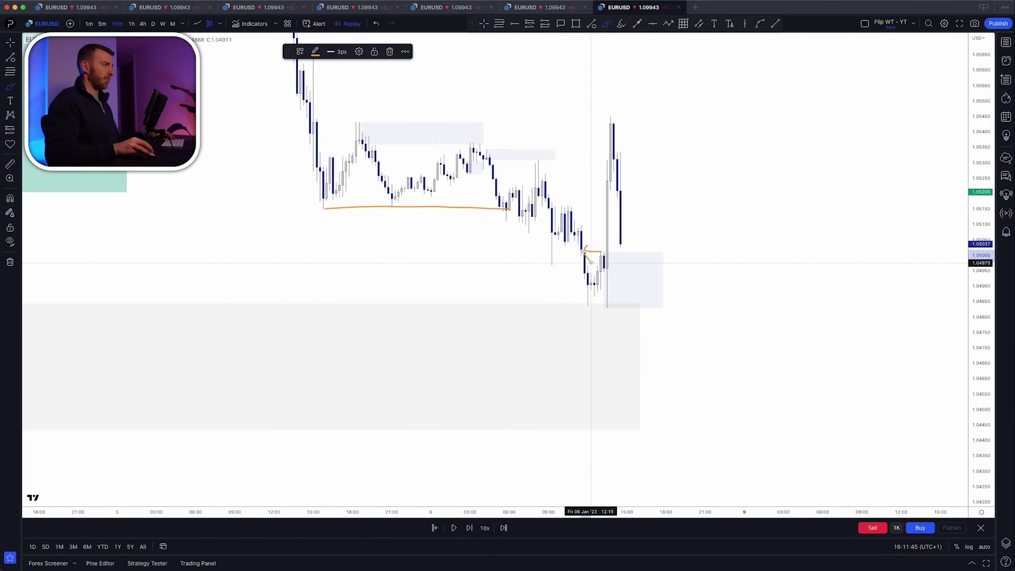
left_click(545, 265)
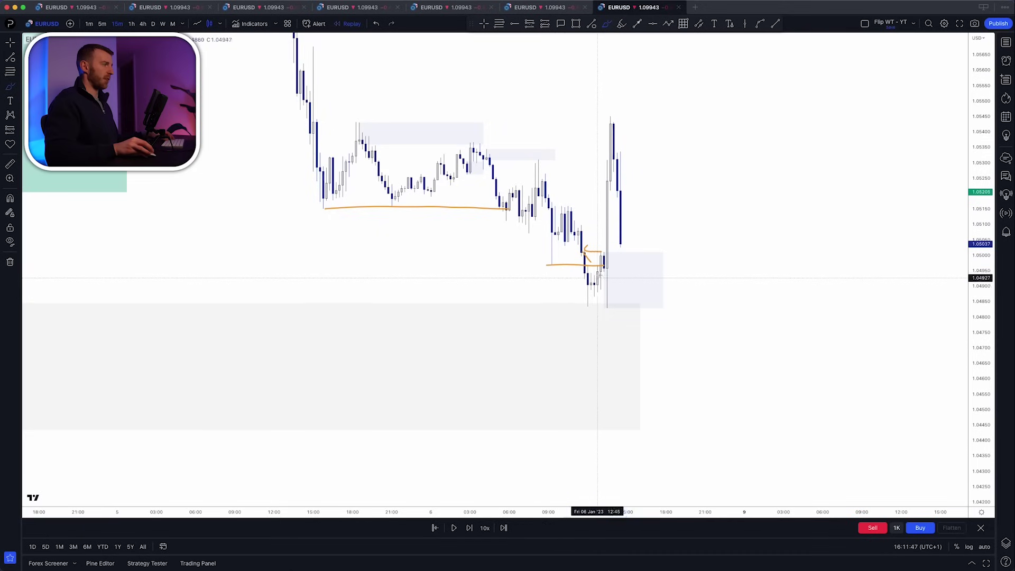
key("super+z")
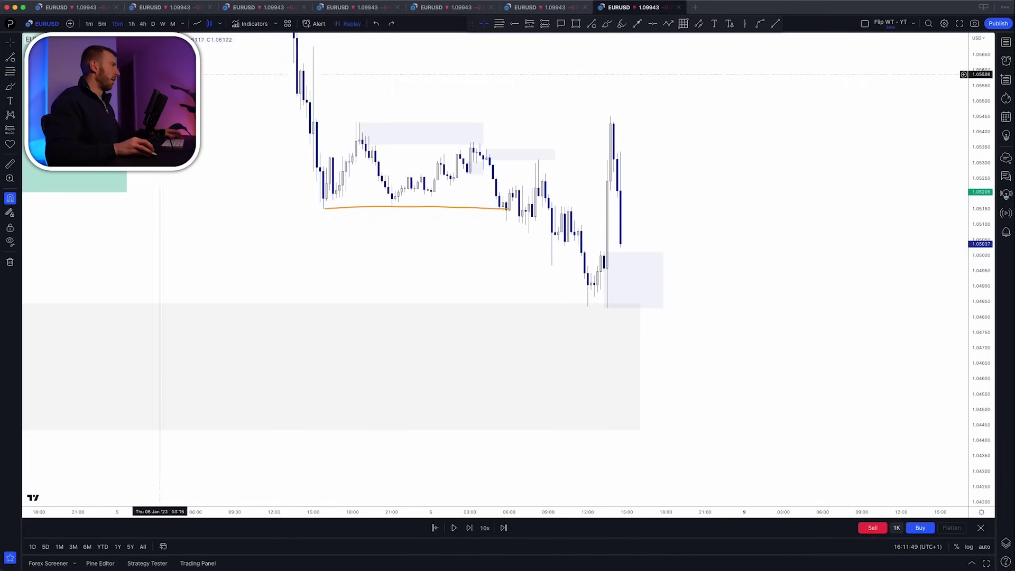
On the 1-minute chart, draw an M1 PBL demand rectangle from about 13:39 to 14:54, spanning about 1.0495 to 1.0503.
left_click(89, 25)
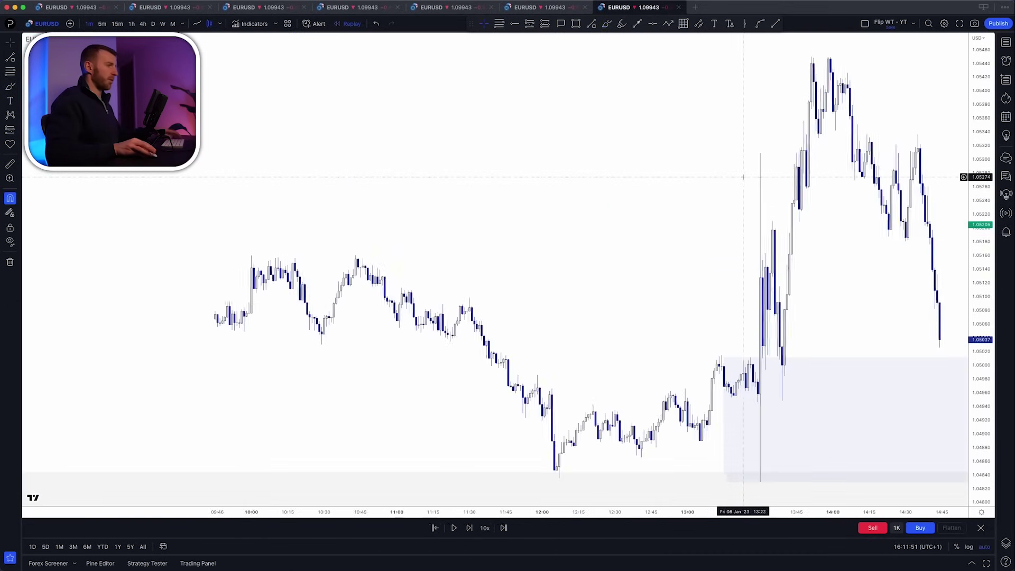
left_click_drag(981, 251, 981, 293)
left_click_drag(832, 242, 701, 214)
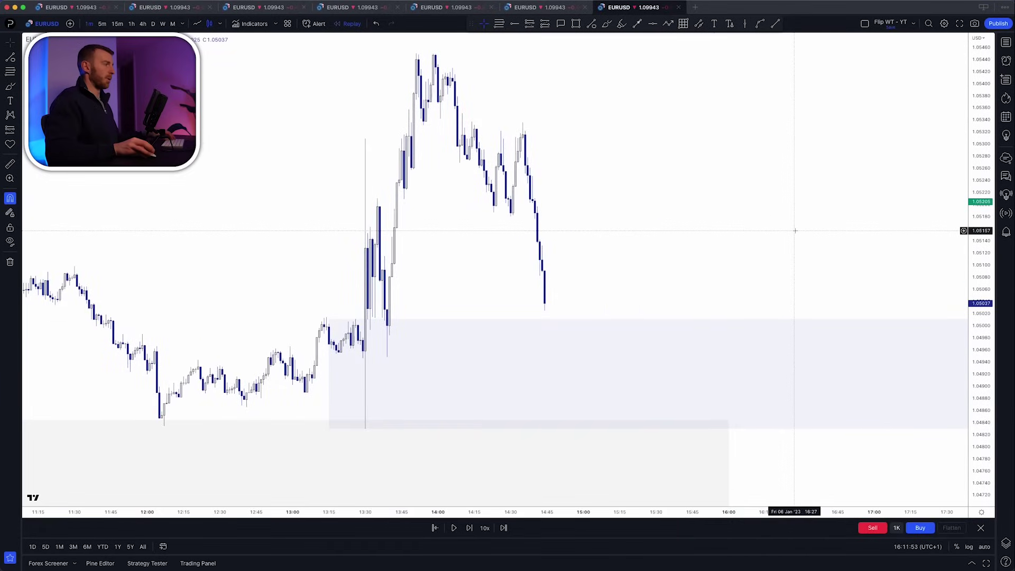
left_click(573, 26)
left_click(303, 52)
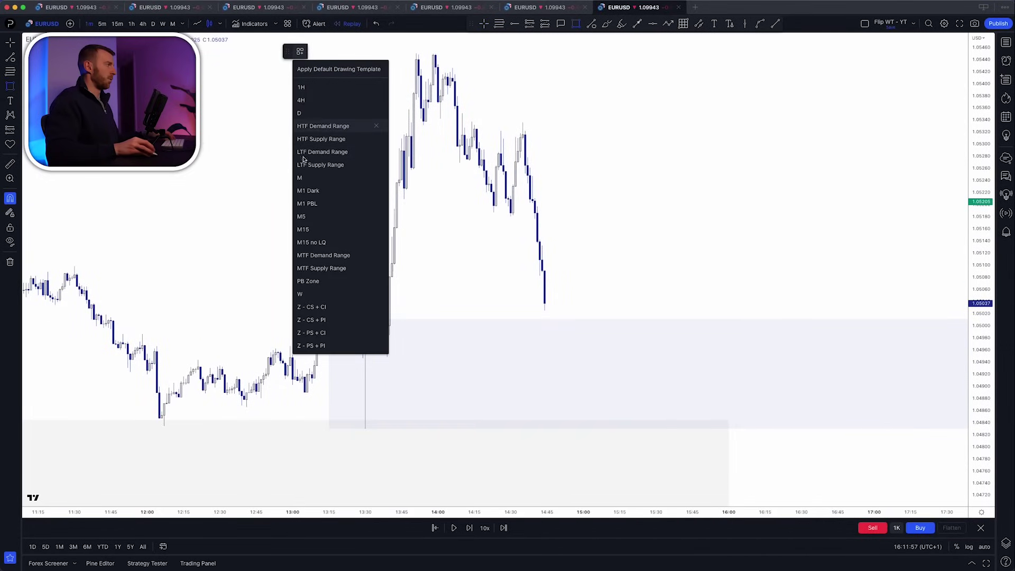
left_click(316, 204)
mouse_move(387, 309)
left_mouse_down()
mouse_move(387, 356)
mouse_move(569, 333)
left_mouse_up()
left_click(621, 255)
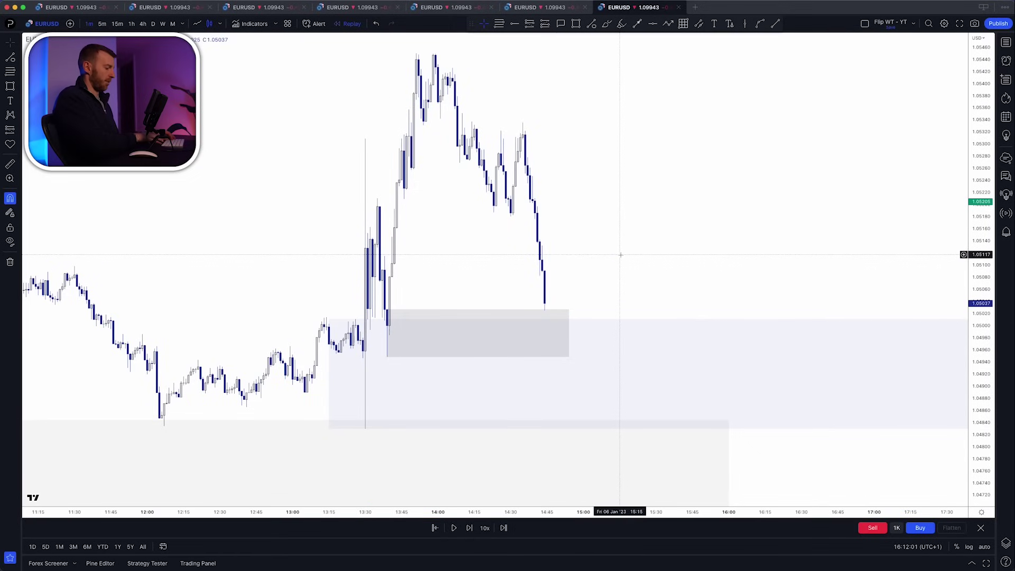
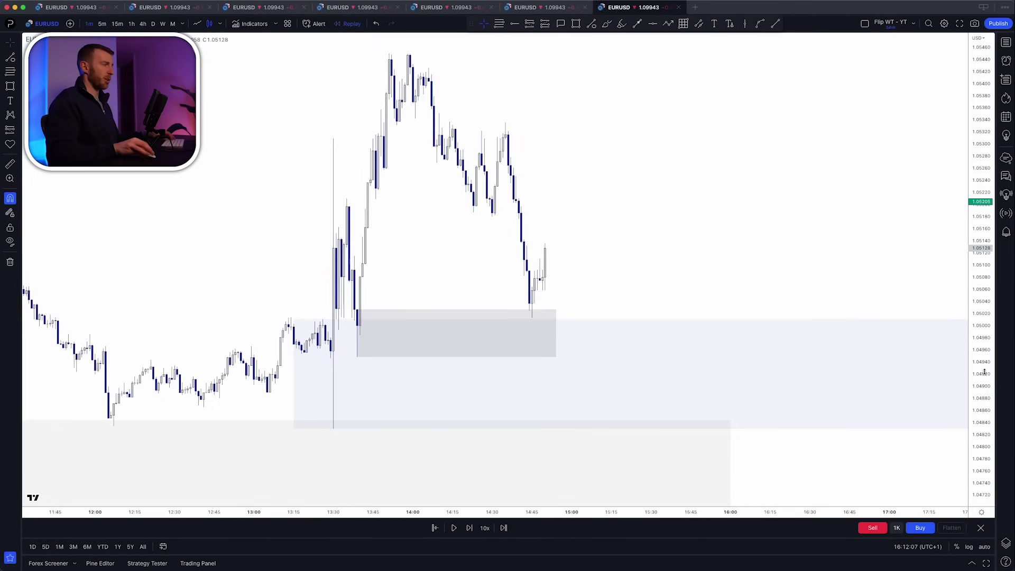
Draw a horizontal trend line at about 1.0513 from 14:43 to the 14:50 candle to mark the structure break.
scroll(515, 211, "up", 5)
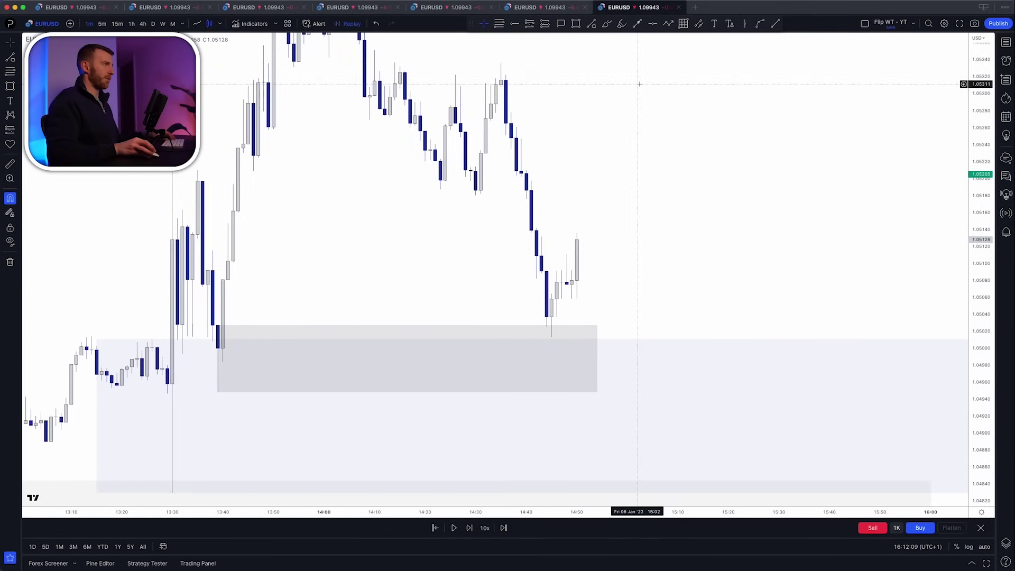
key("alt+t")
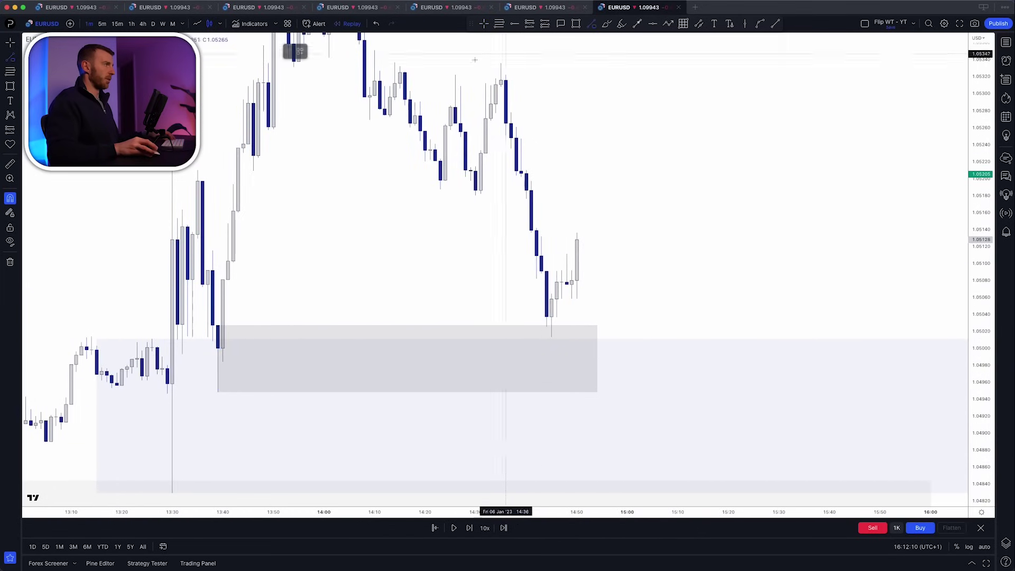
left_click(299, 51)
left_click(304, 100)
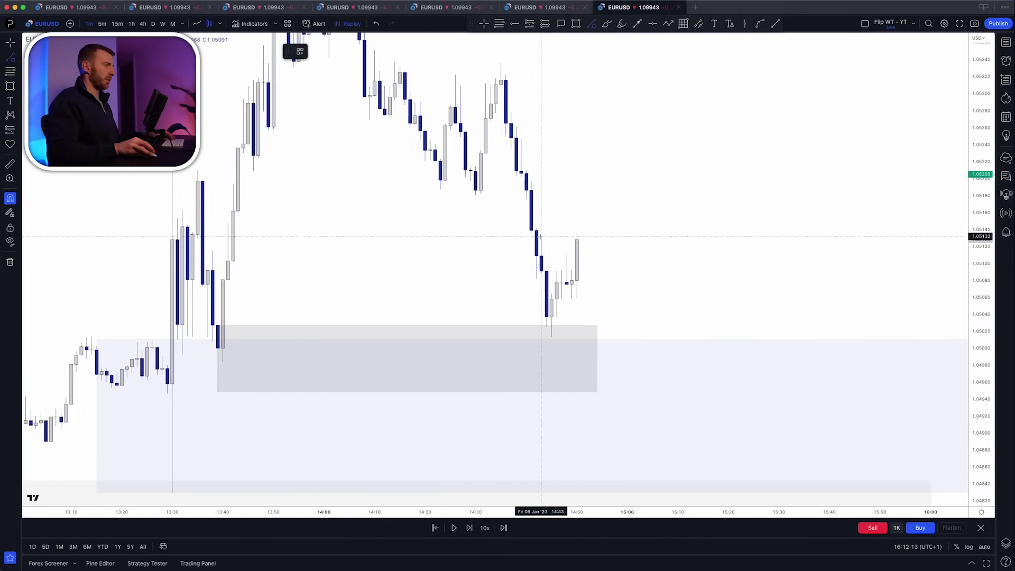
left_click(576, 237)
left_click(547, 264)
scroll(534, 268, "up", 2)
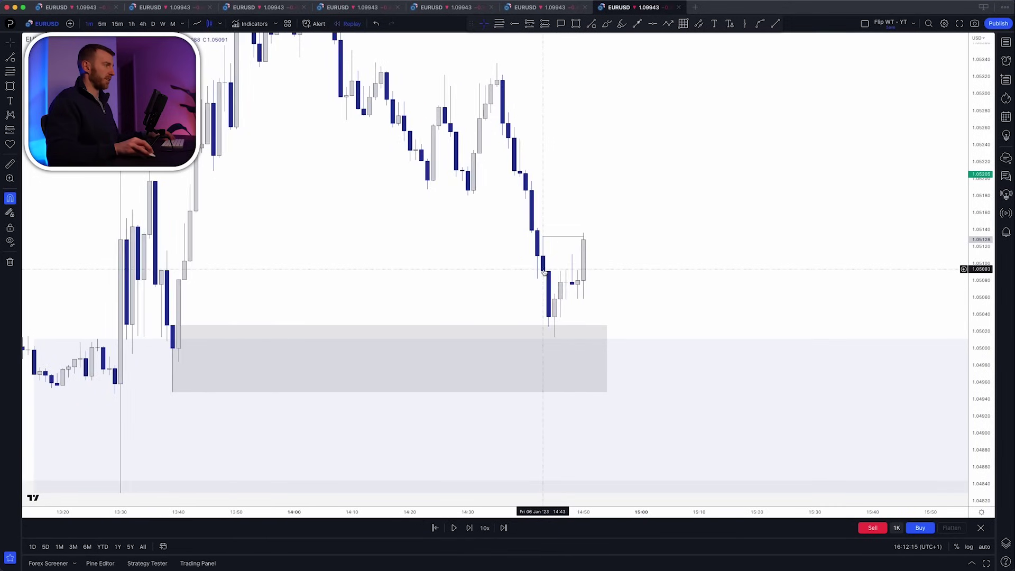
Brush-sketch the minor swing high and the drop into the grey demand zone, then undo the mark.
left_click(606, 23)
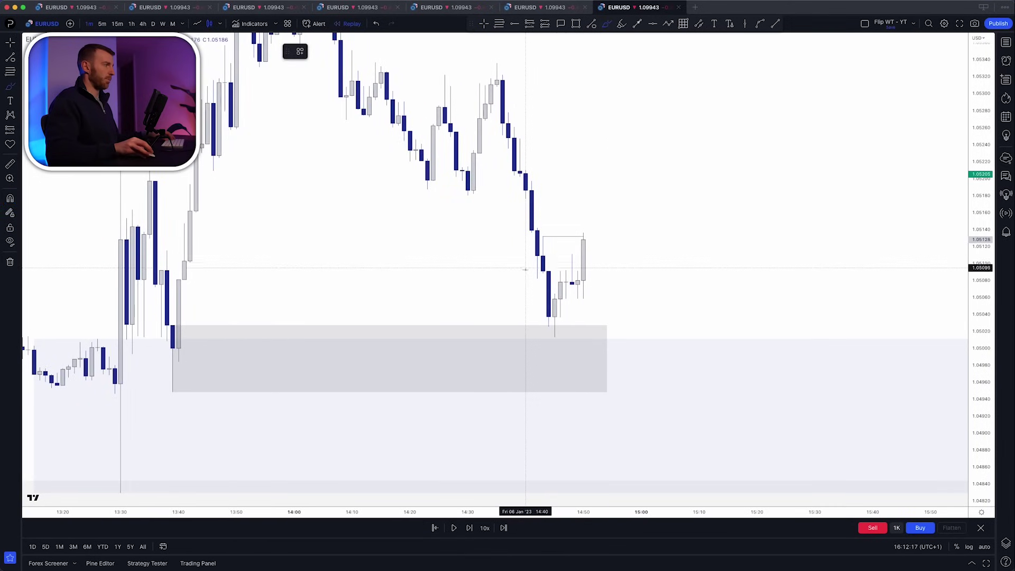
mouse_move(532, 279)
left_mouse_down()
mouse_move(544, 236)
mouse_move(560, 332)
left_mouse_up()
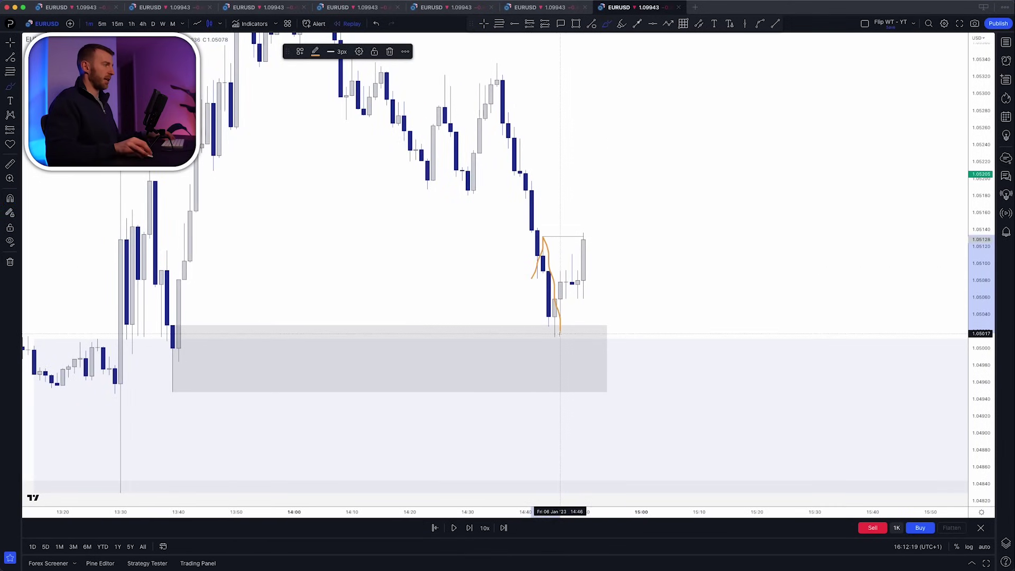
key("super+z")
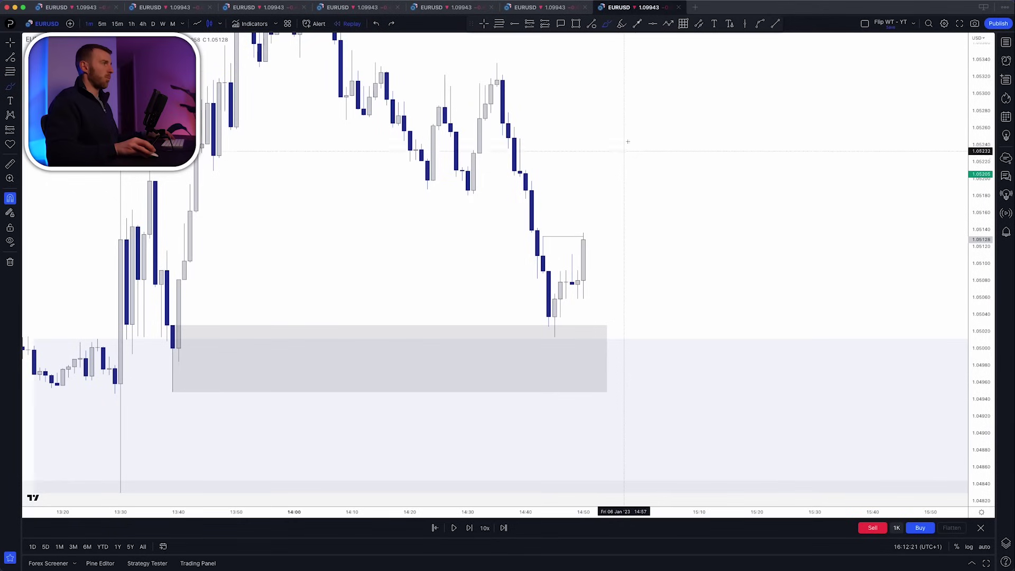
Draw an M1 PBL demand rectangle from 14:45 to 14:51 at 1.05013–1.05064, and a second above it at about 1.0506–1.0509.
left_click(576, 24)
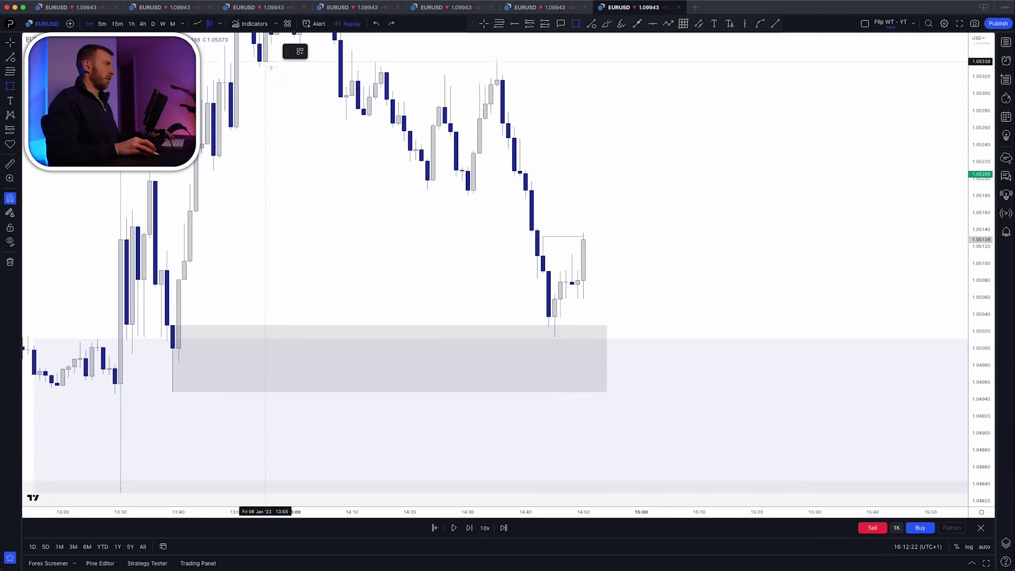
left_click(296, 53)
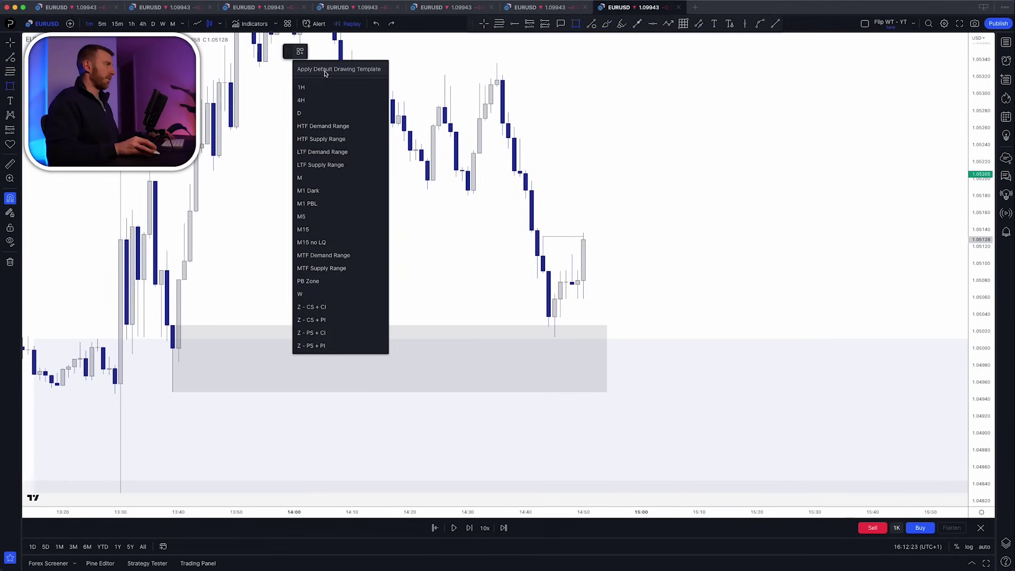
left_click(317, 204)
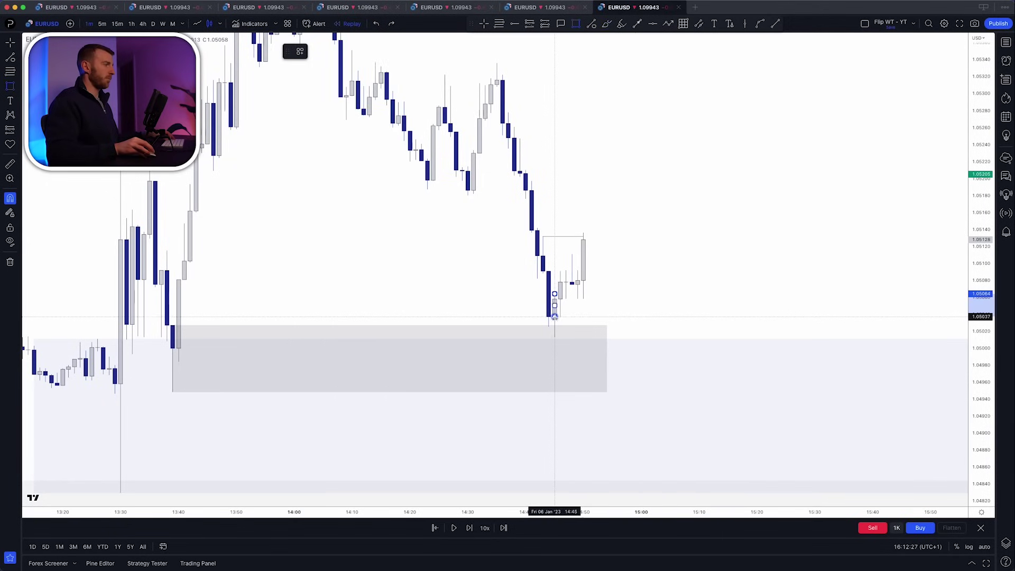
left_click(589, 337)
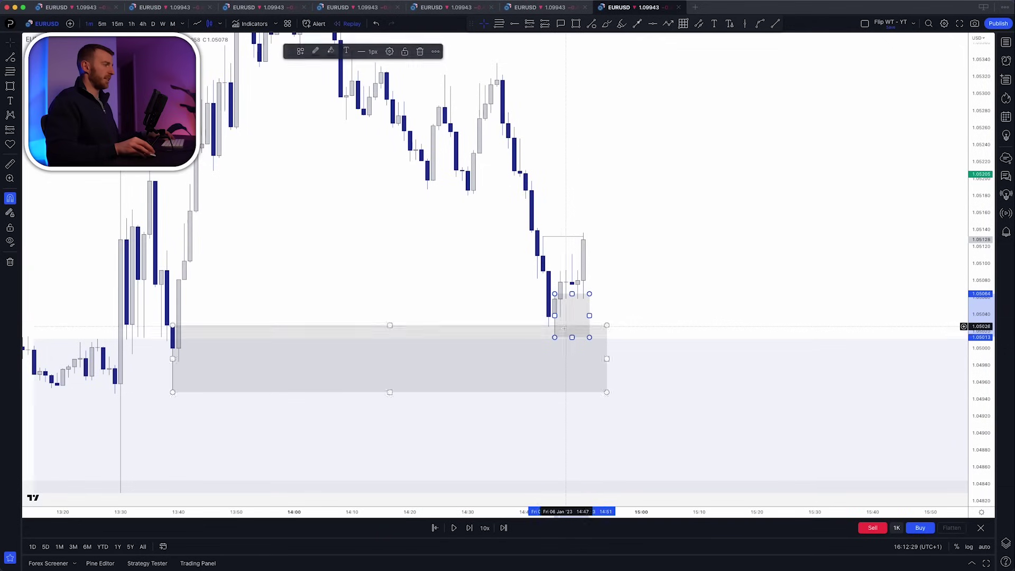
left_click_drag(562, 340, 577, 299)
left_click(680, 239)
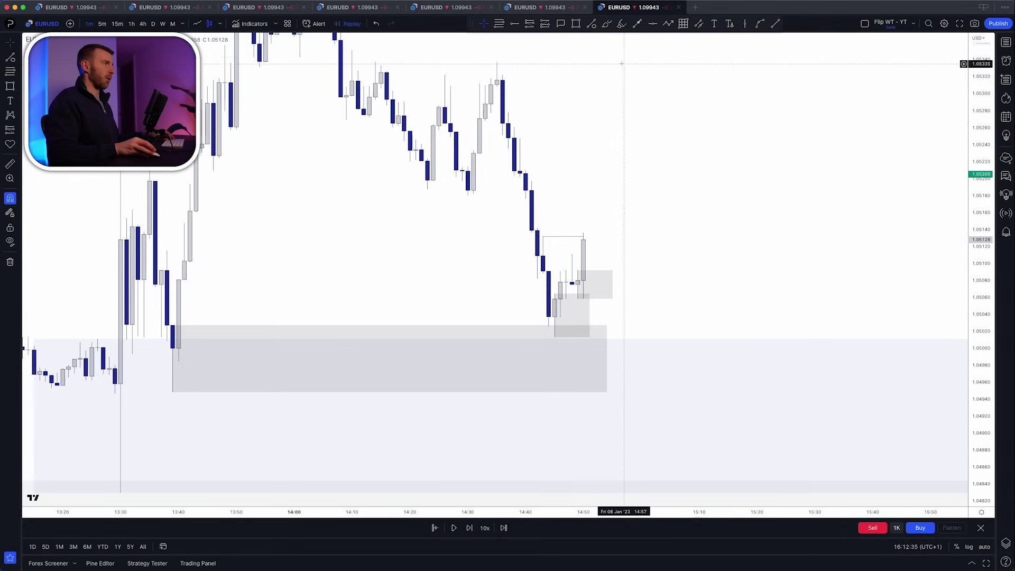
Brush-sketch the pullback from the 14:48 high and a line back to the earlier down candles, then undo the marks.
left_click(606, 24)
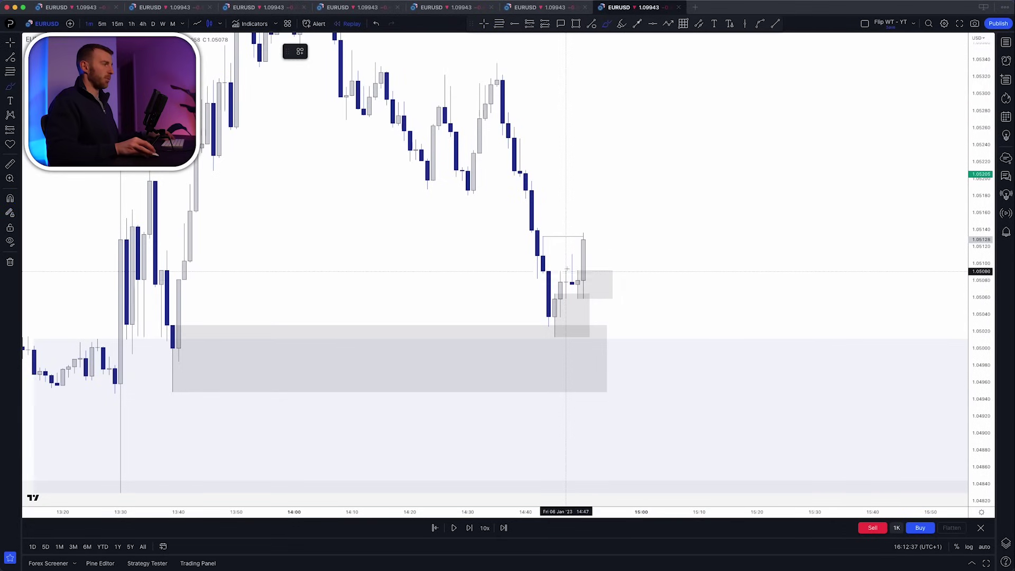
left_click_drag(571, 252, 583, 296)
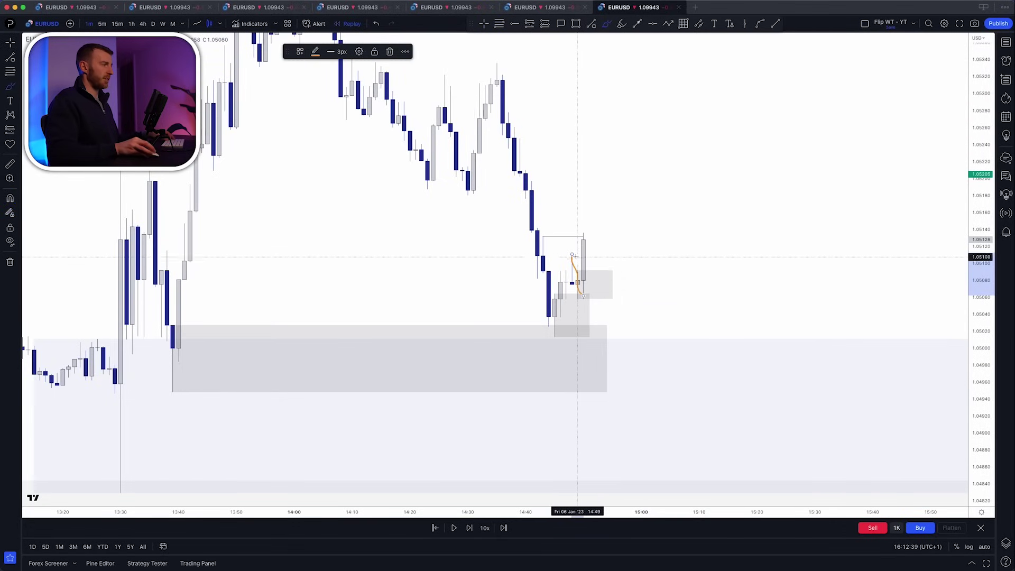
left_click_drag(571, 253, 555, 254)
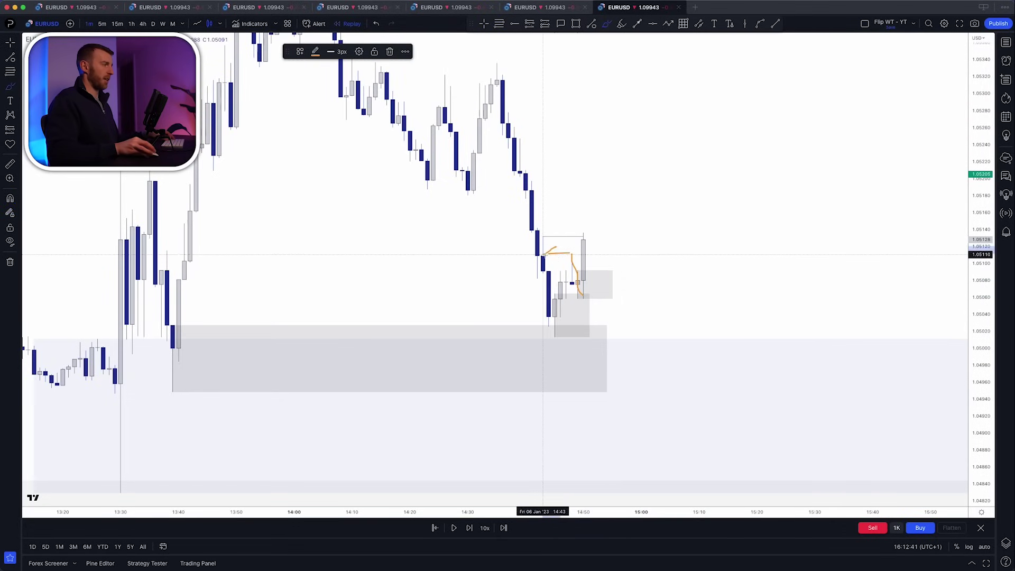
key("super+z")
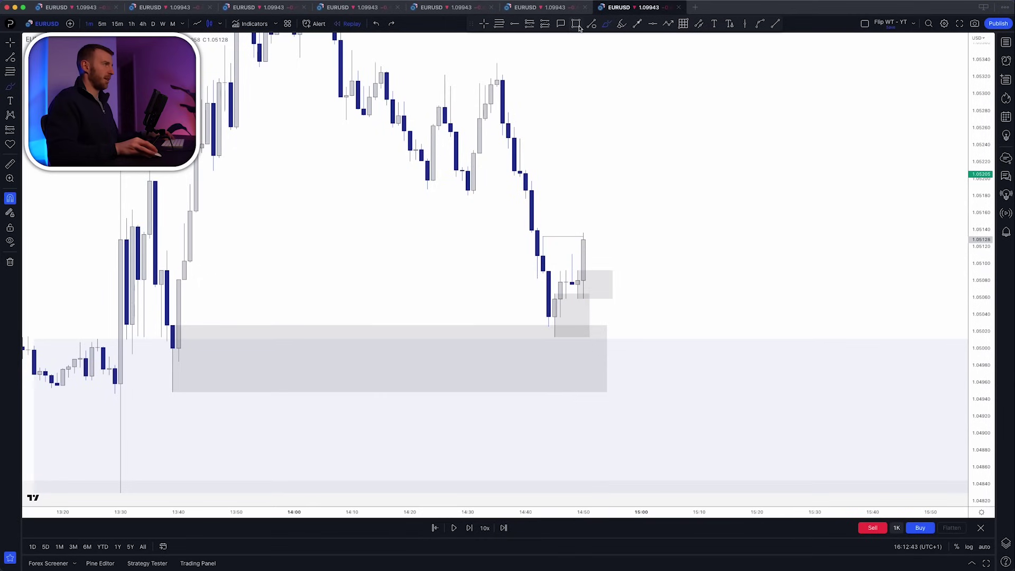
Draw an M1 Dark supply rectangle from 14:43 to 14:48, spanning 1.05088 to 1.05132.
left_click(576, 23)
left_click(299, 51)
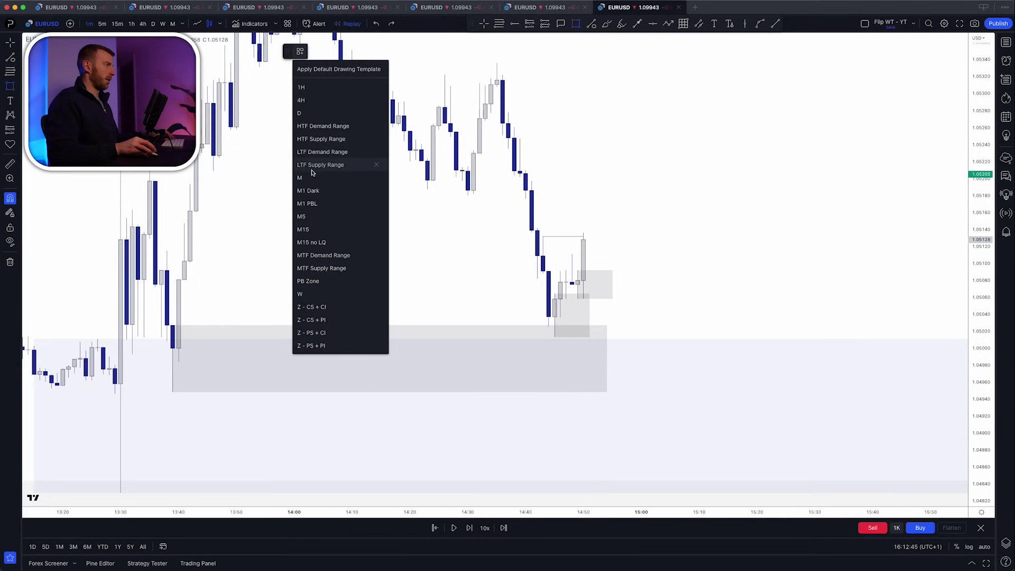
left_click(310, 191)
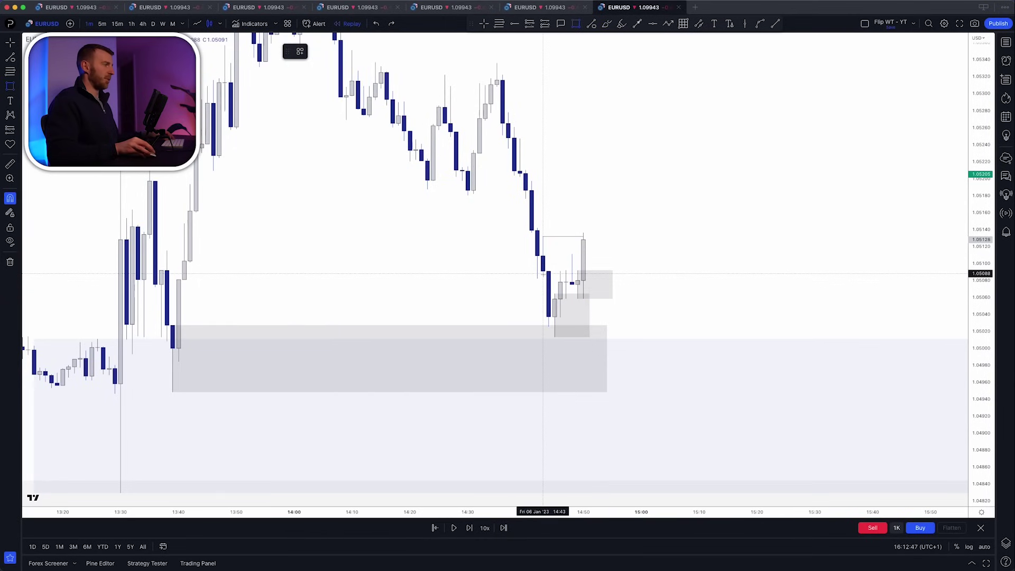
left_click(543, 273)
left_click(543, 237)
left_click_drag(543, 255, 572, 254)
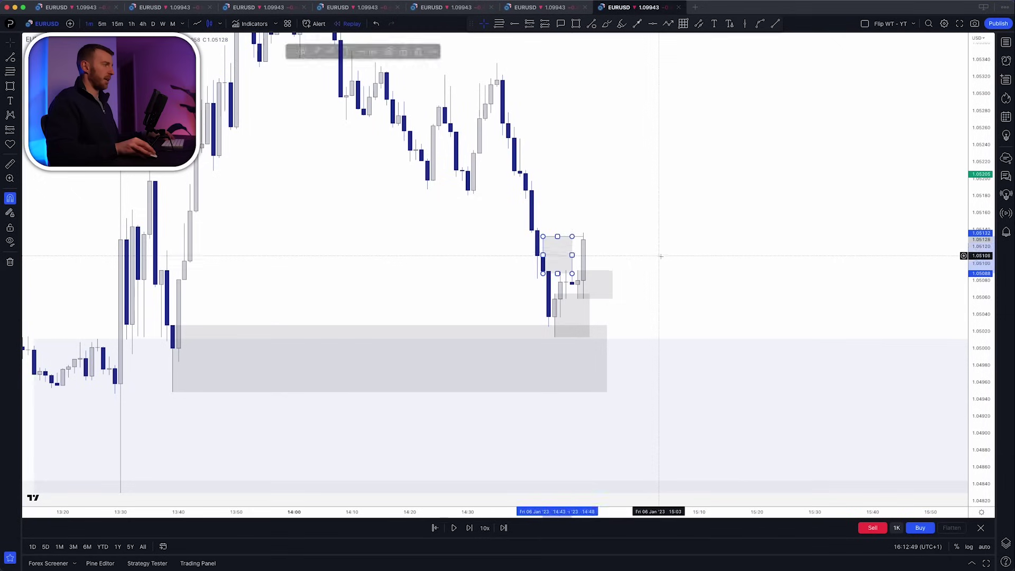
left_click(659, 256)
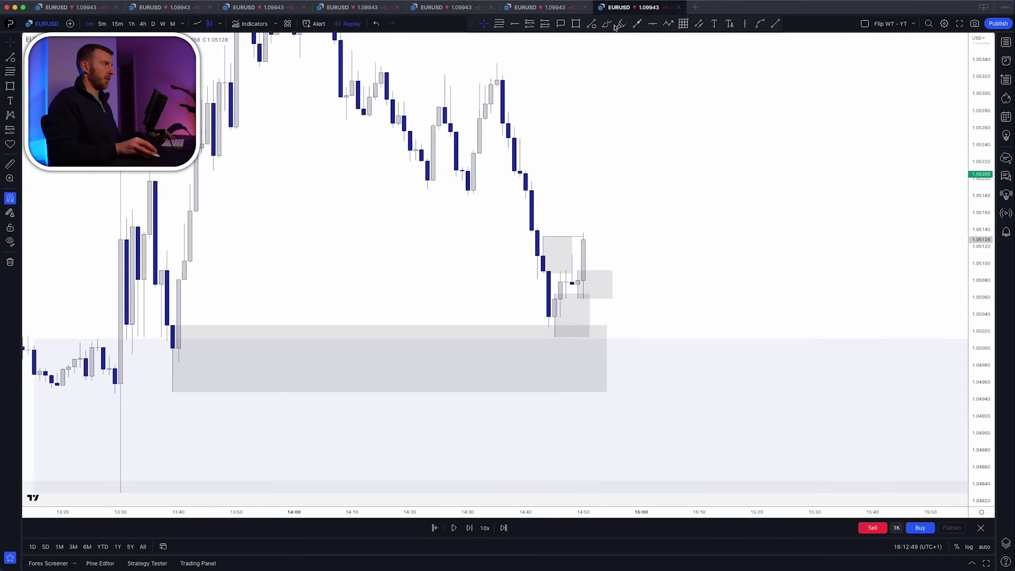
Brush a short mark at about 1.0508 left of the 14:44 candle, then sketch the following price swings and undo those swing strokes.
left_click(527, 279)
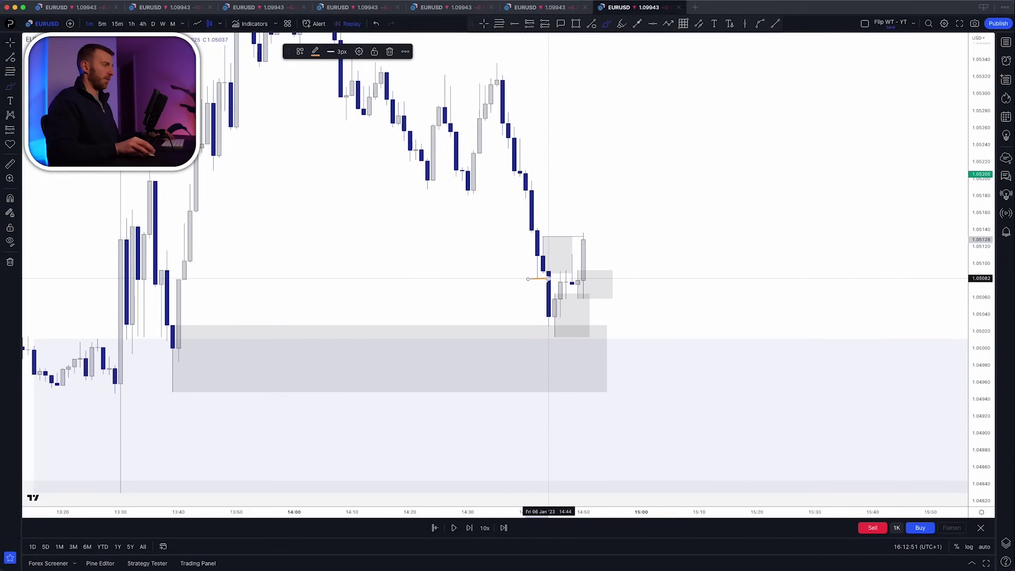
left_click(554, 327)
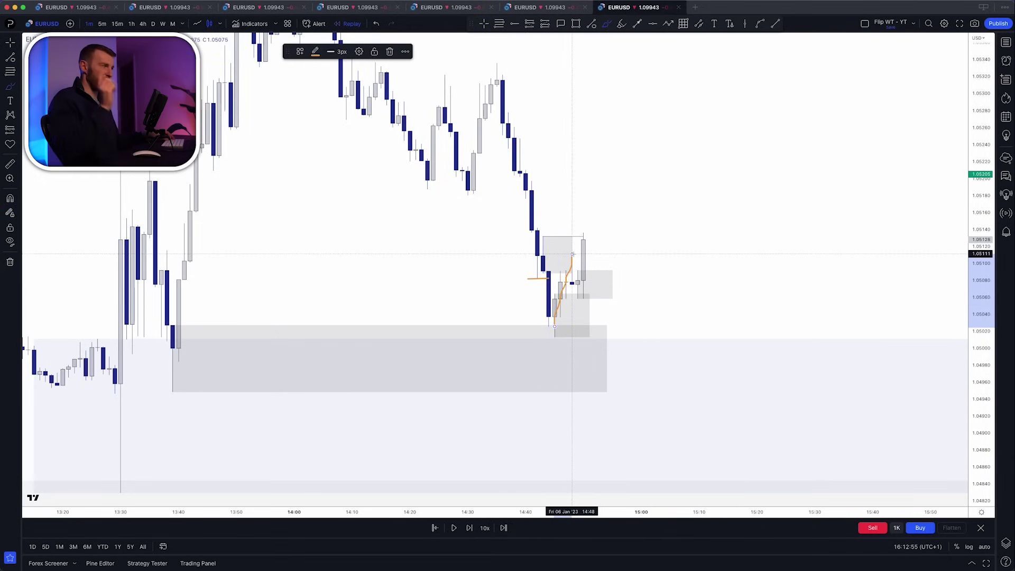
left_click(572, 254)
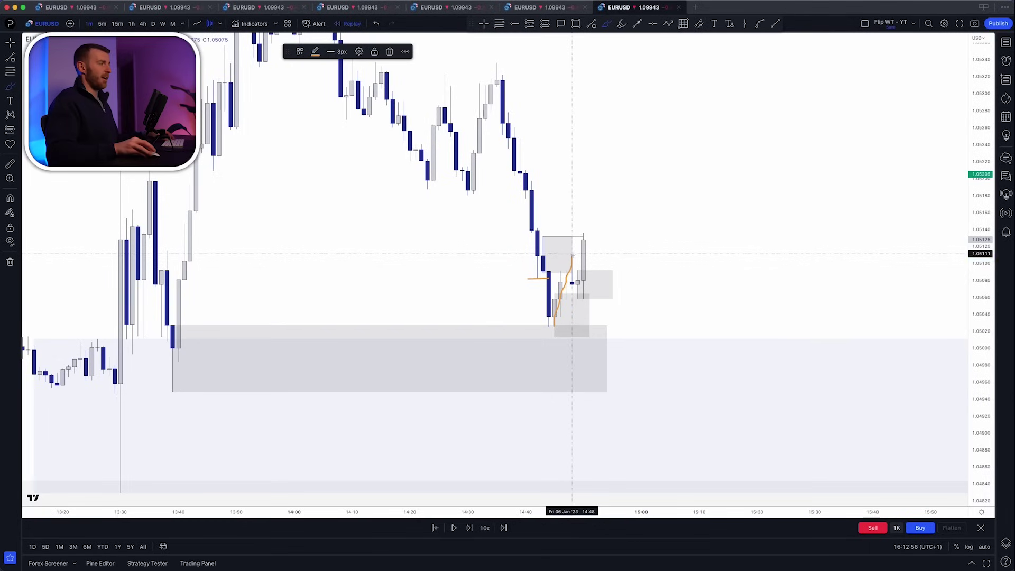
double_click(588, 312)
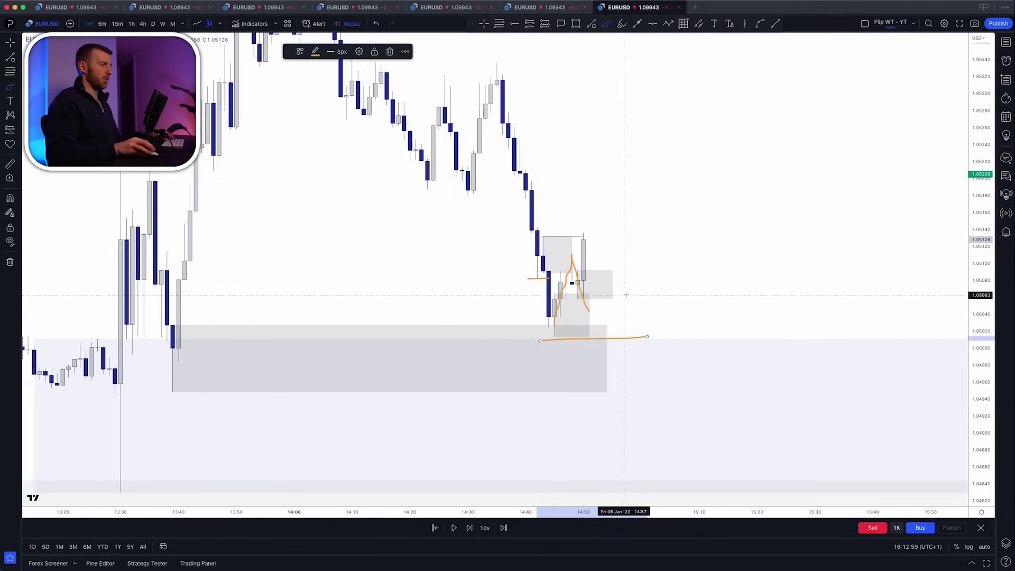
key("super+z")
left_click_drag(577, 290, 594, 206)
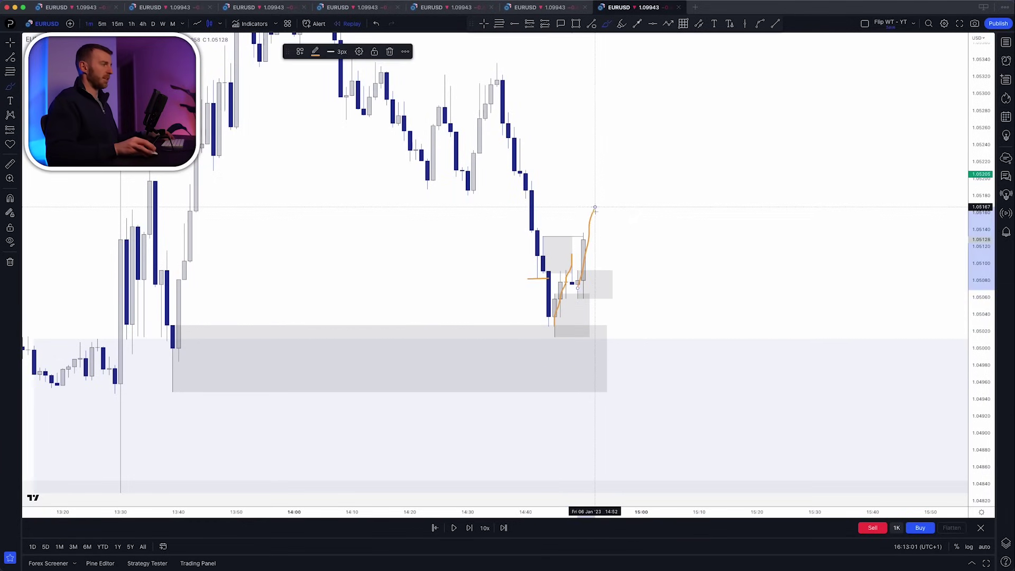
key("super+z")
key("super")
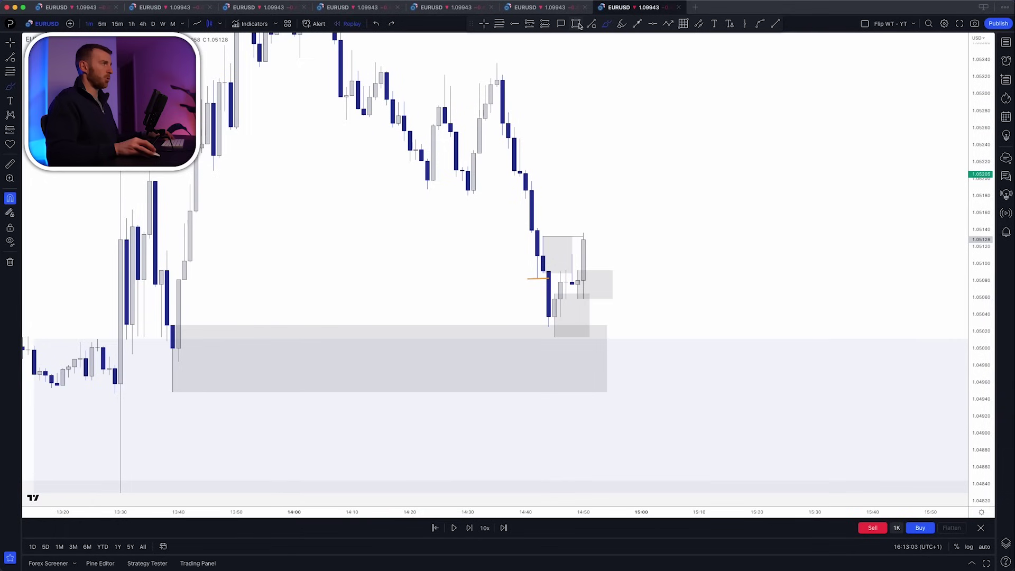
Draw an M1 Dark rectangle over the pullback before the structure break, spanning about 1.0506–1.0509 and extended to about 15:01.
left_click(577, 24)
left_click(296, 52)
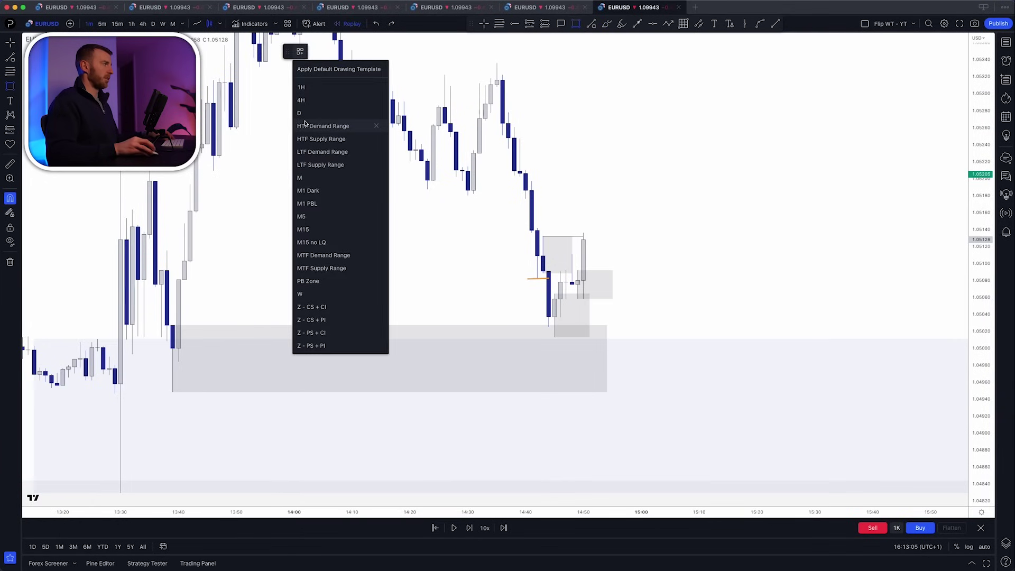
left_click(308, 191)
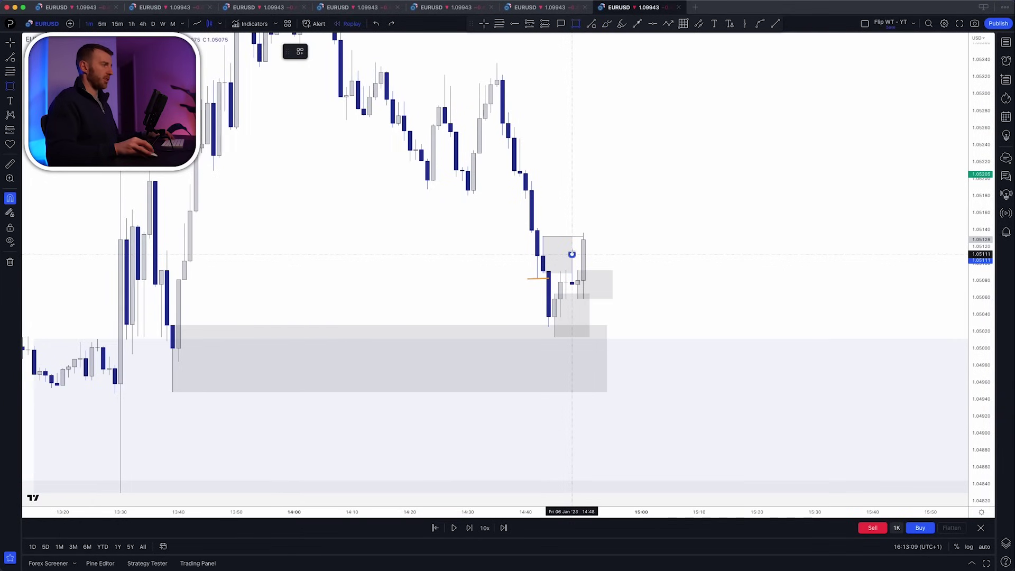
left_click(574, 298)
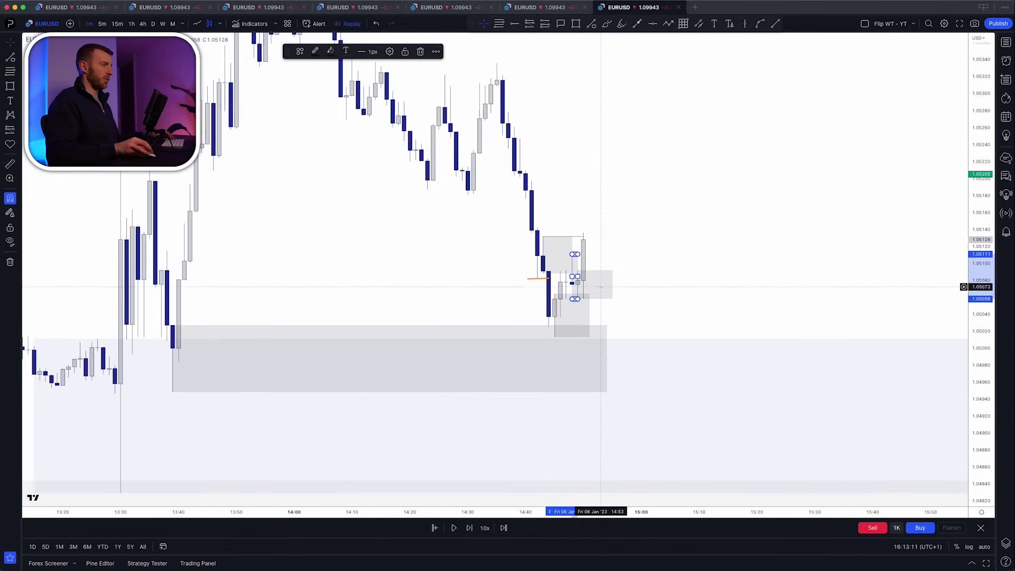
left_click_drag(612, 285, 651, 274)
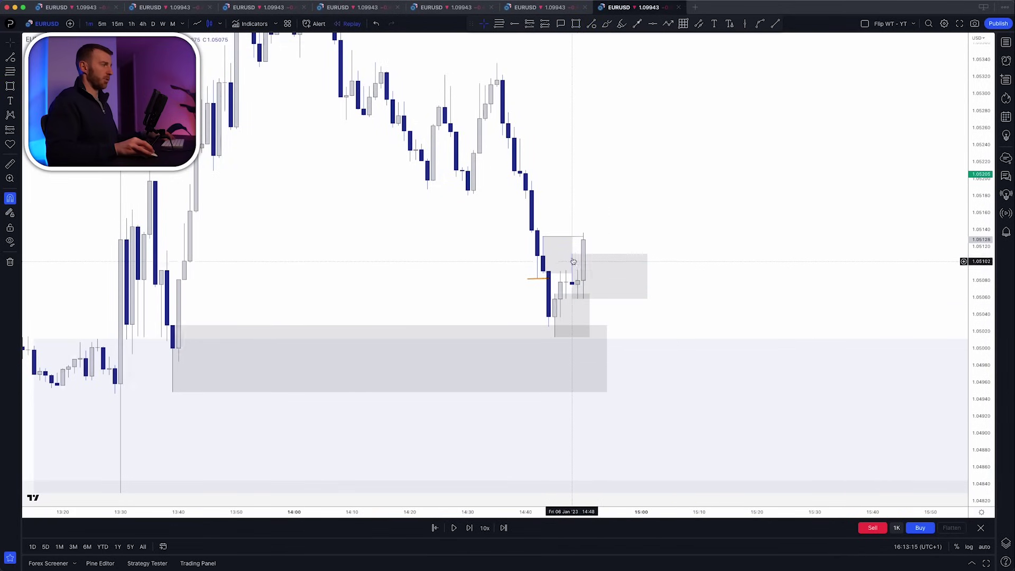
left_click_drag(572, 254, 575, 265)
left_click(665, 218)
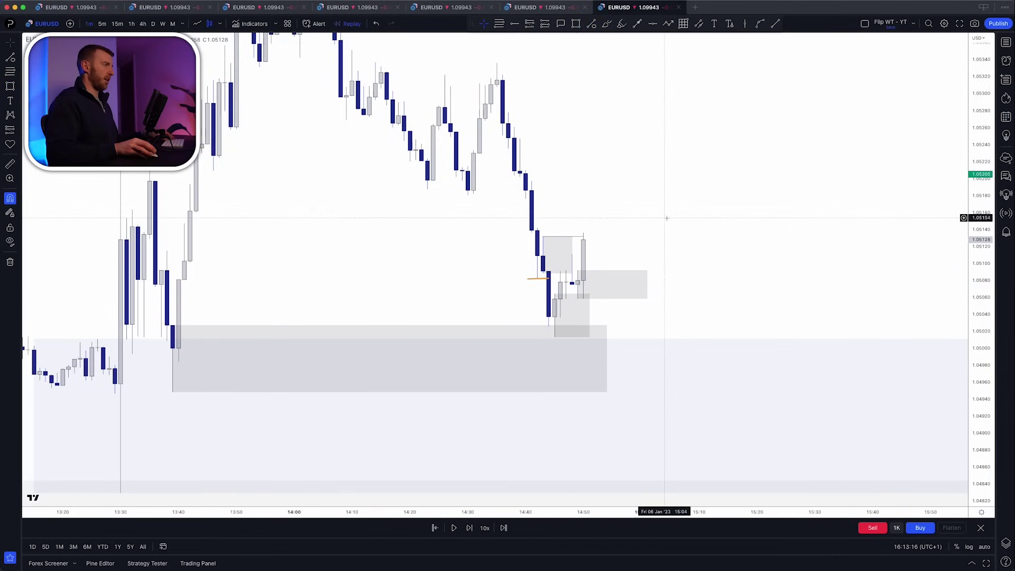
Place a long position at the top of the upper 1-minute zone with entry 1.05093, stop 1.05052 and target 1.05217.
left_click(546, 25)
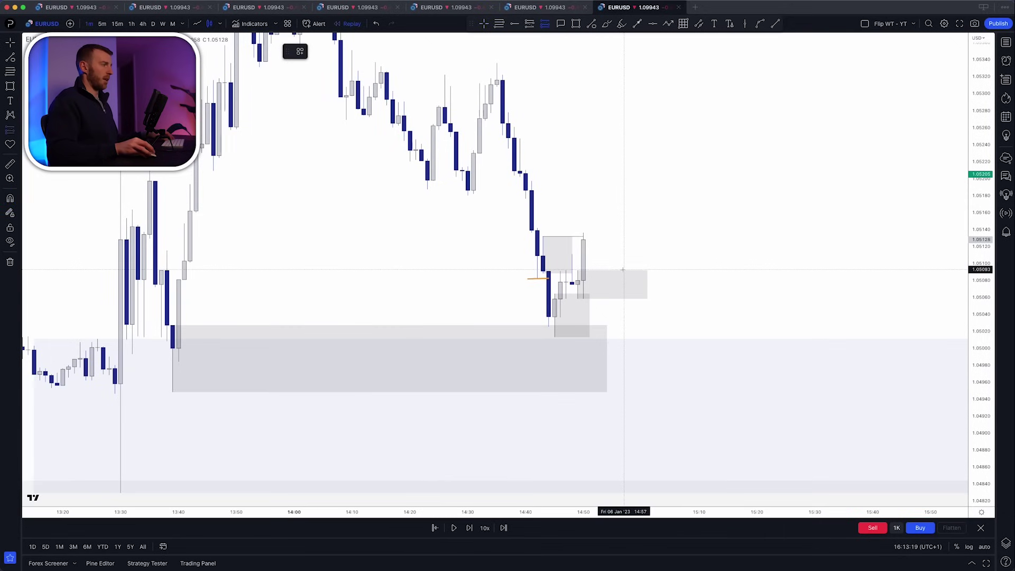
left_click(623, 270)
left_click_drag(624, 374, 632, 305)
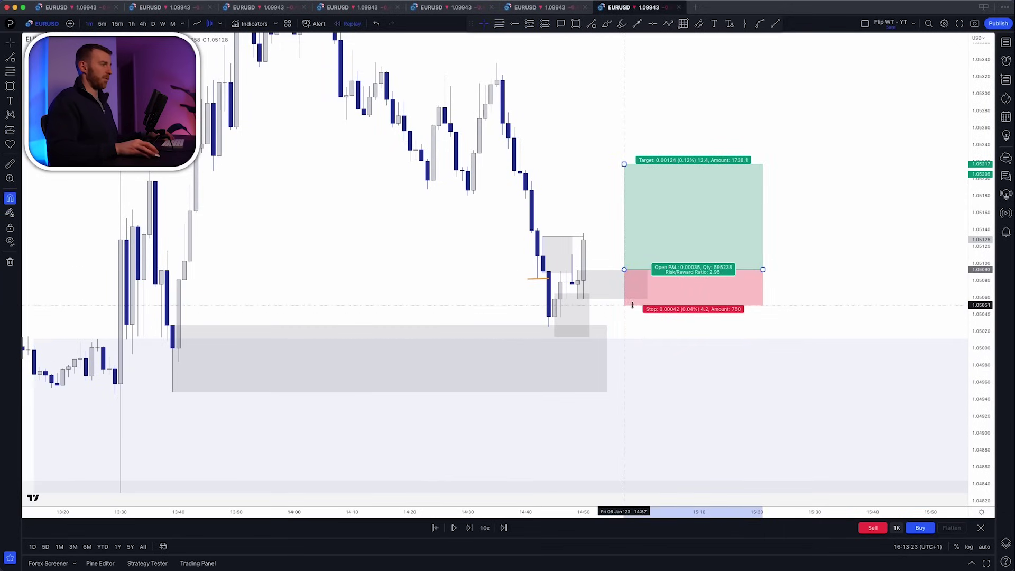
left_click(604, 247)
Advance the replay candle by candle from 14:50 to about 15:13.
key("shift+Right")
key("shift+Right")
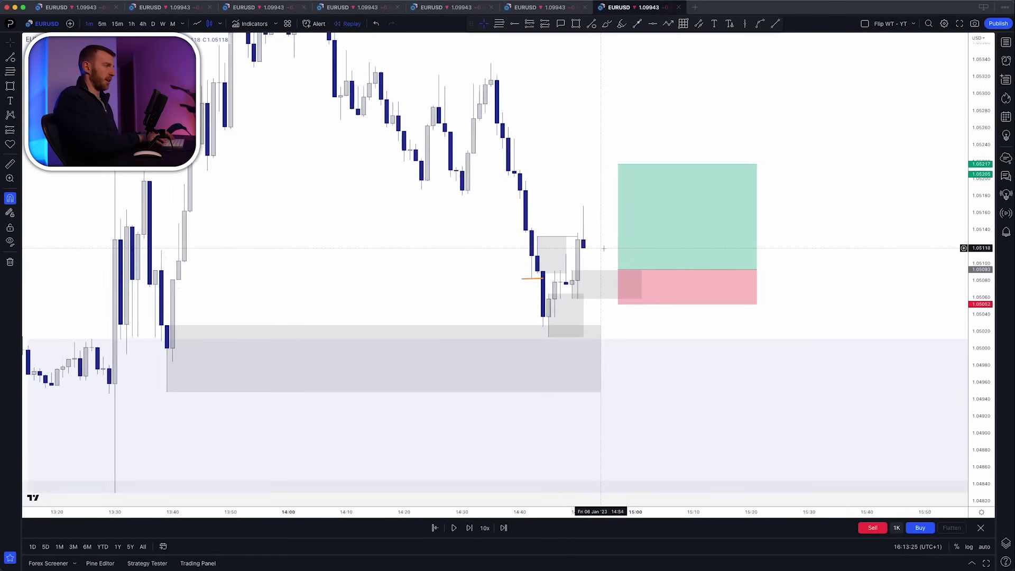
key("shift+Right")
key("shift+Right")
key("shift+Right")
key("shift+Right")
key("shift+Right")
key("shift+Right")
key("shift+Right")
key("shift+Right")
key("shift+Right")
key("shift+Right")
key("shift+Right")
key("shift+Right")
key("shift+Right")
key("shift+Right")
key("shift+Right")
key("shift+Right")
key("shift+Right")
key("shift+Right")
key("shift+Right")
key("shift+Right")
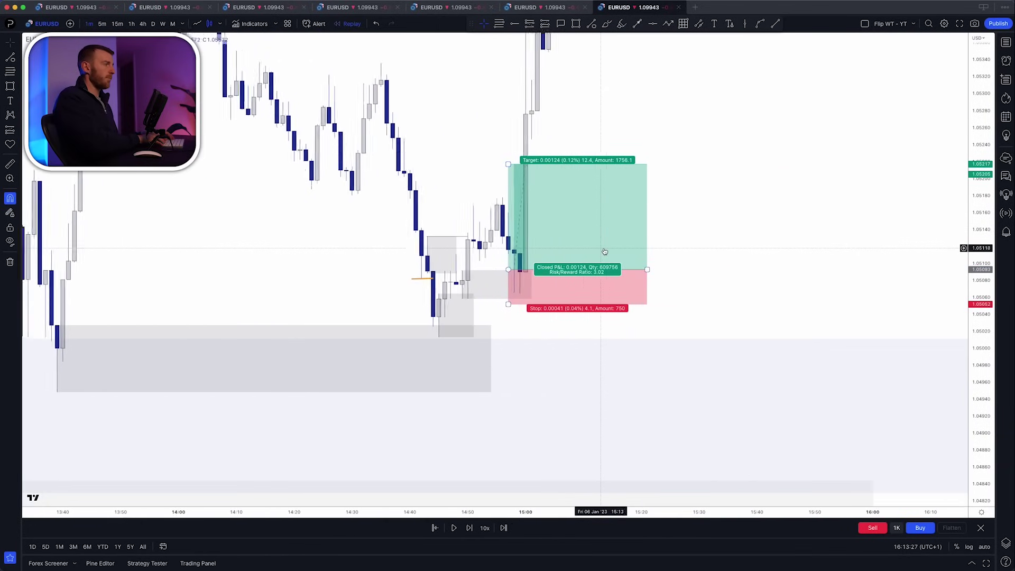
Raise the long position's target to 1.05680, near the top of the rally.
left_click_drag(896, 165, 889, 350)
scroll(890, 319, "down", 4)
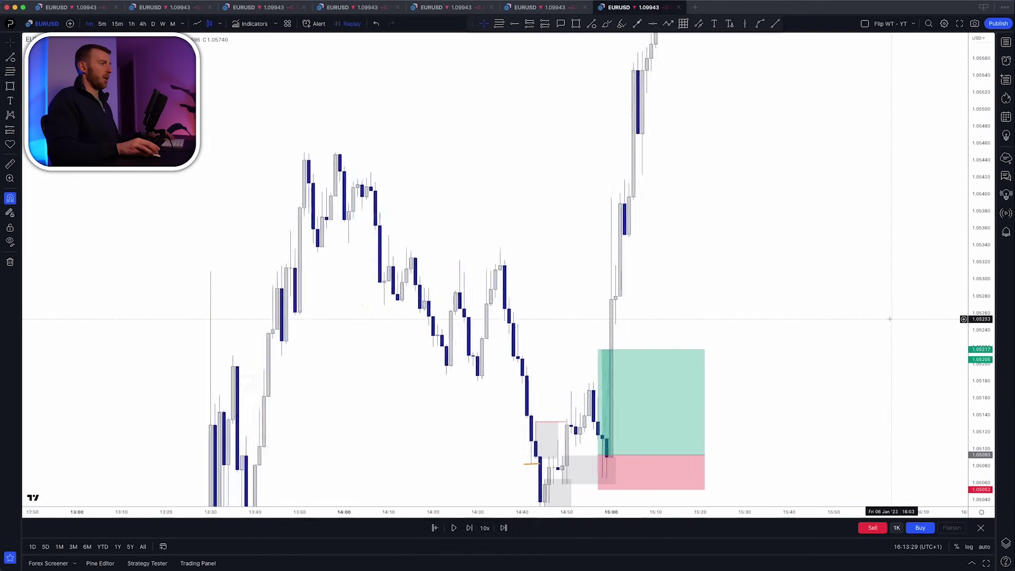
scroll(824, 317, "down", 5)
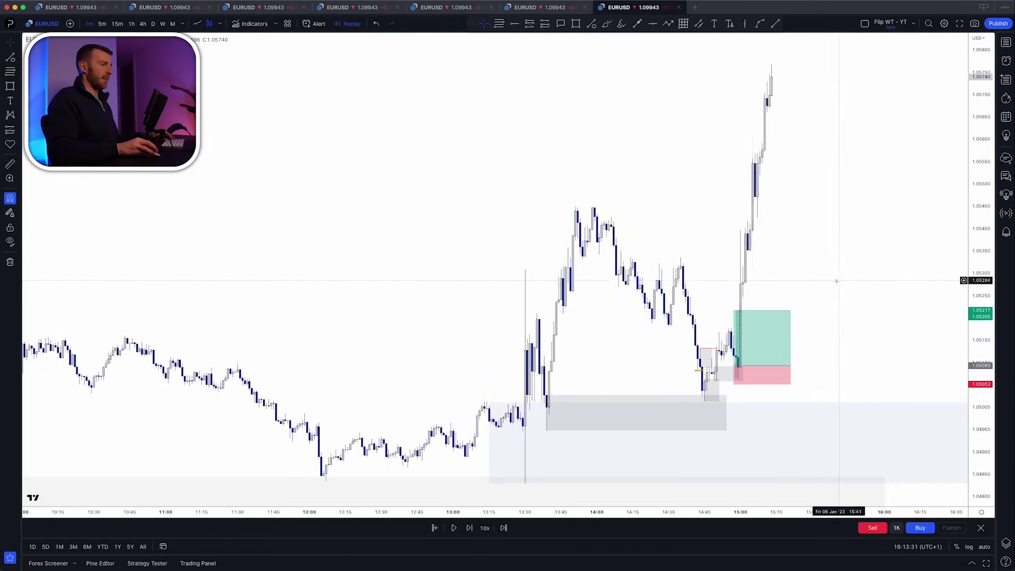
left_click_drag(735, 311, 734, 103)
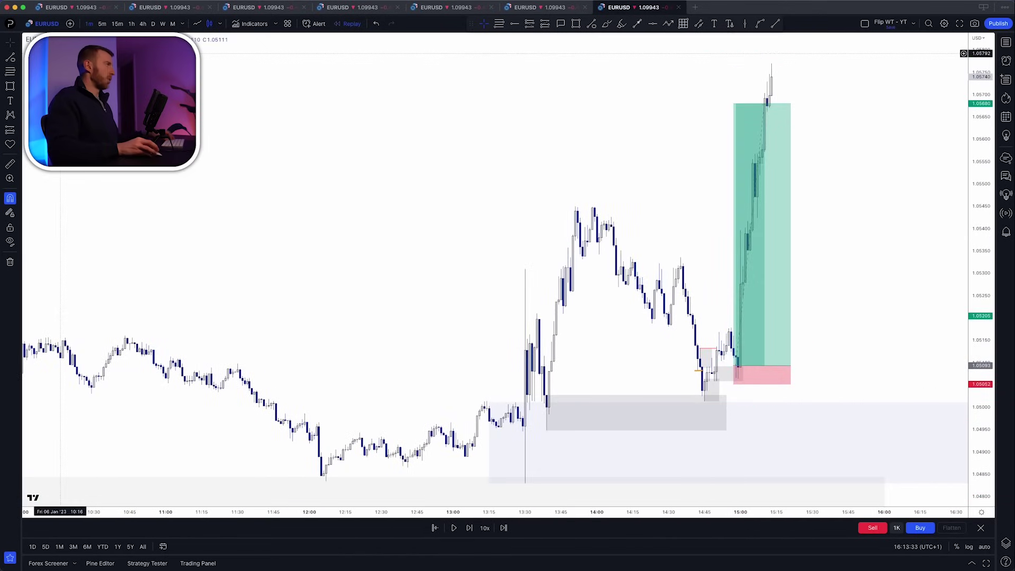
Switch to the 4-hour chart and brush an arc beneath the swing low around 7 December.
left_click(142, 24)
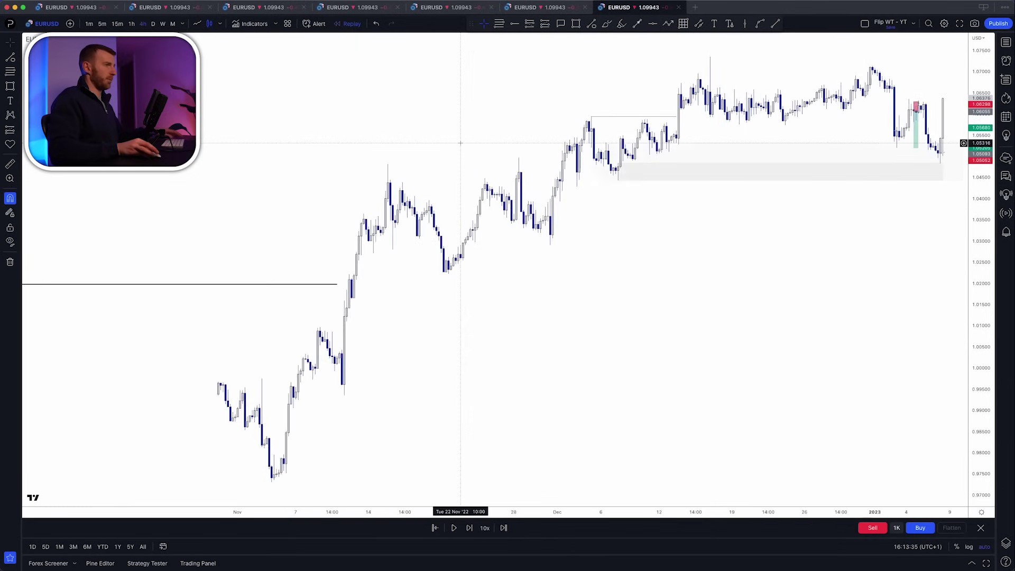
scroll(937, 193, "up", 3)
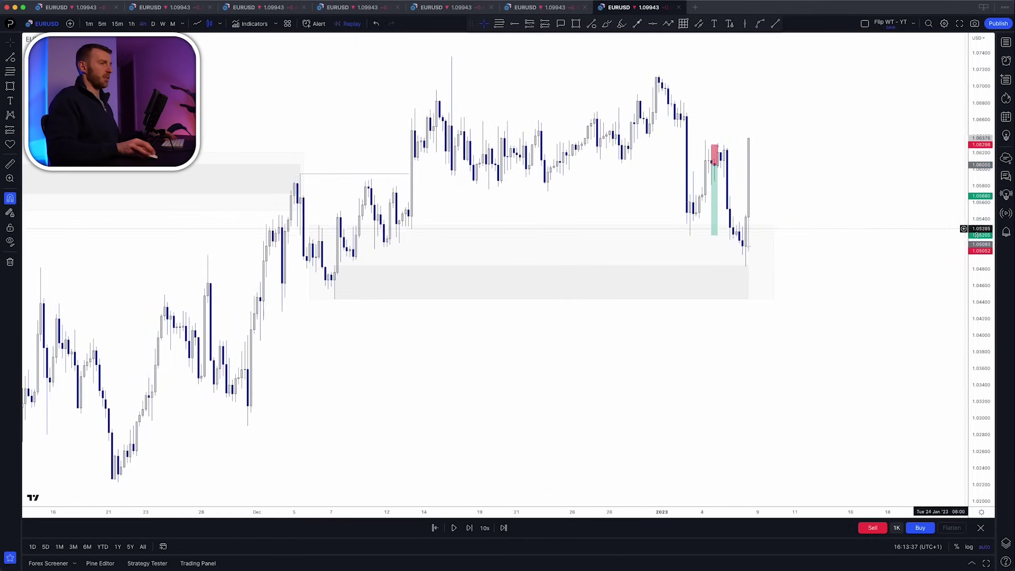
left_click_drag(859, 225, 848, 275)
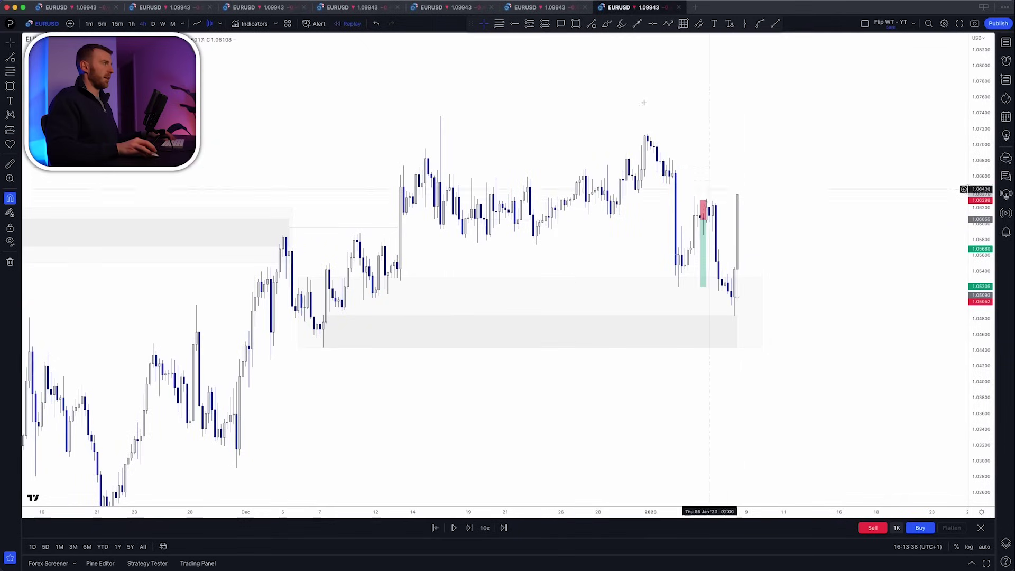
left_click(606, 24)
left_click_drag(299, 349, 332, 353)
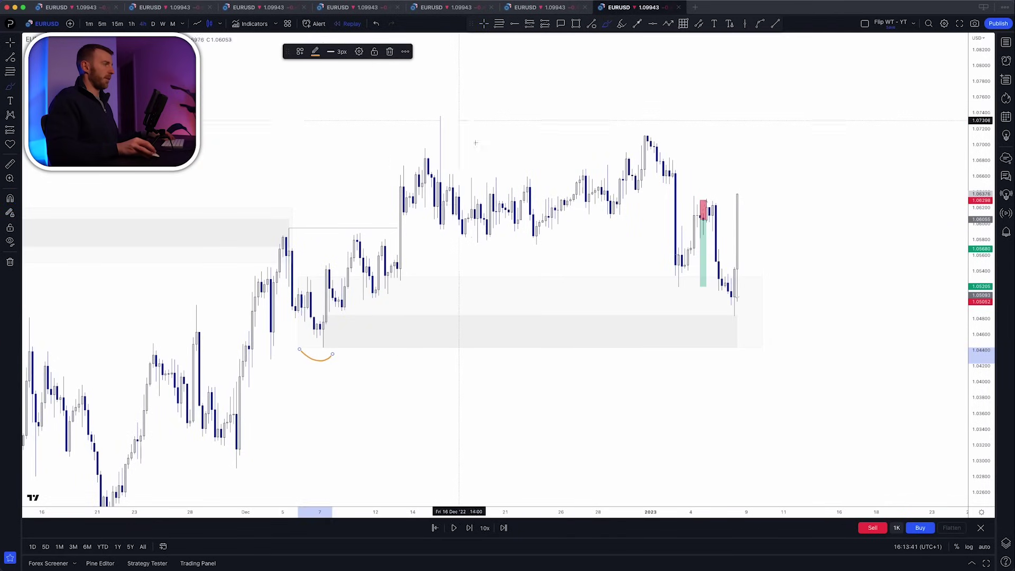
Brush a long horizontal line at about 1.054 from mid-December to 4 January and a shorter one below it at about 1.0524.
left_click(395, 266)
left_click(694, 272)
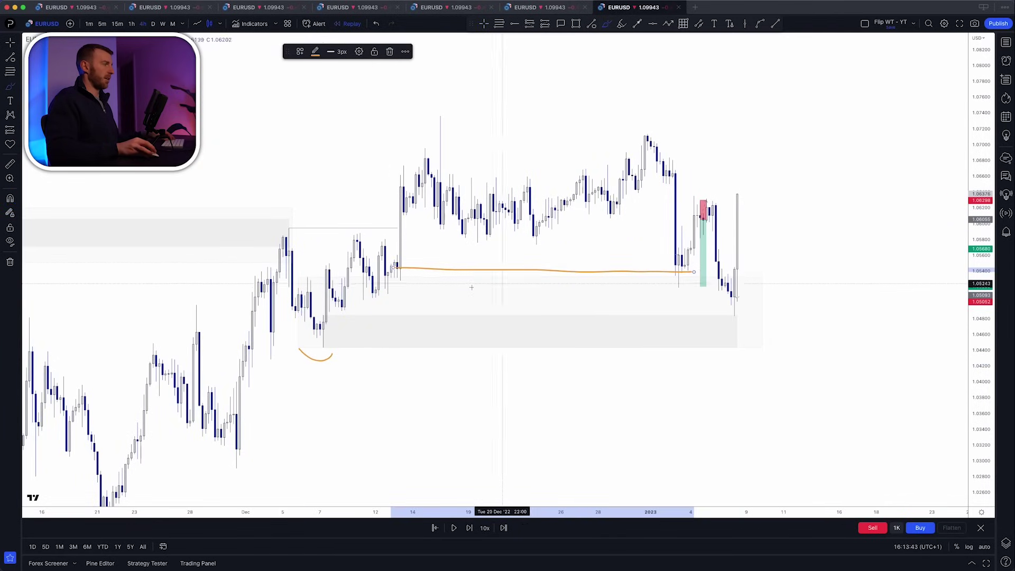
left_click(386, 284)
left_click(518, 281)
Brush-sketch the early-January bounce and drop, then circle the 5 January reaction area and the lower 4-hour demand zone.
left_click(677, 283)
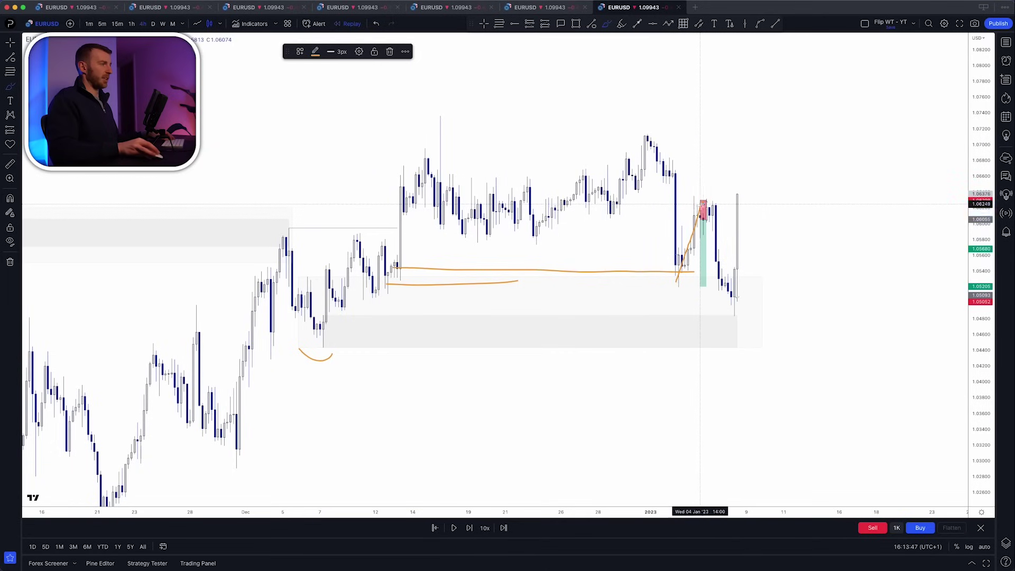
left_click(703, 206)
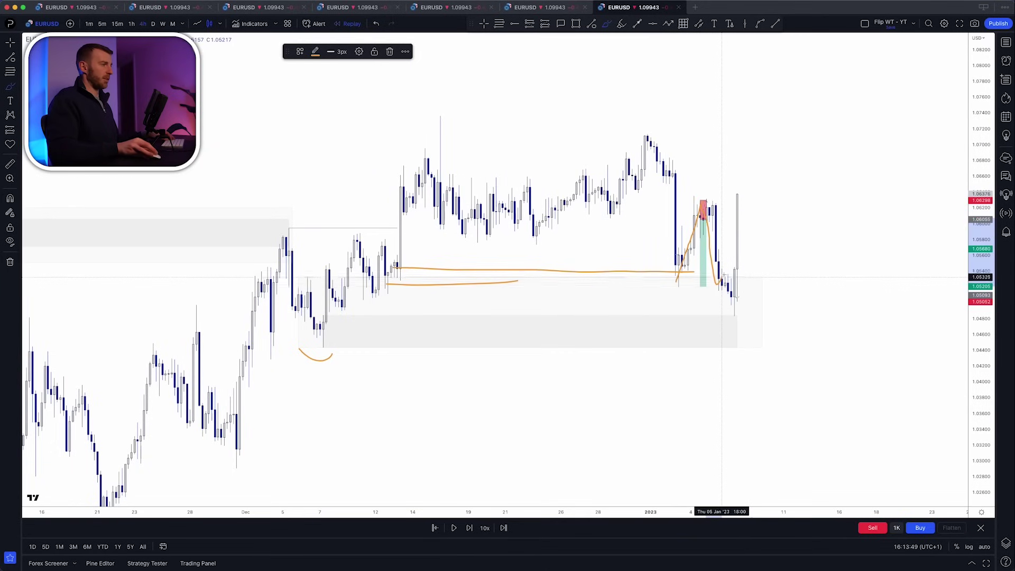
left_click(727, 287)
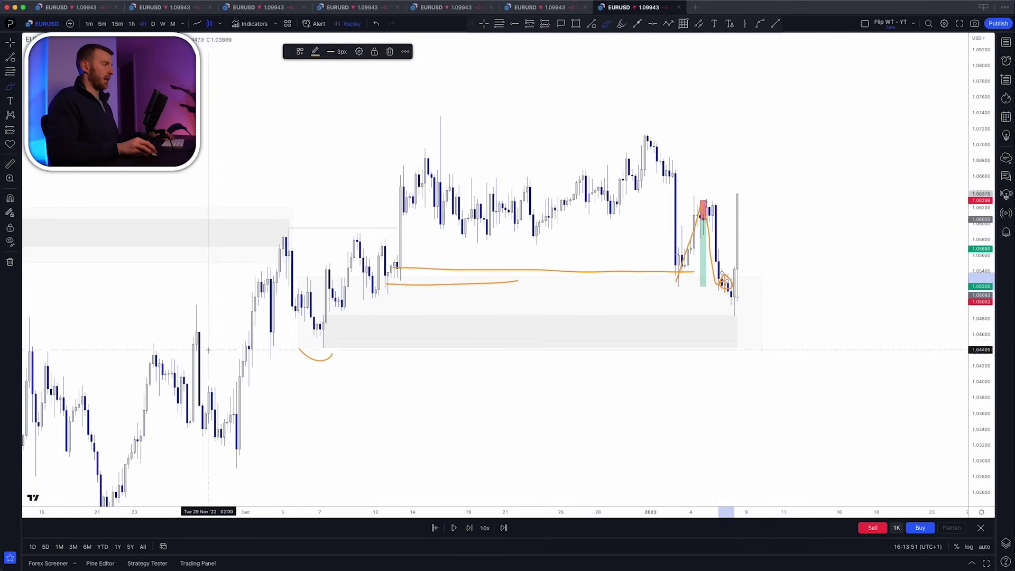
mouse_move(383, 316)
left_mouse_down()
mouse_move(370, 364)
mouse_move(381, 316)
left_mouse_up()
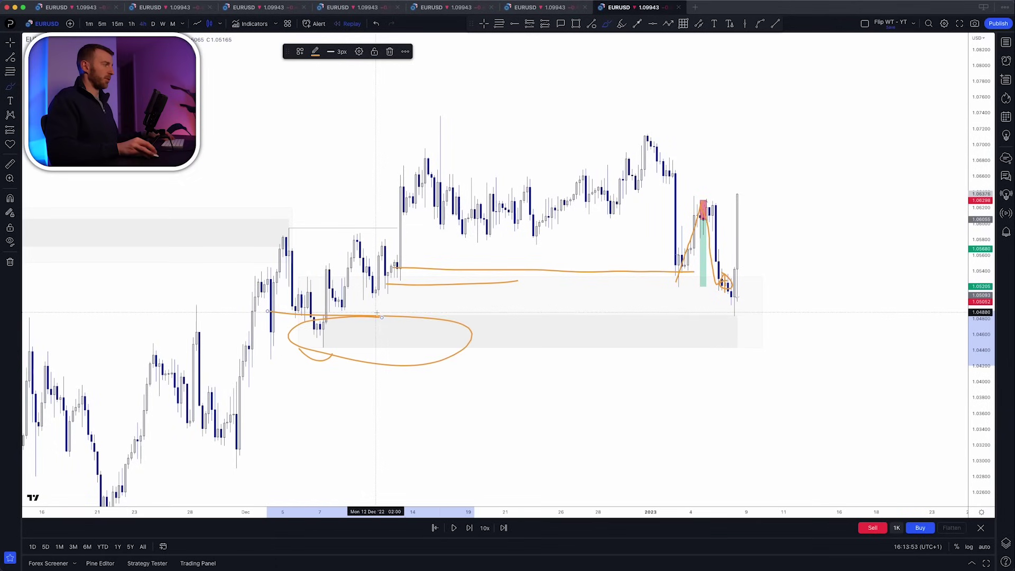
Undo the latest brush marks around the 4-hour demand zone and the early-January reaction lows.
key("super+z")
key("super+z")
mouse_move(731, 294)
left_mouse_down()
mouse_move(732, 312)
mouse_move(737, 276)
mouse_move(752, 311)
left_mouse_up()
key("super+z")
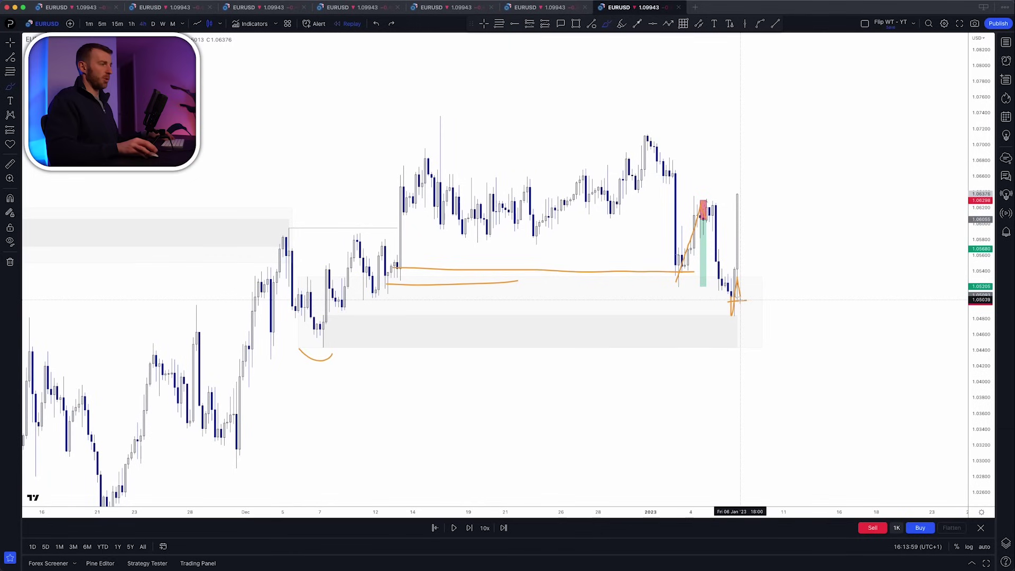
key("super")
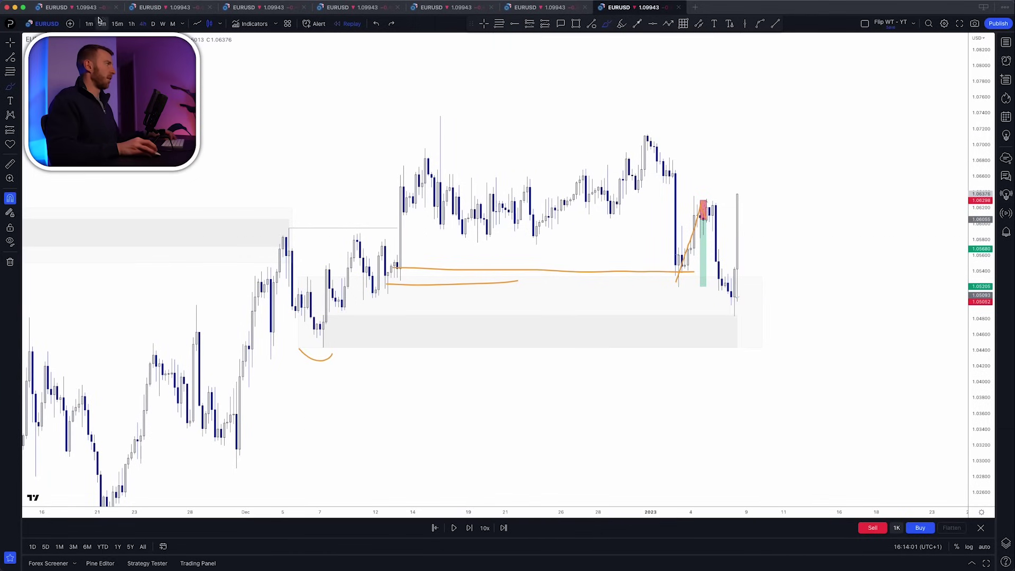
Examine the 6 January long trade on the 15-minute chart and on the 1-minute chart.
left_click(117, 24)
key("alt+r")
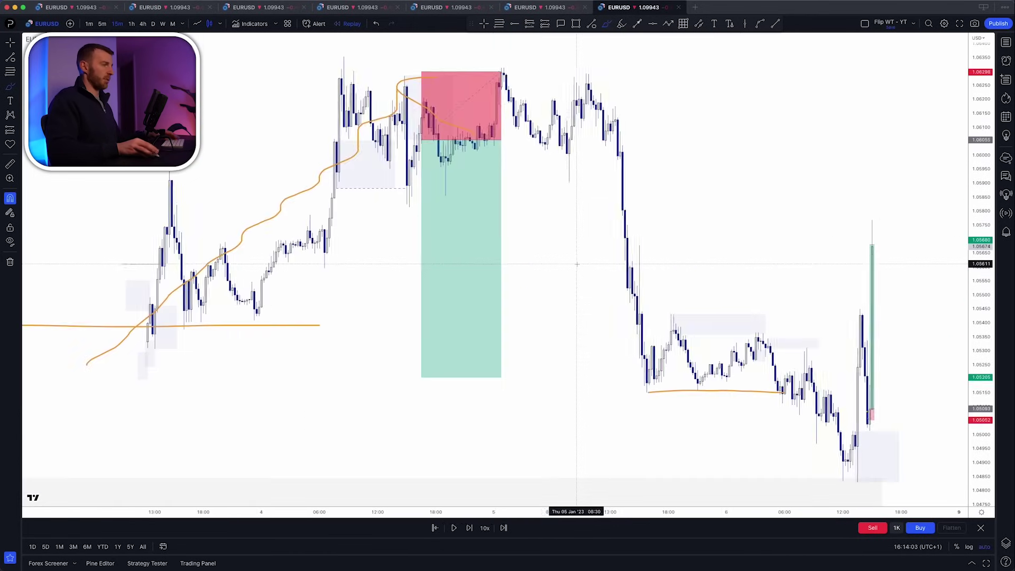
scroll(828, 363, "right", 3)
scroll(828, 363, "up", 4)
scroll(723, 432, "up", 2)
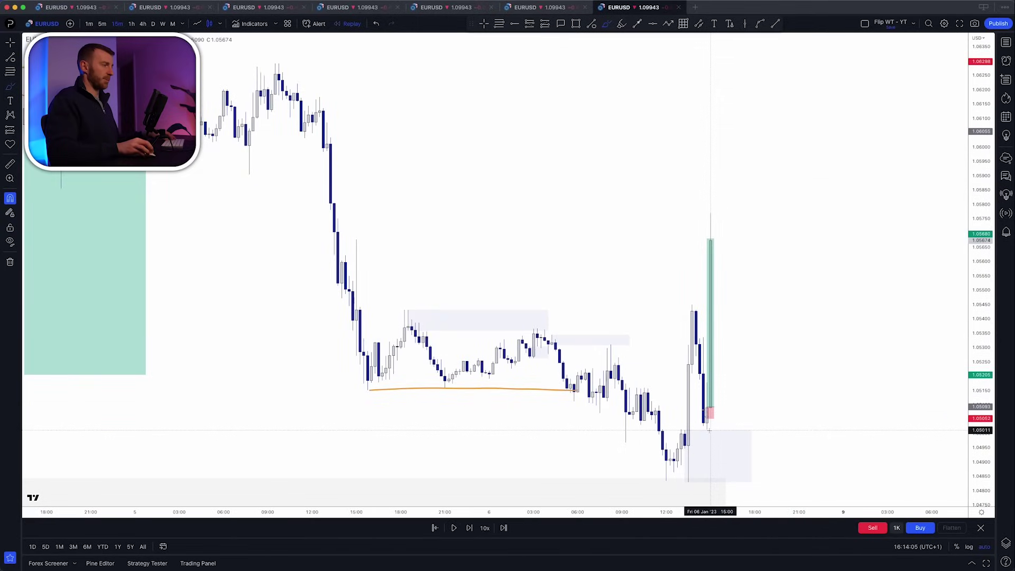
left_click(89, 23)
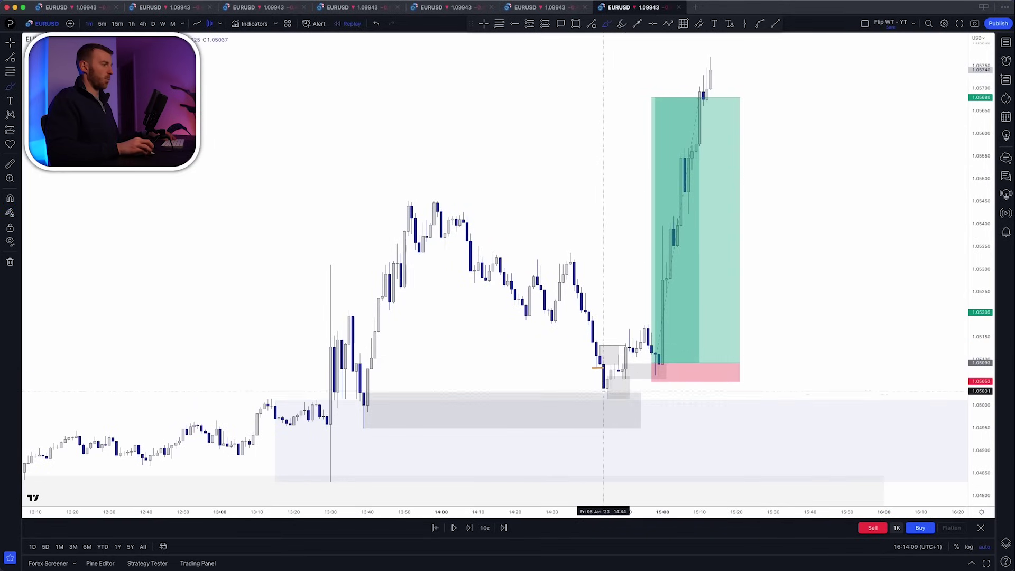
Brush-sketch the 1-minute bullish break, the pullback into demand and the rally through the long position, and undo the strokes.
left_click_drag(597, 345, 644, 340)
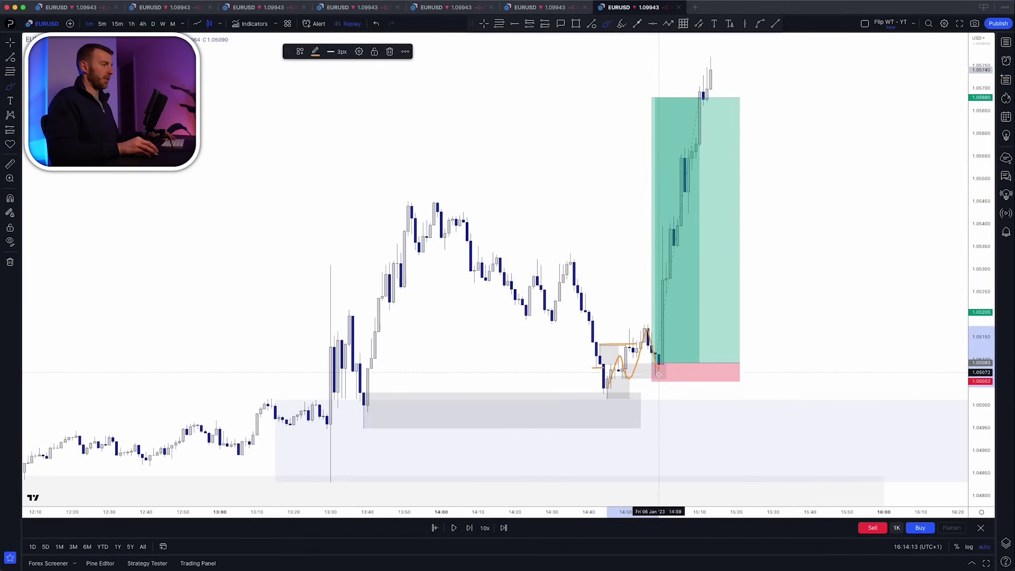
mouse_move(658, 373)
left_mouse_down()
mouse_move(613, 371)
mouse_move(679, 374)
mouse_move(658, 369)
mouse_move(705, 31)
left_mouse_up()
key("super+z")
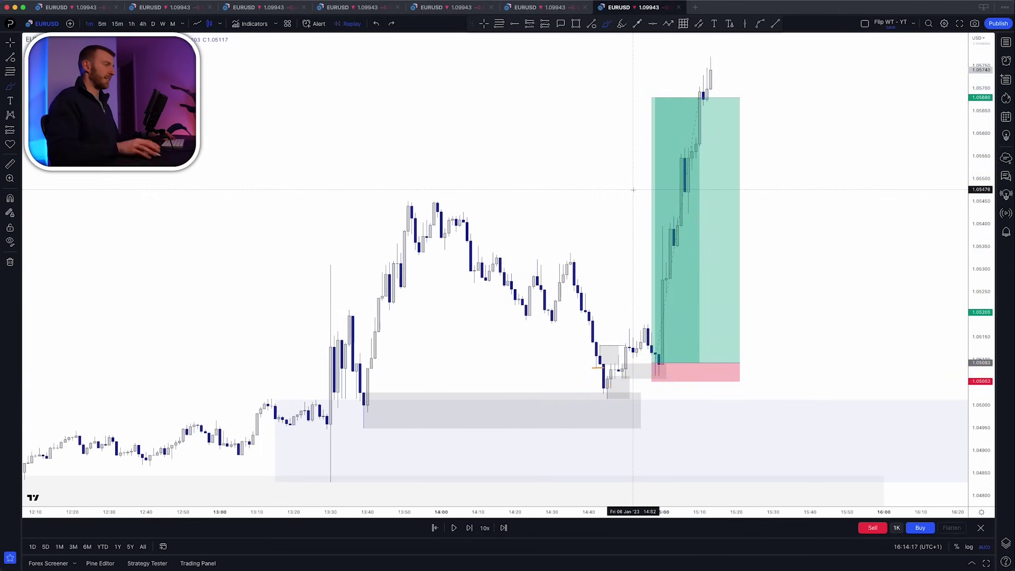
Return to the 4-hour chart and delete the diagonal January brush stroke and both horizontal brush lines above the demand zone.
left_click(117, 23)
left_click(143, 24)
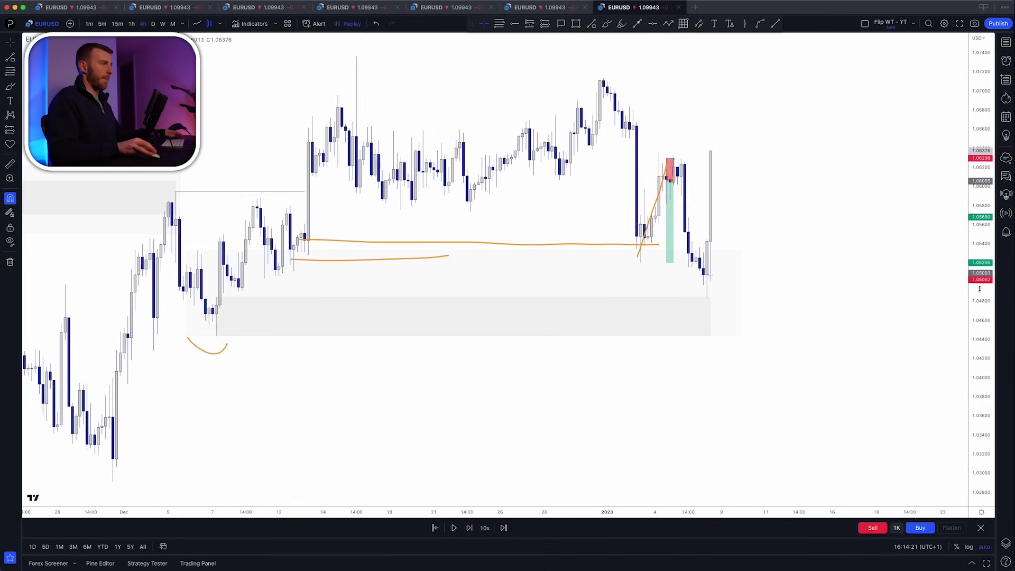
left_click(654, 244)
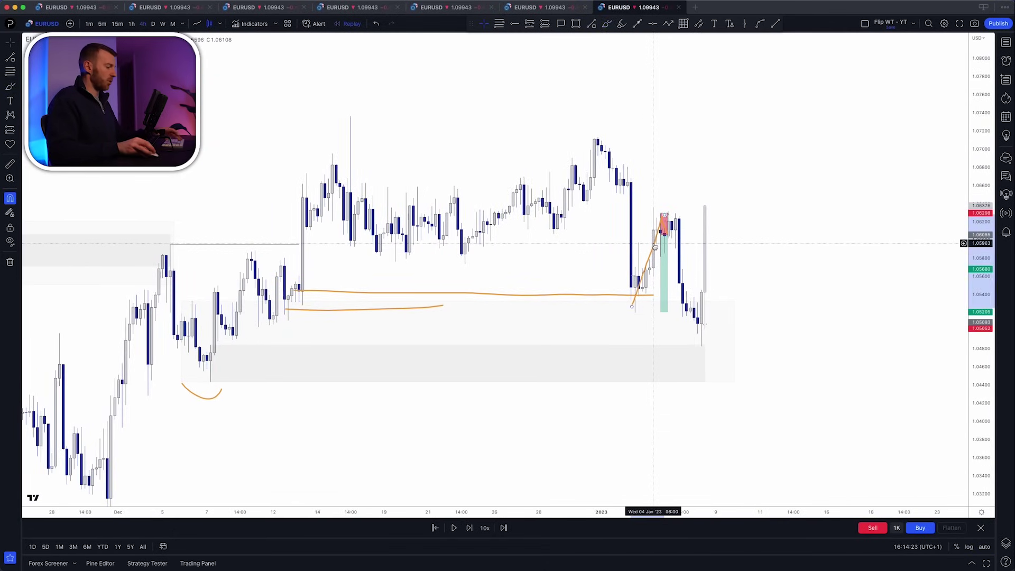
key("Delete")
left_click(405, 293)
key("Delete")
left_click(388, 310)
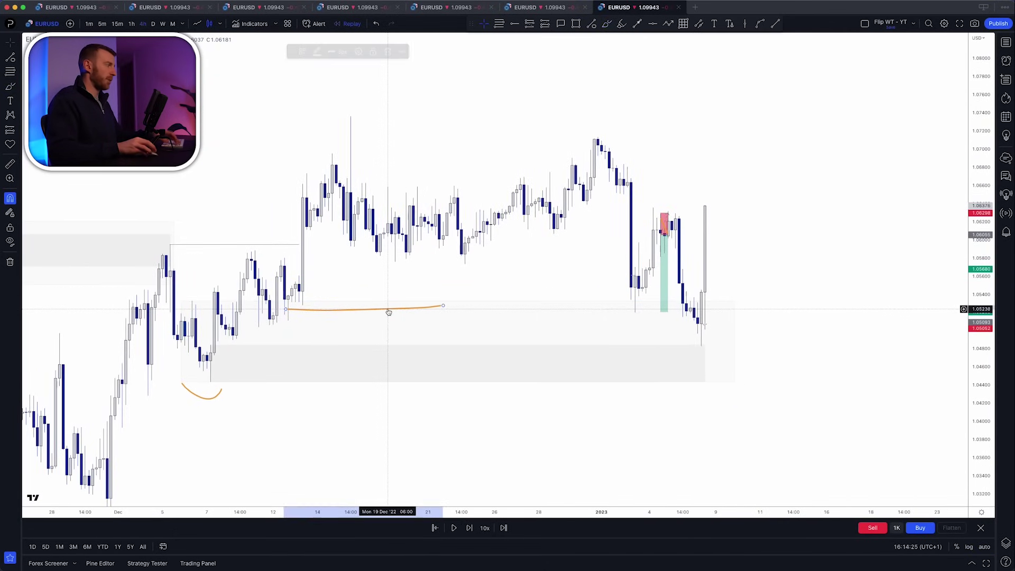
key("Delete")
scroll(715, 407, "down", 2)
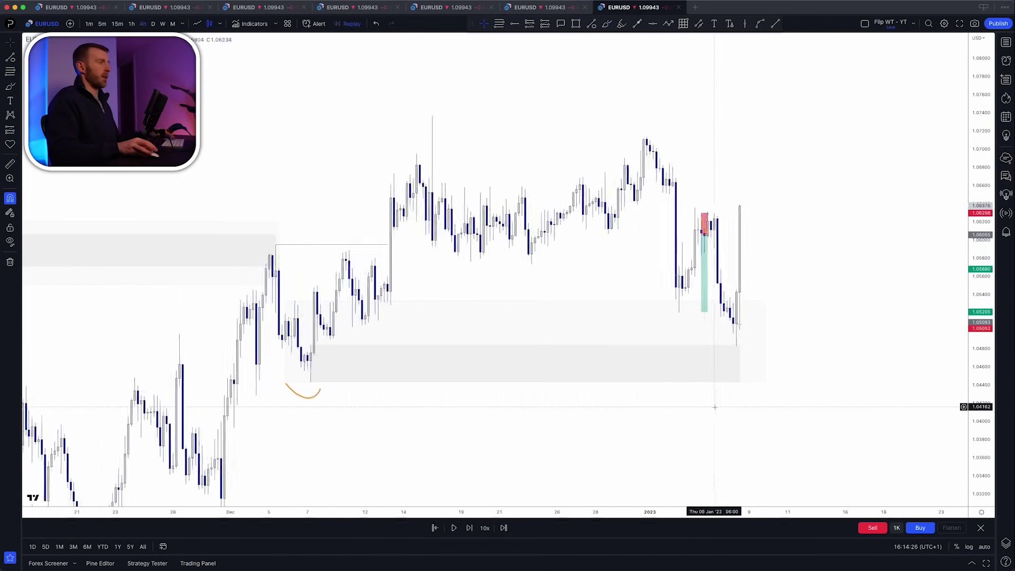
Brush a circle around the 6 January low at the demand zone and a line at about 1.074 from the mid-December high to 10 January.
left_click(606, 24)
left_click_drag(750, 338, 752, 340)
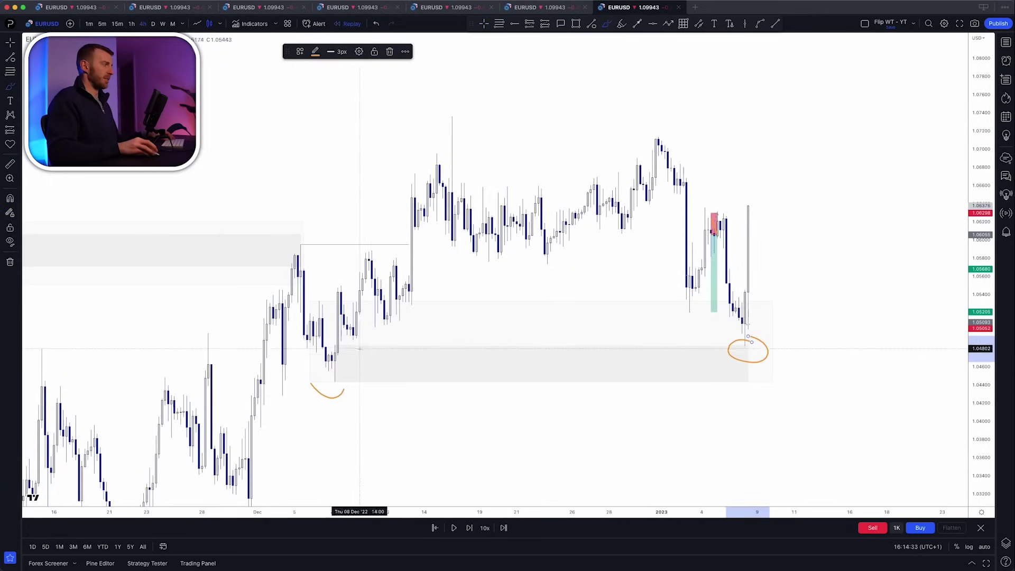
left_click_drag(444, 117, 790, 112)
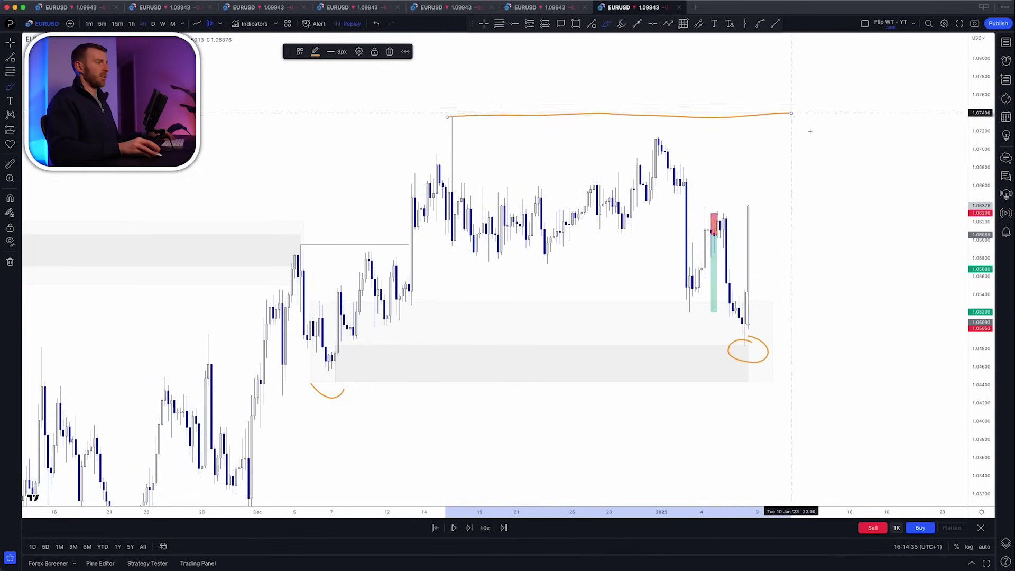
Advance the 4-hour replay candle by candle into 9 January.
key("shift+Right")
key("shift+Right")
key("shift+Right")
key("shift+Right")
key("shift+Right")
key("shift+Right")
key("shift+Right")
key("shift+Right")
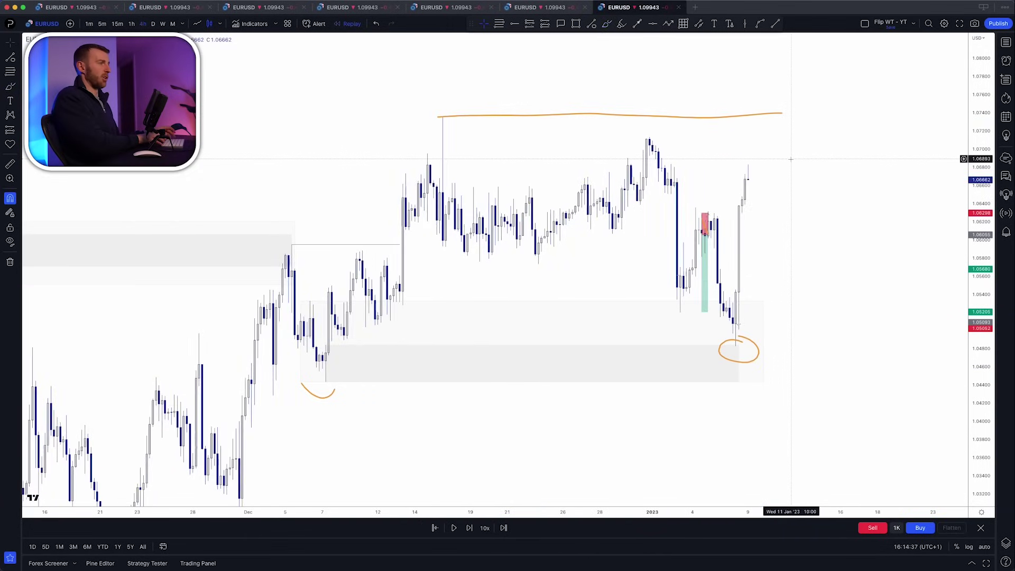